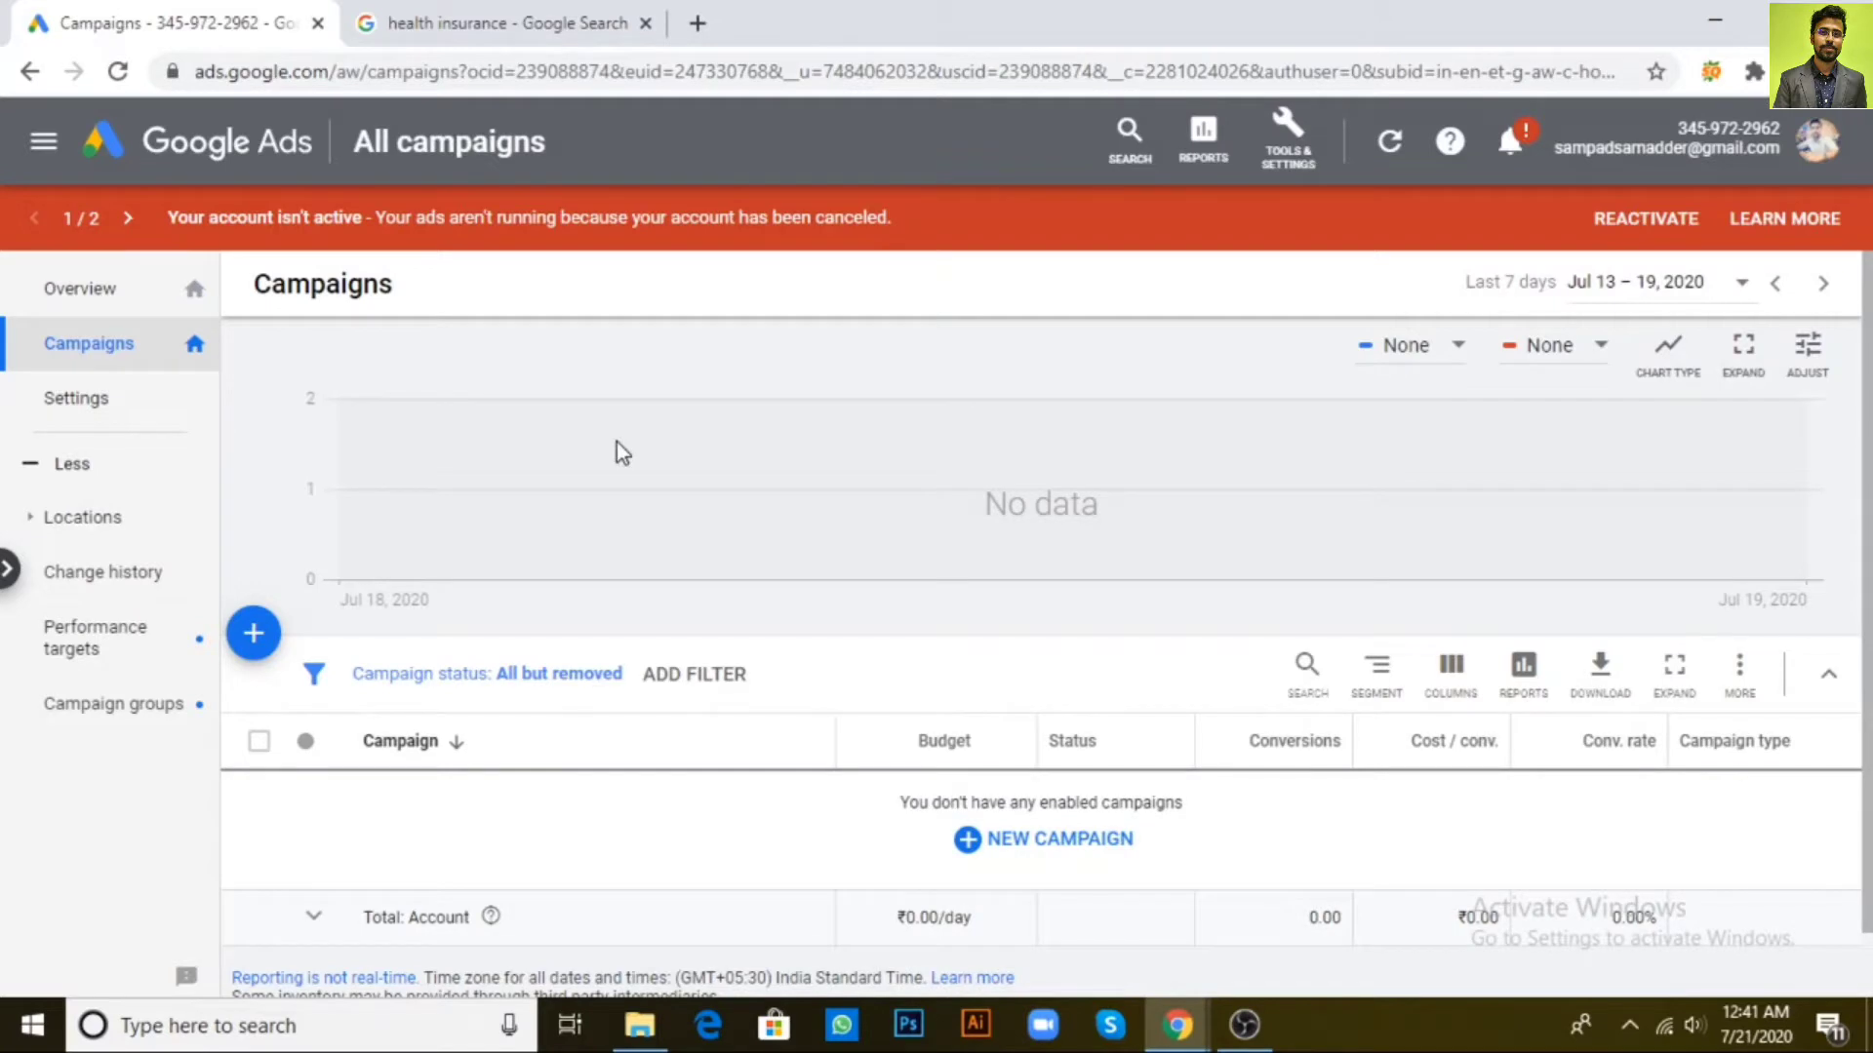
# Start a new campaign with the Sales goal and the Search campaign type
pyautogui.click(258, 644)
pyautogui.click(368, 738)
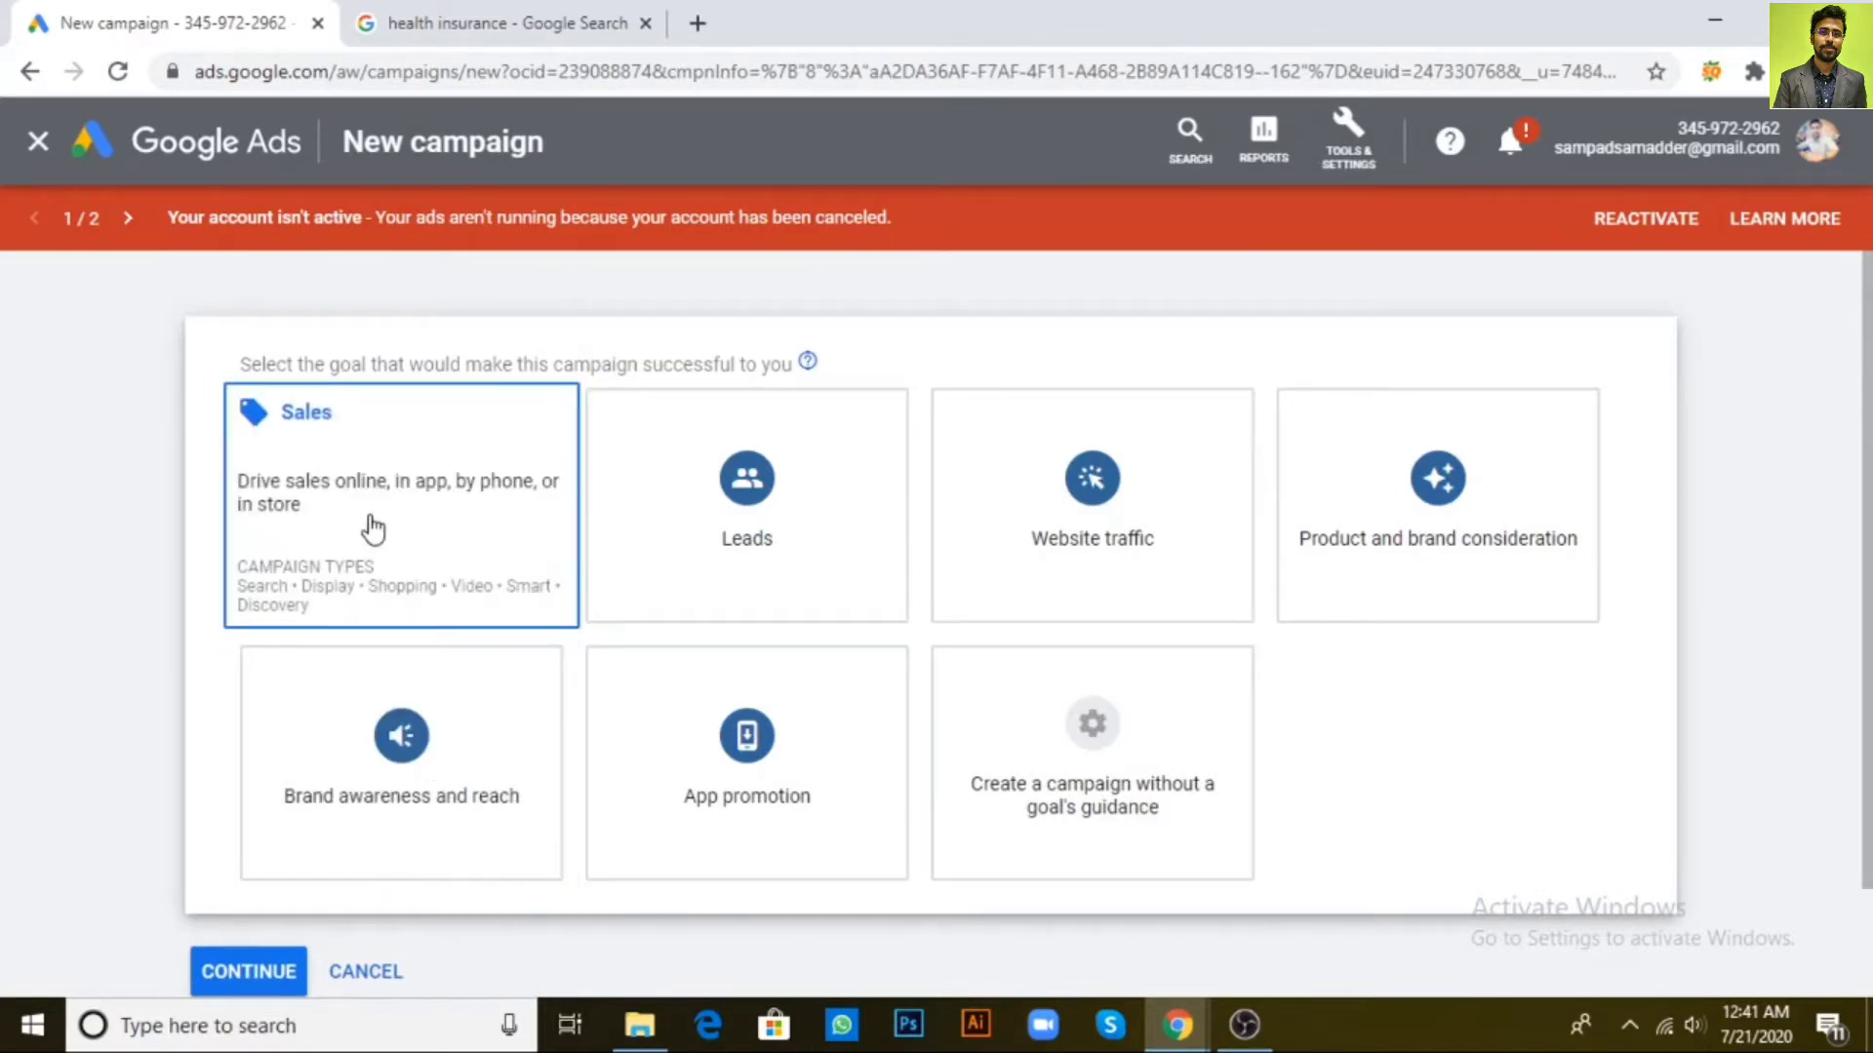
pyautogui.click(374, 530)
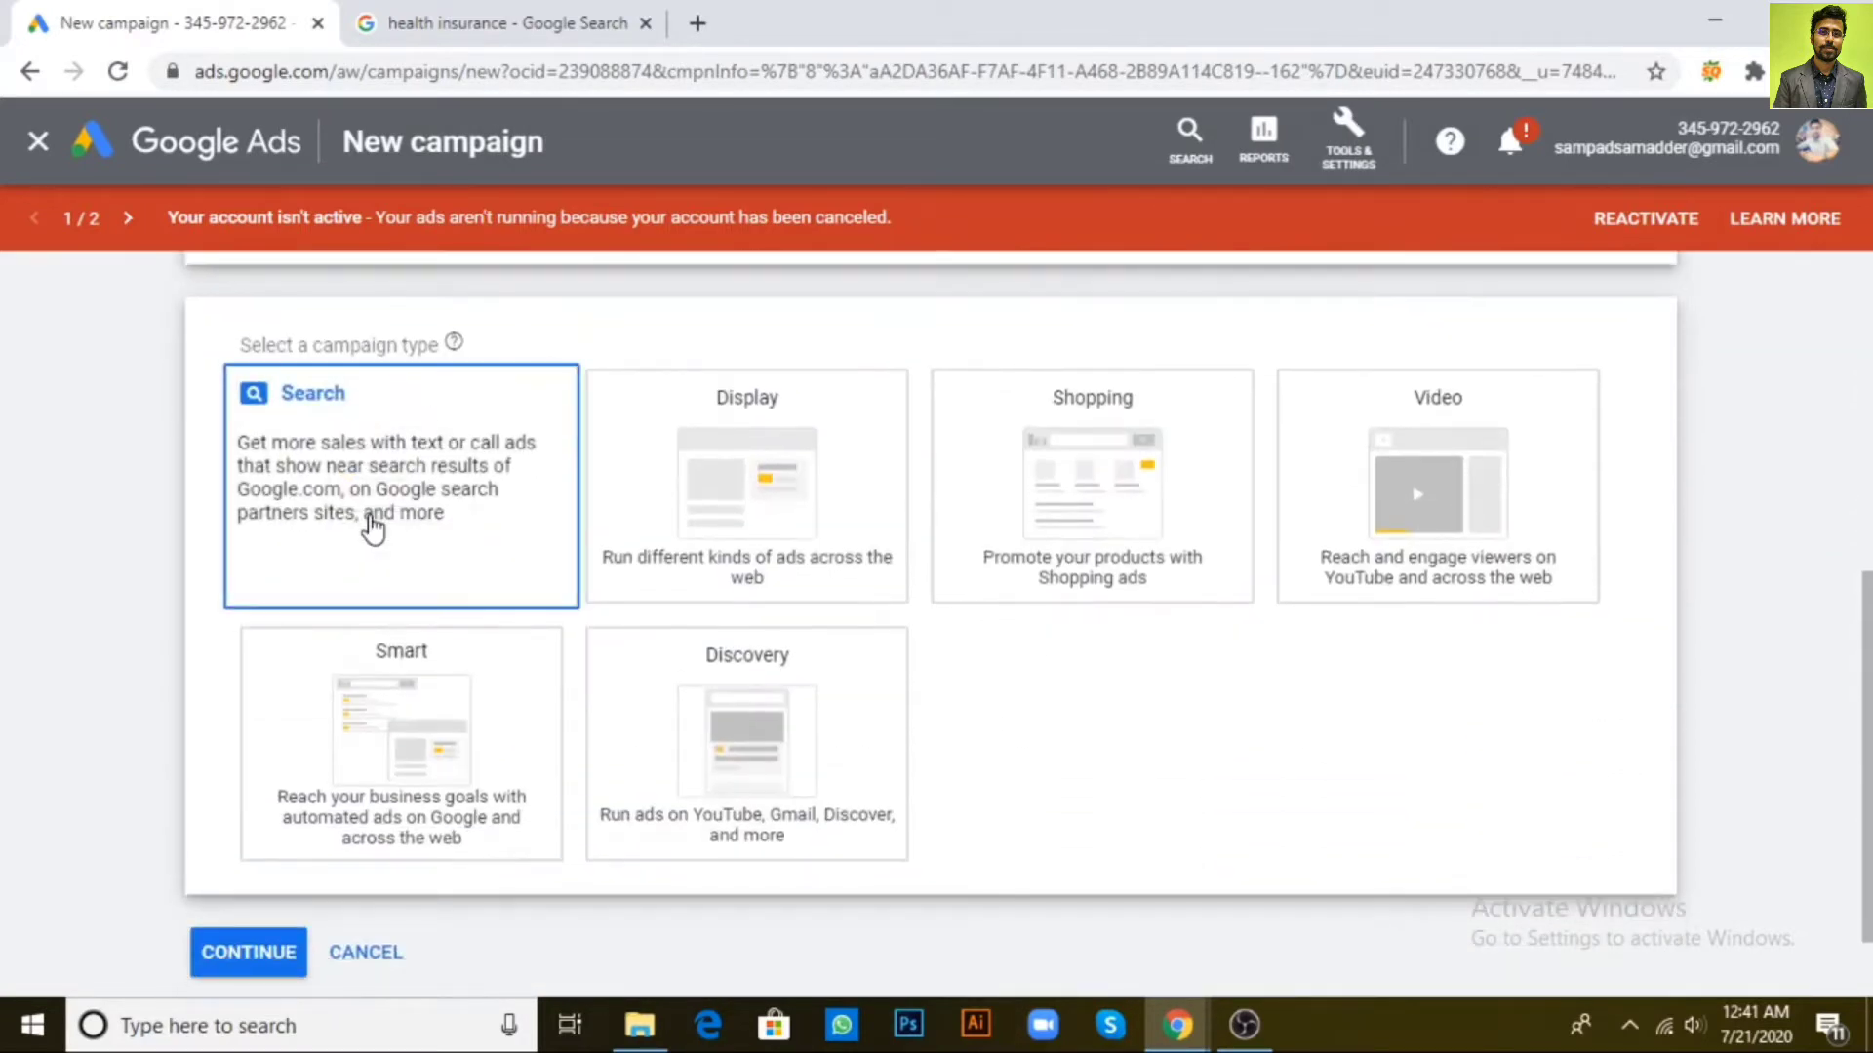
pyautogui.click(373, 530)
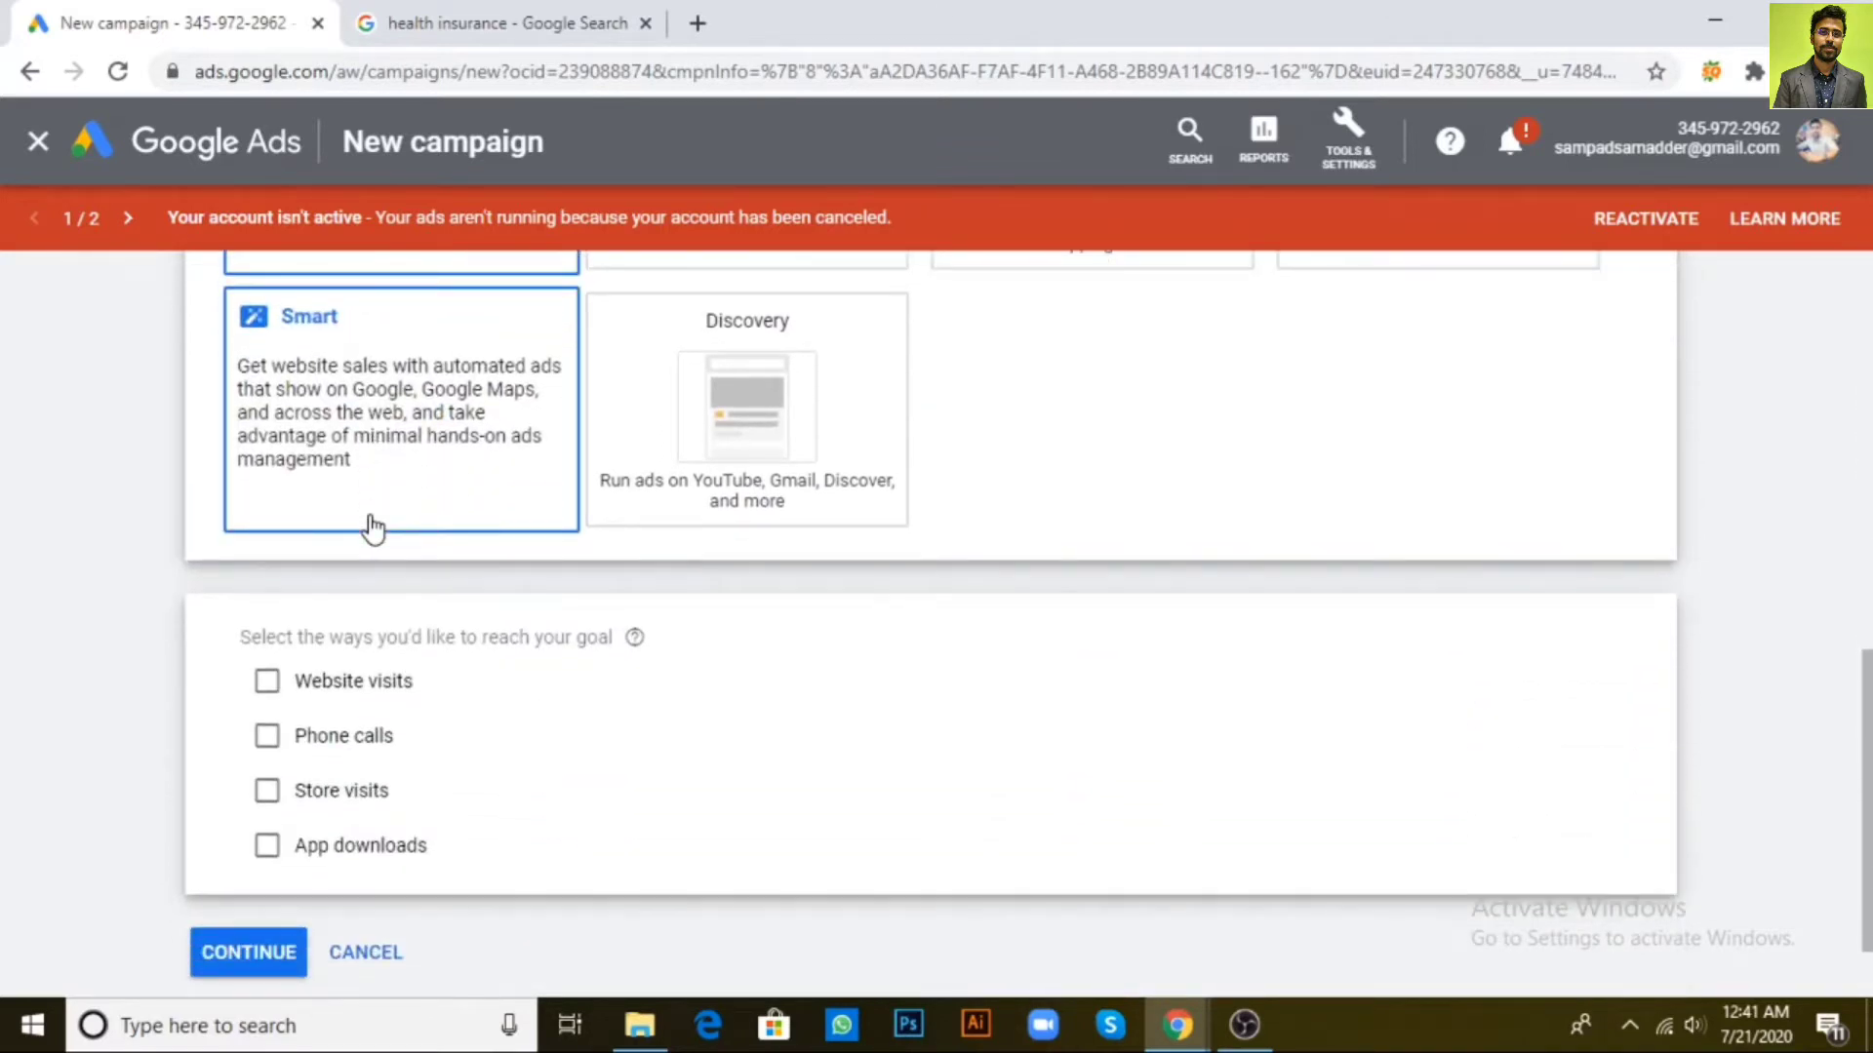
# Choose website visits as the way to reach the goal and start a new campaign instead of resuming the saved draft
pyautogui.click(336, 684)
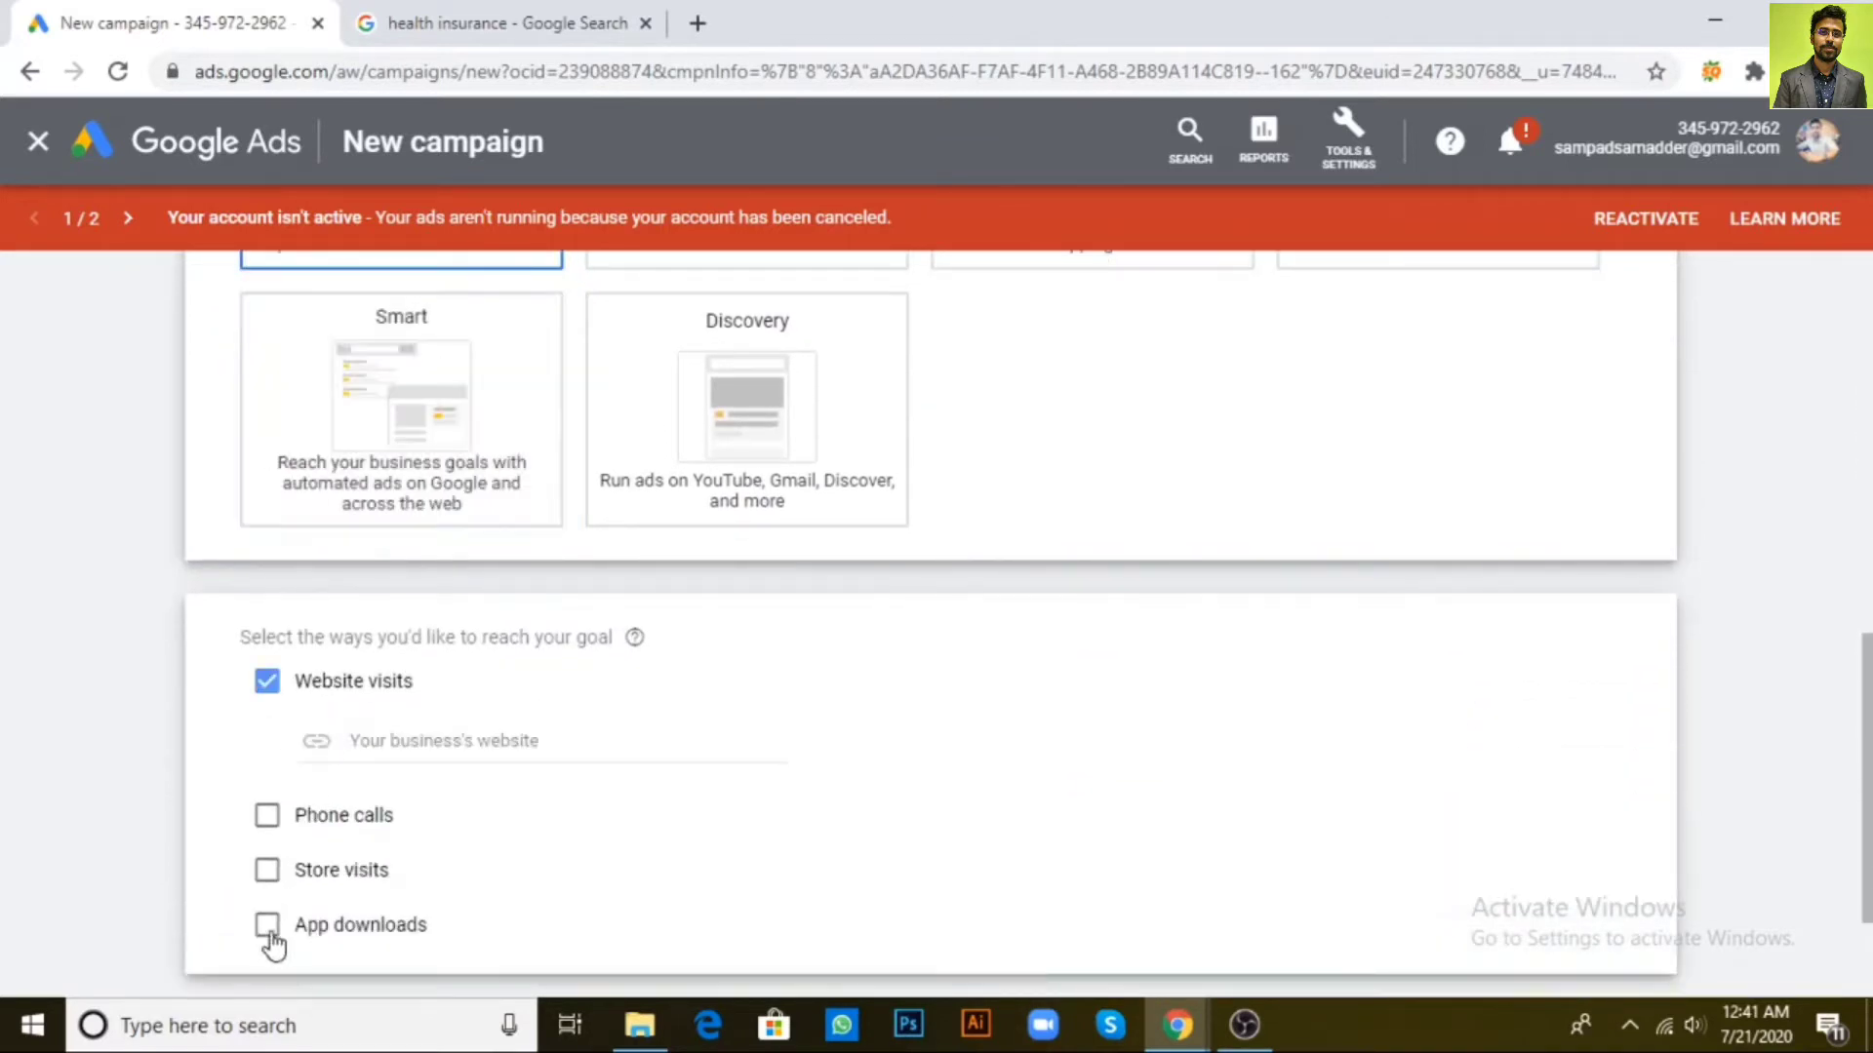
pyautogui.scroll(-2, 488, 824)
pyautogui.click(266, 835)
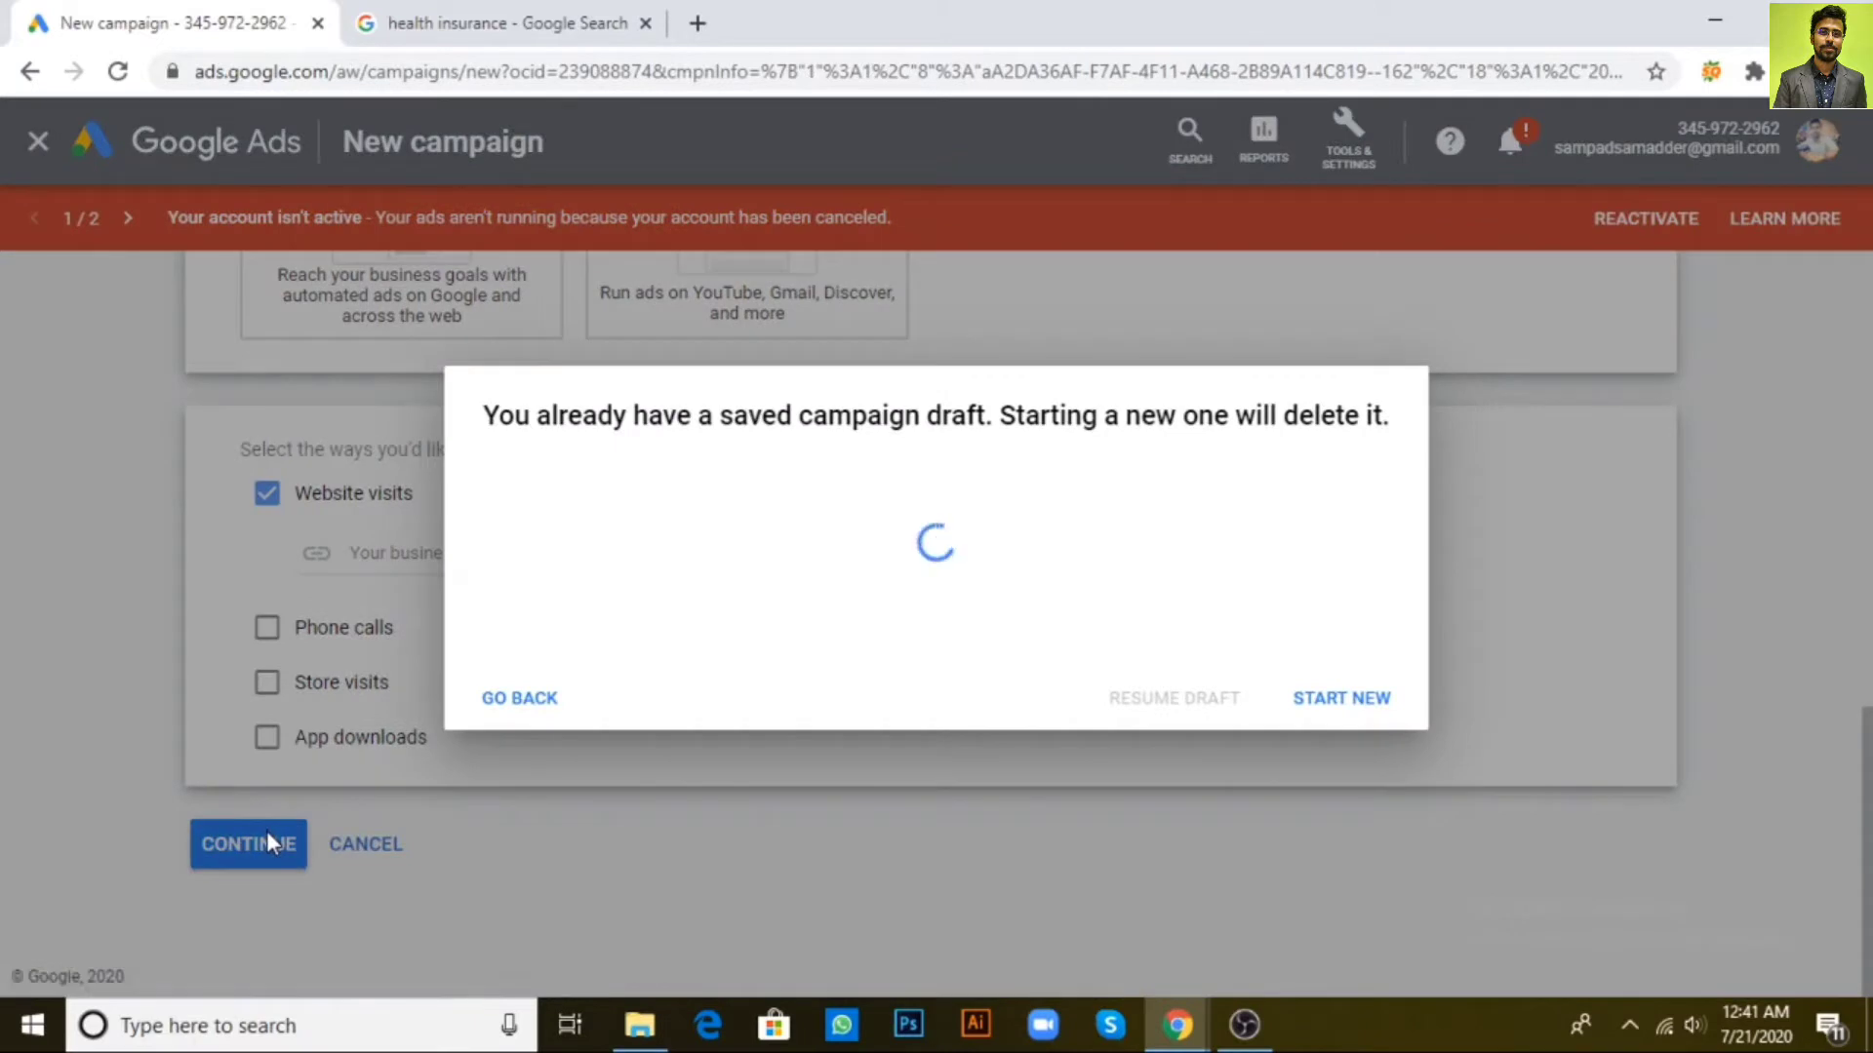
pyautogui.click(1366, 698)
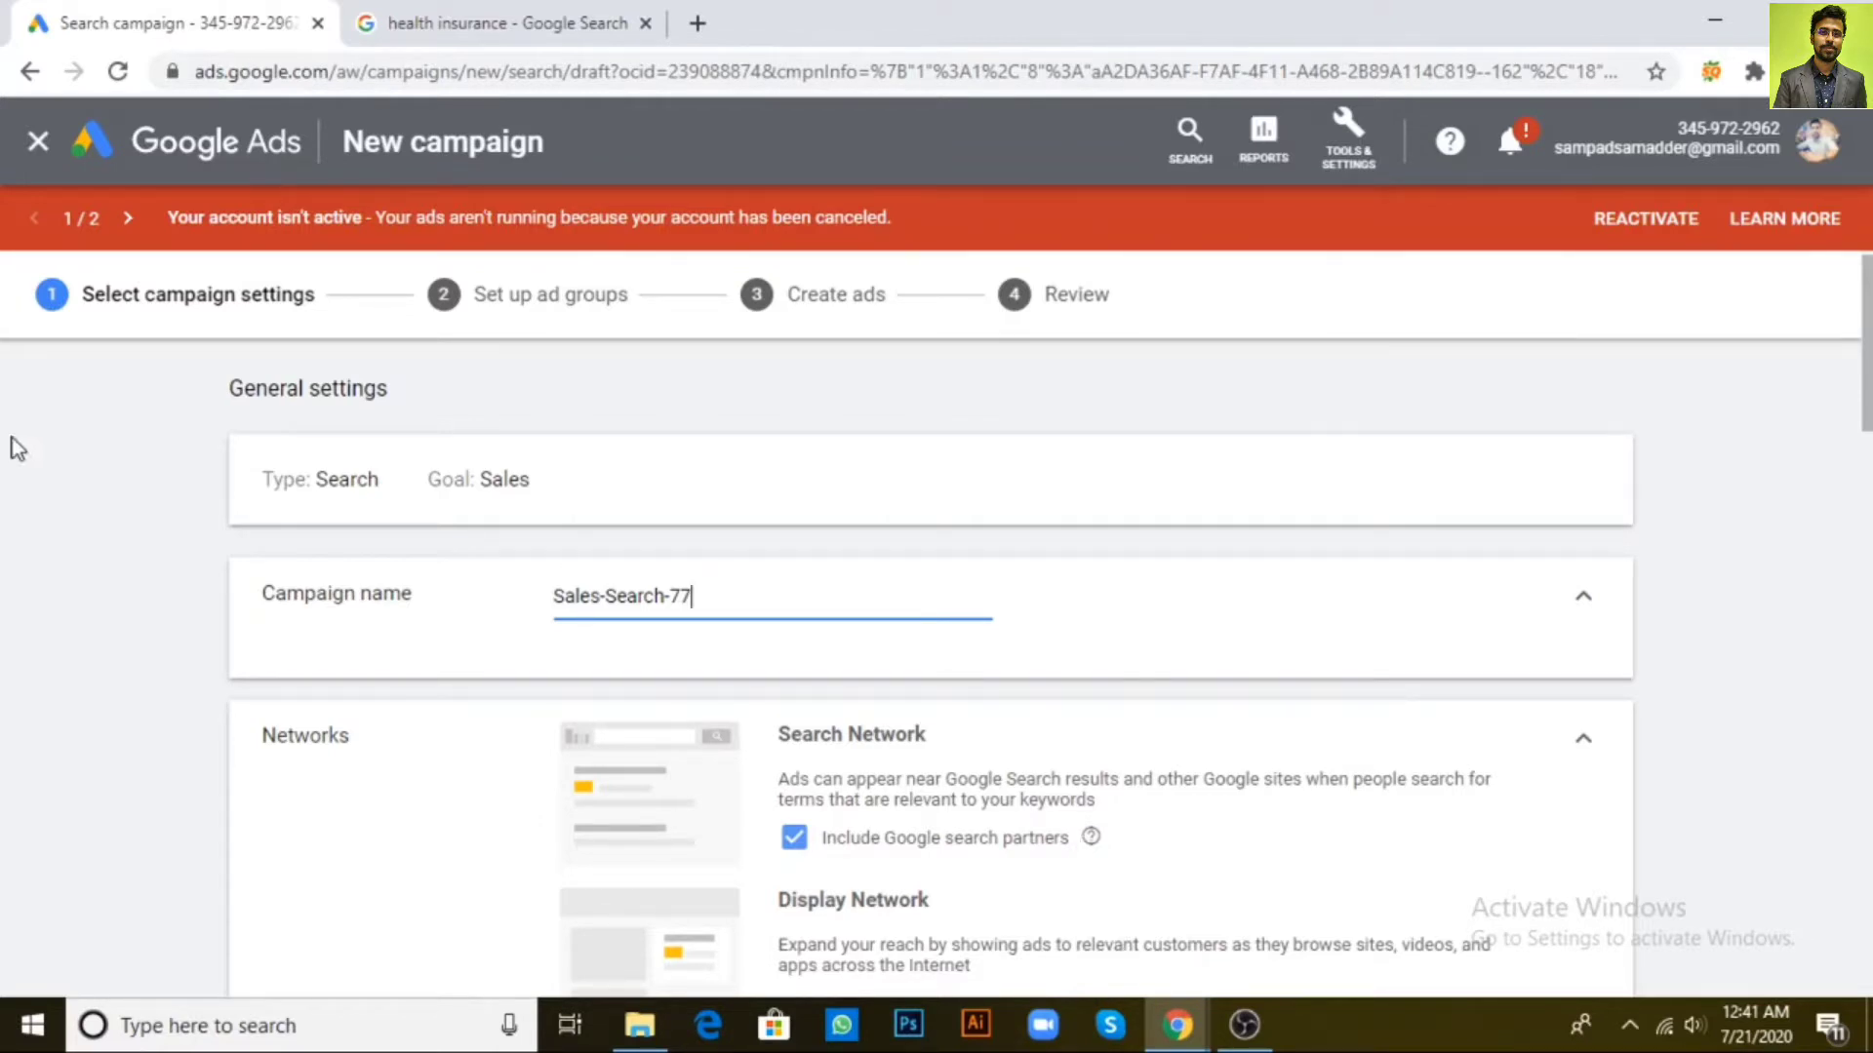
# Look over the campaign settings from the networks section down to the ad extensions
pyautogui.scroll(-20, 659, 369)
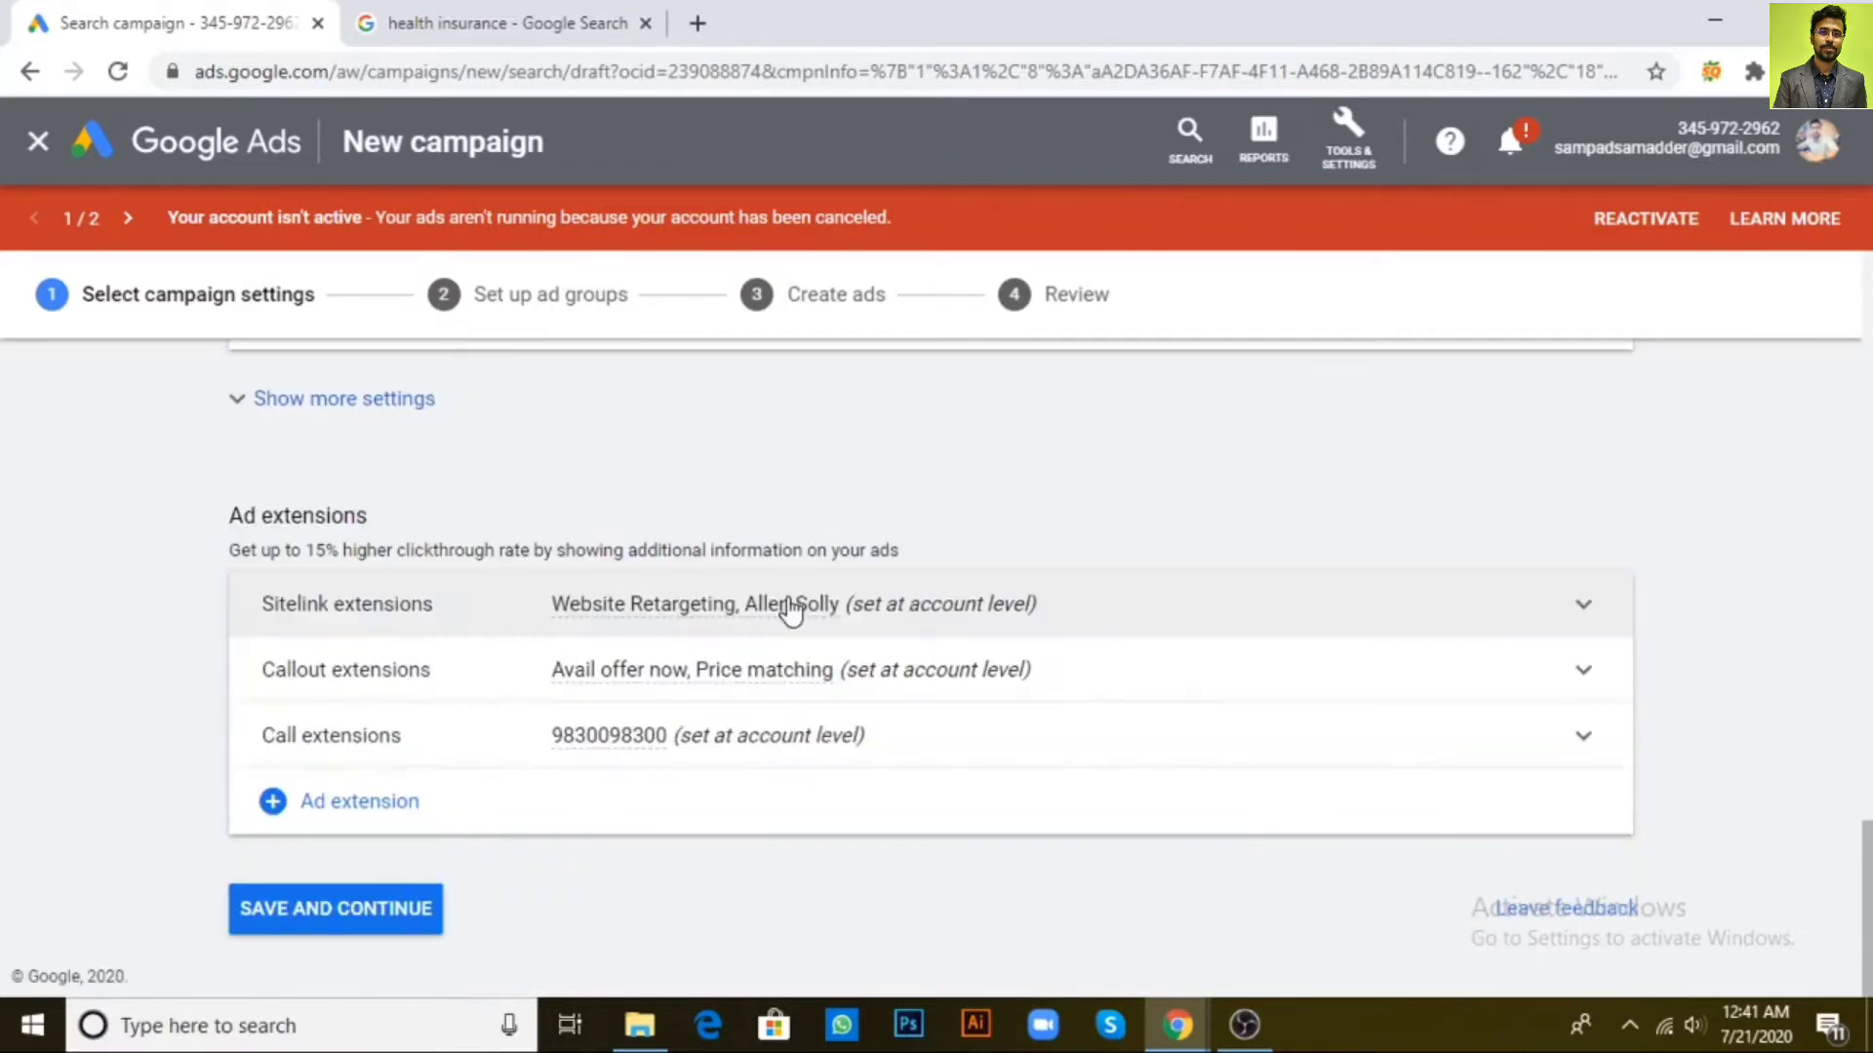
pyautogui.scroll(15, 746, 546)
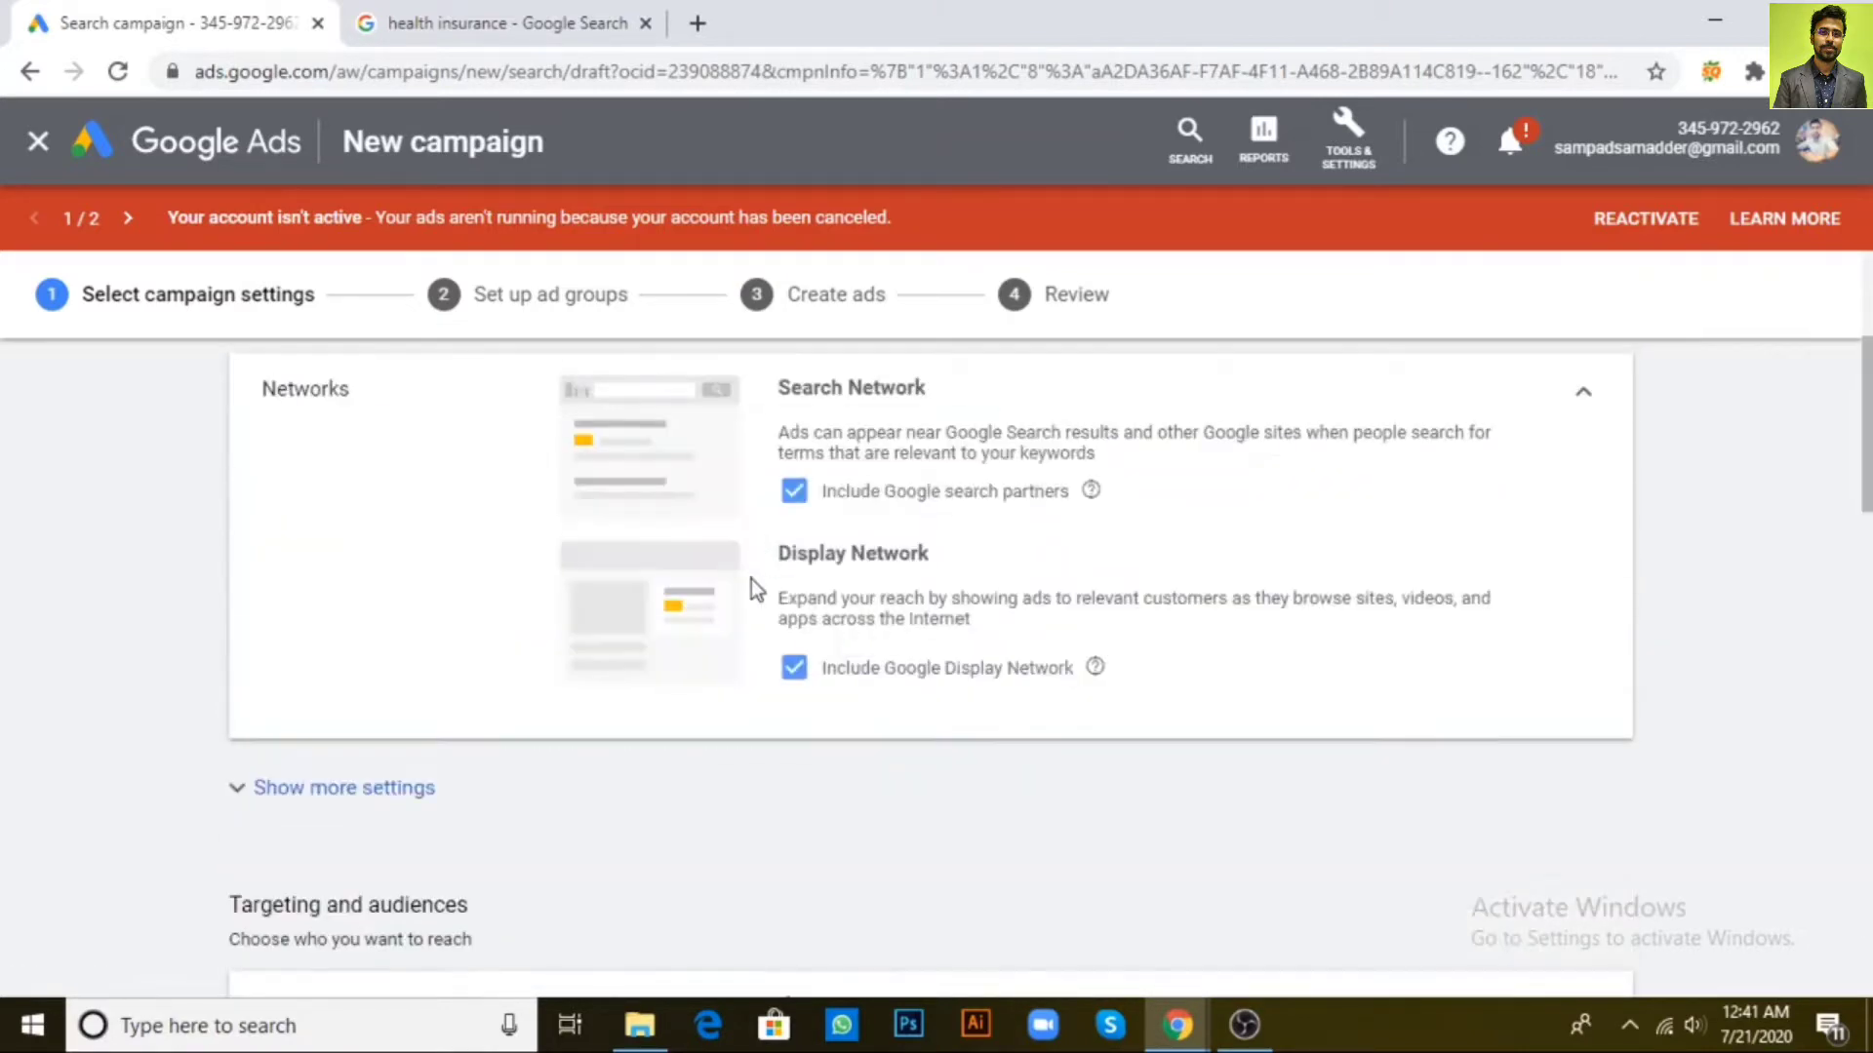
pyautogui.scroll(-4, 752, 590)
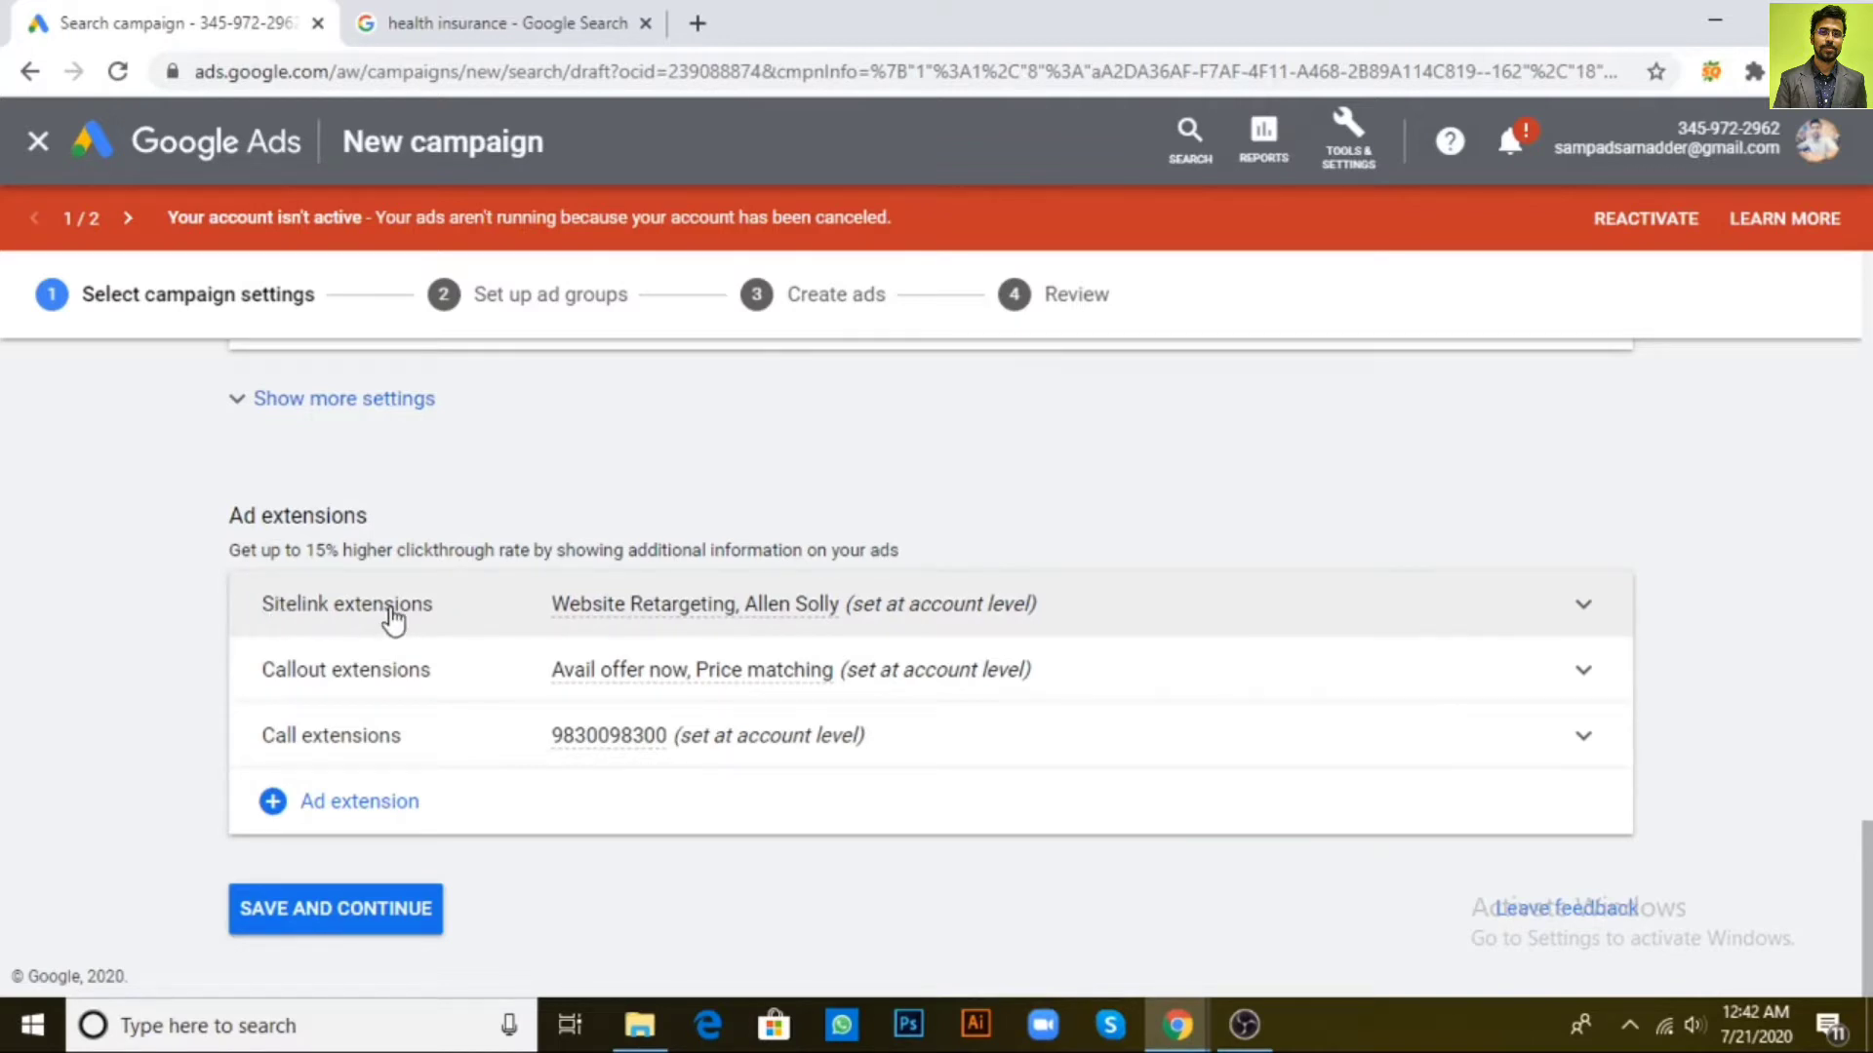
# Examine the health insurance ads in the Google search results, including the sitelinks beneath the Policybazaar ad
pyautogui.click(585, 17)
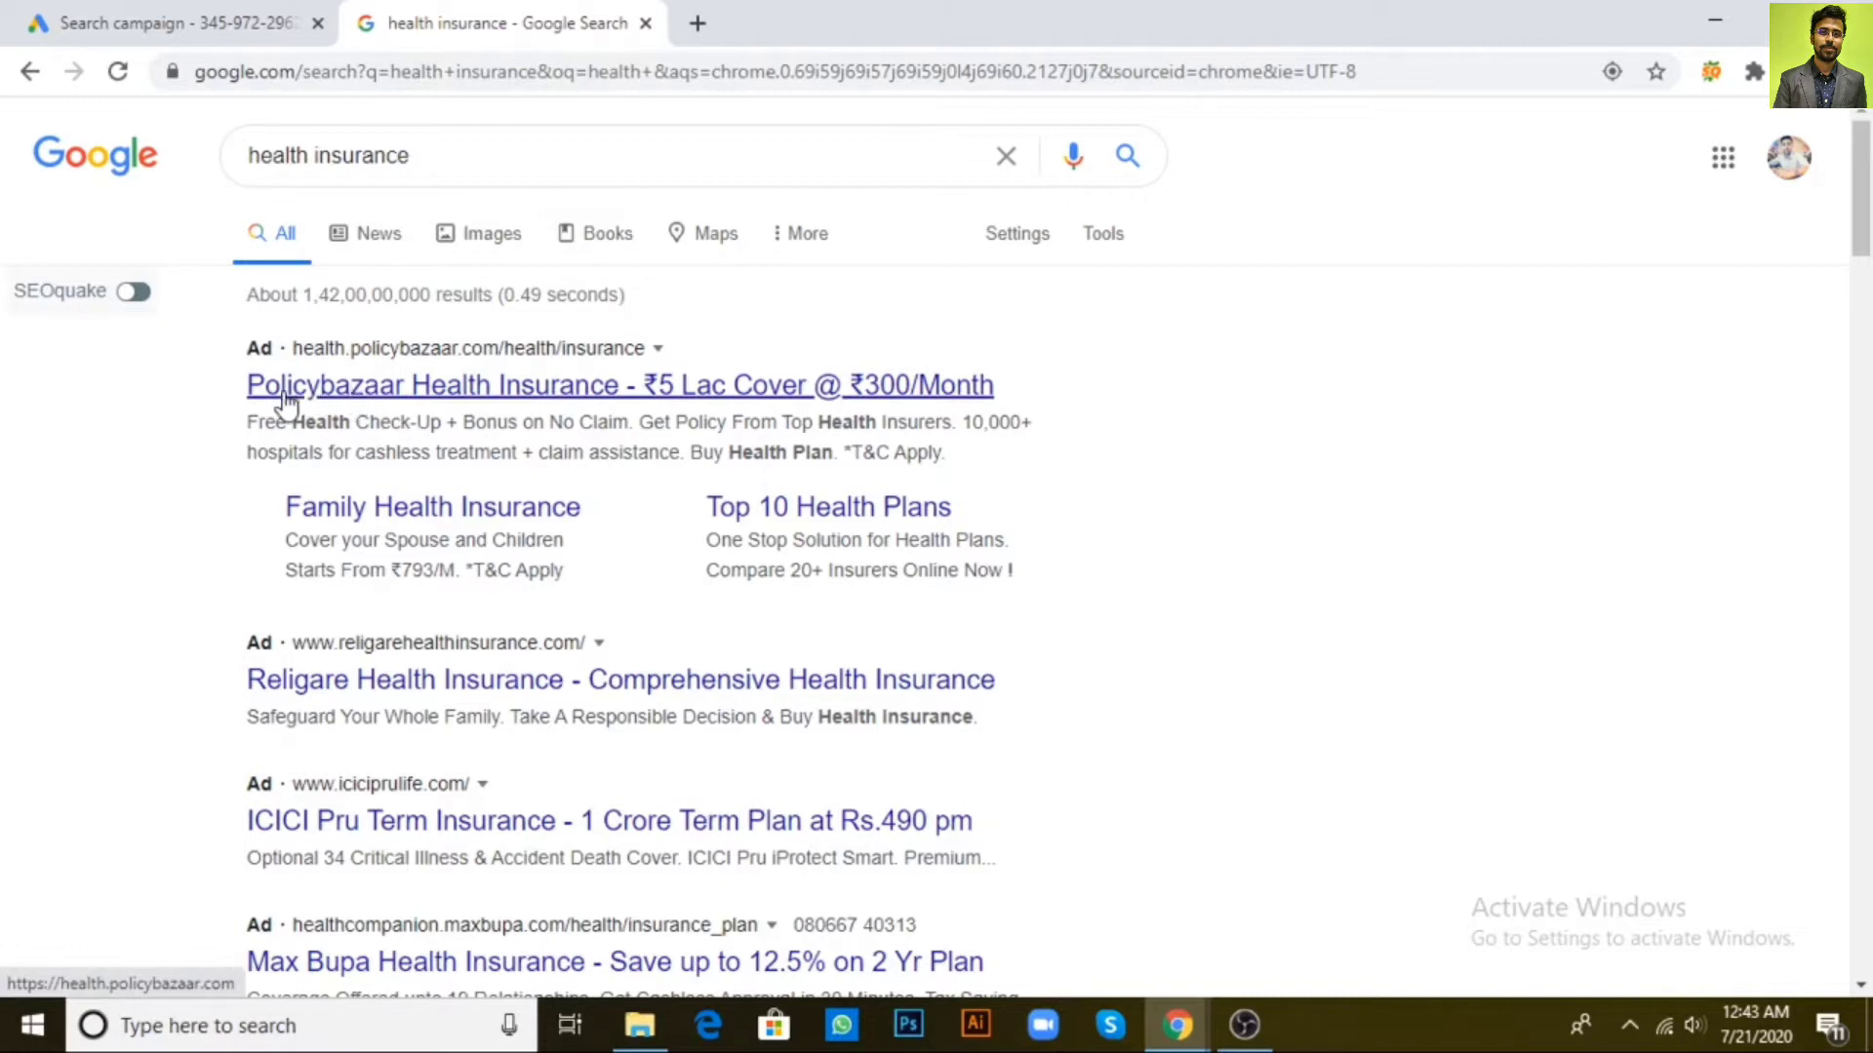
pyautogui.scroll(-1, 535, 518)
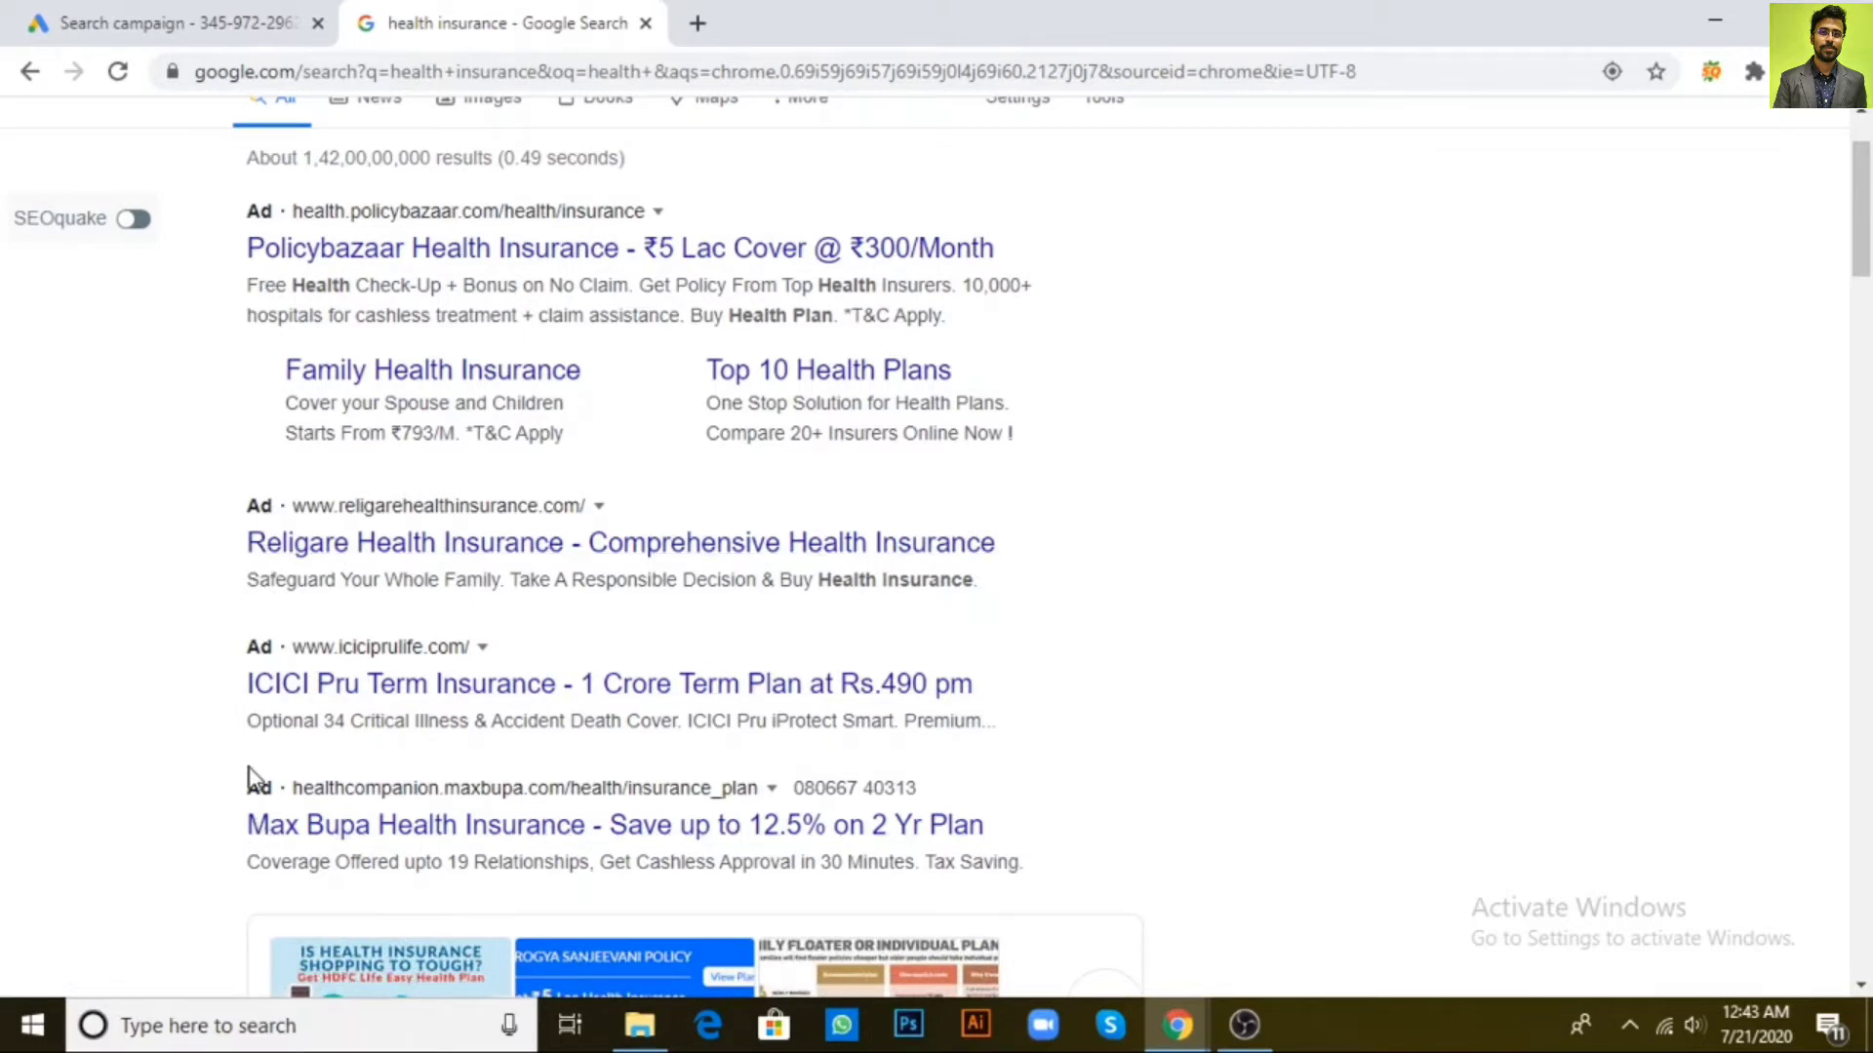
pyautogui.scroll(2, 395, 589)
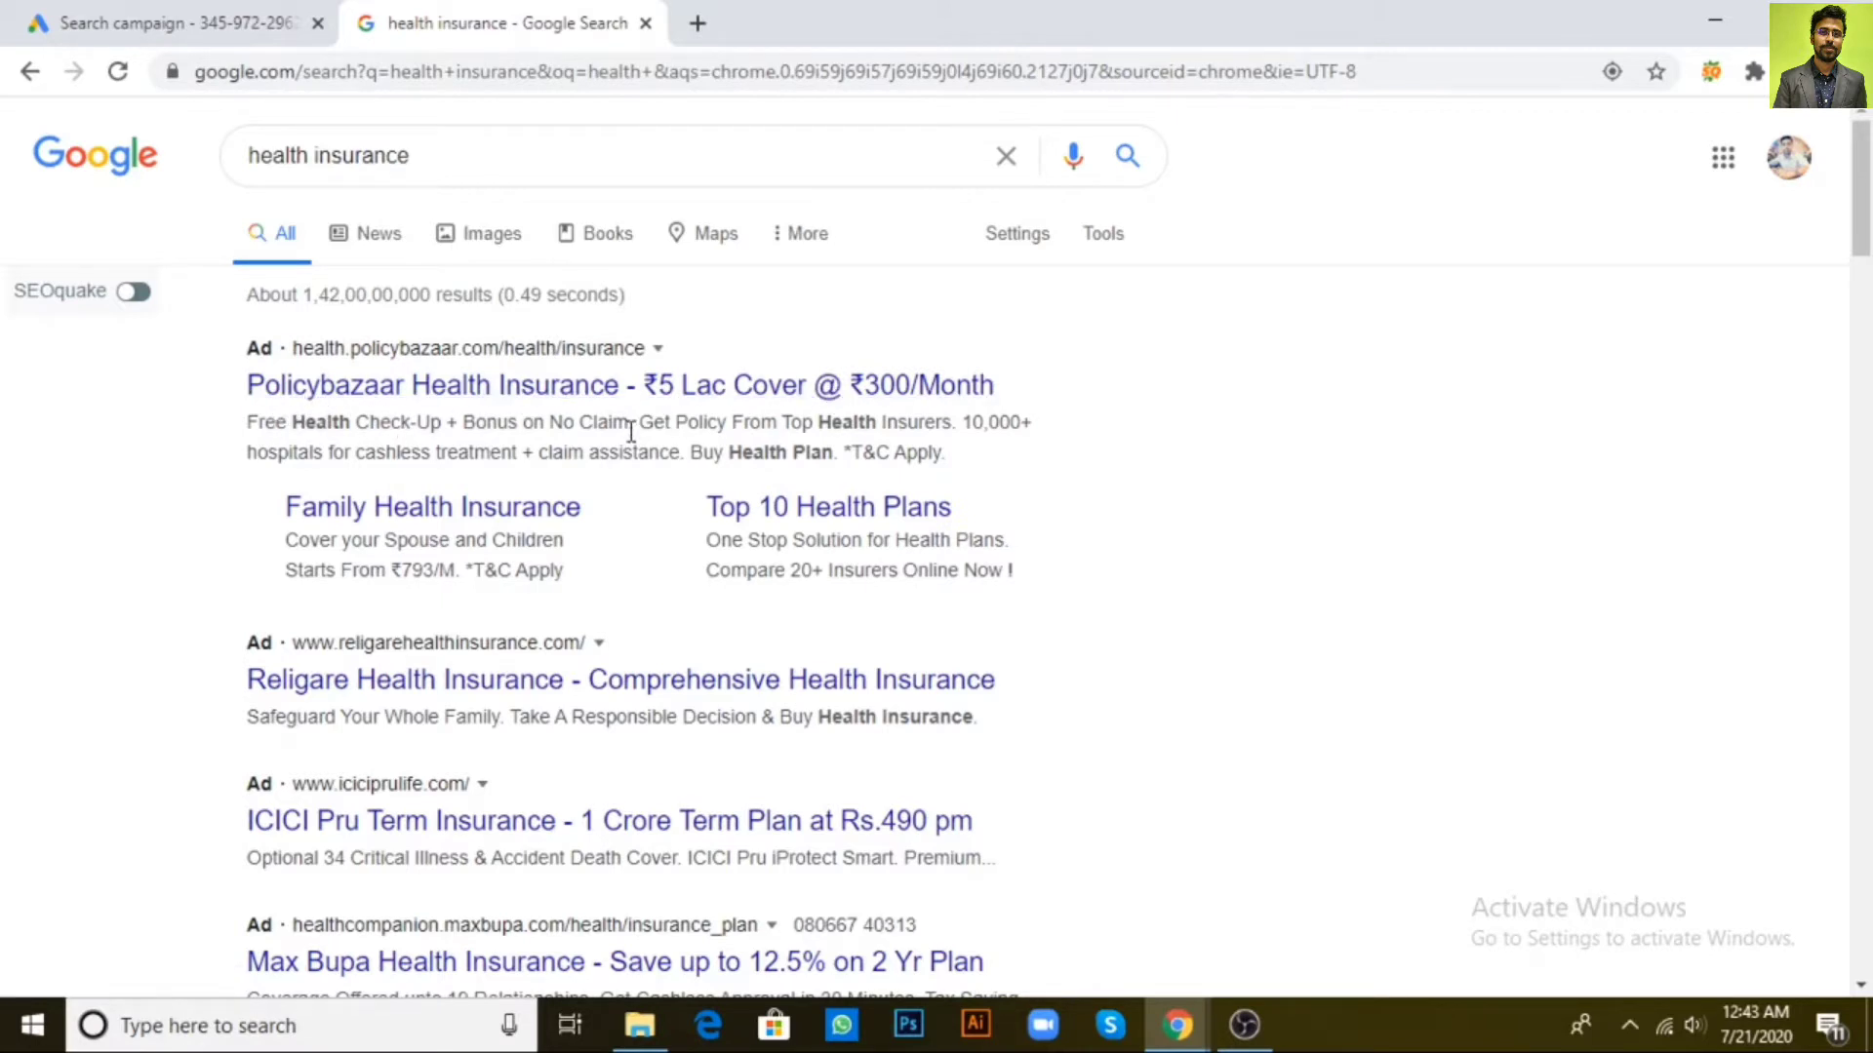
pyautogui.scroll(-1, 631, 430)
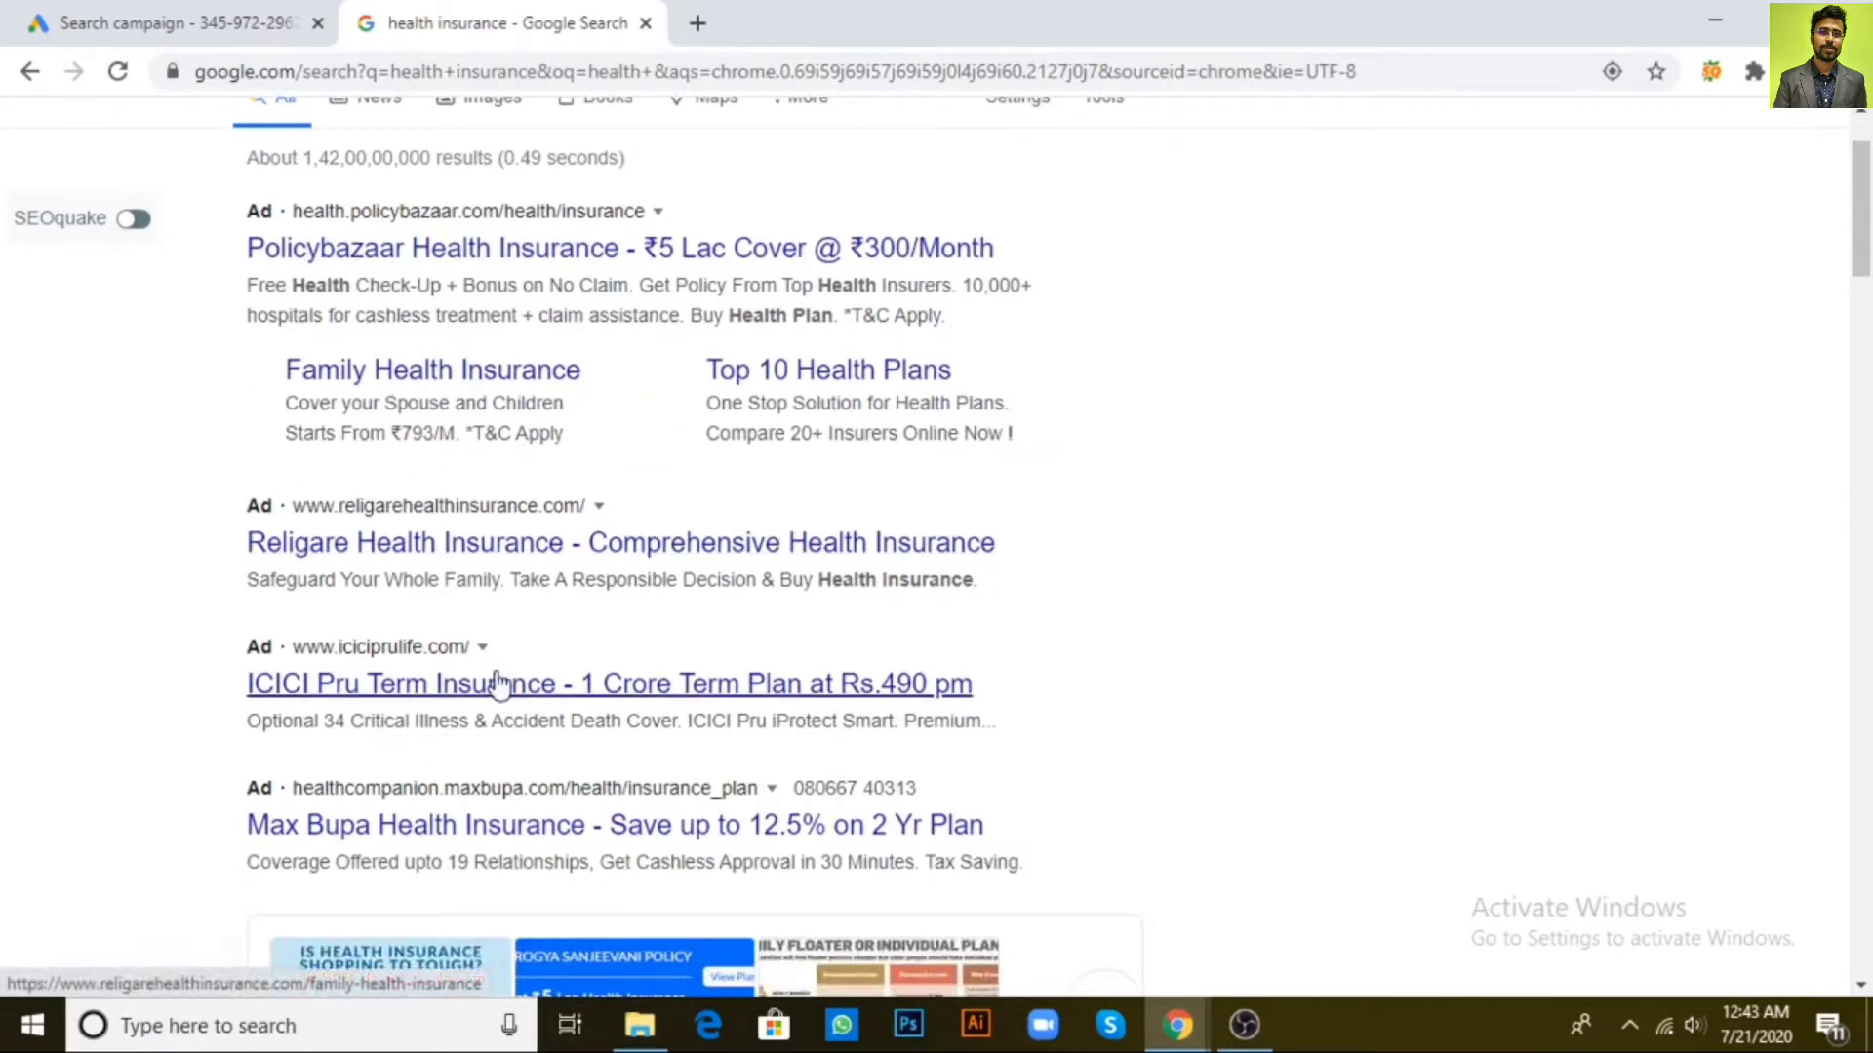
pyautogui.scroll(-1, 461, 817)
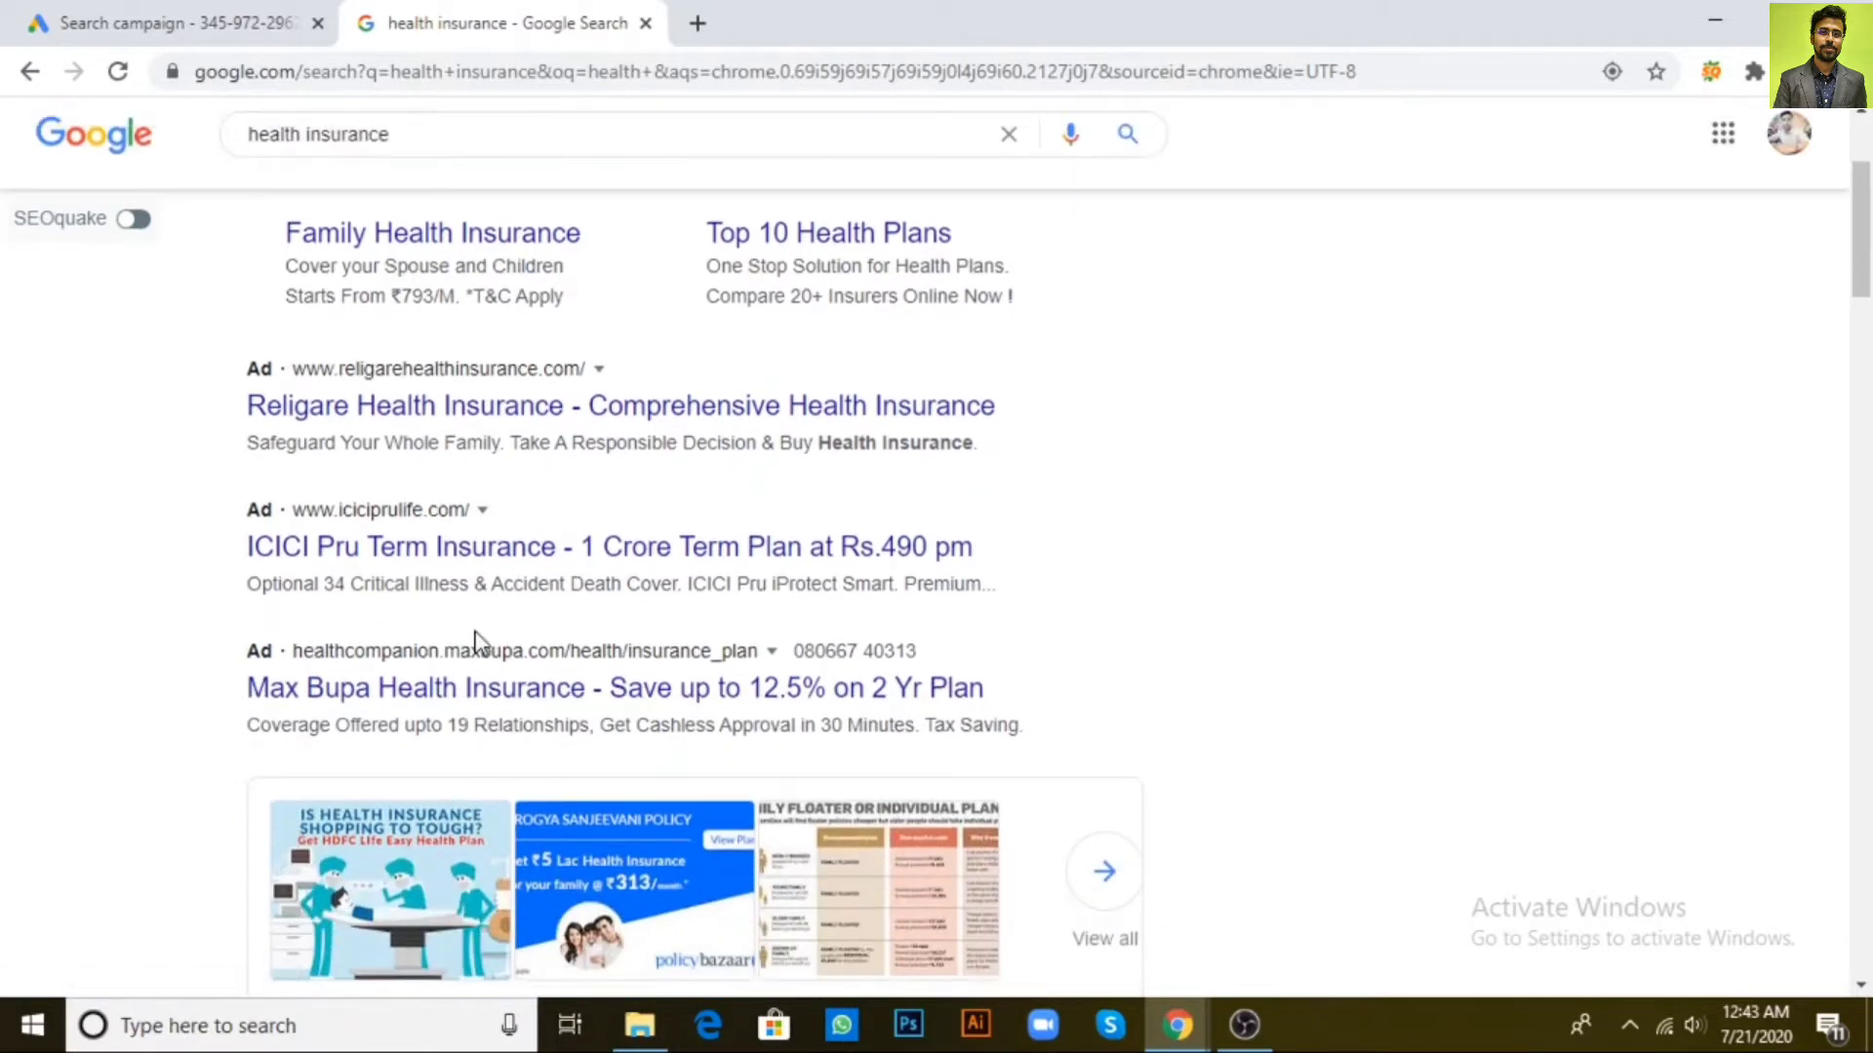
pyautogui.scroll(2, 480, 639)
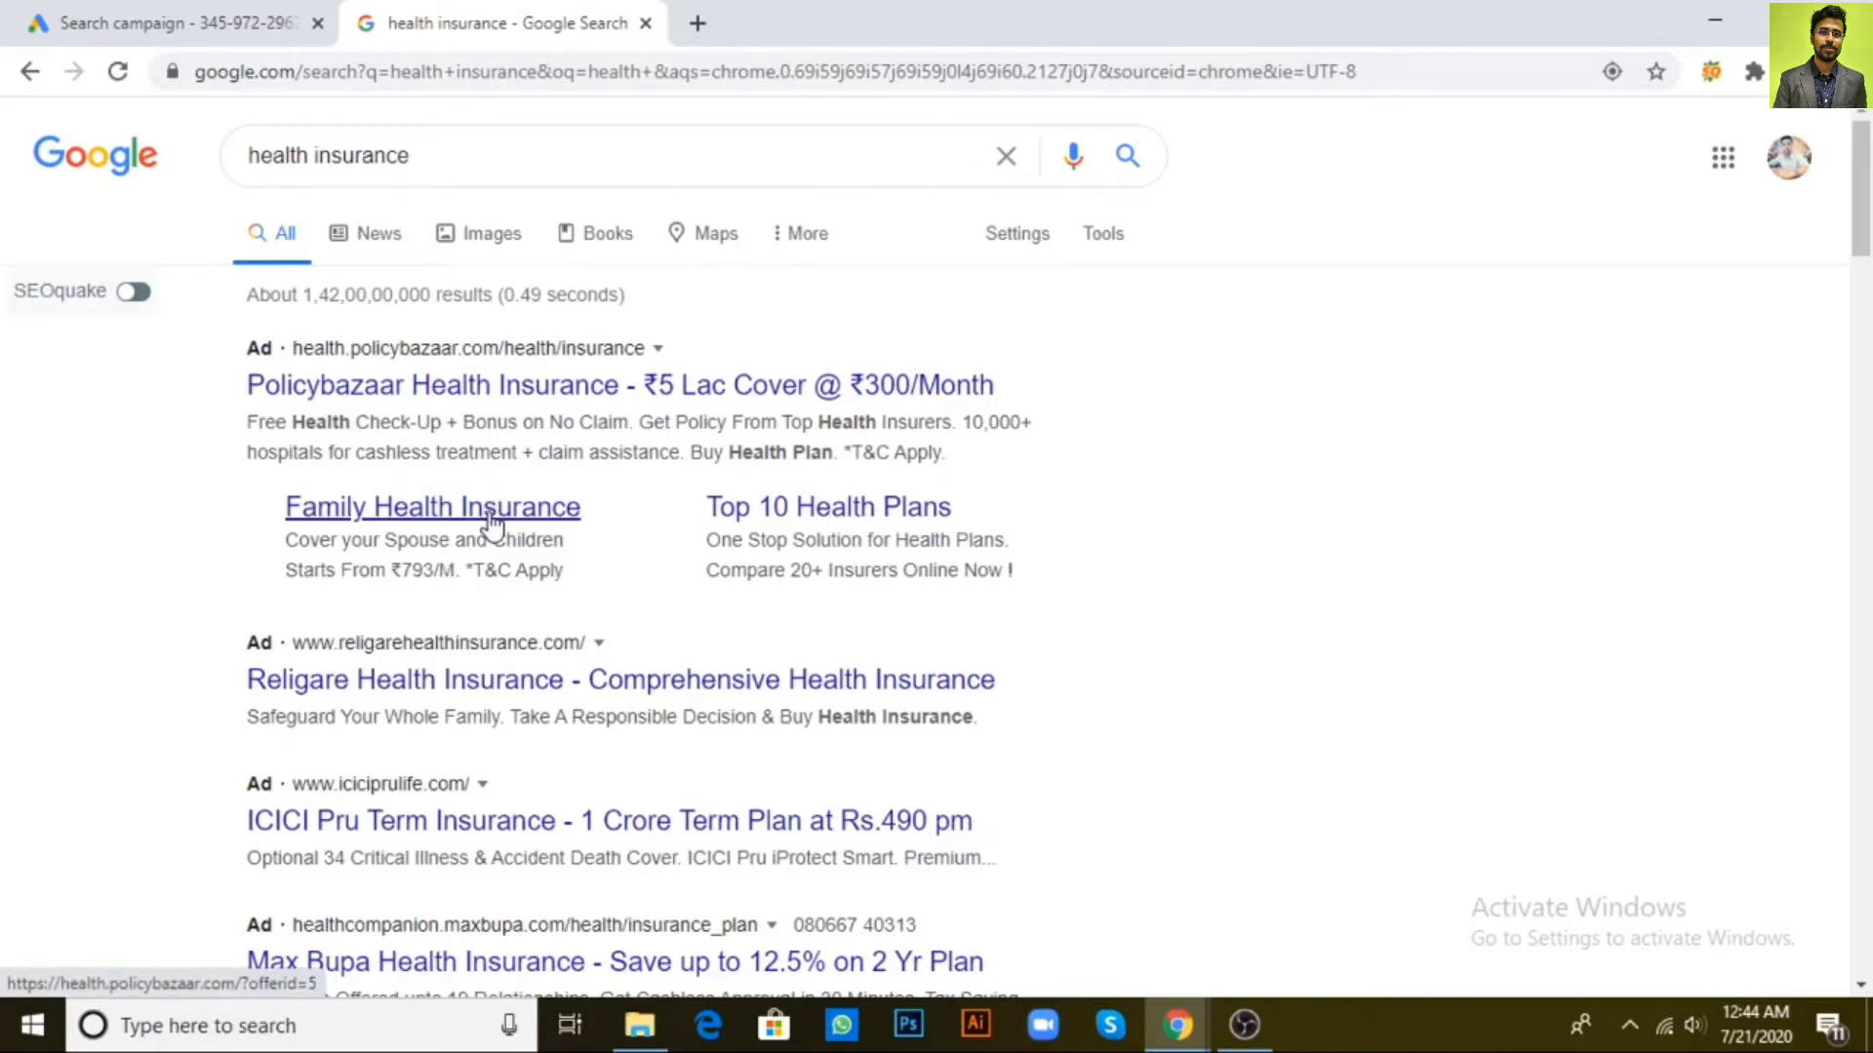
pyautogui.click(460, 152)
# Return to the campaign draft, expand its sitelink extensions and look through the existing sitelinks
pyautogui.click(205, 29)
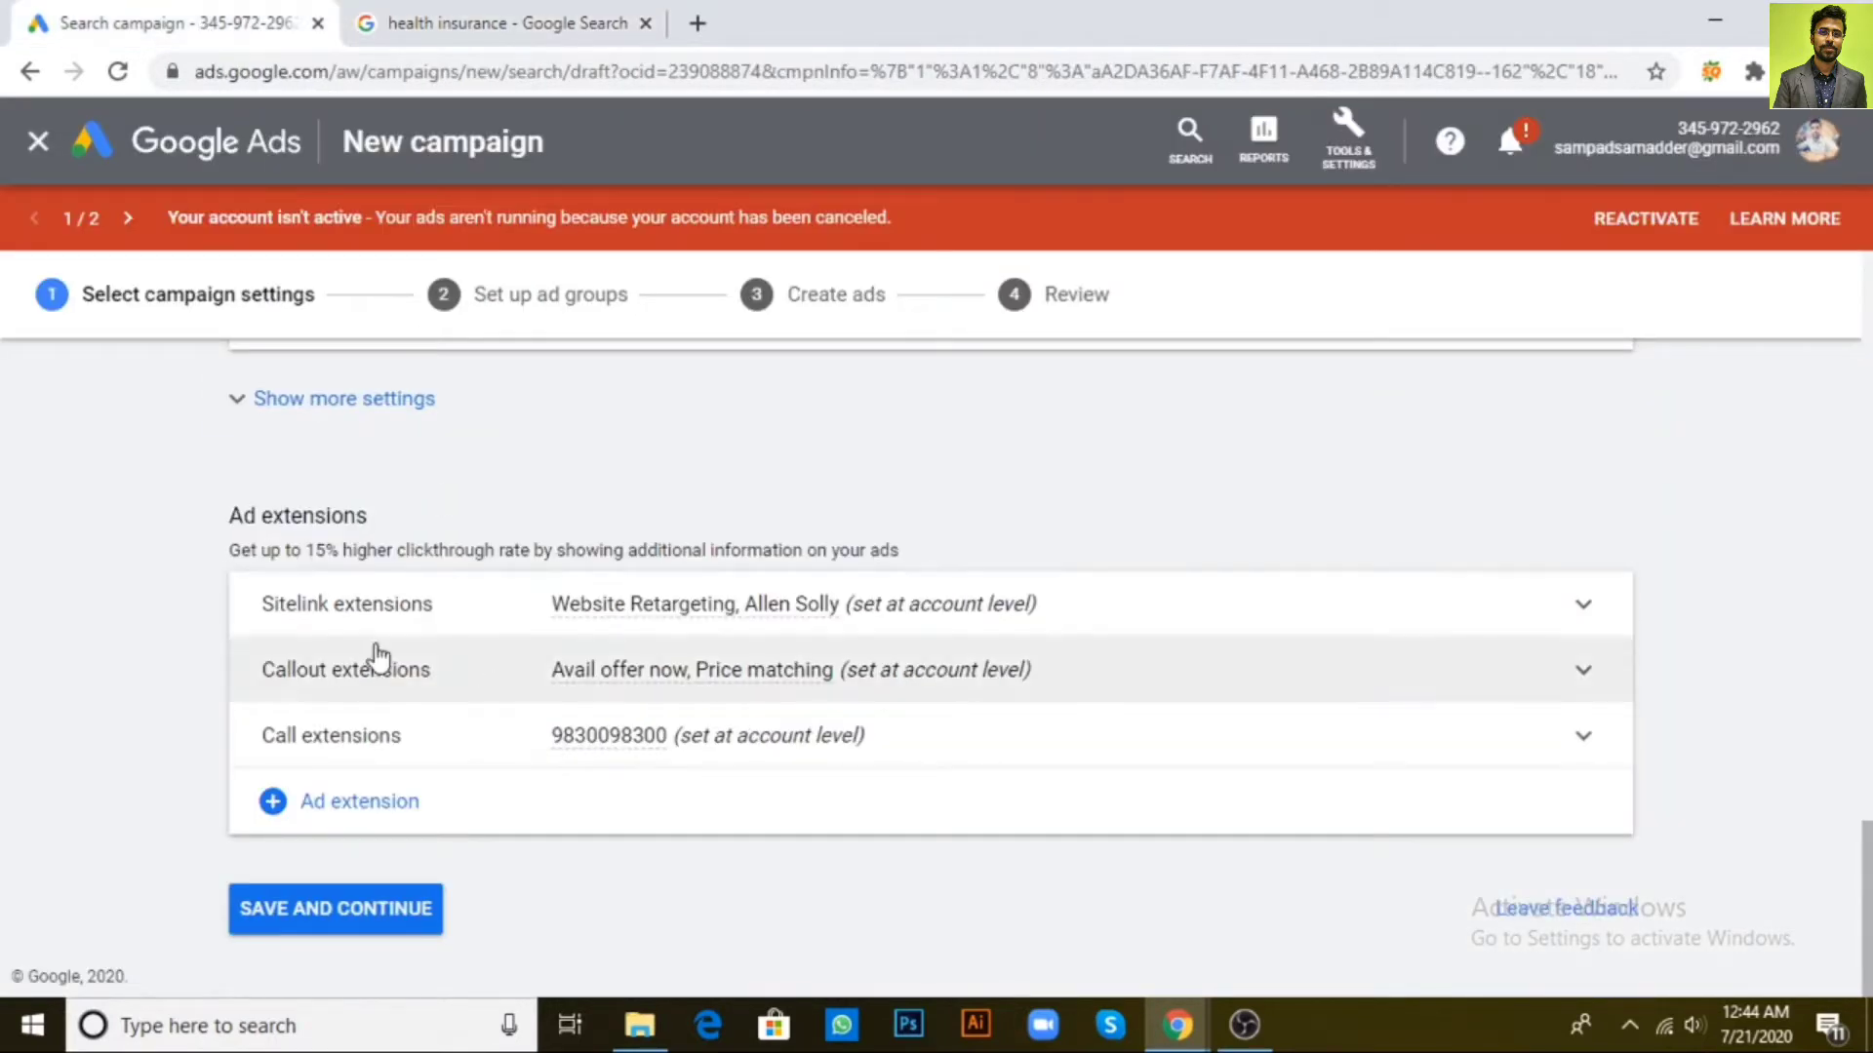
pyautogui.click(967, 610)
pyautogui.scroll(-3, 971, 625)
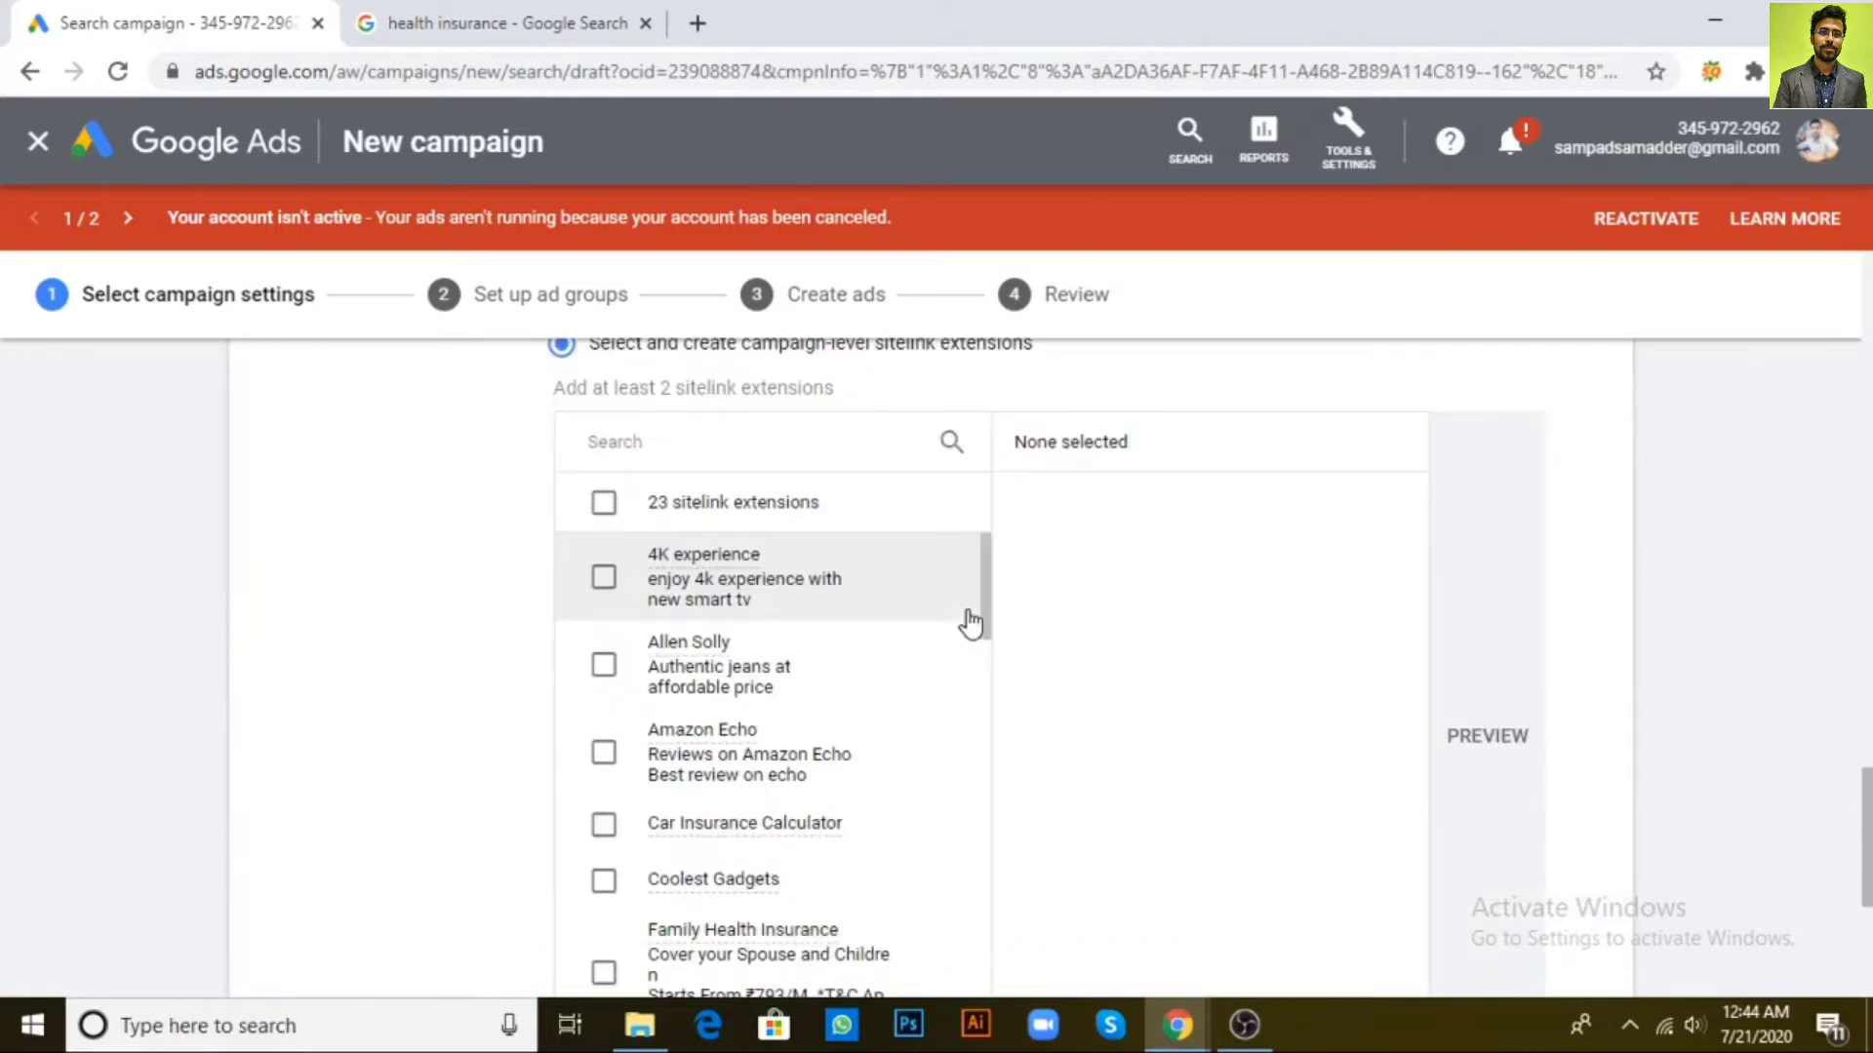
pyautogui.scroll(-7, 966, 634)
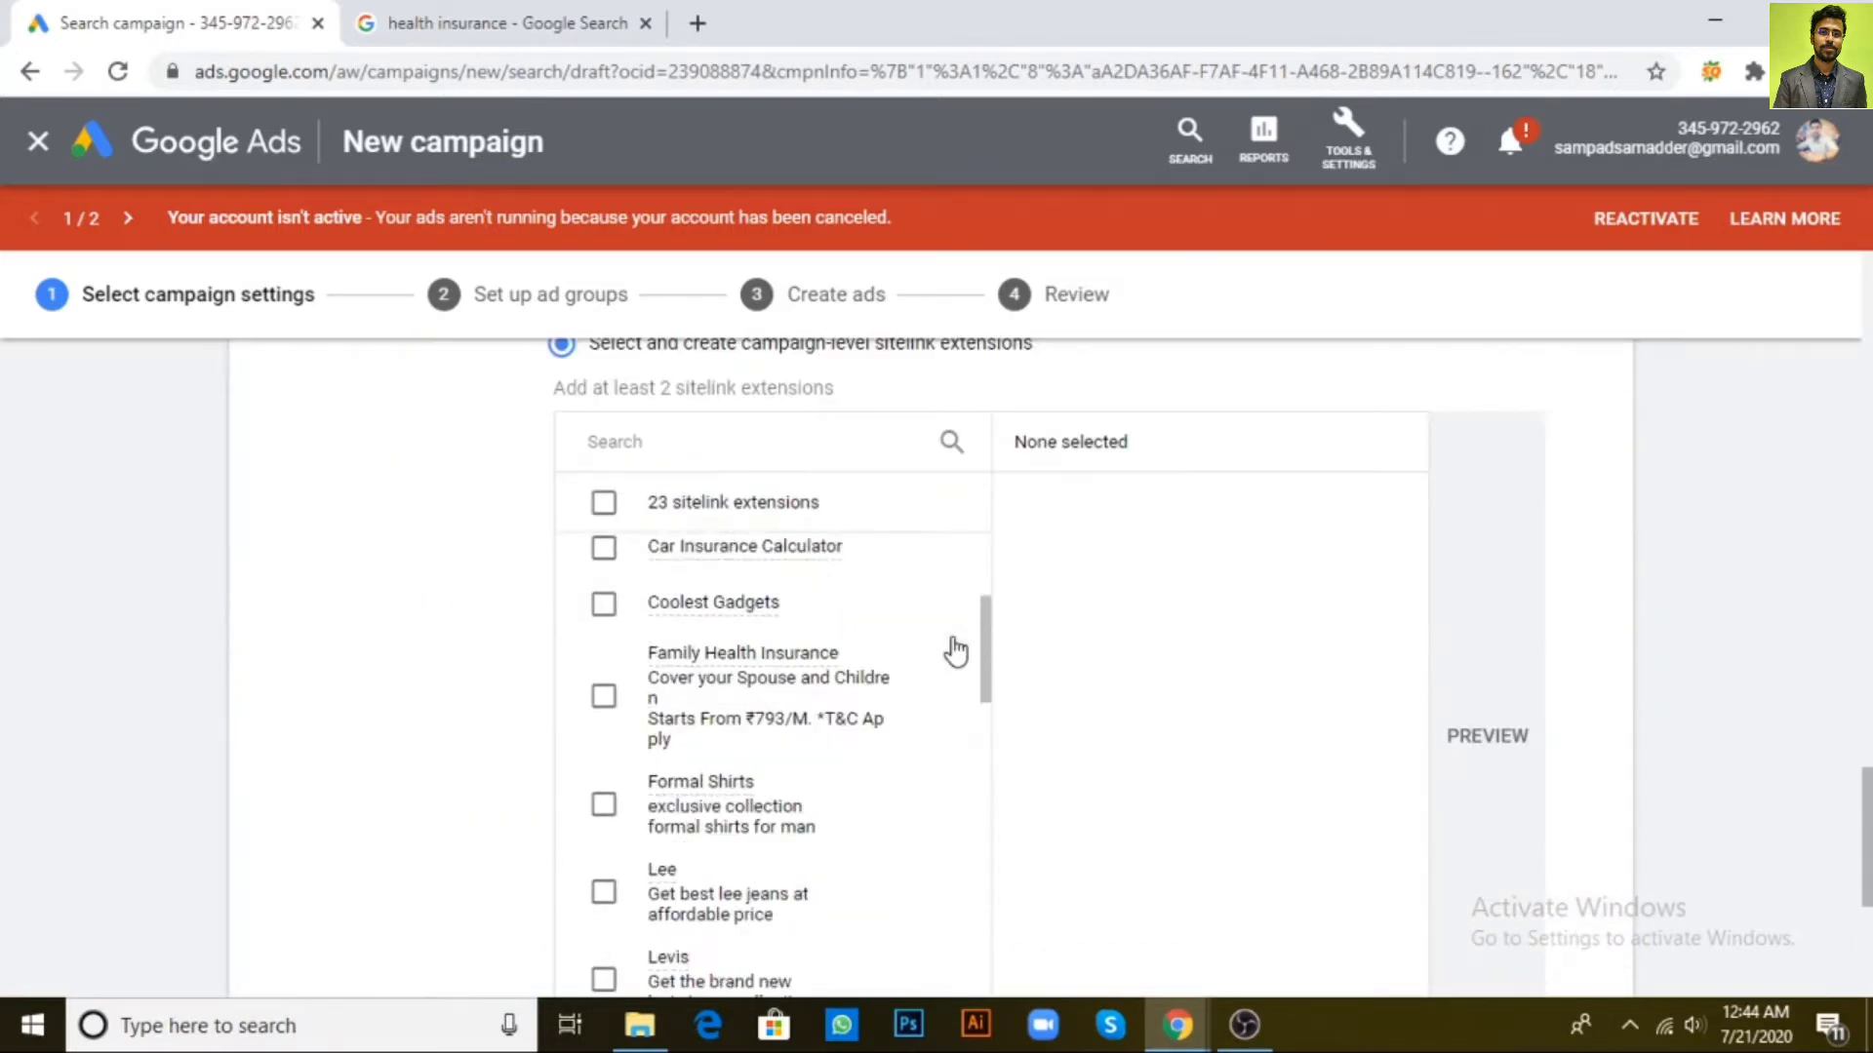
pyautogui.scroll(-3, 954, 634)
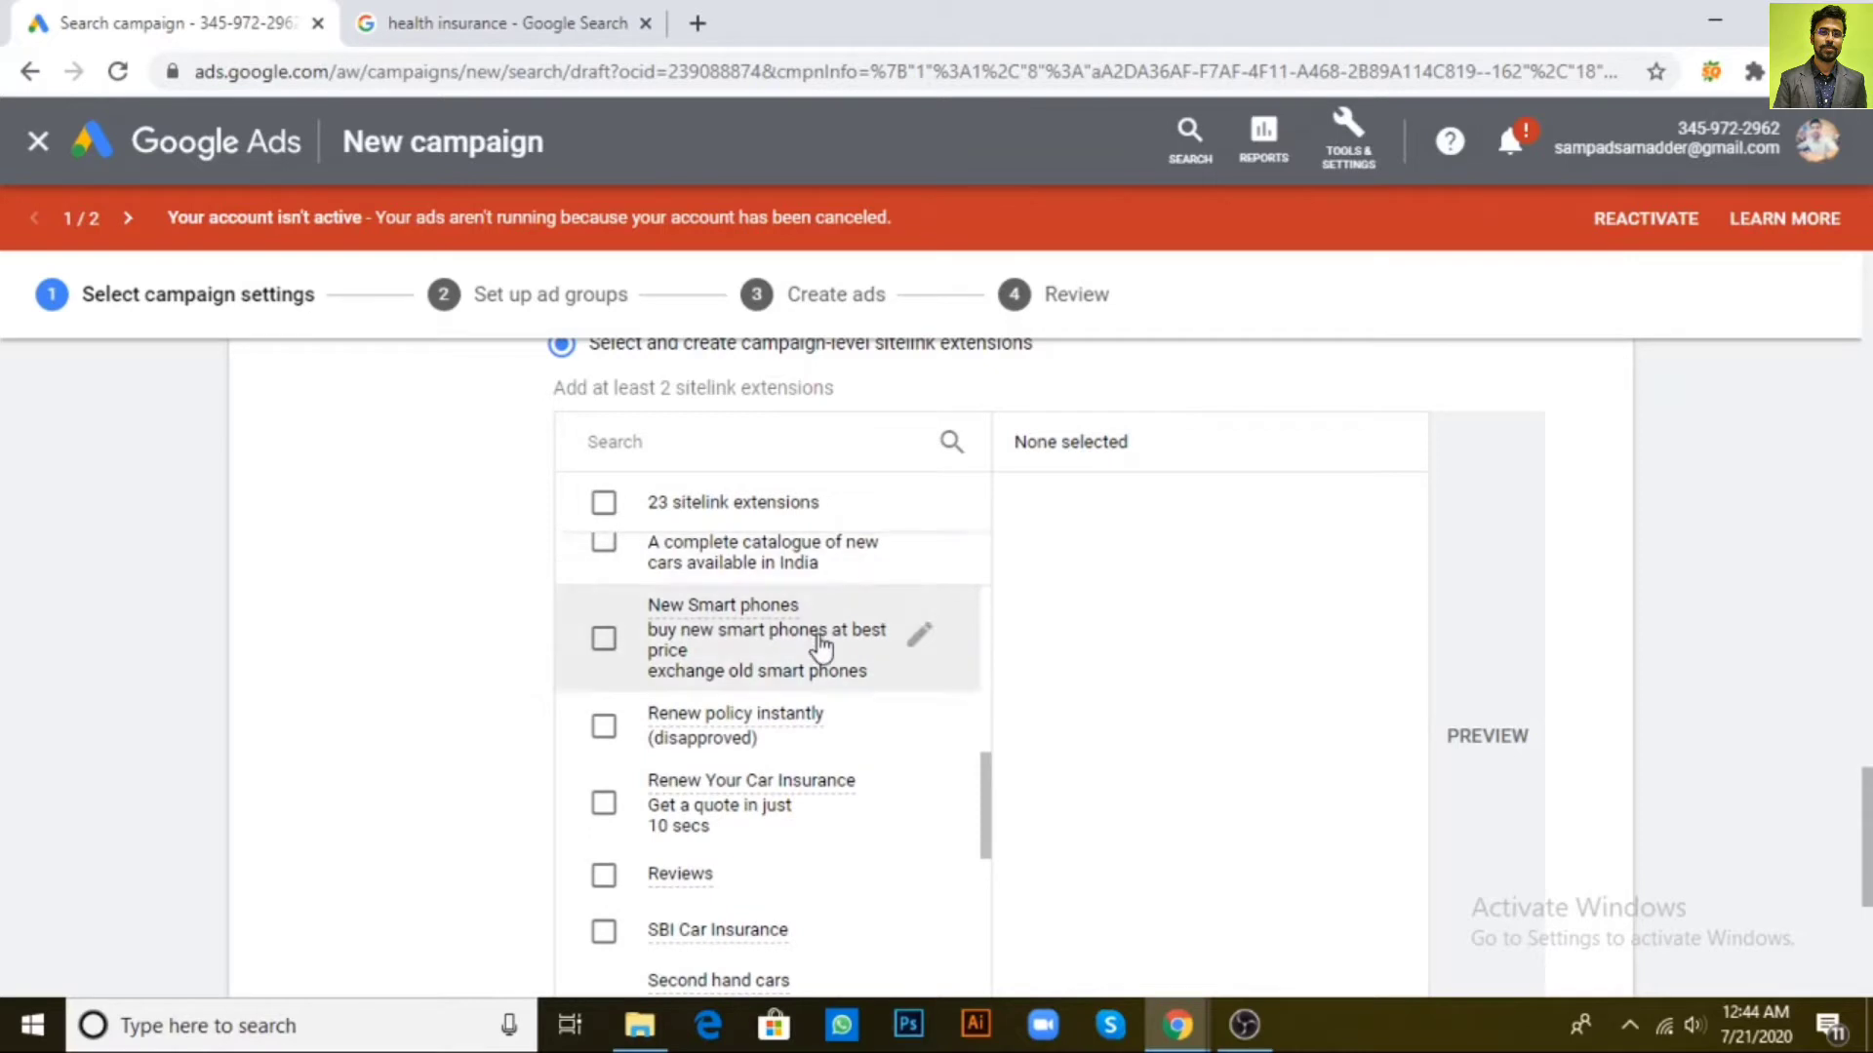
pyautogui.scroll(-10, 828, 613)
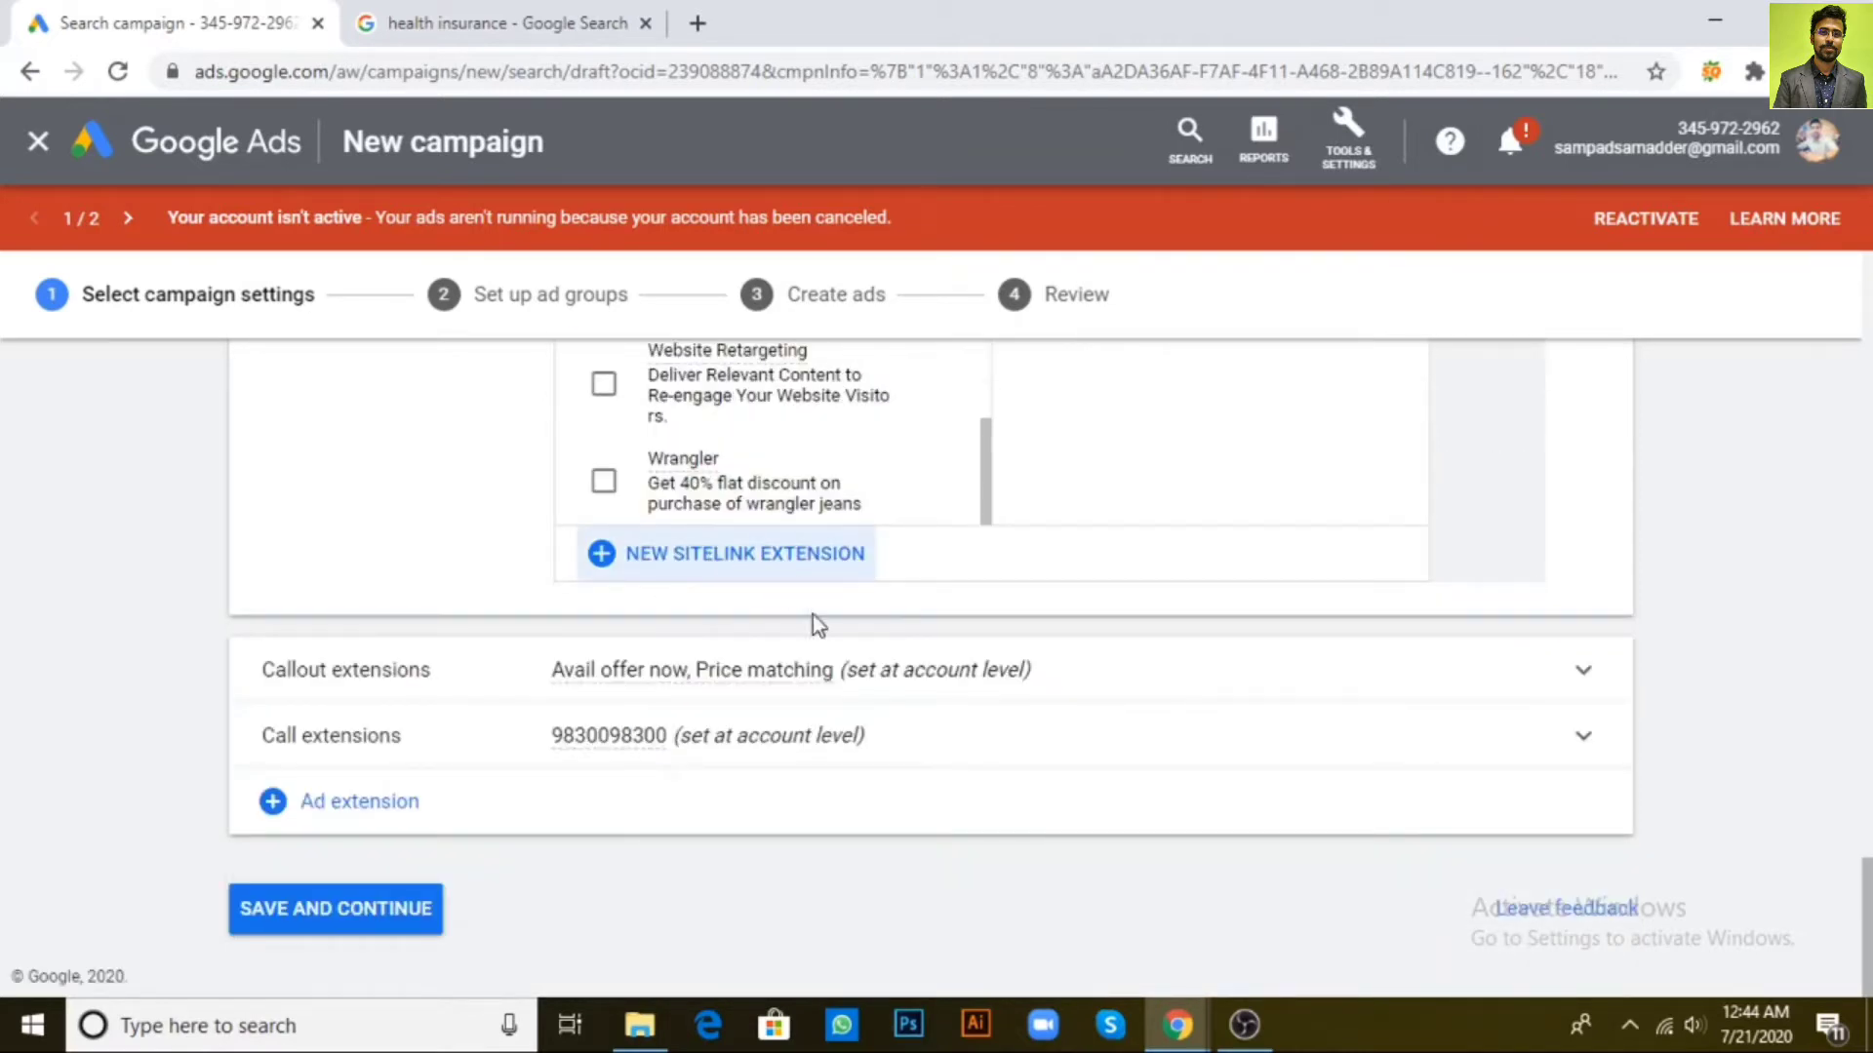
pyautogui.scroll(6, 819, 634)
pyautogui.scroll(8, 828, 640)
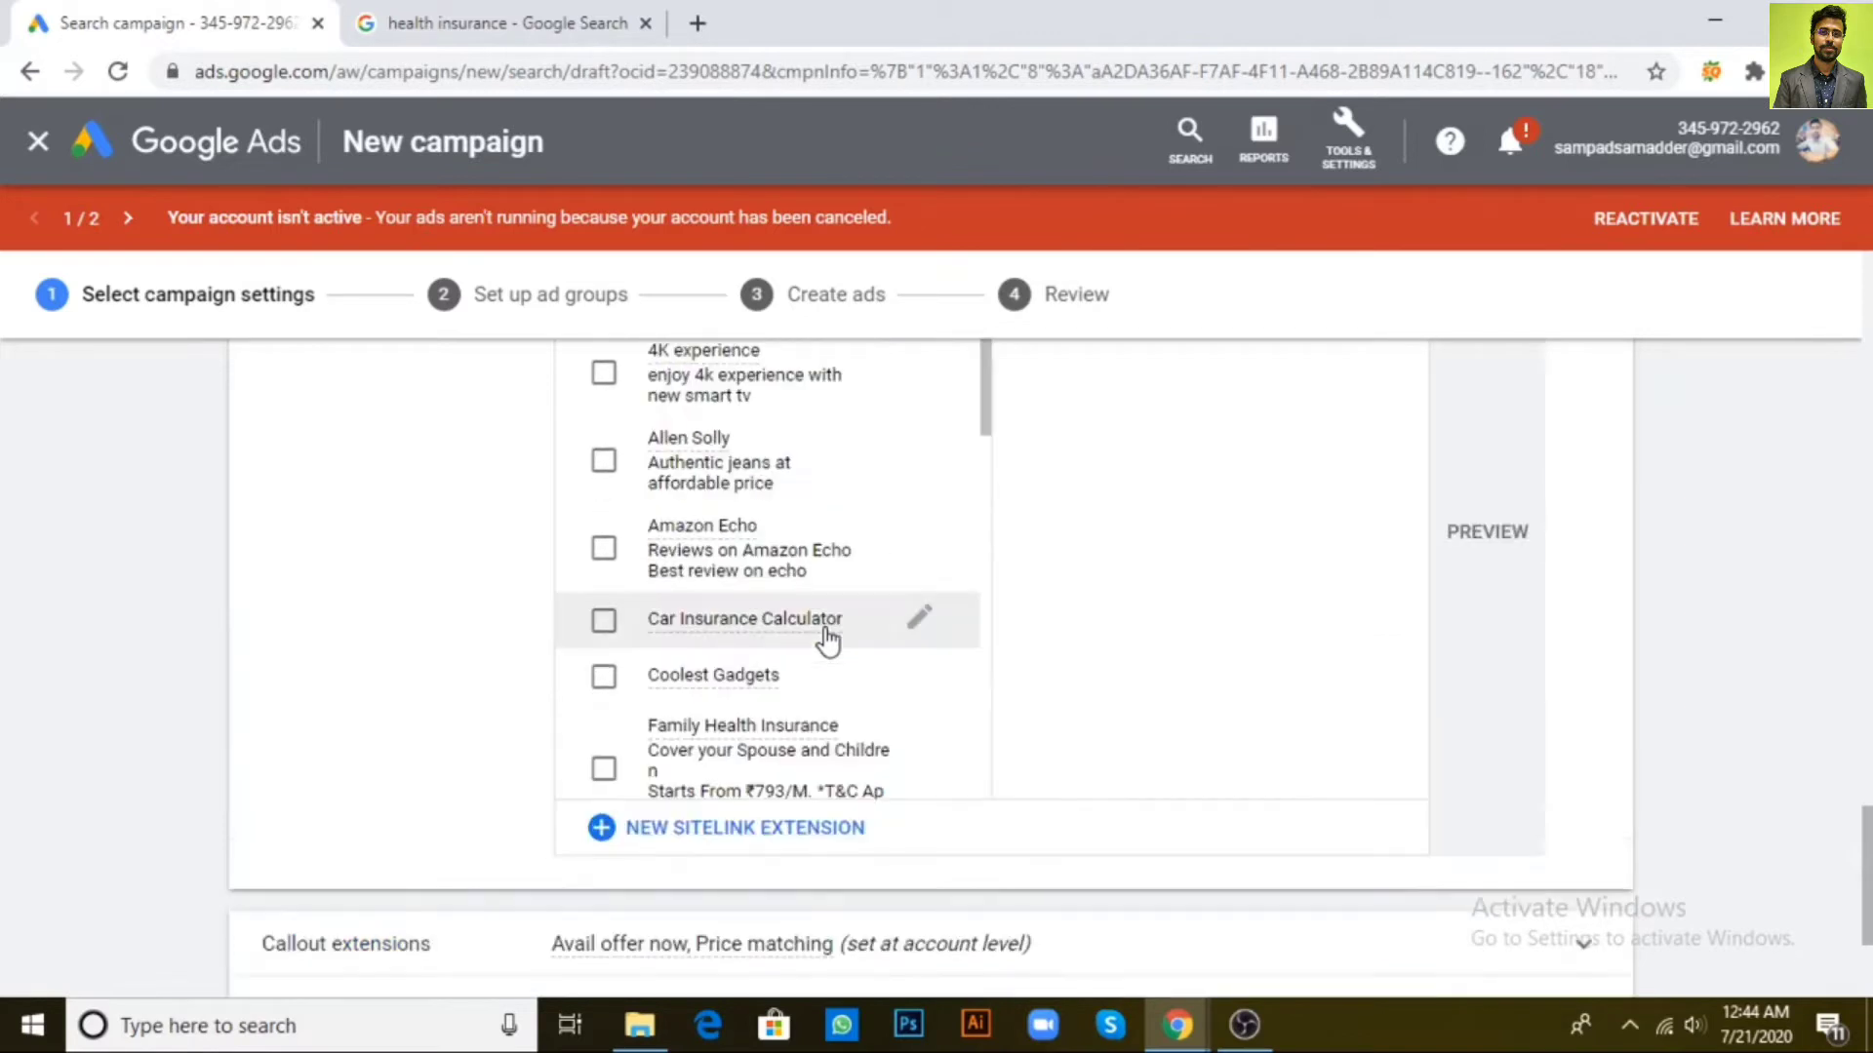
pyautogui.scroll(-10, 824, 648)
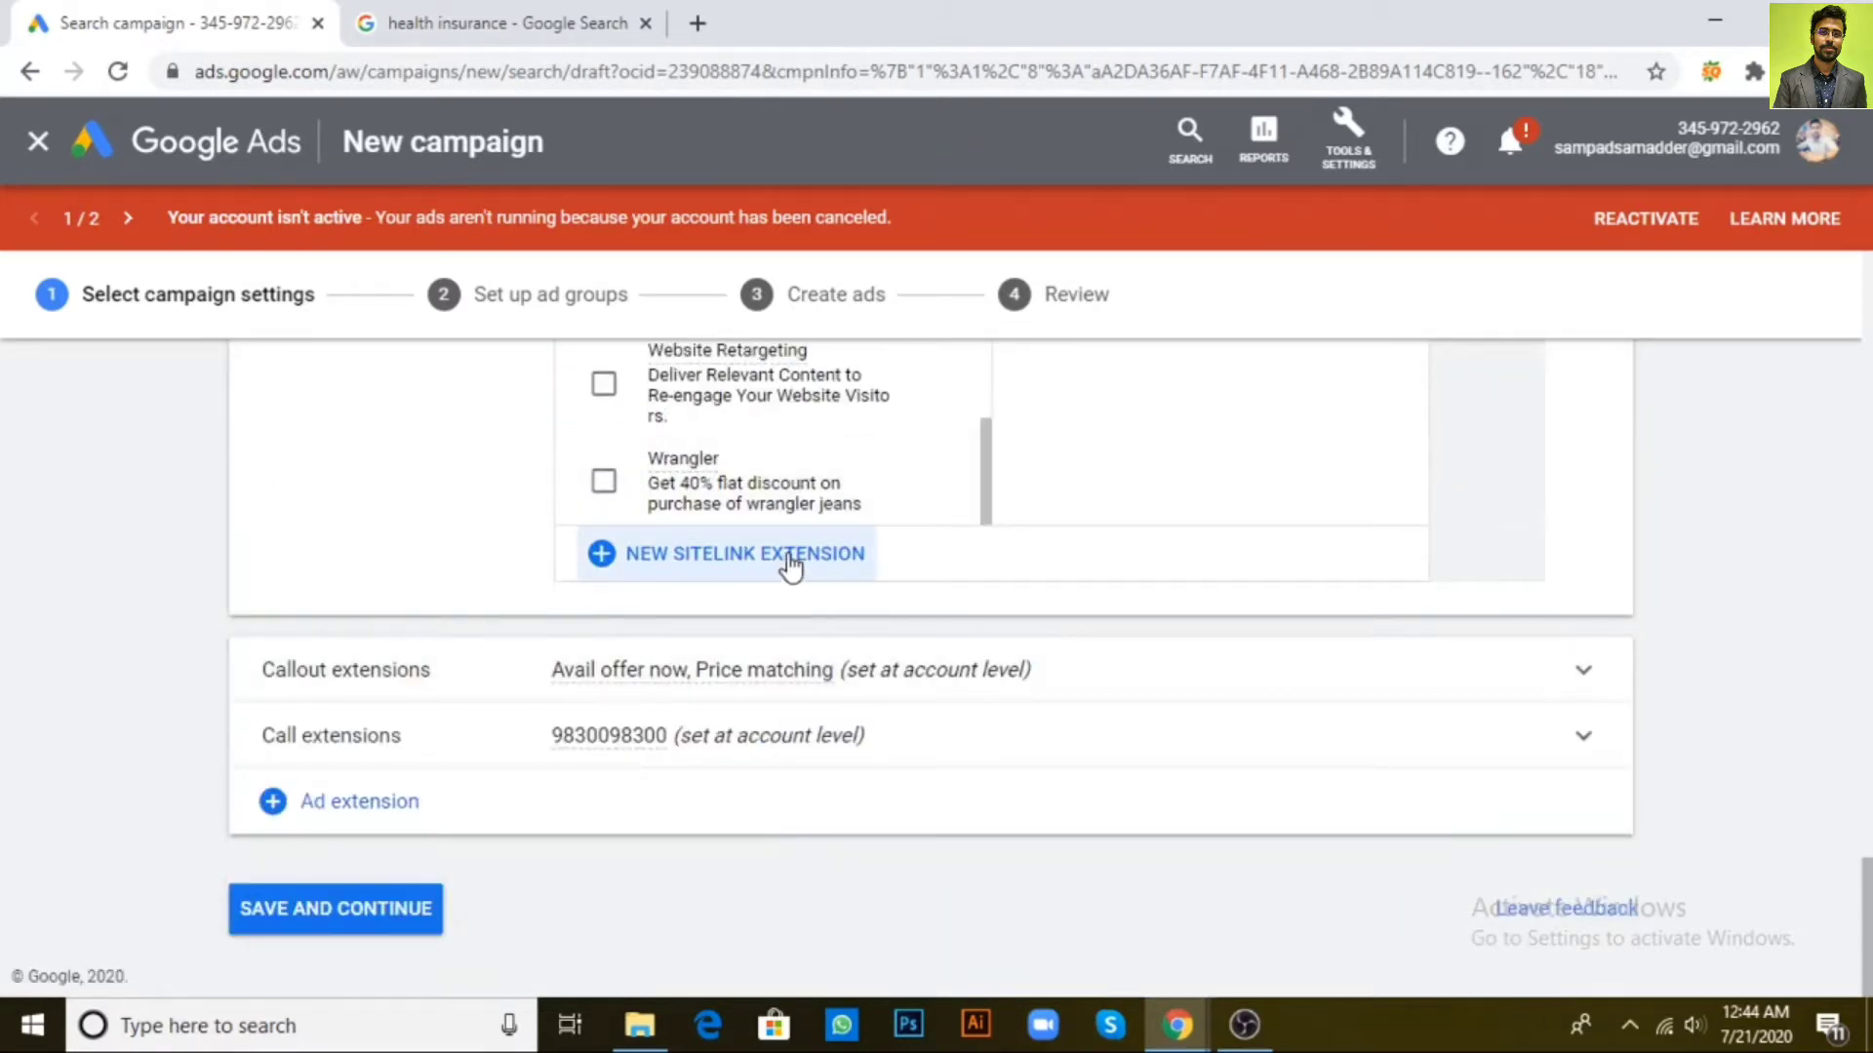
# Open a new sitelink extension form and compare its text, description and URL fields with the Family Health Insurance sitelink in the Google results
pyautogui.click(790, 562)
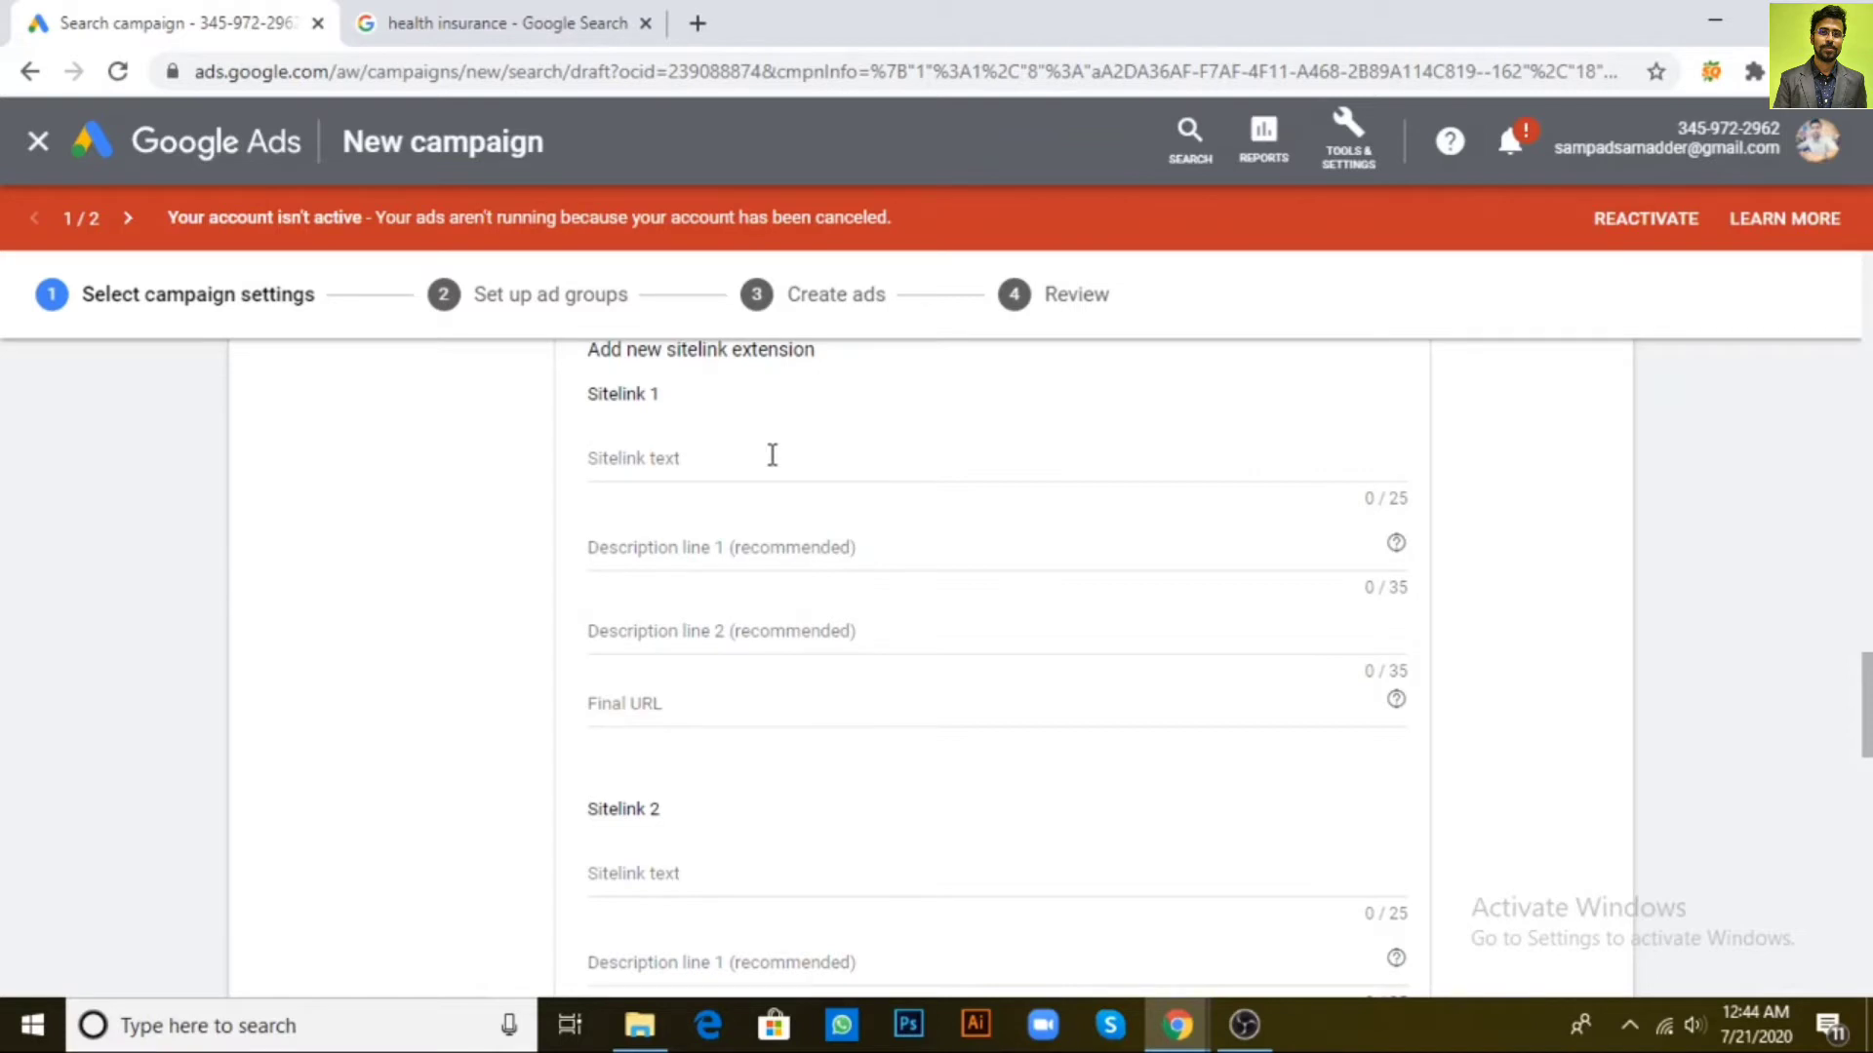
pyautogui.click(494, 22)
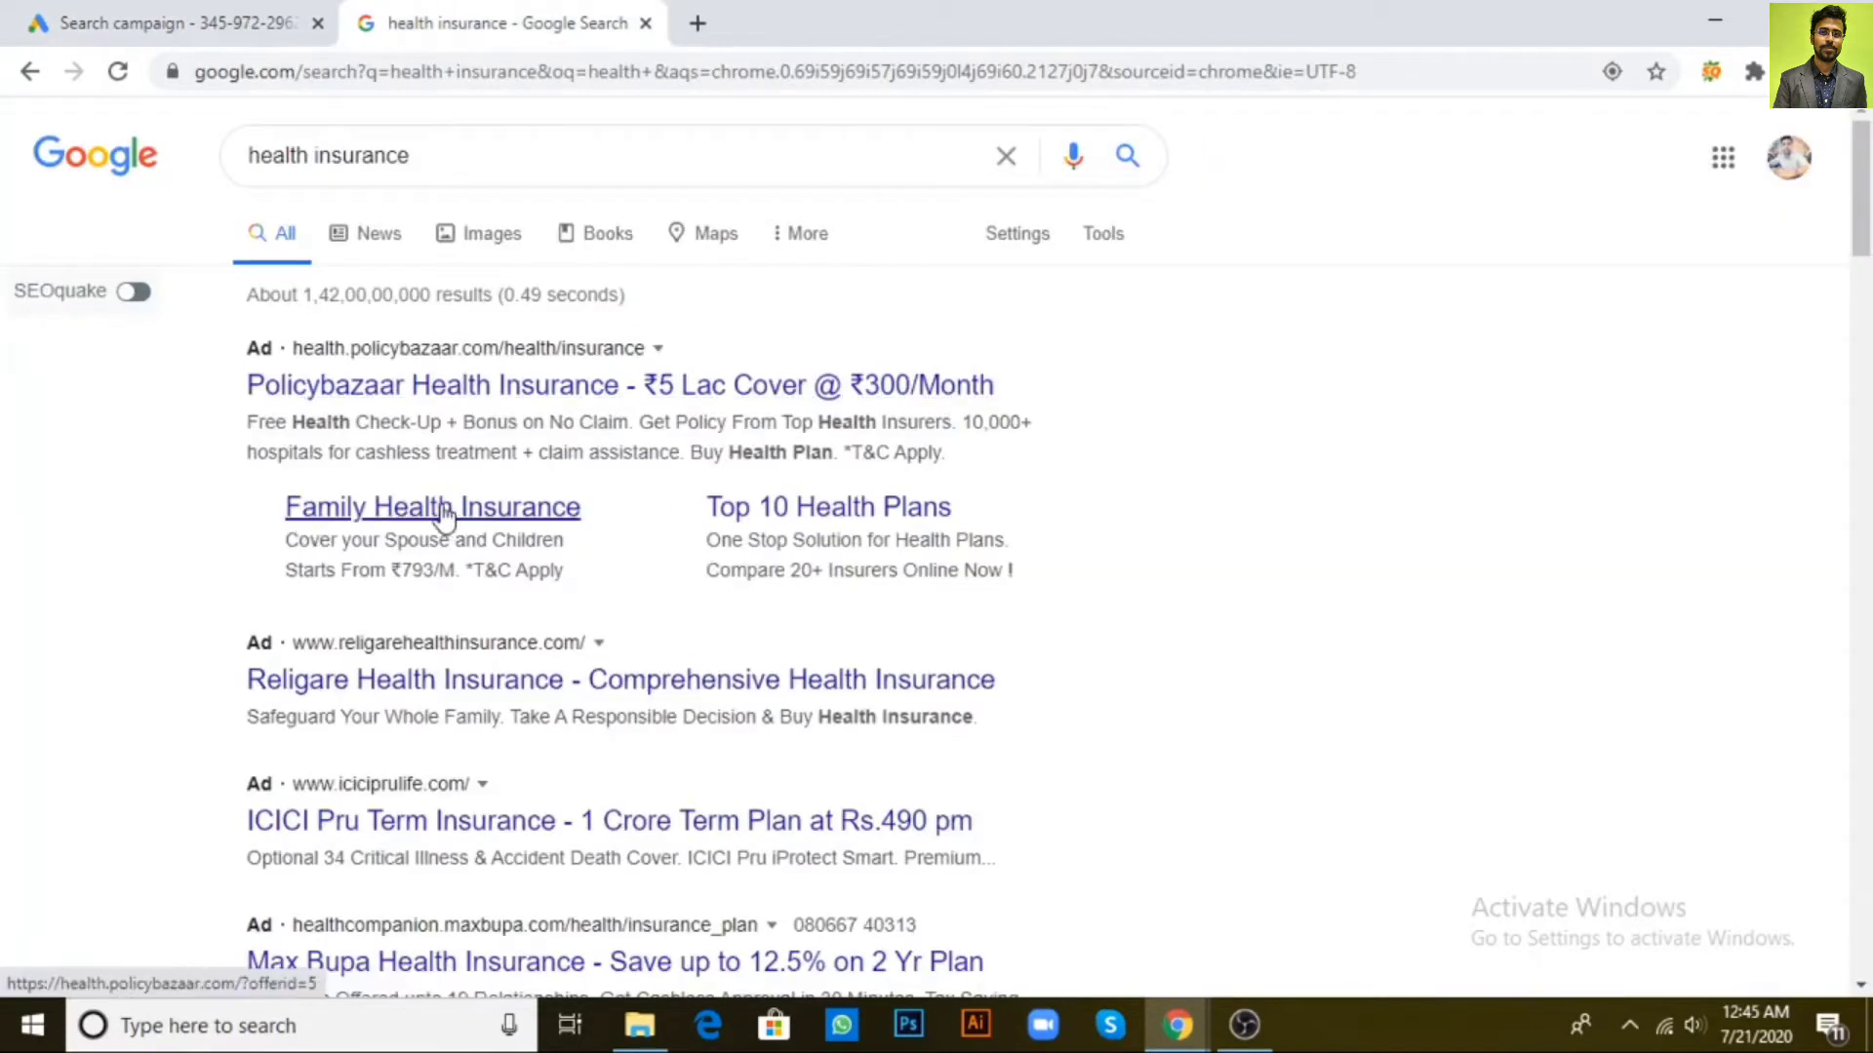
pyautogui.click(149, 14)
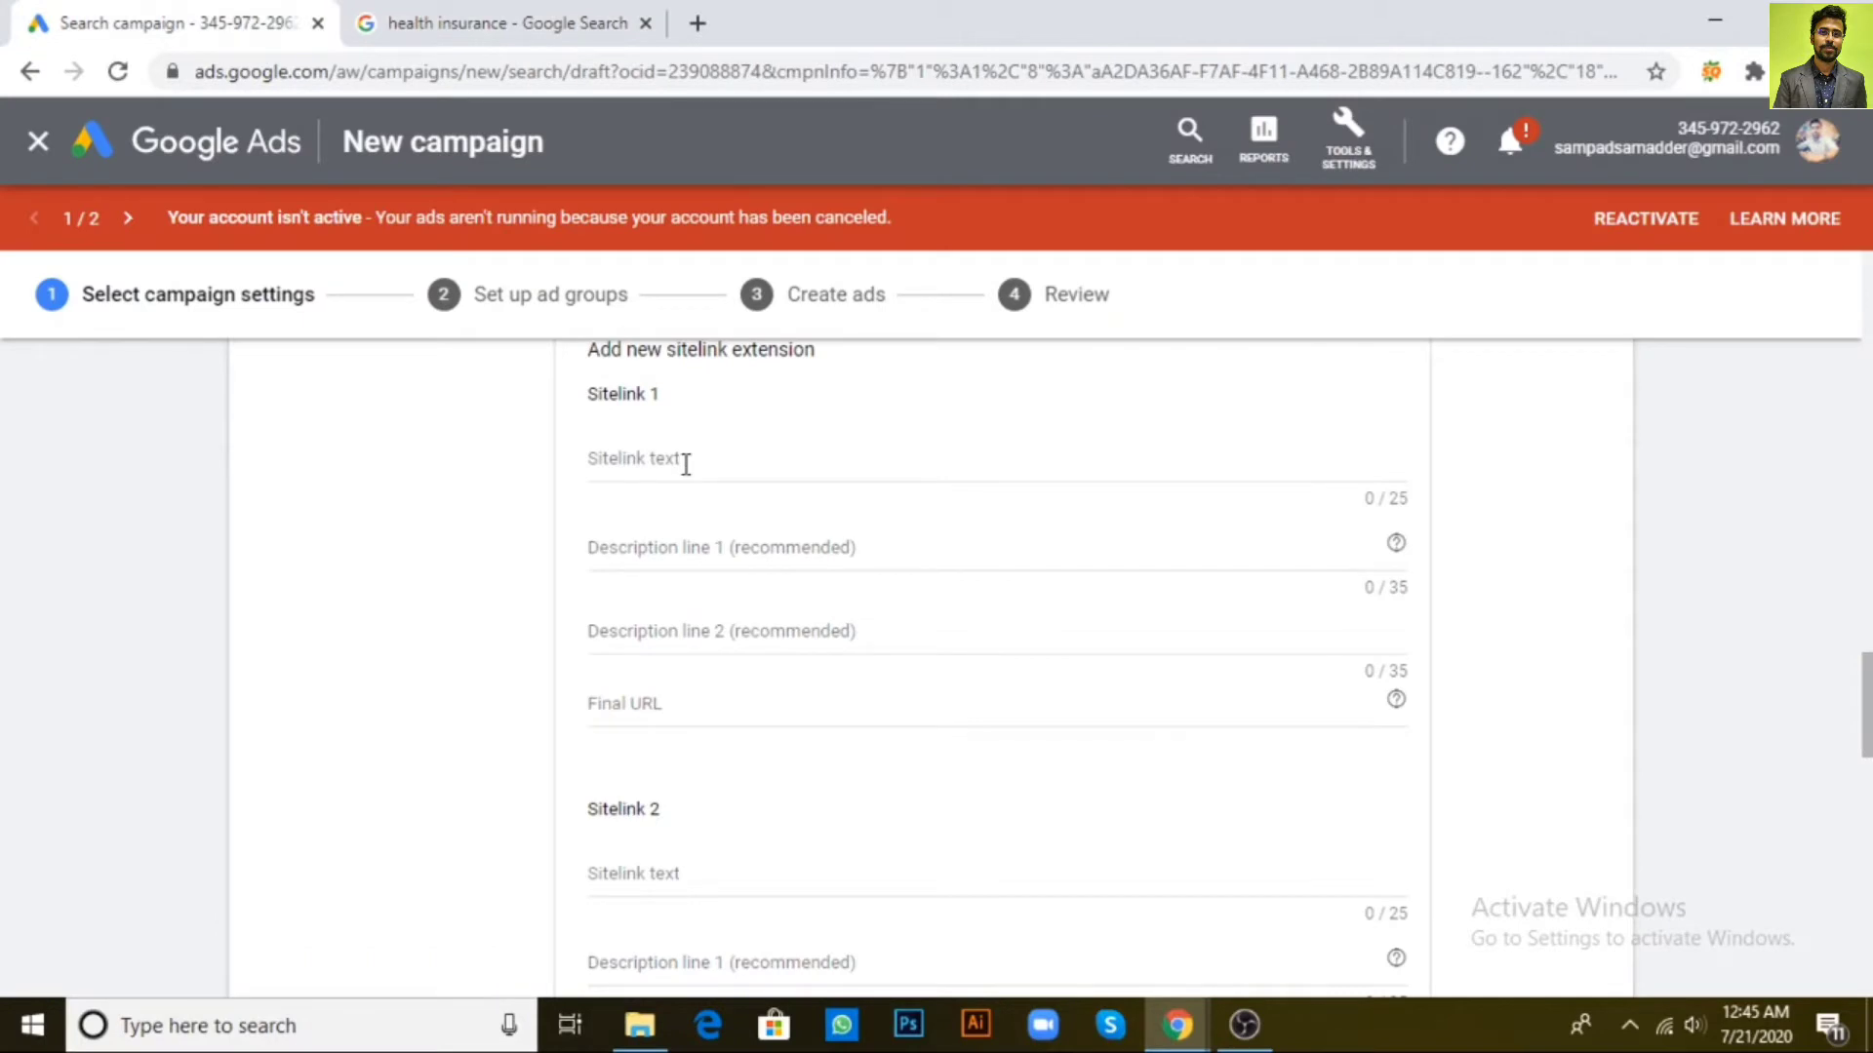
pyautogui.click(484, 17)
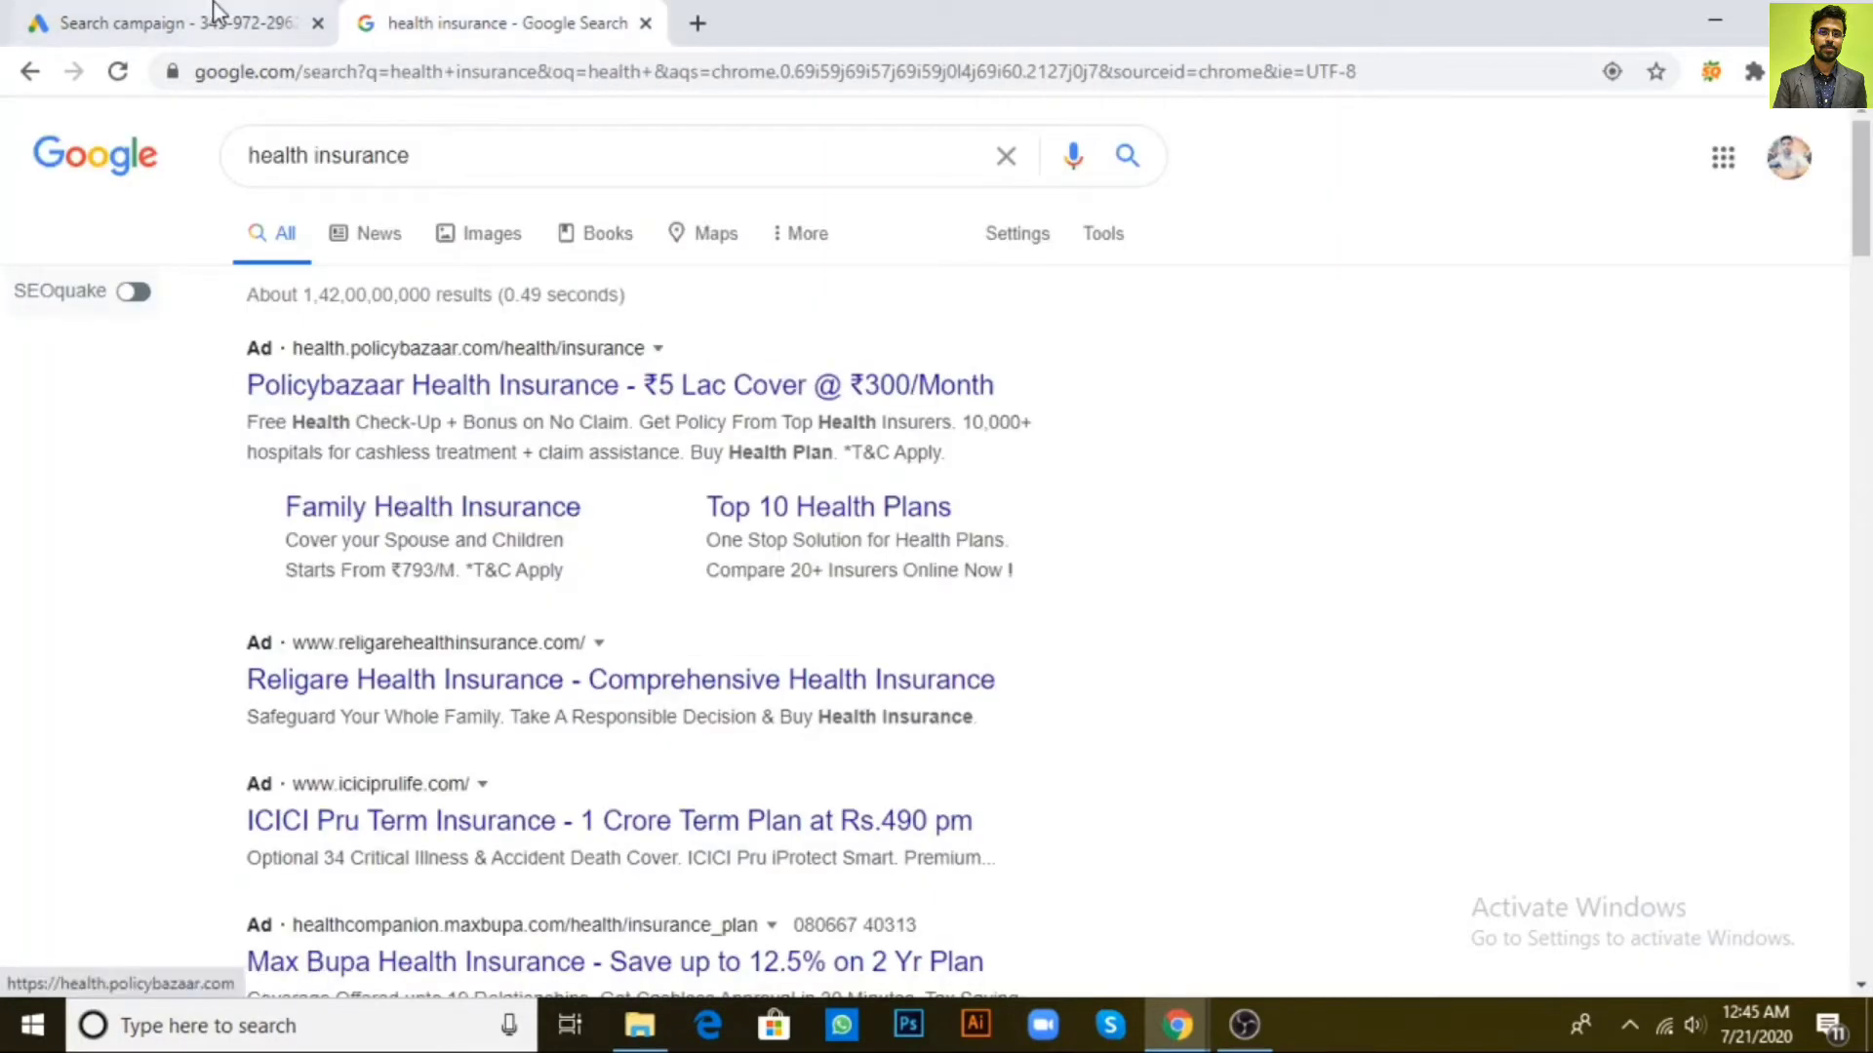
pyautogui.click(185, 19)
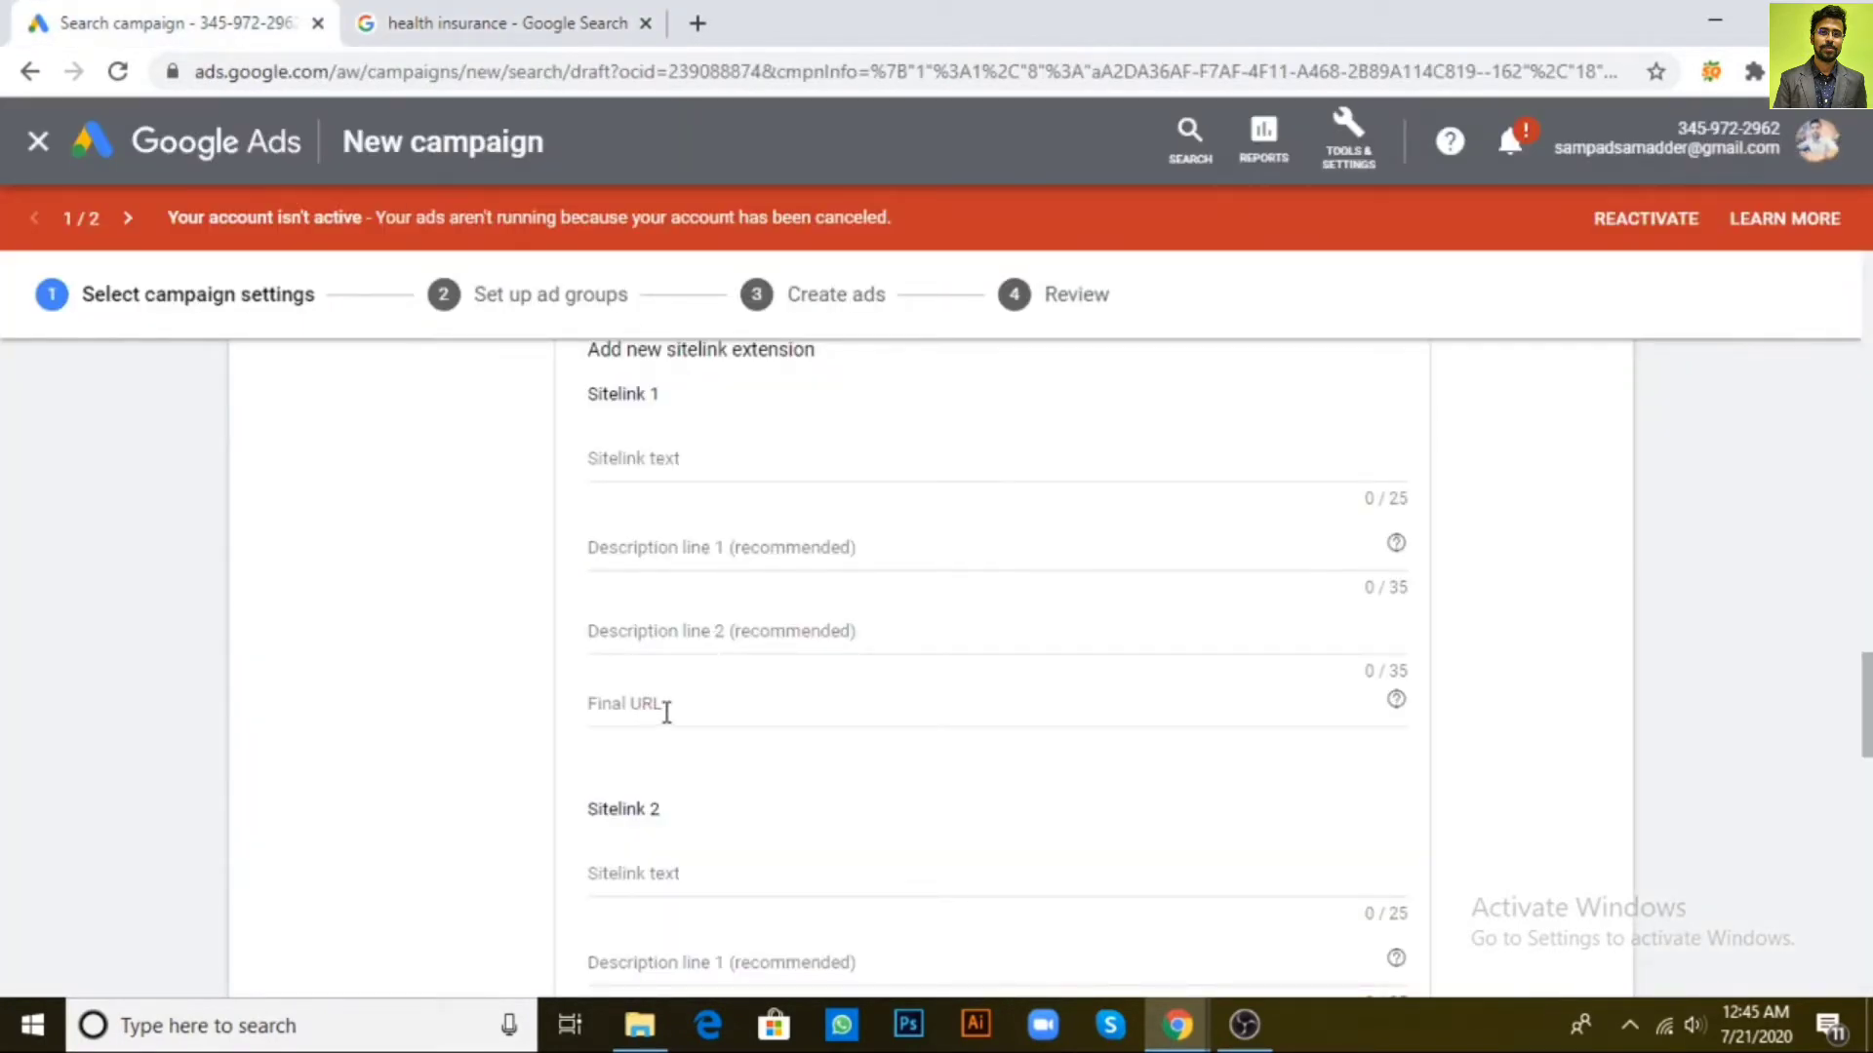
pyautogui.click(493, 22)
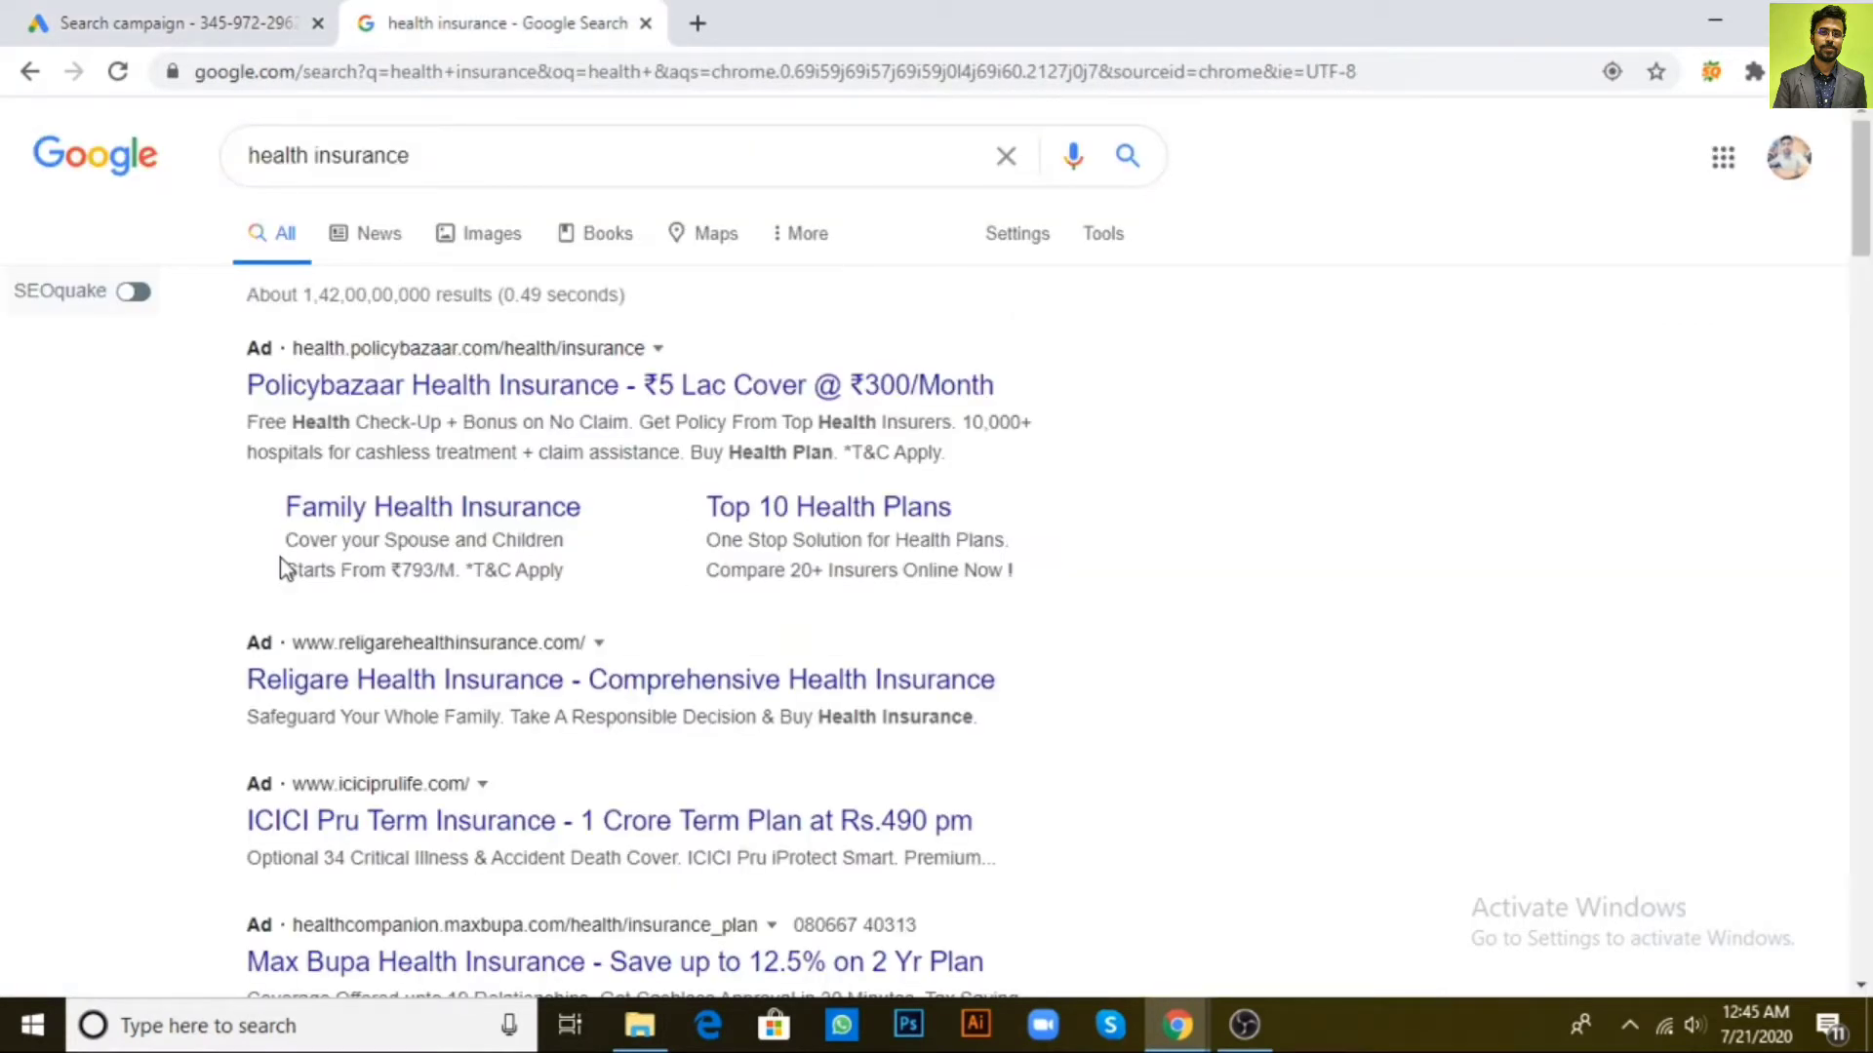
pyautogui.moveTo(291, 541); pyautogui.dragTo(647, 589)
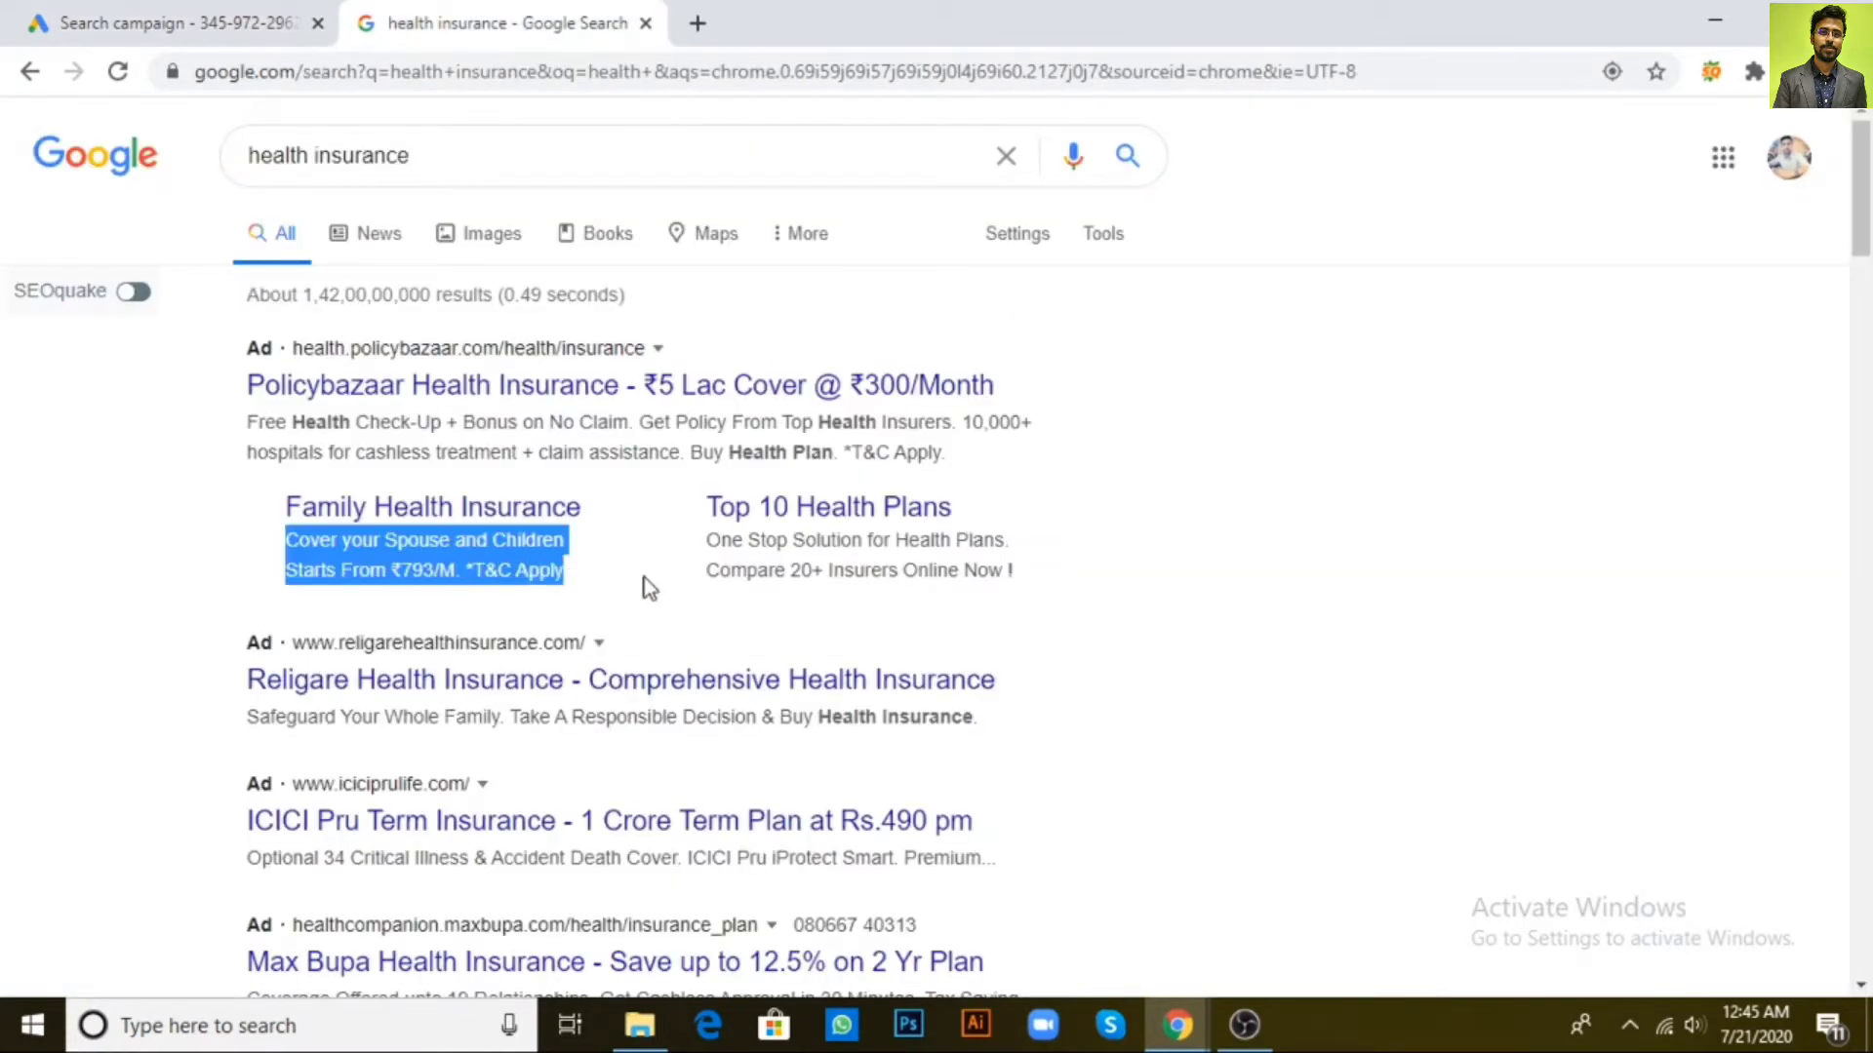
pyautogui.click(647, 589)
pyautogui.click(156, 20)
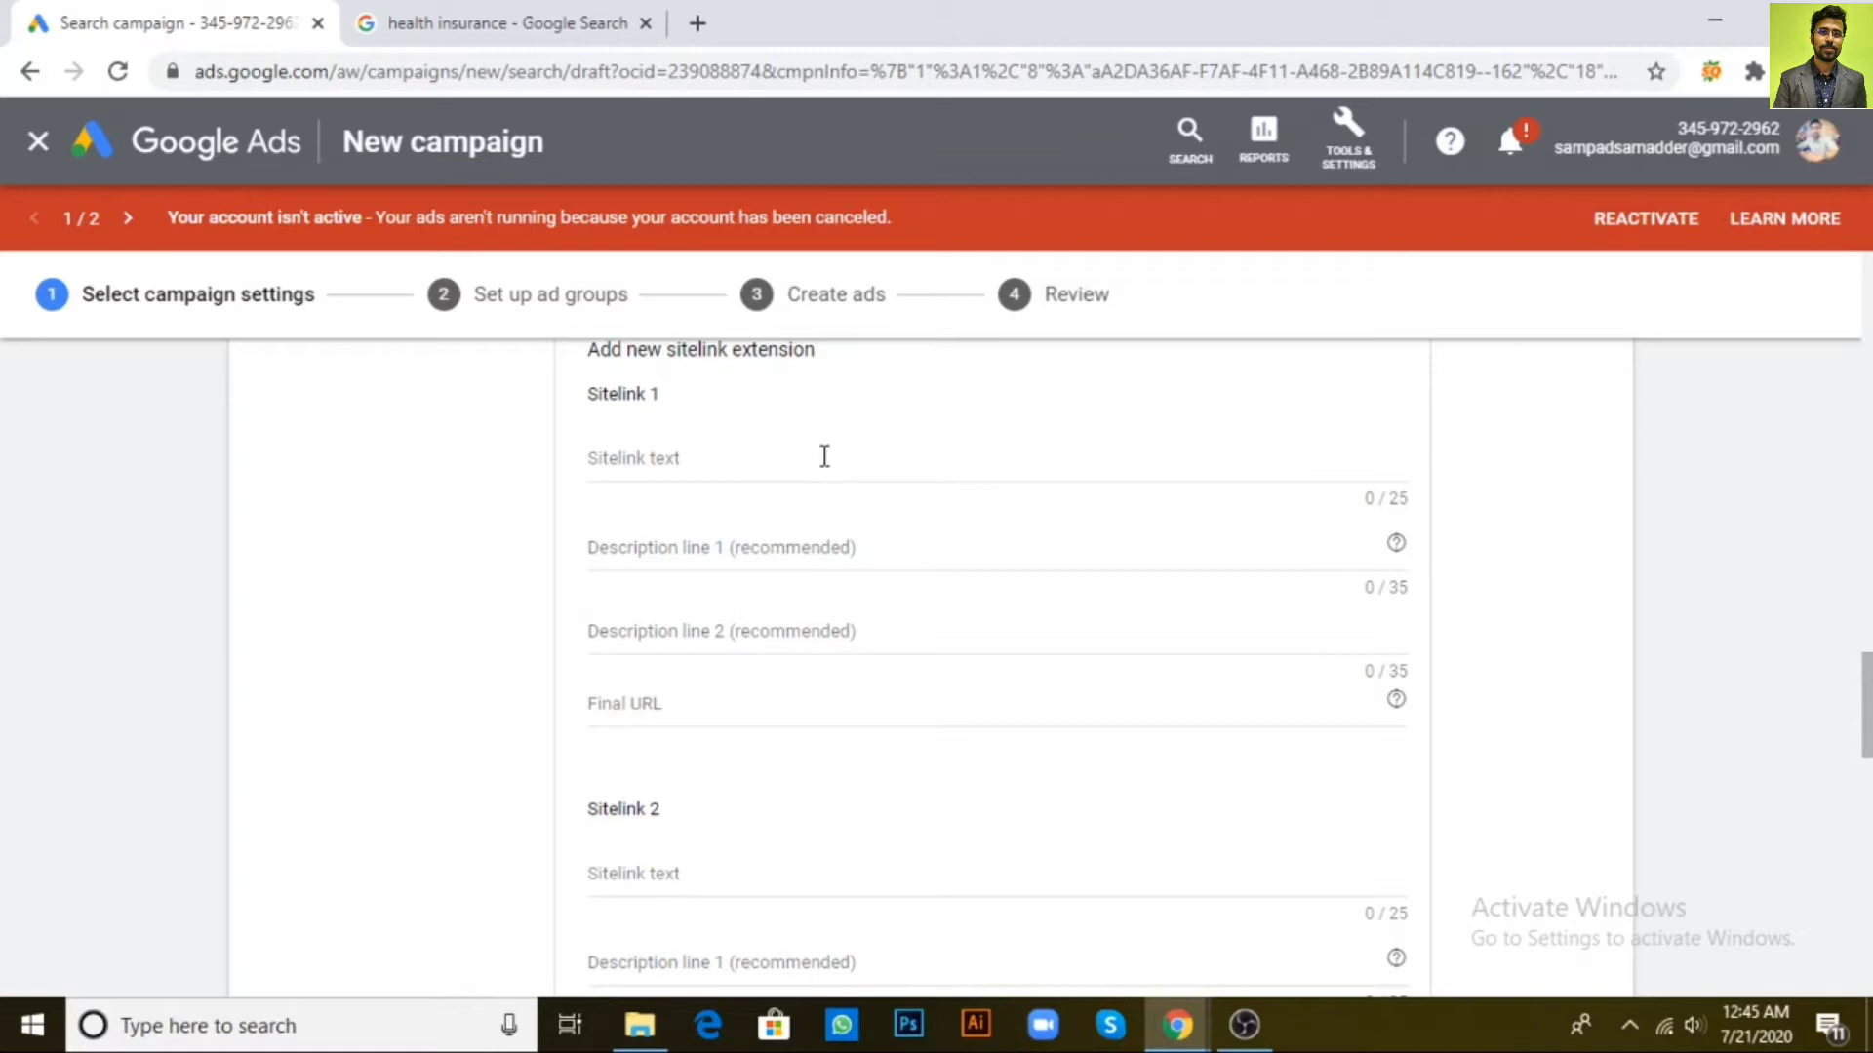
# Look over the remaining sitelink fields, cancel the new sitelink extension and collapse the sitelink section
pyautogui.scroll(-3, 815, 527)
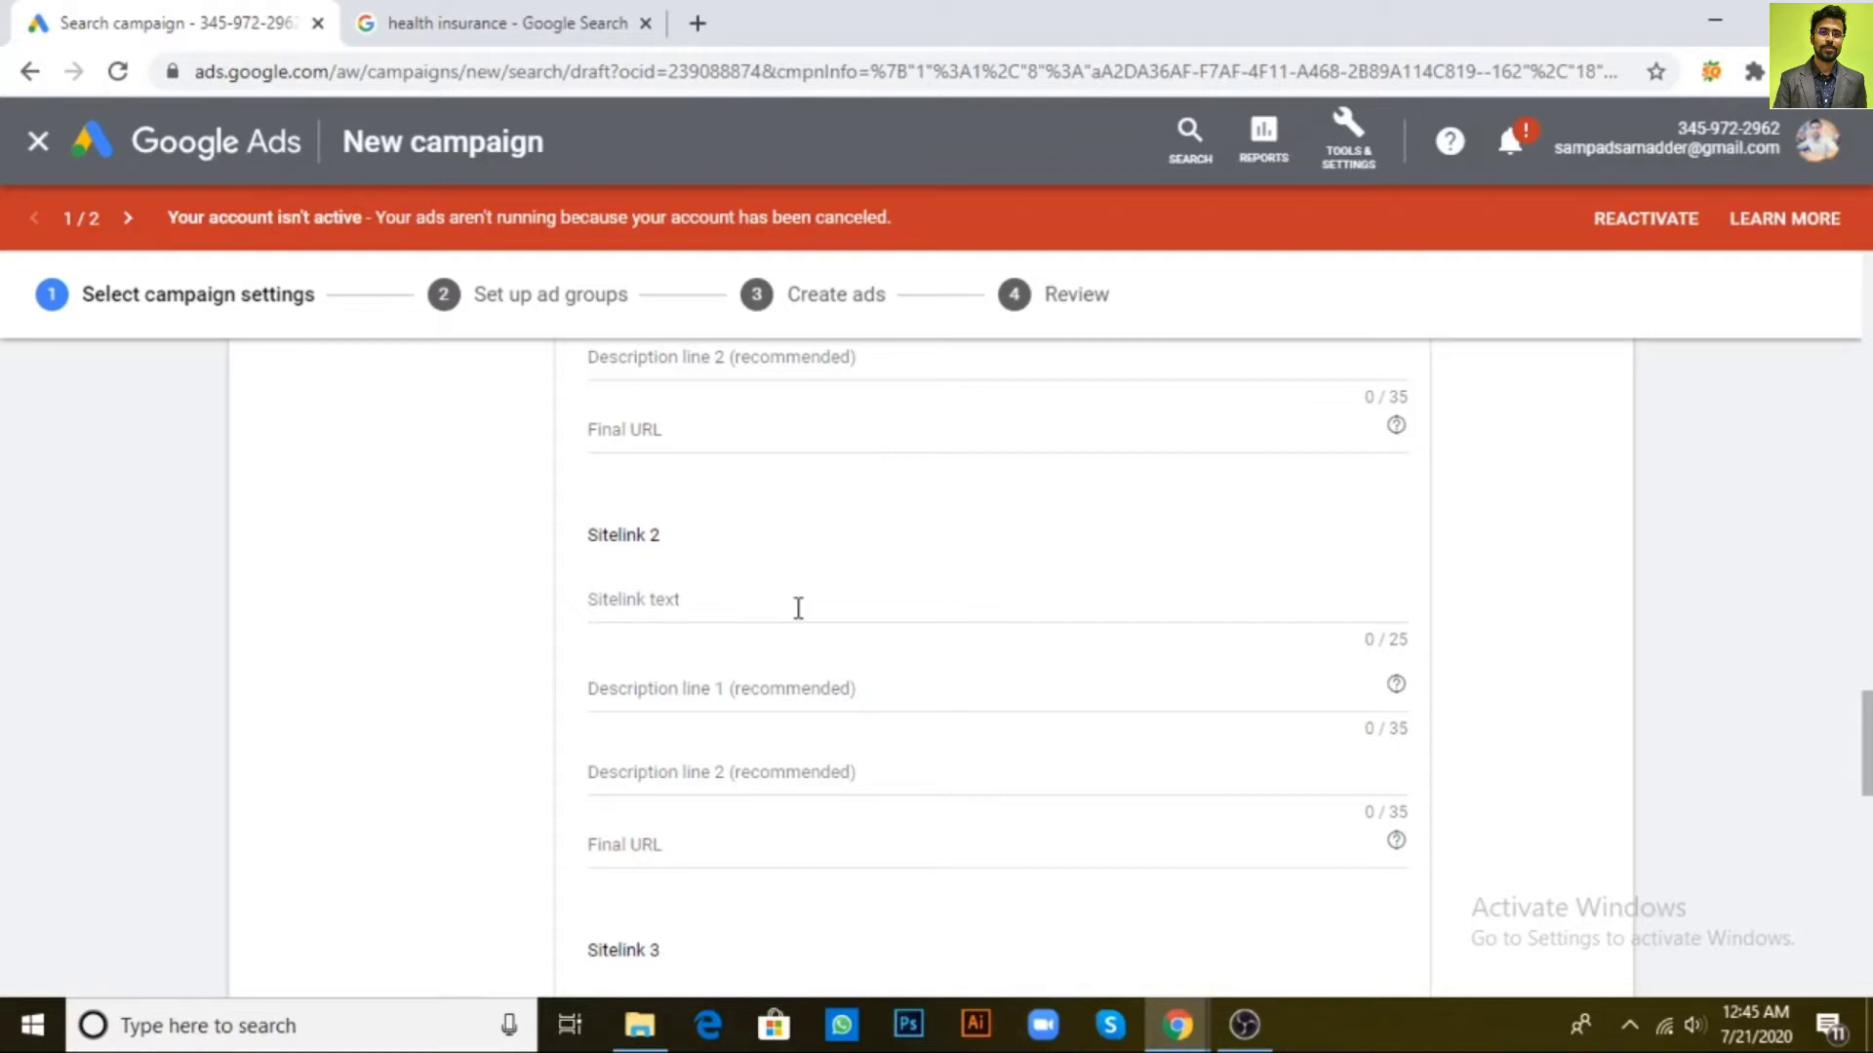
pyautogui.scroll(-15, 791, 612)
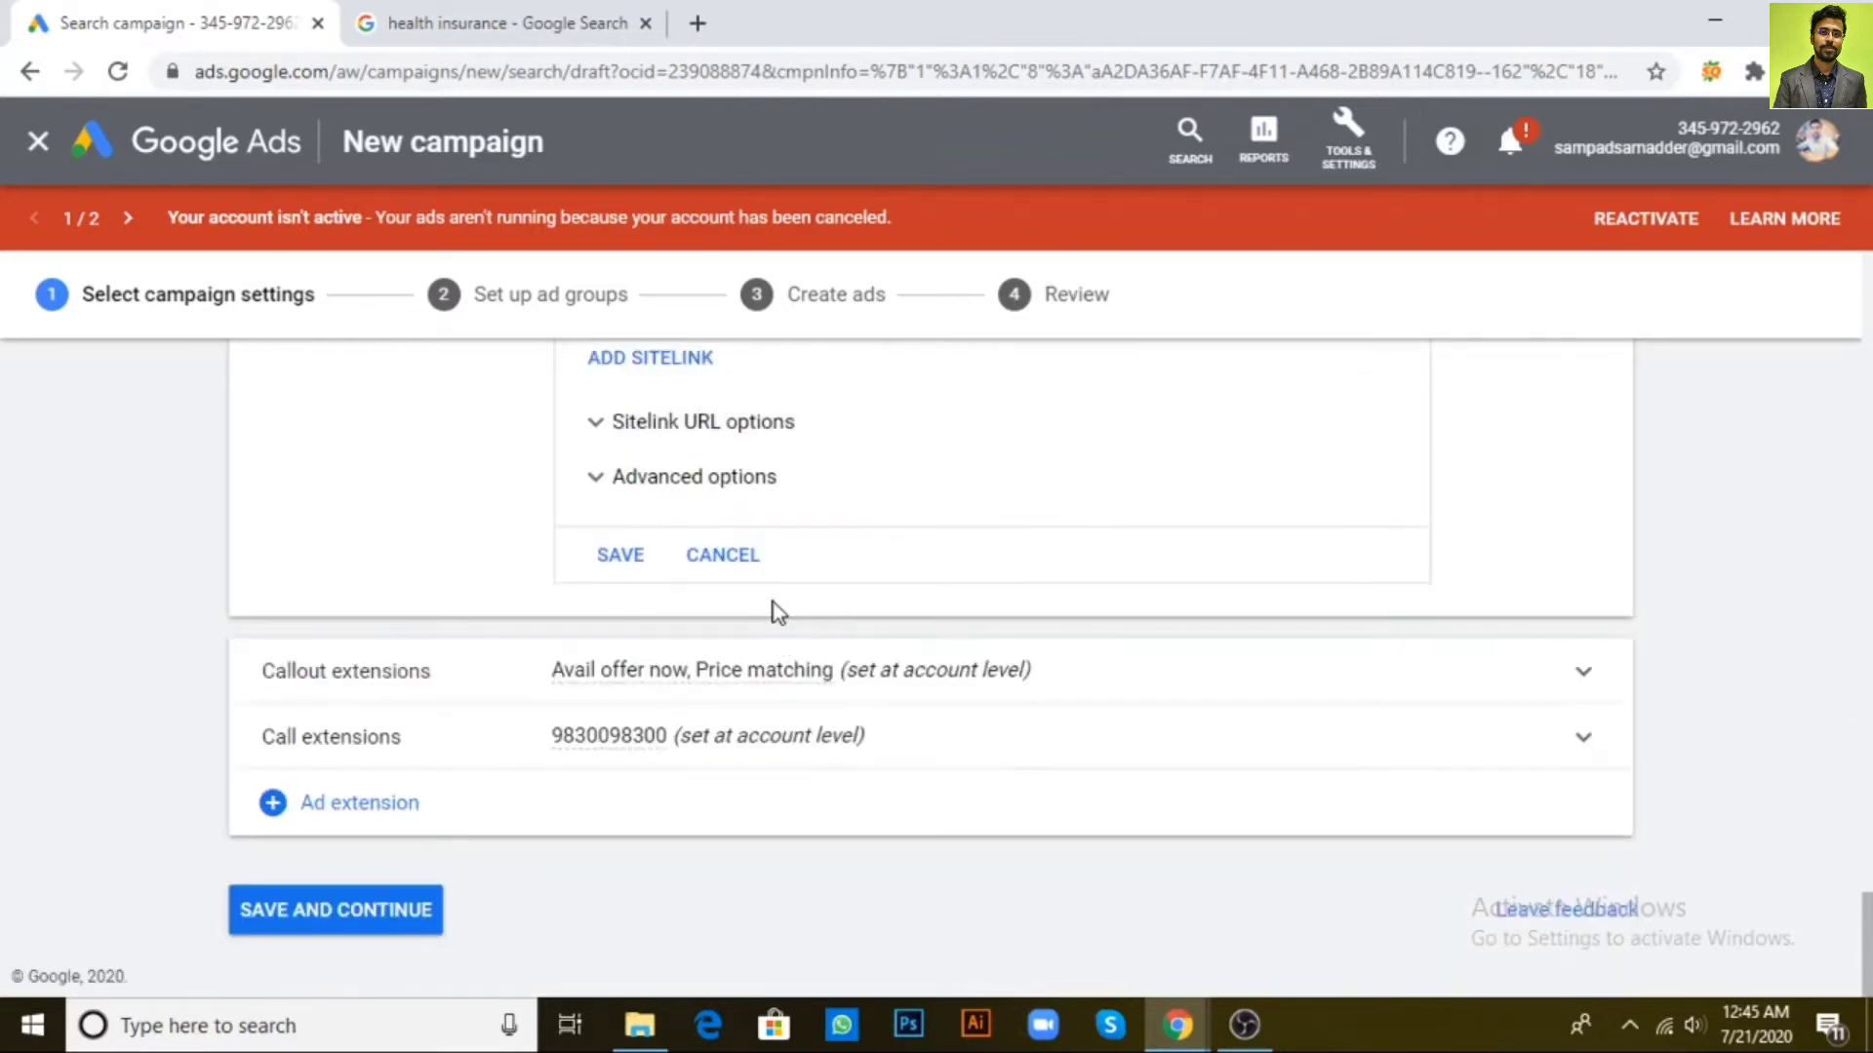
pyautogui.click(742, 557)
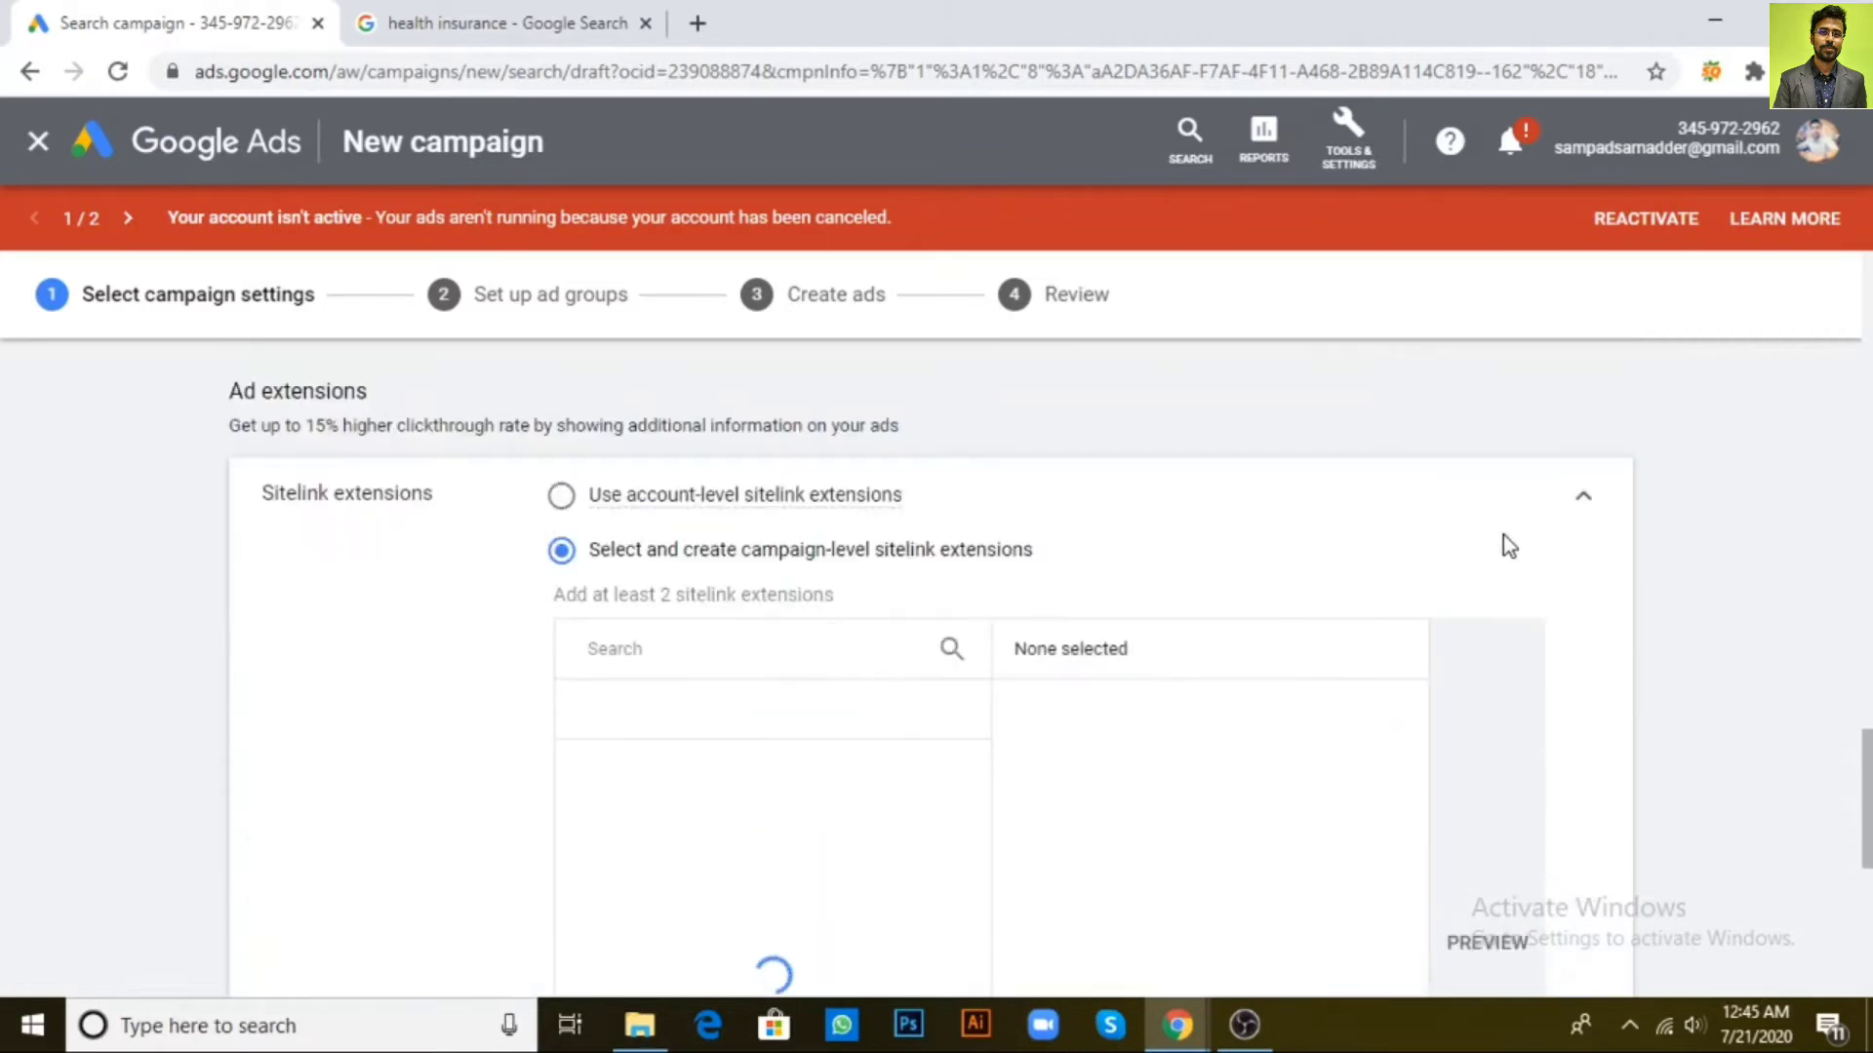
pyautogui.click(1583, 499)
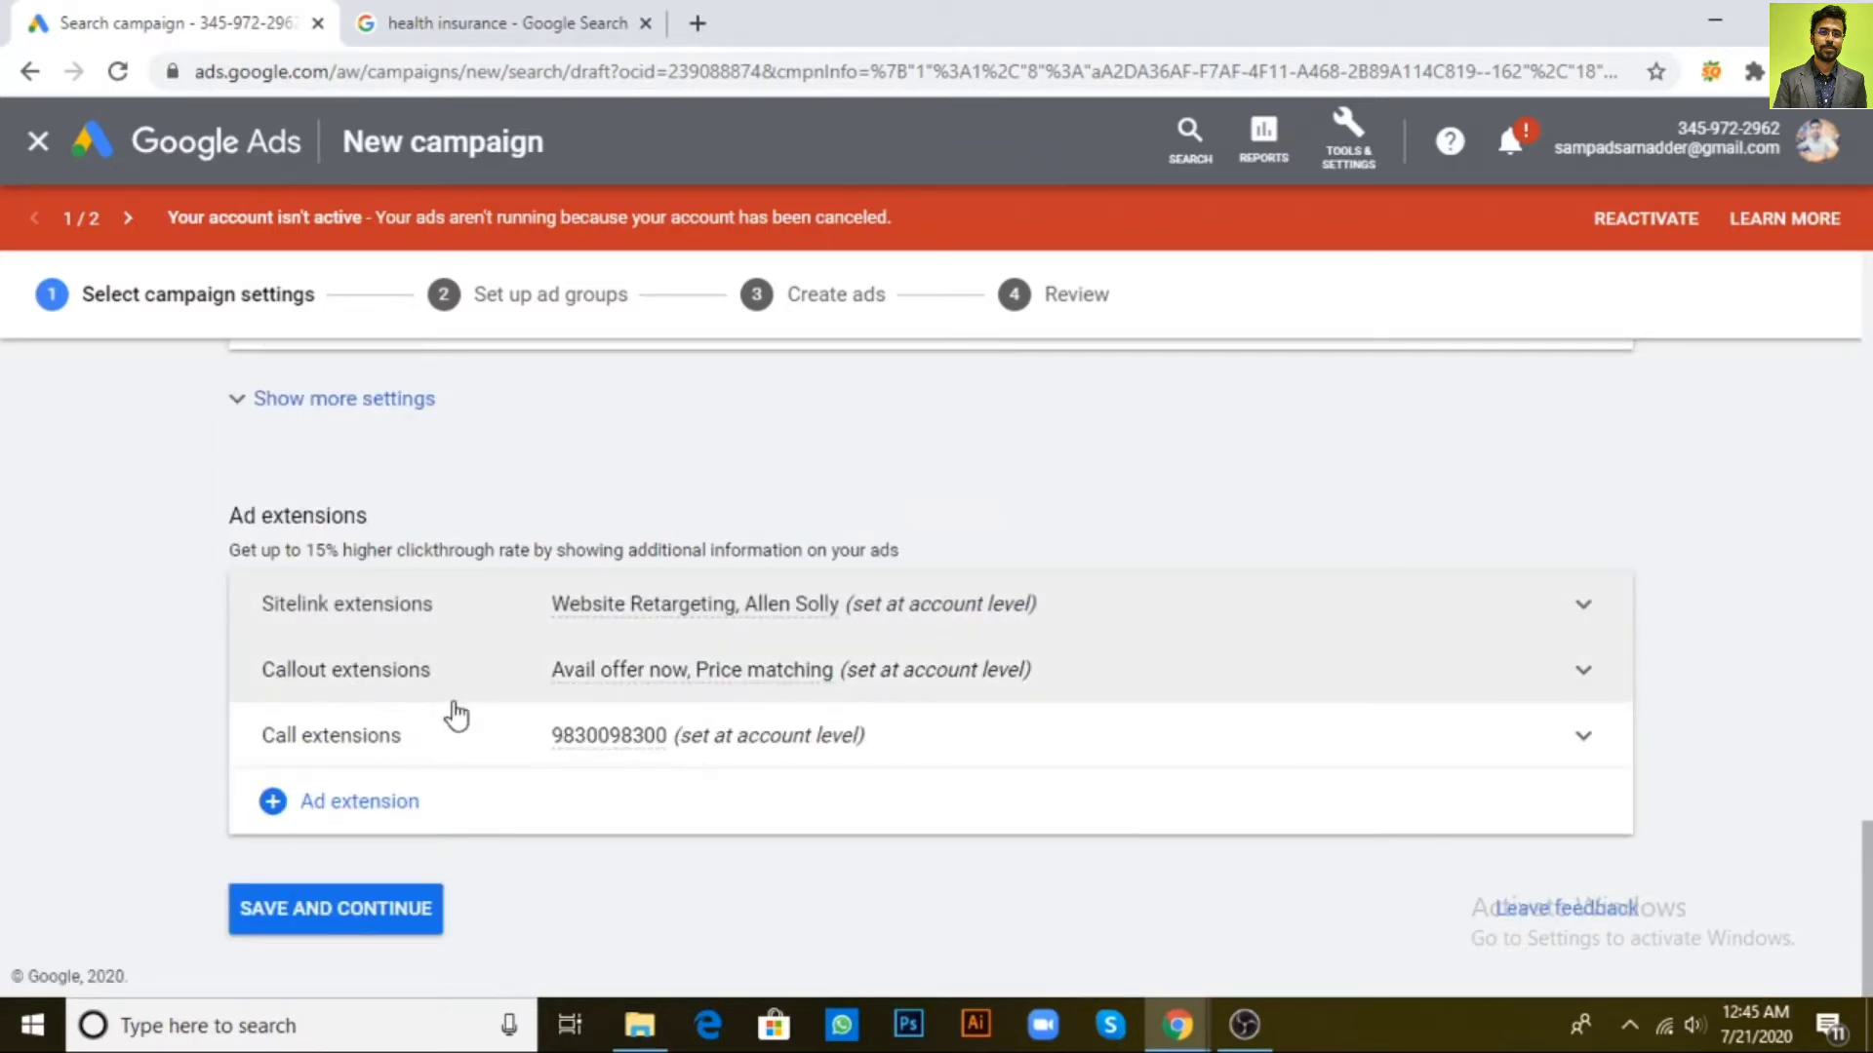
# Reload the health insurance results in Google and examine the description lines of the Religare and Max Bupa ads
pyautogui.click(468, 22)
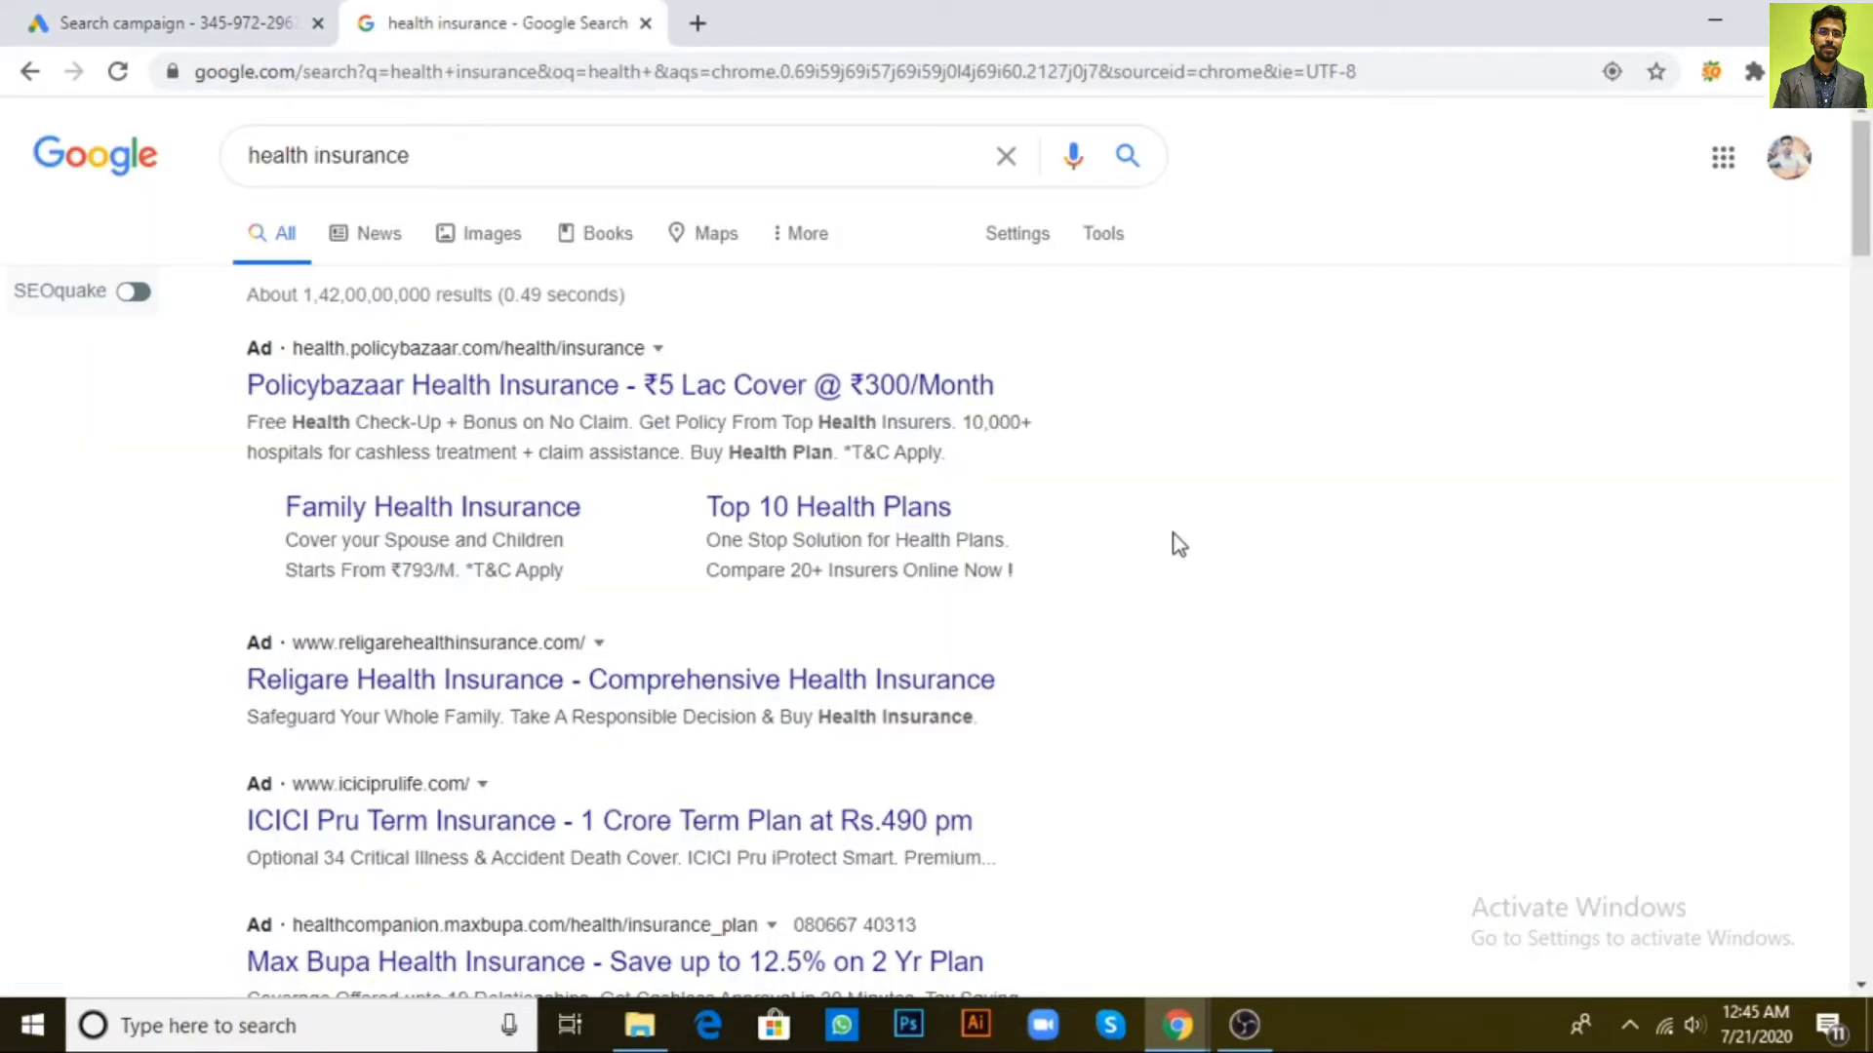
pyautogui.scroll(-3, 1176, 546)
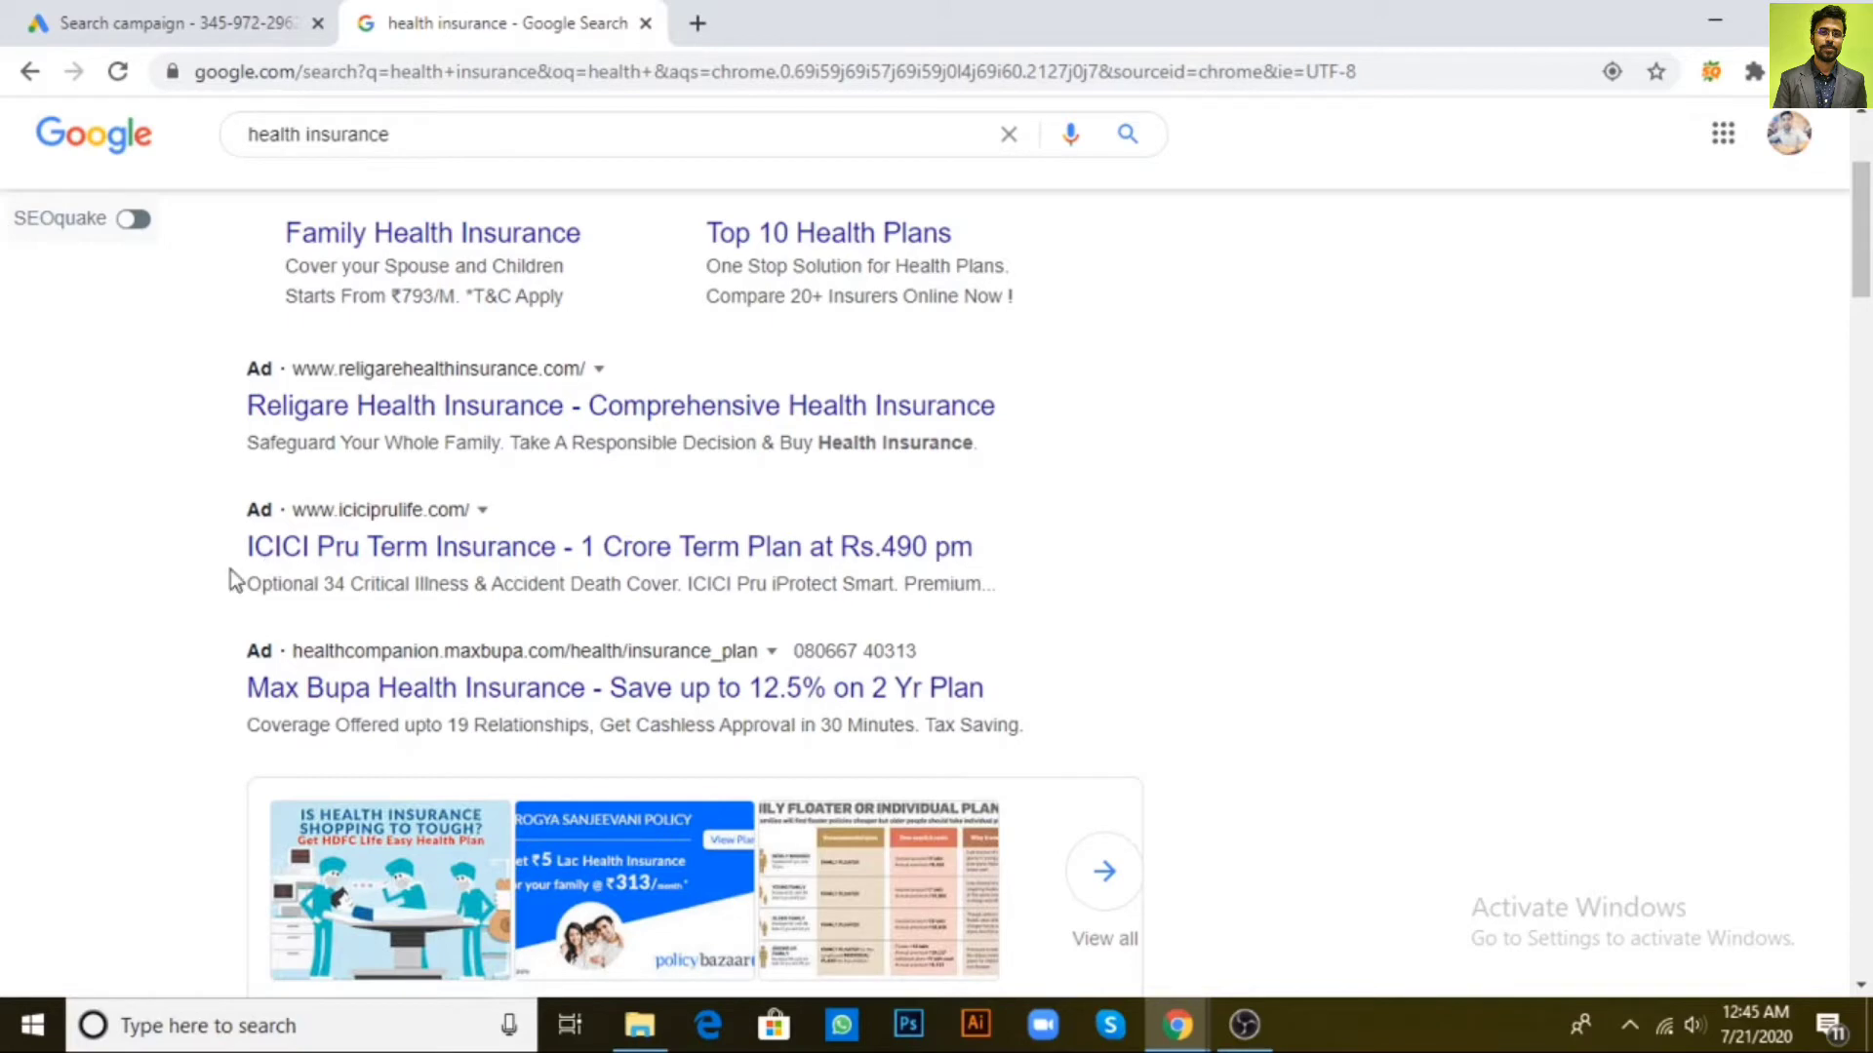
pyautogui.moveTo(244, 446); pyautogui.dragTo(1020, 451)
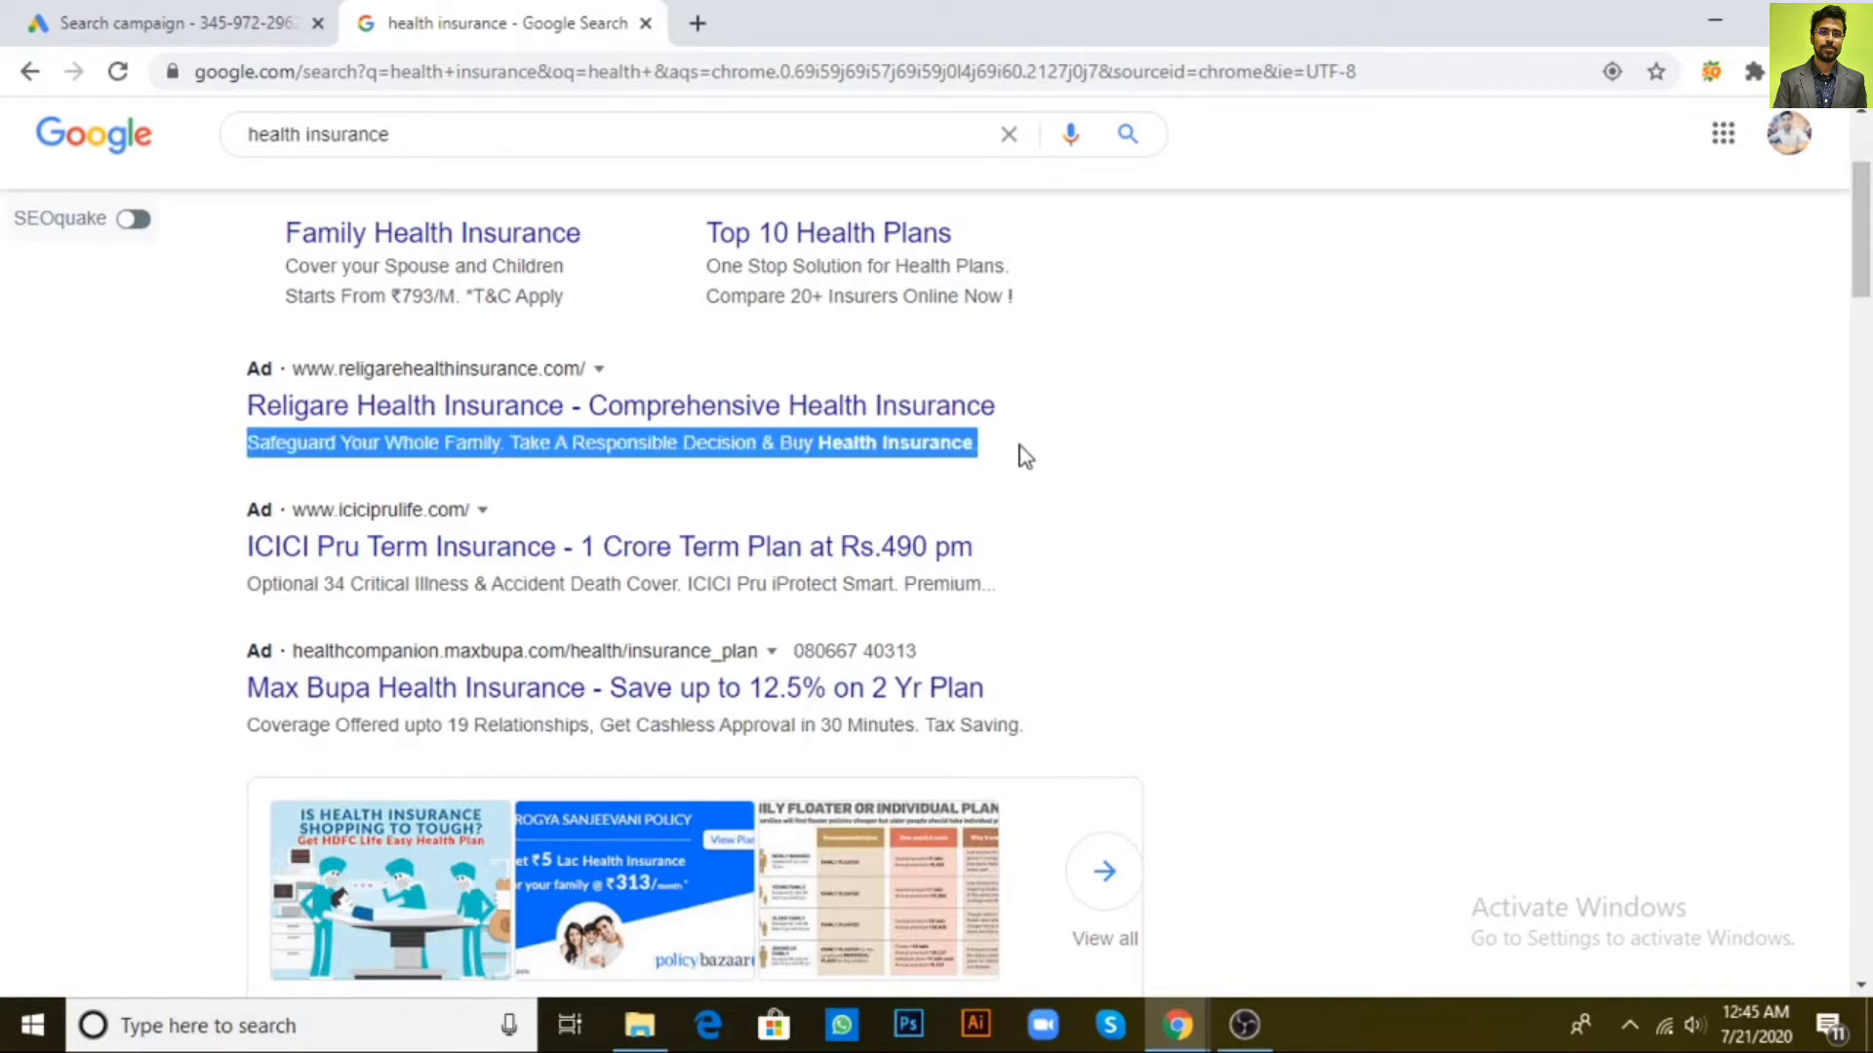
pyautogui.scroll(3, 110, 263)
pyautogui.click(117, 72)
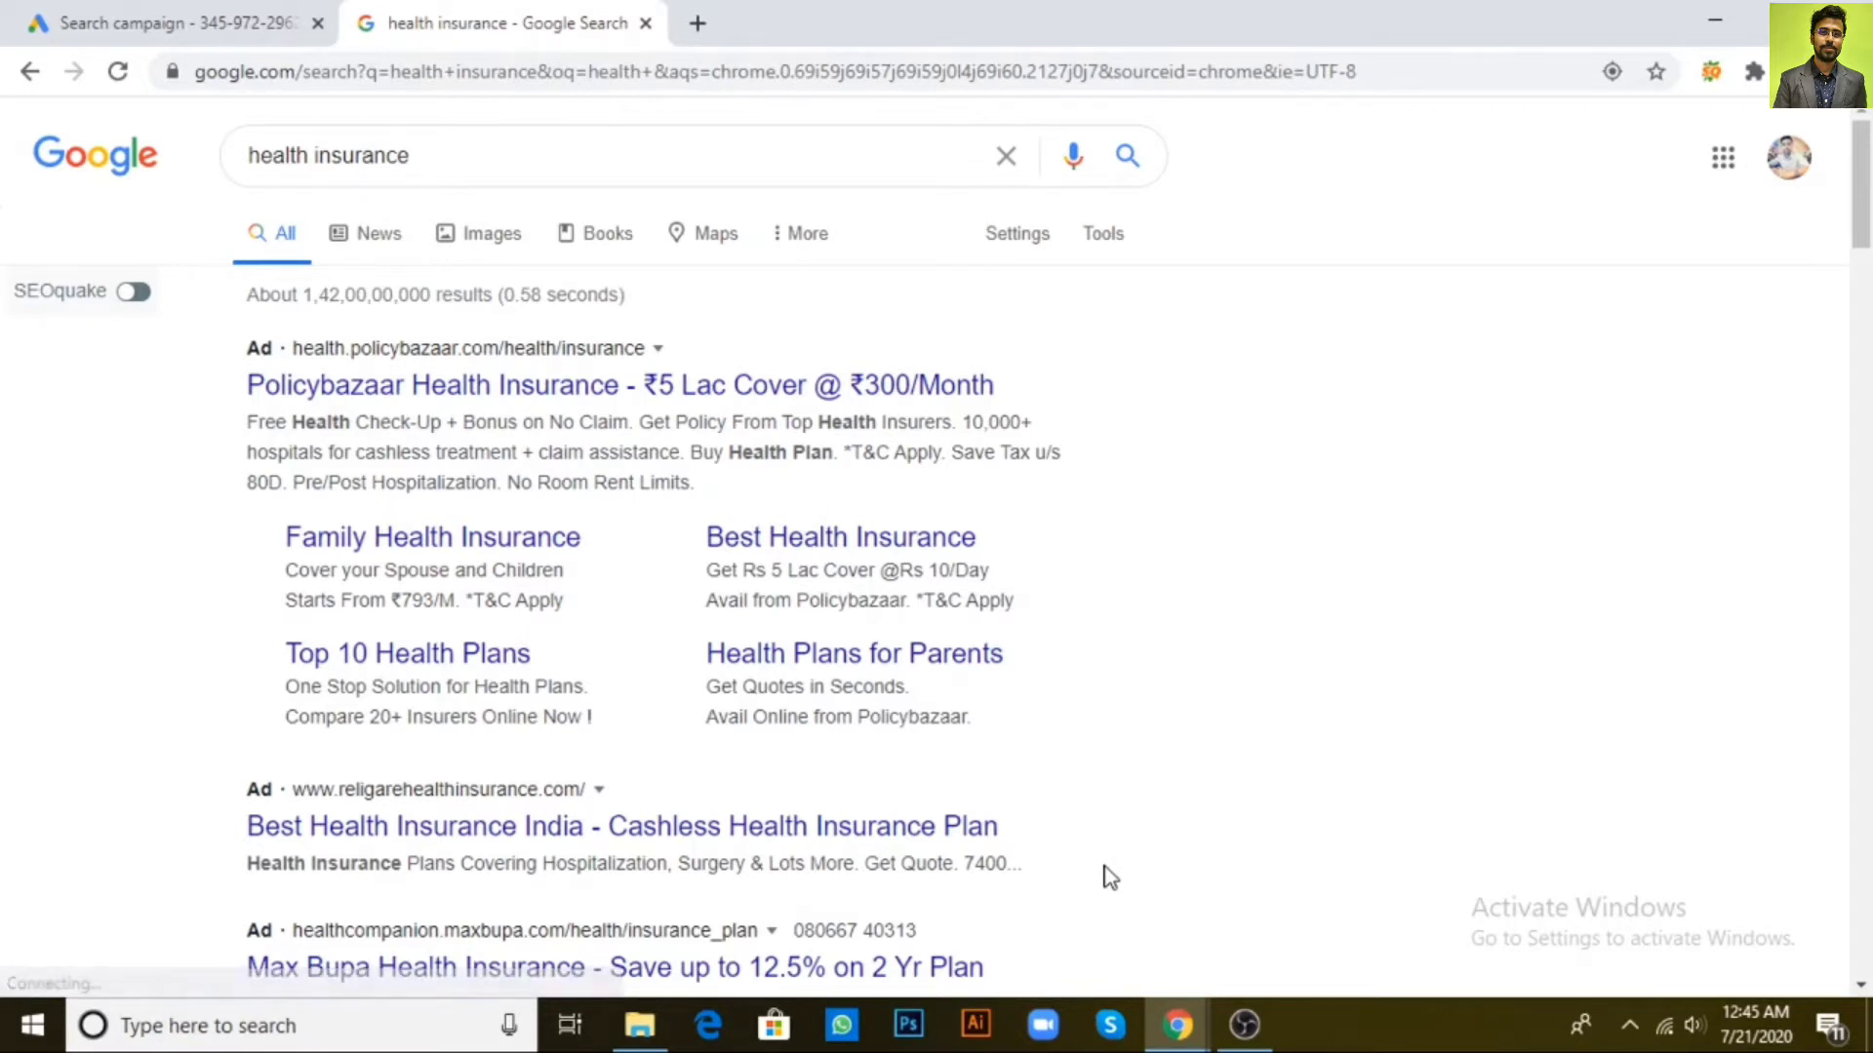
pyautogui.scroll(-3, 1109, 876)
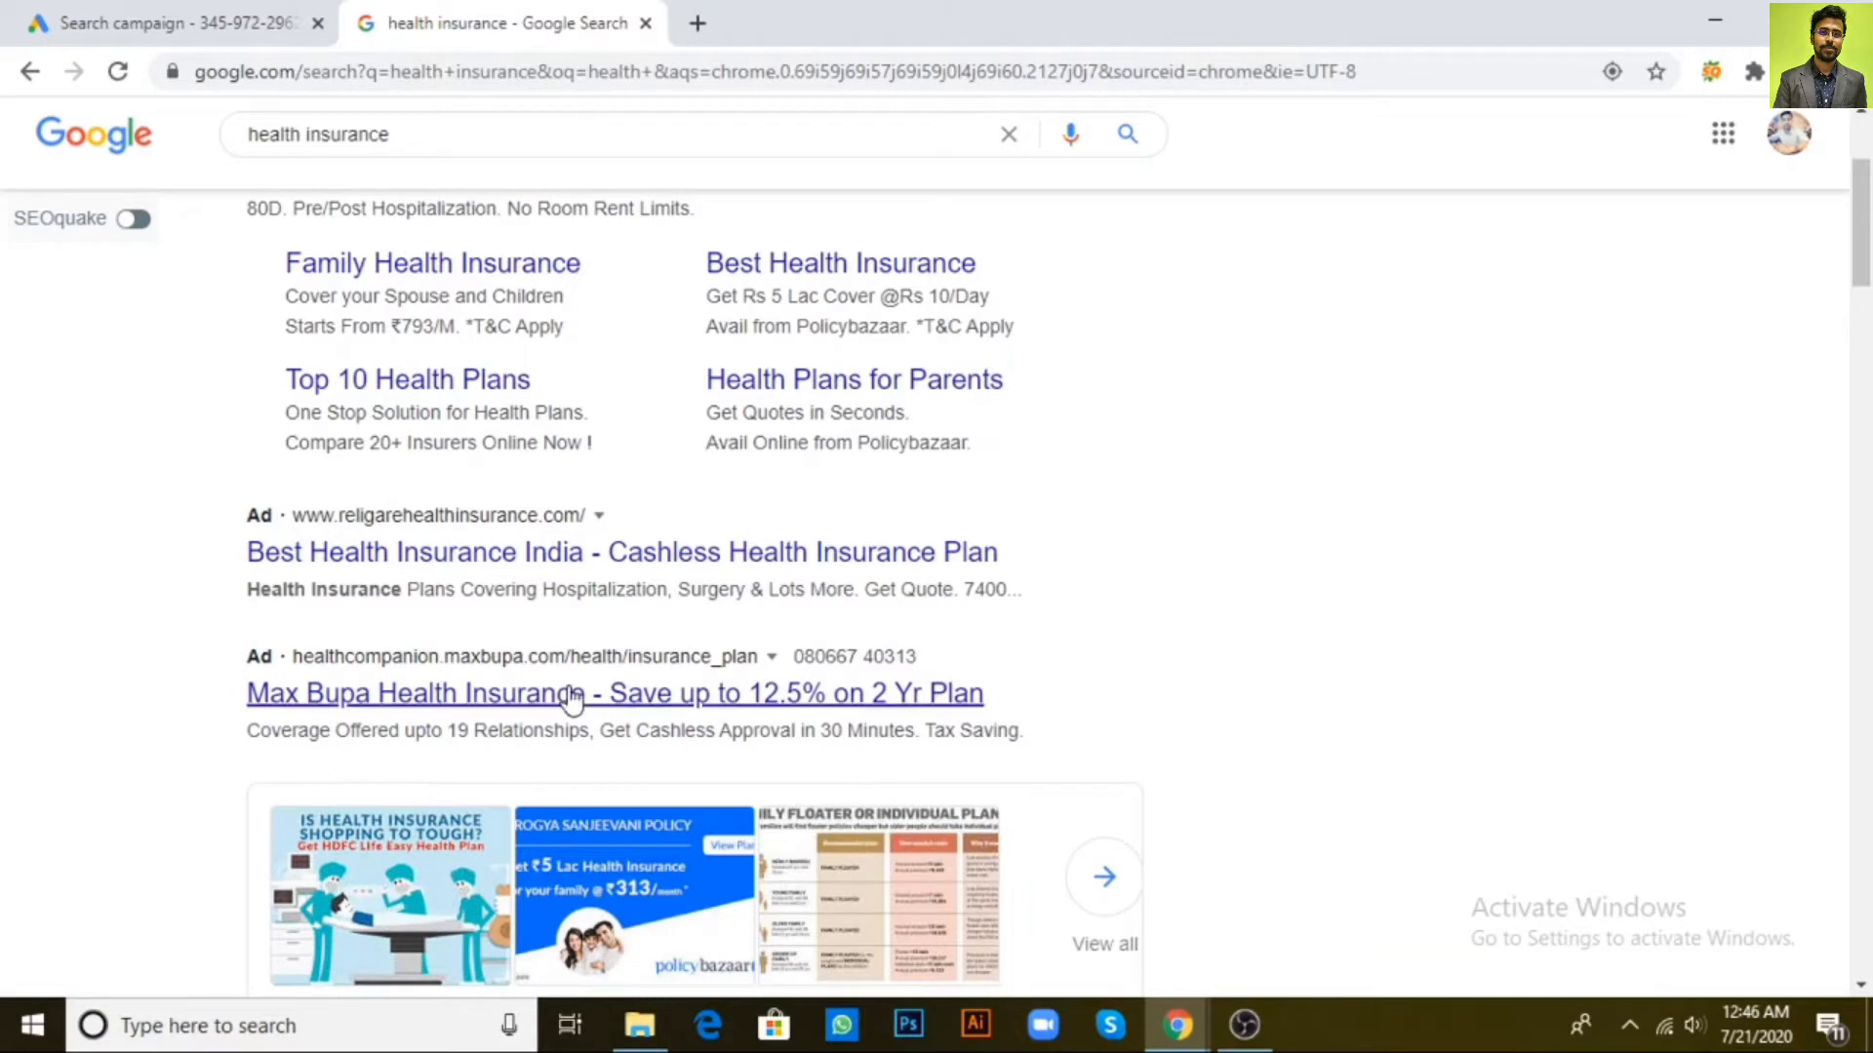
pyautogui.moveTo(243, 735); pyautogui.dragTo(1026, 733)
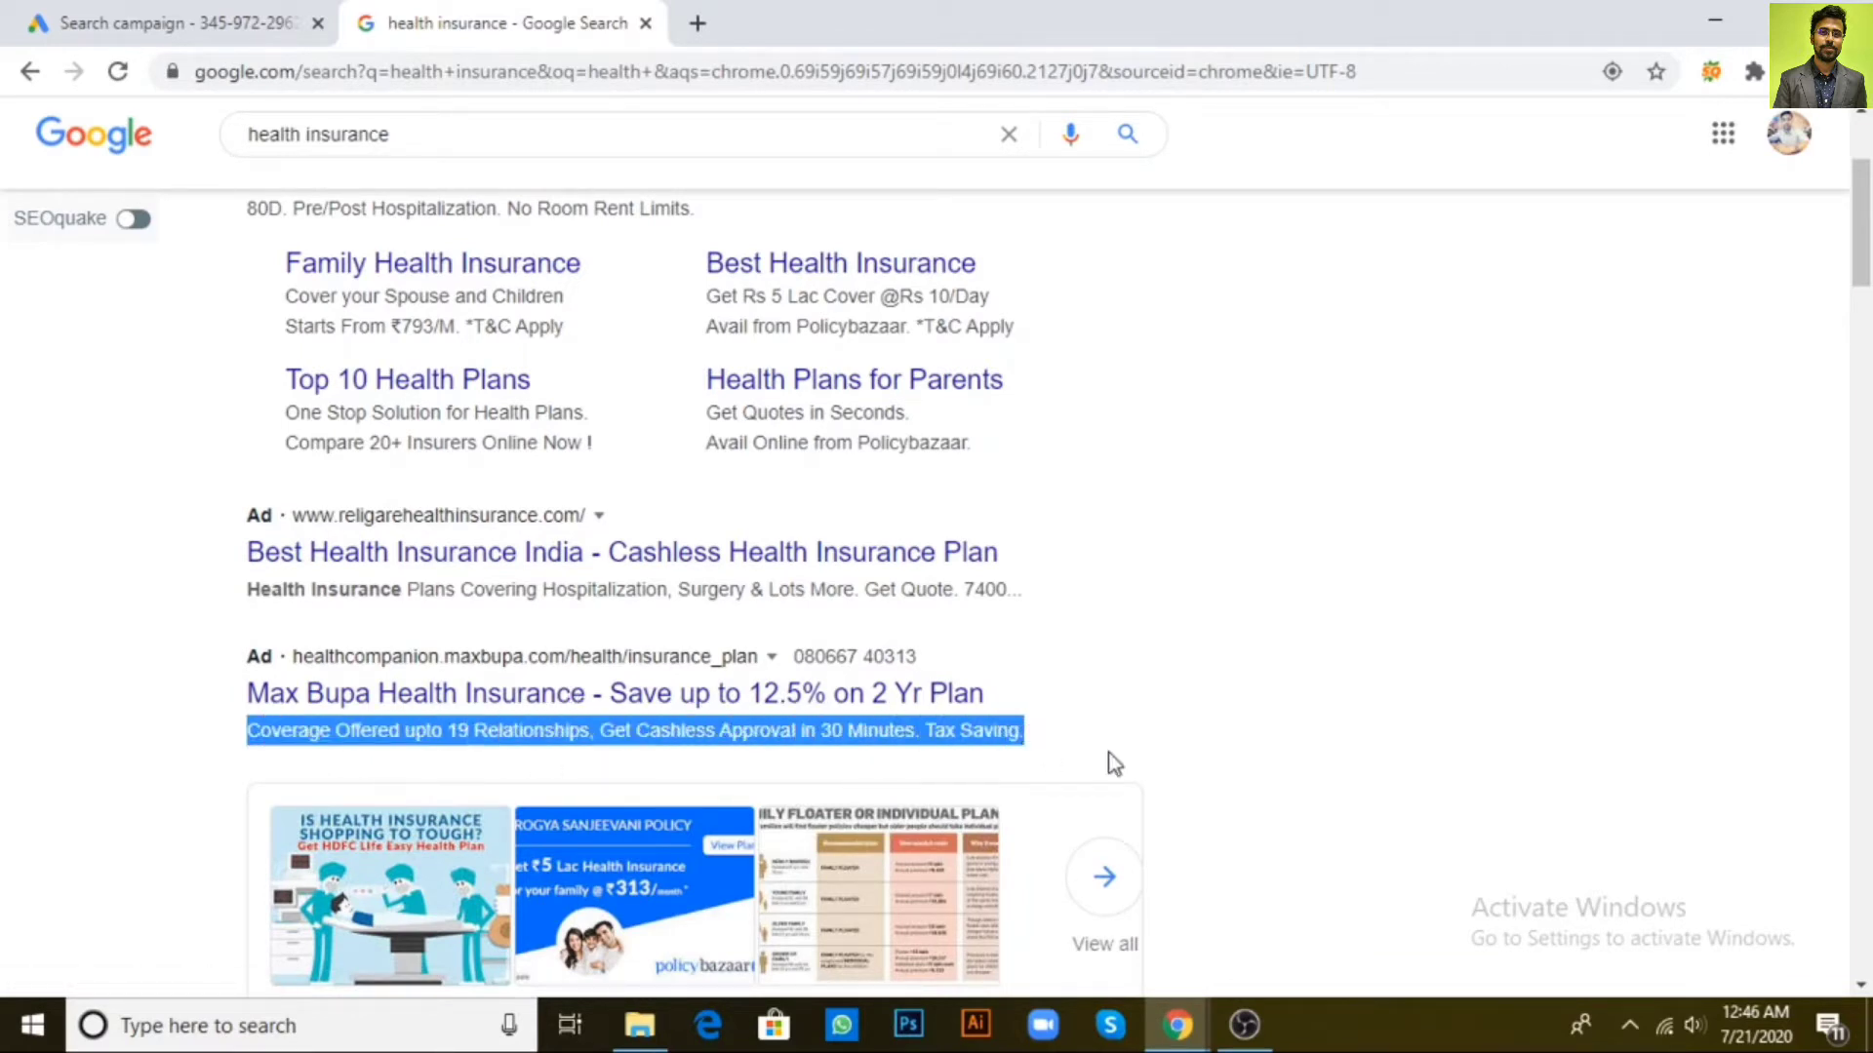
pyautogui.click(1171, 763)
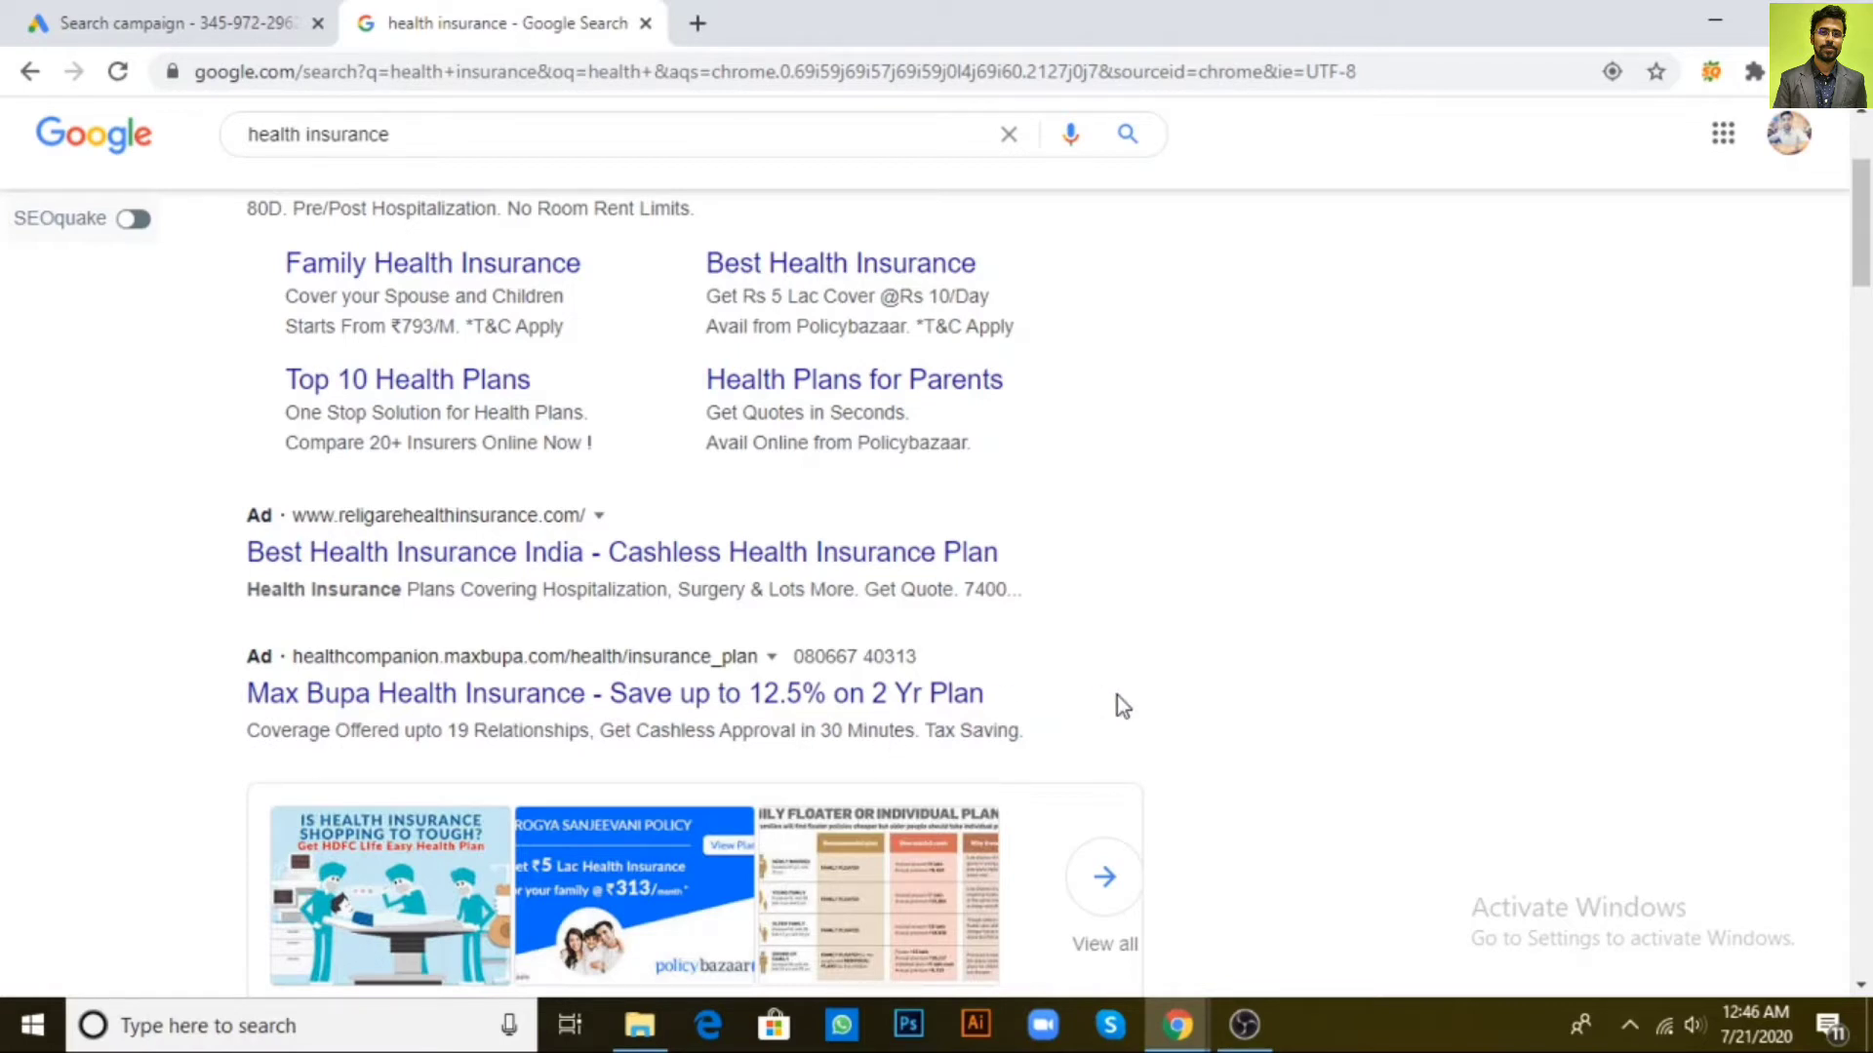
# Examine the Policybazaar ad's description and its callouts, from the free health check-up text to "No Room Rent Limits"
pyautogui.scroll(3, 1116, 694)
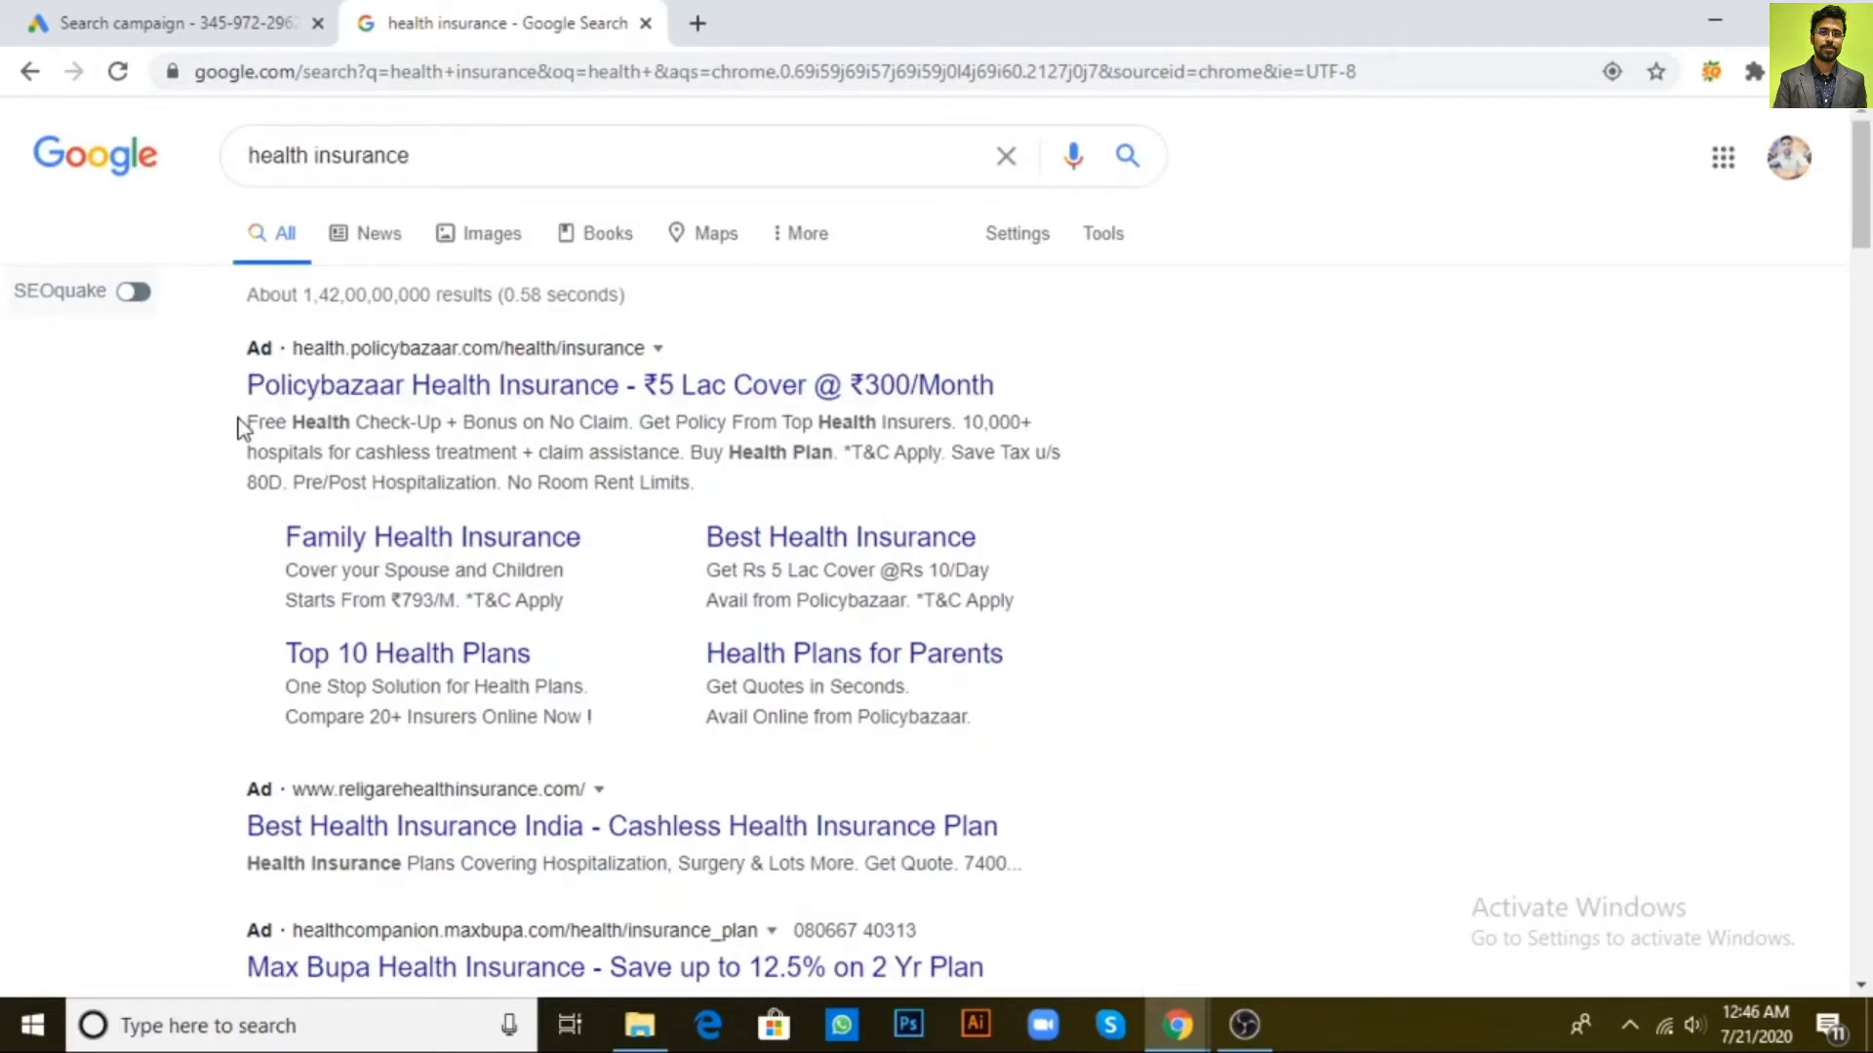
pyautogui.moveTo(252, 424); pyautogui.dragTo(654, 420)
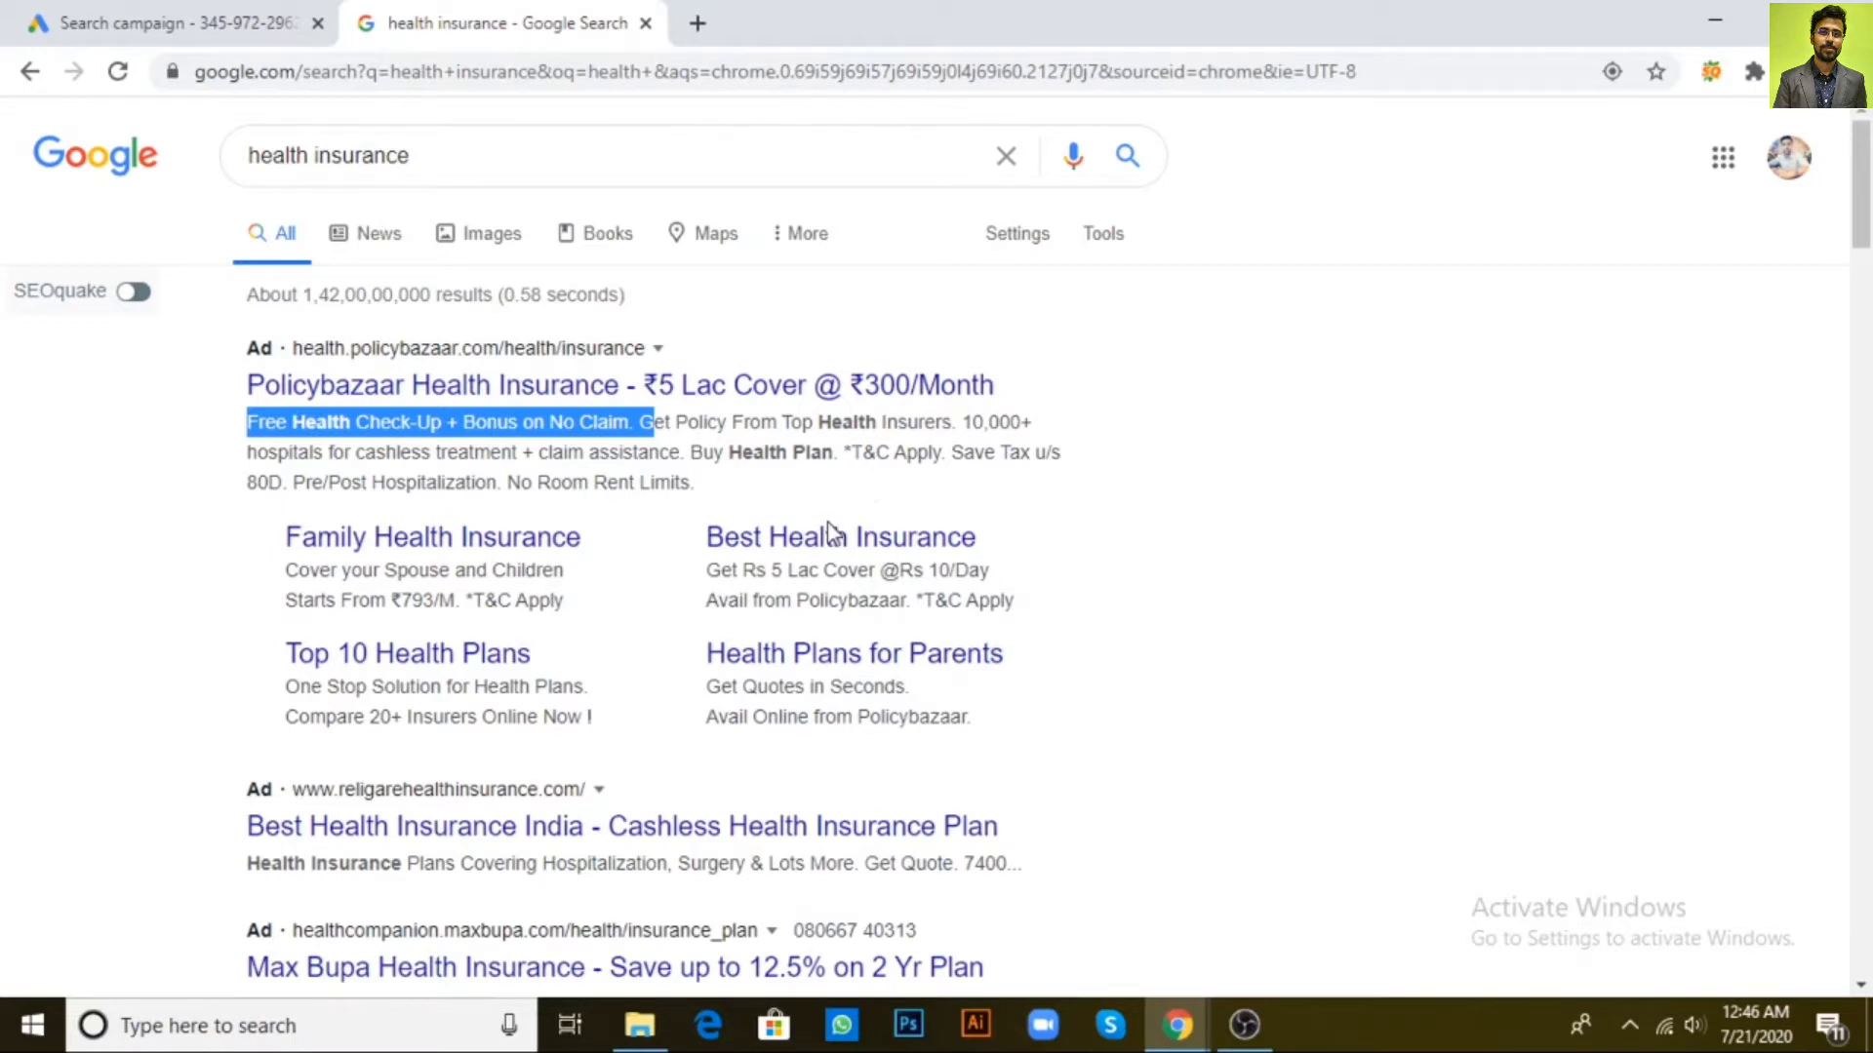
pyautogui.moveTo(688, 456); pyautogui.dragTo(251, 434)
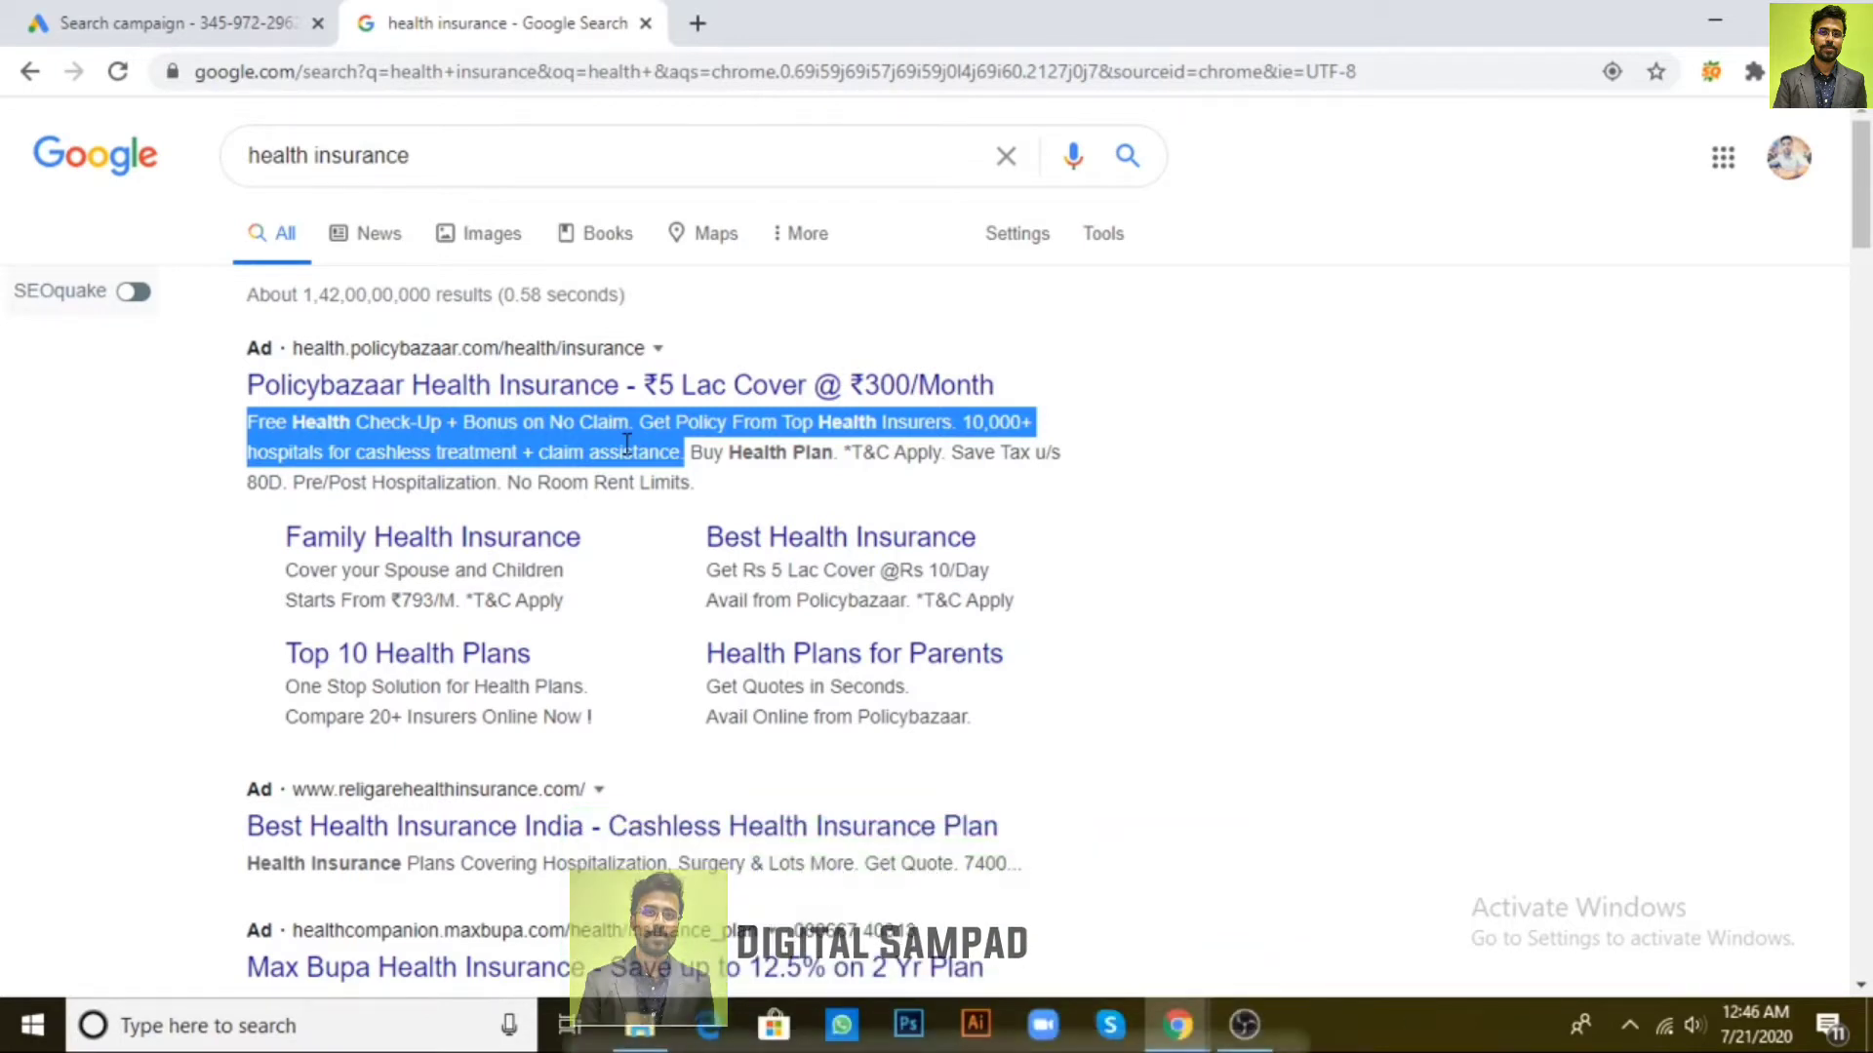
pyautogui.click(749, 456)
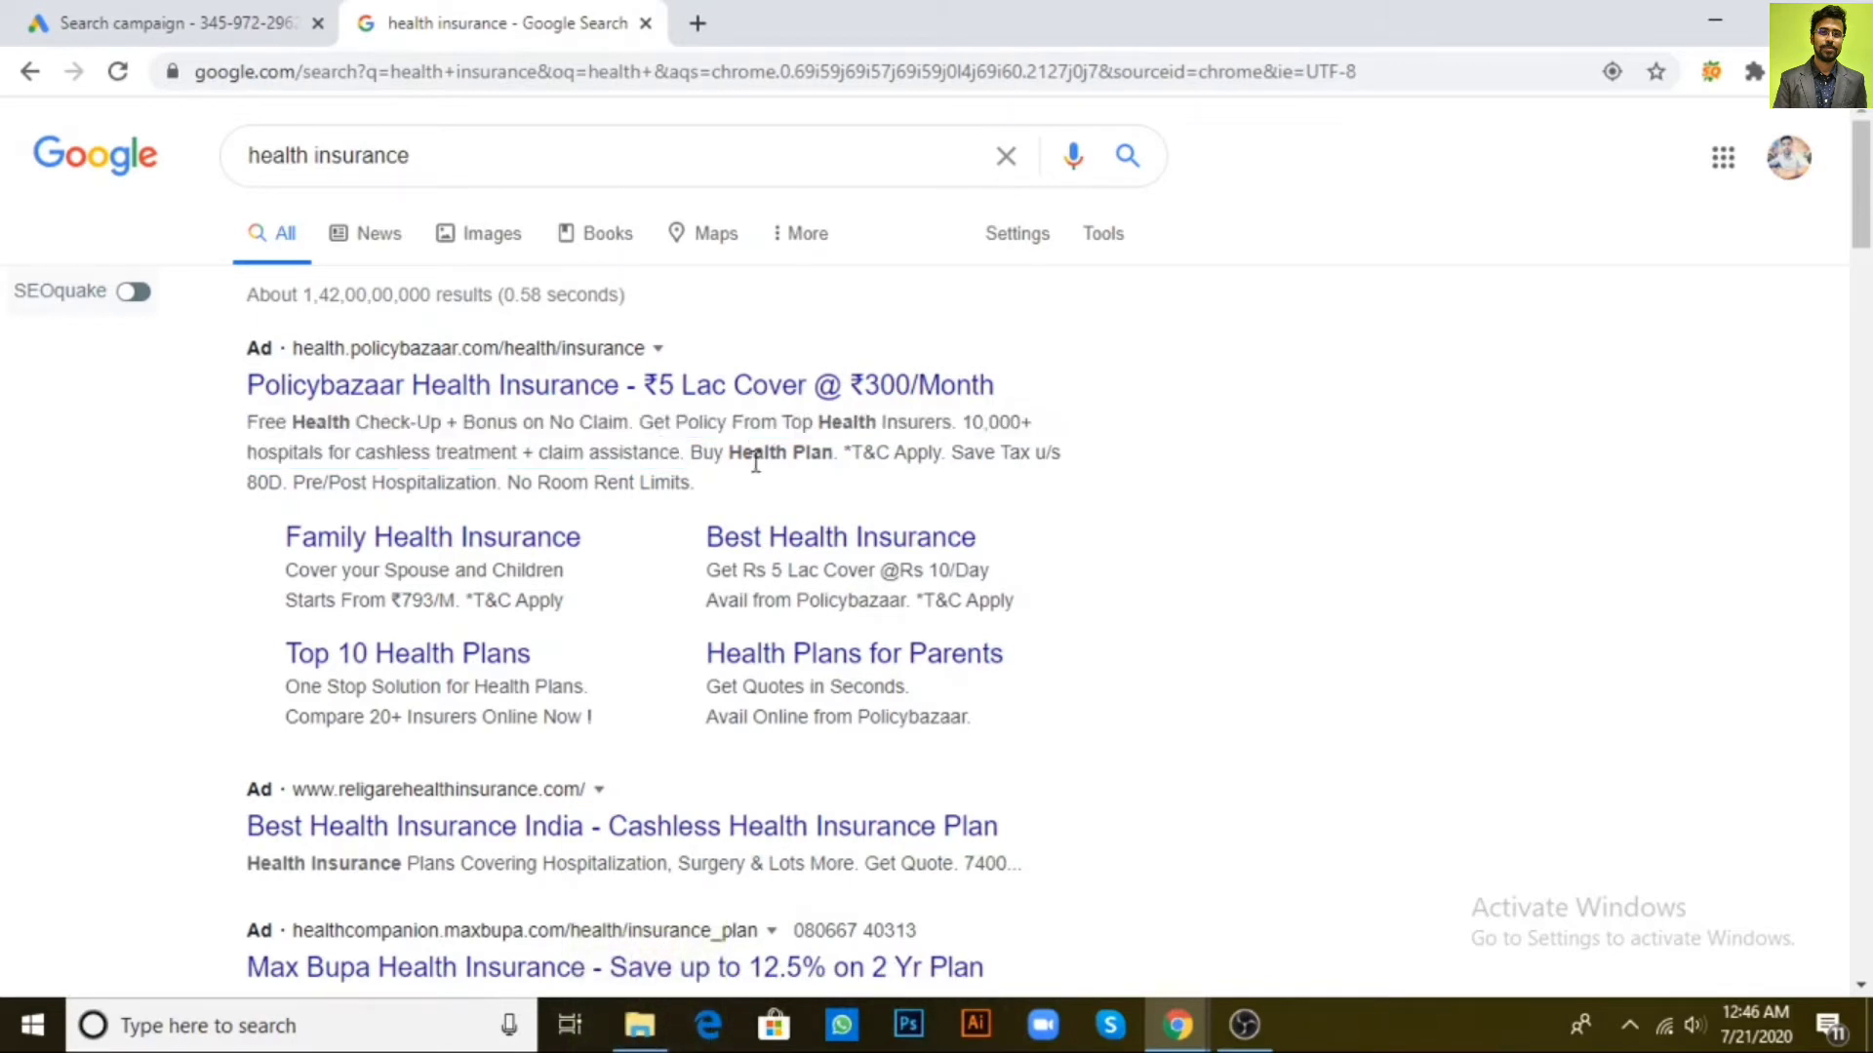
pyautogui.moveTo(698, 454)
pyautogui.mouseDown()
pyautogui.moveTo(1051, 463)
pyautogui.moveTo(656, 501)
pyautogui.moveTo(288, 485)
pyautogui.moveTo(502, 484)
pyautogui.mouseUp()
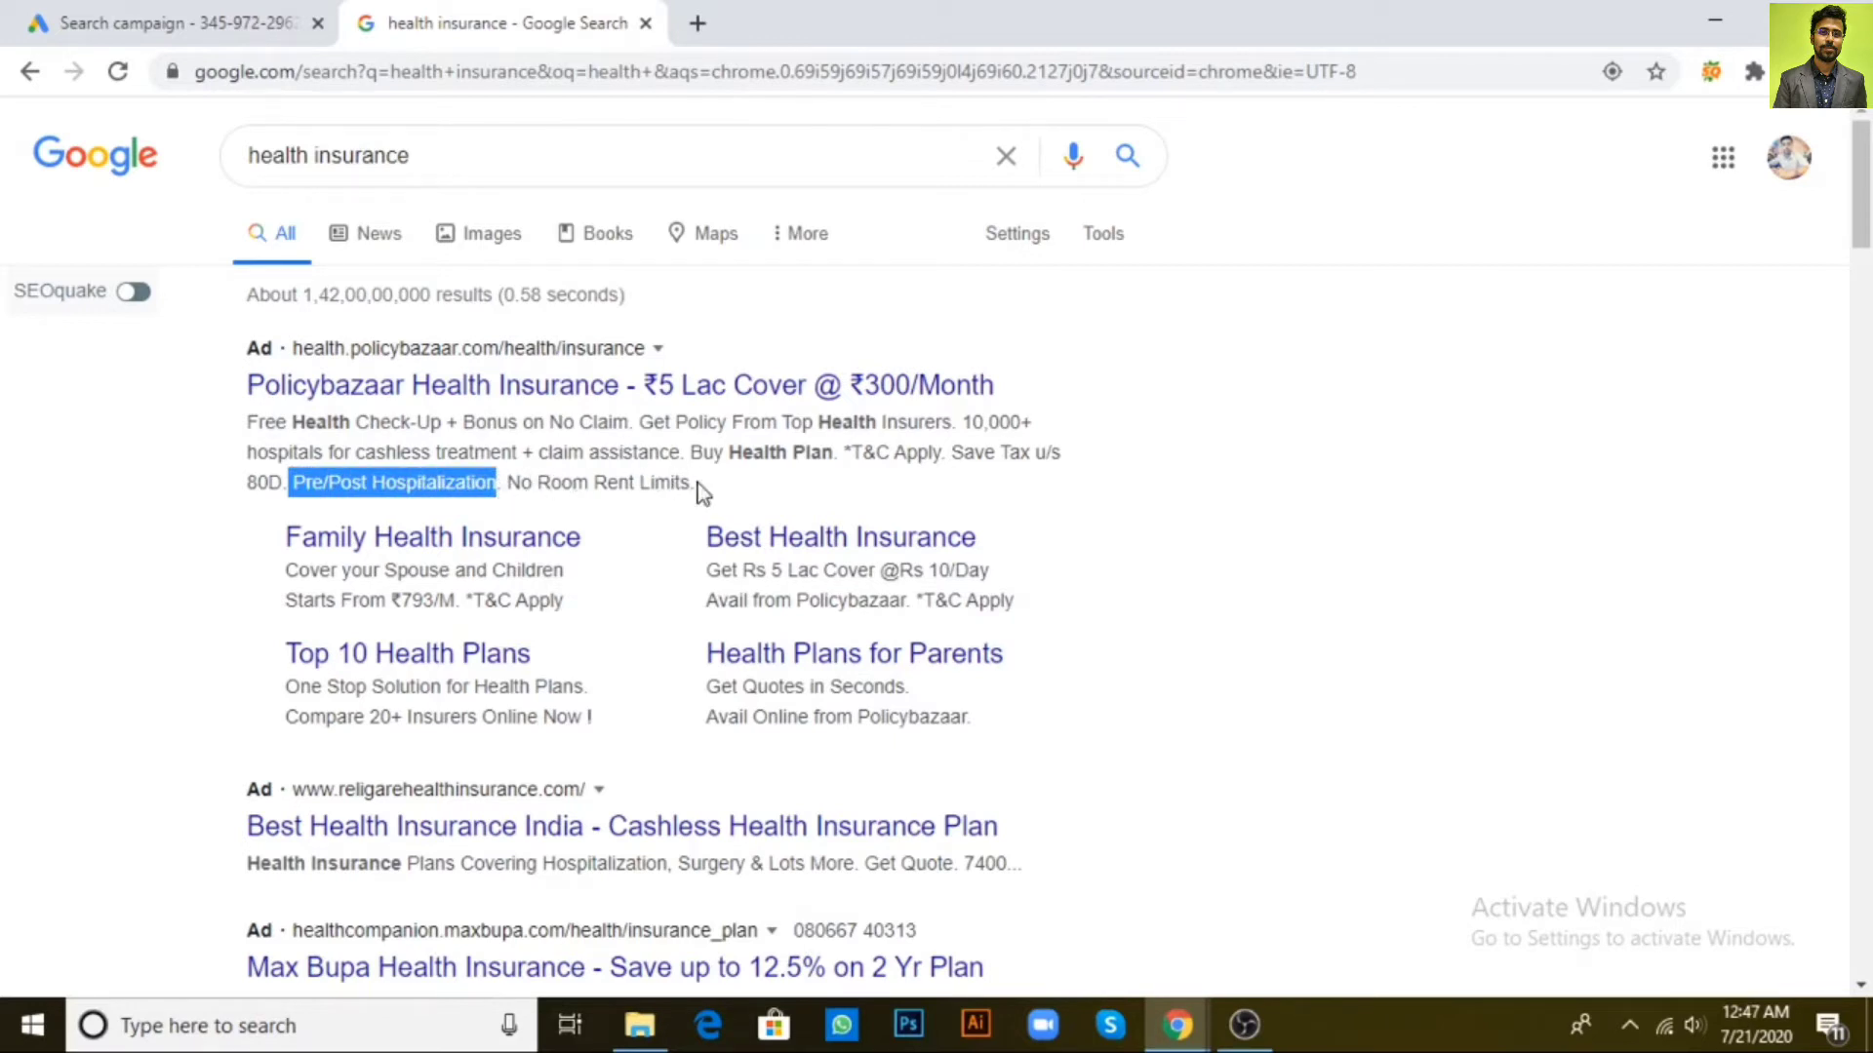
pyautogui.moveTo(698, 485)
pyautogui.mouseDown()
pyautogui.moveTo(486, 485)
pyautogui.moveTo(505, 484)
pyautogui.mouseUp()
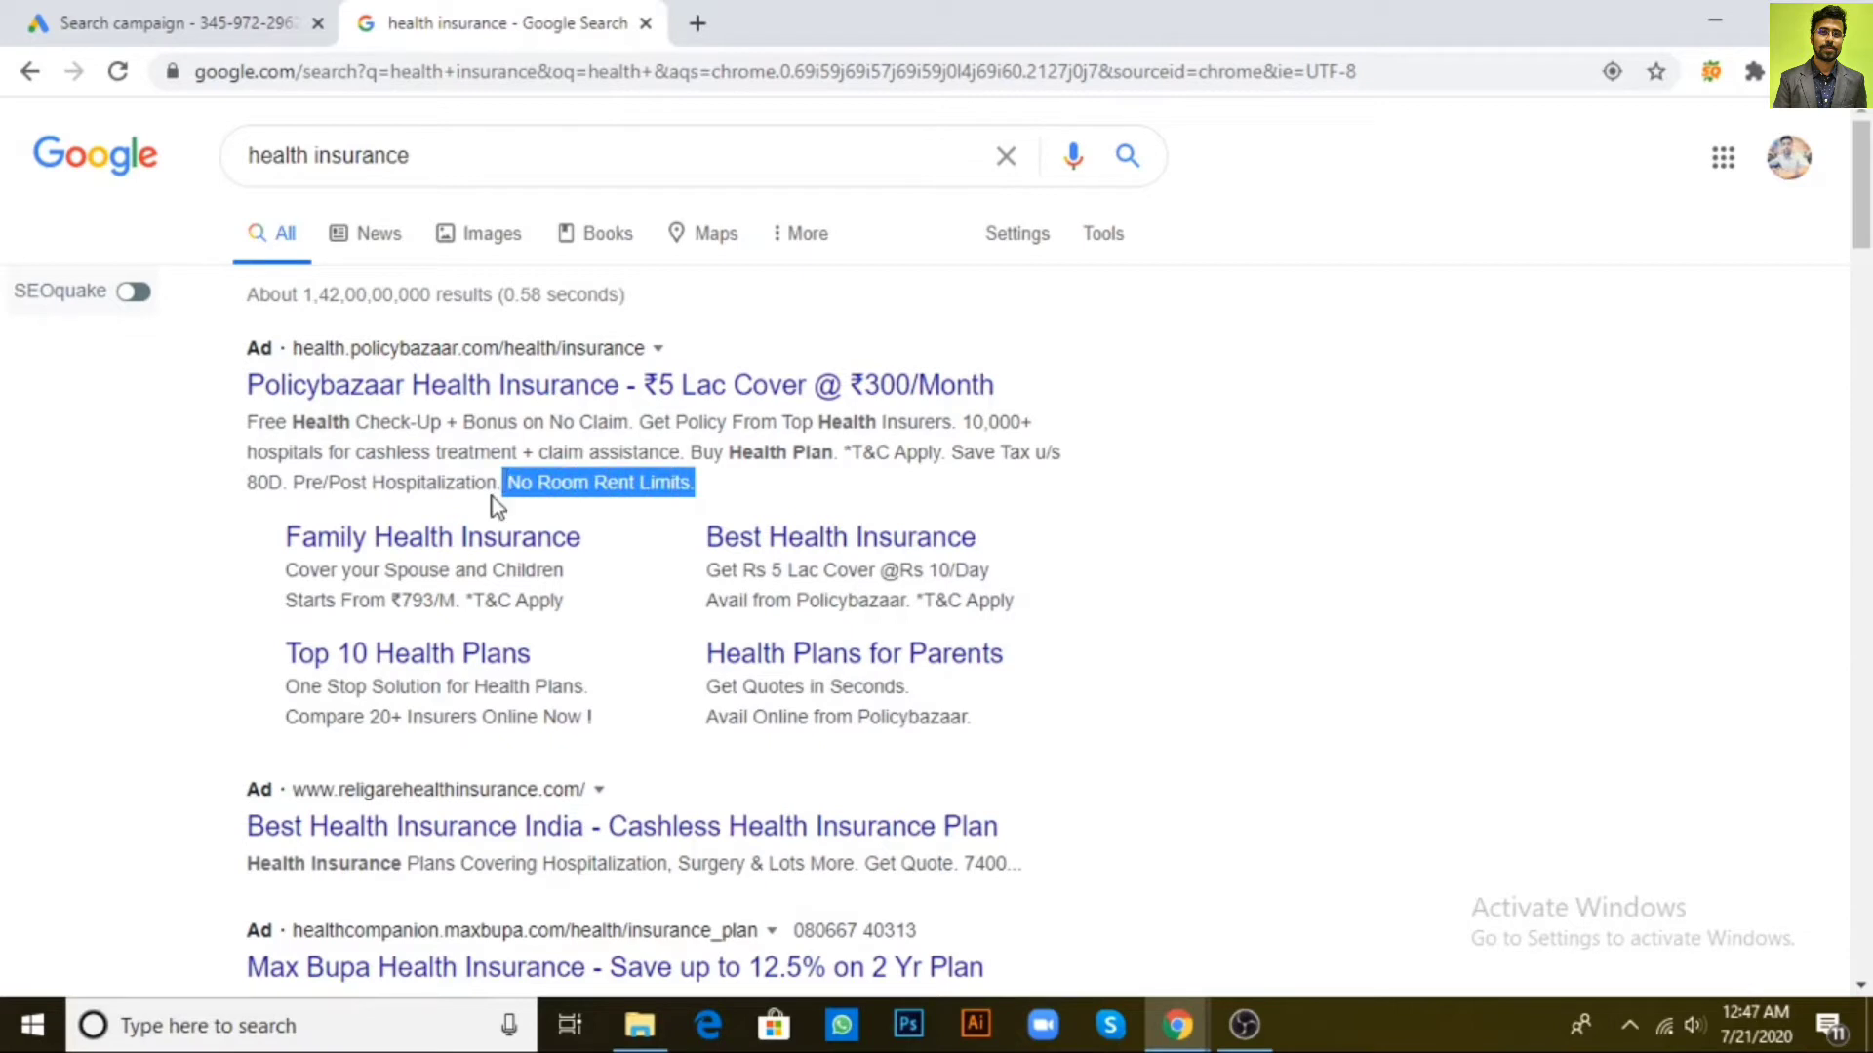
pyautogui.click(336, 475)
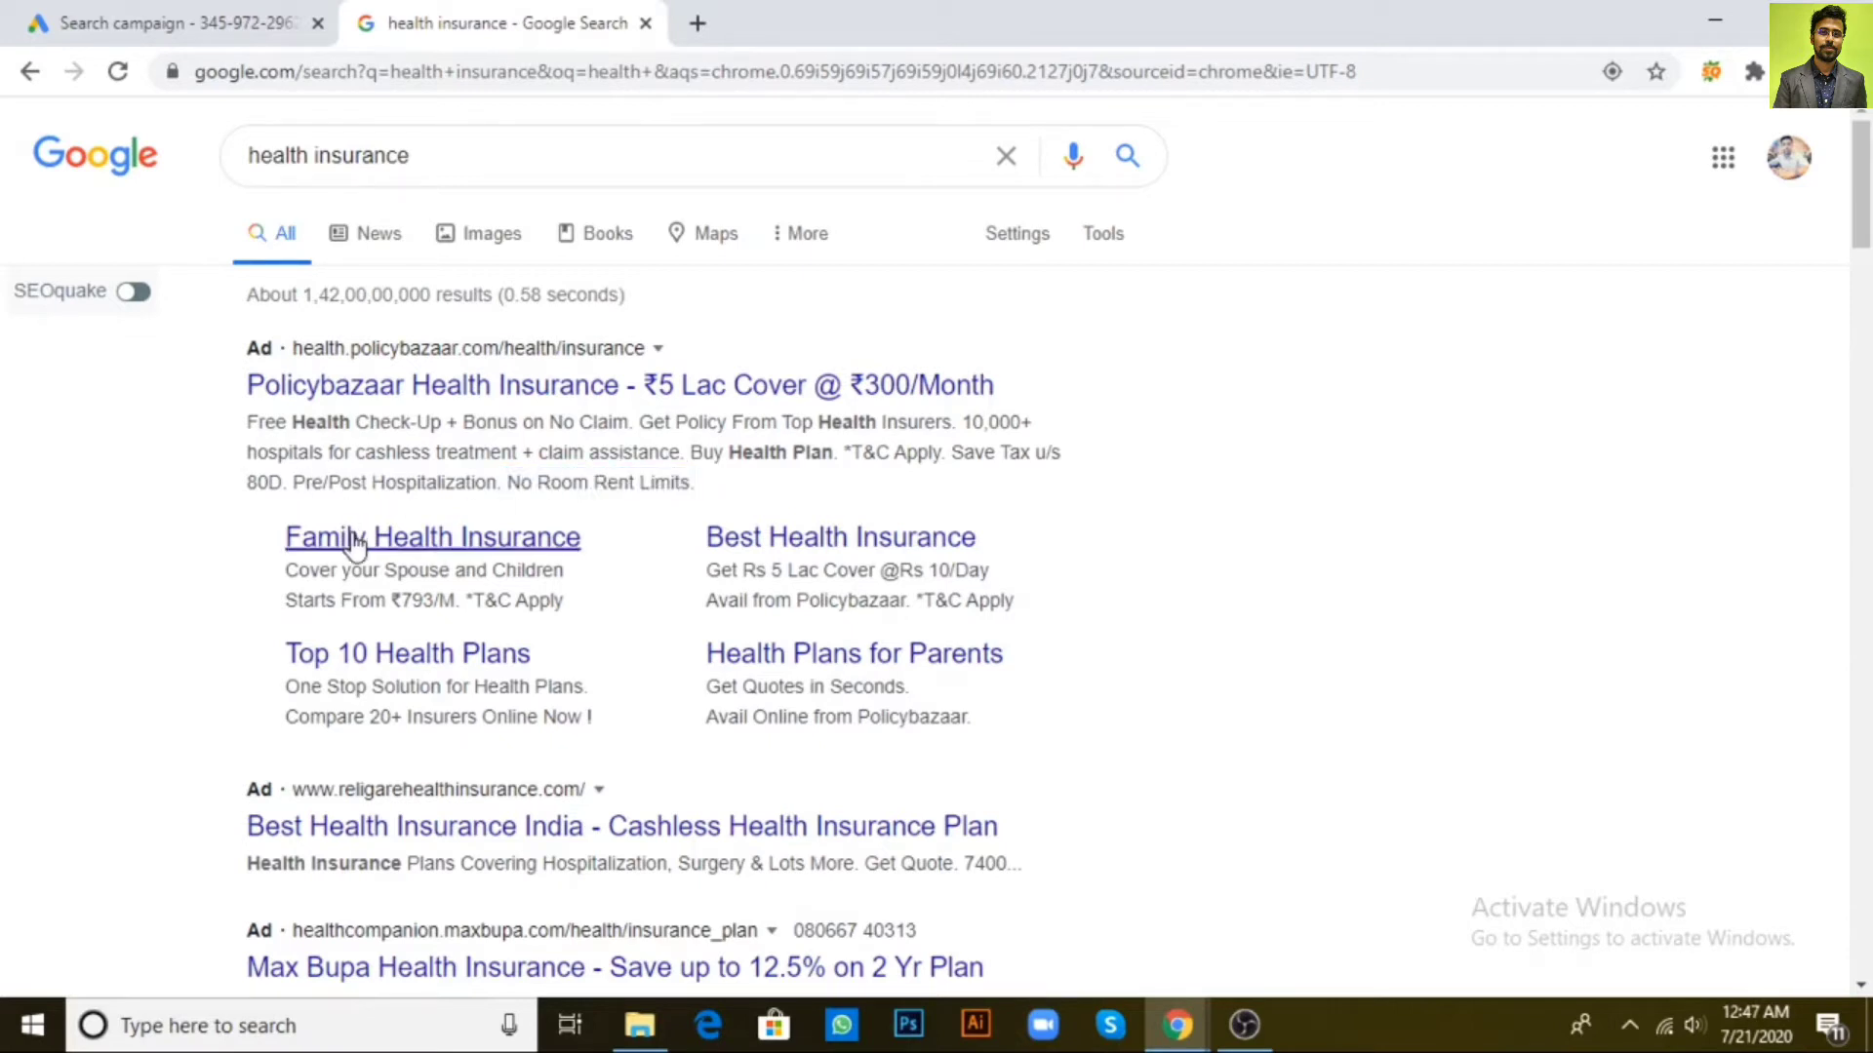
# Return to the campaign draft, expand its callout extensions and look through the existing callouts
pyautogui.click(195, 20)
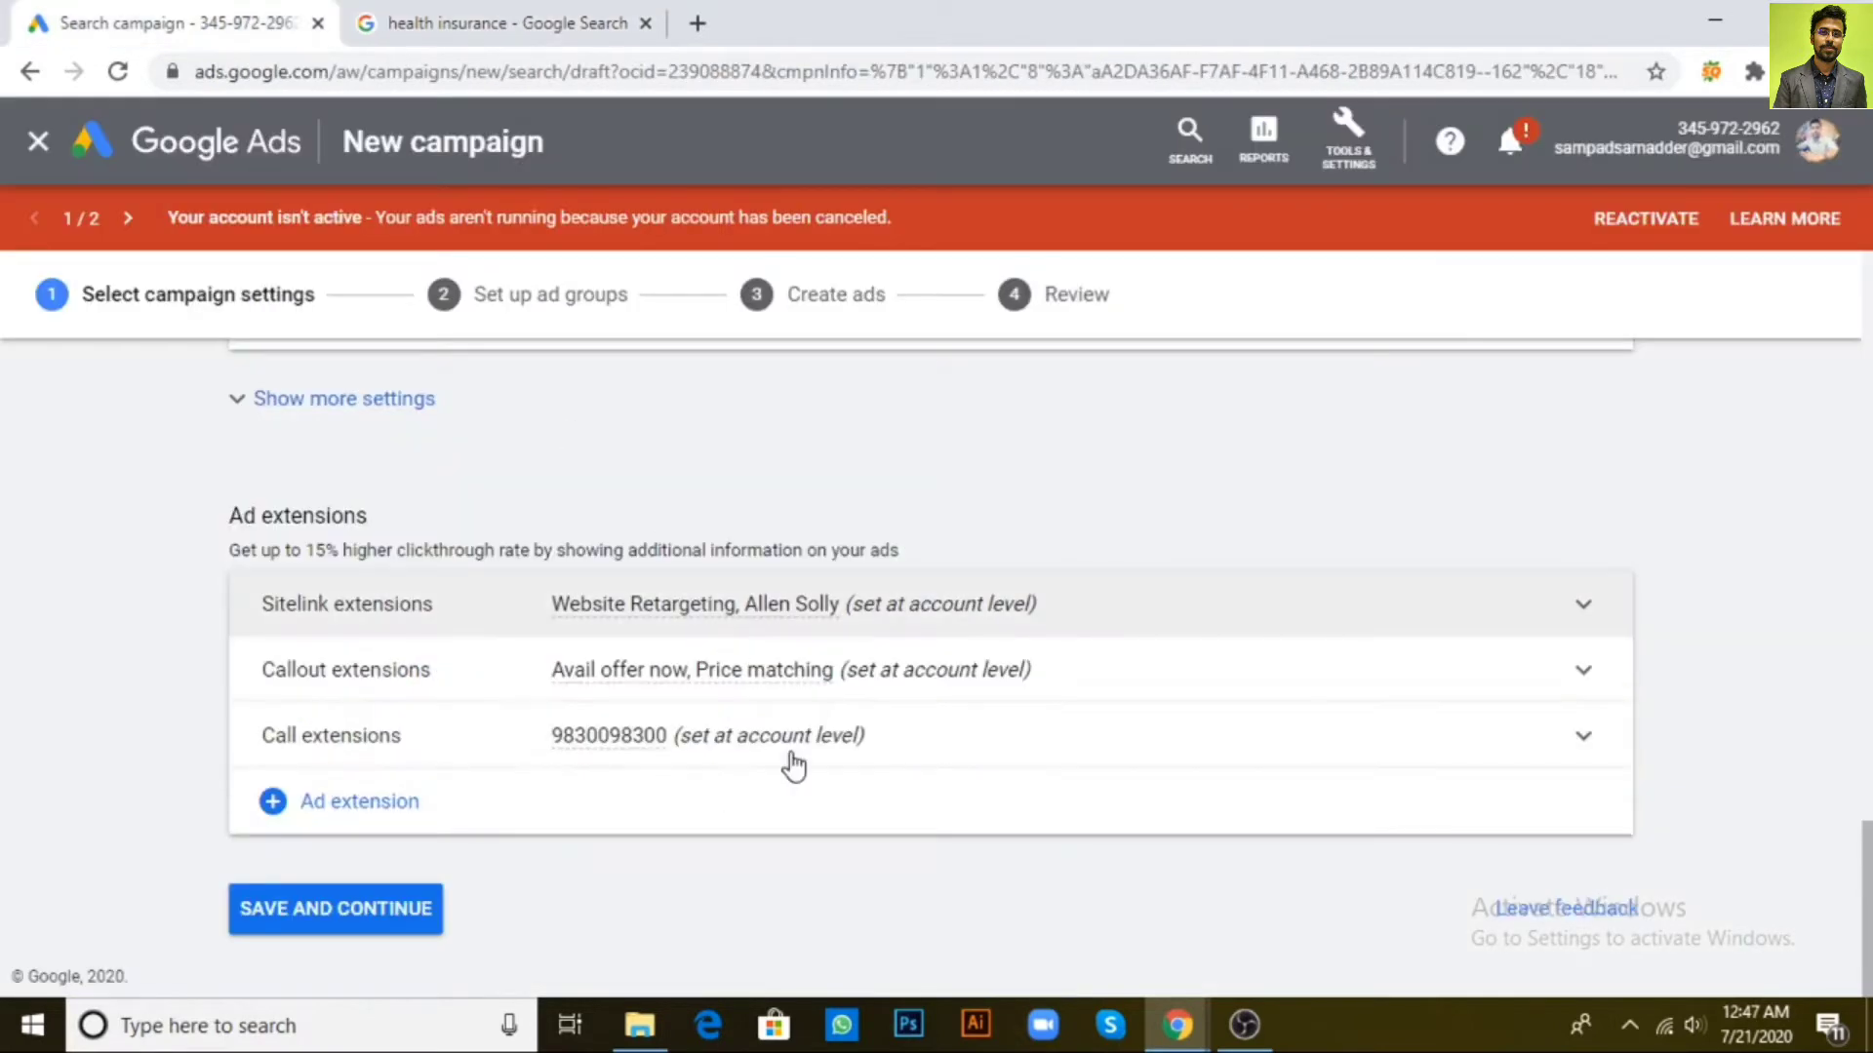
pyautogui.click(1020, 671)
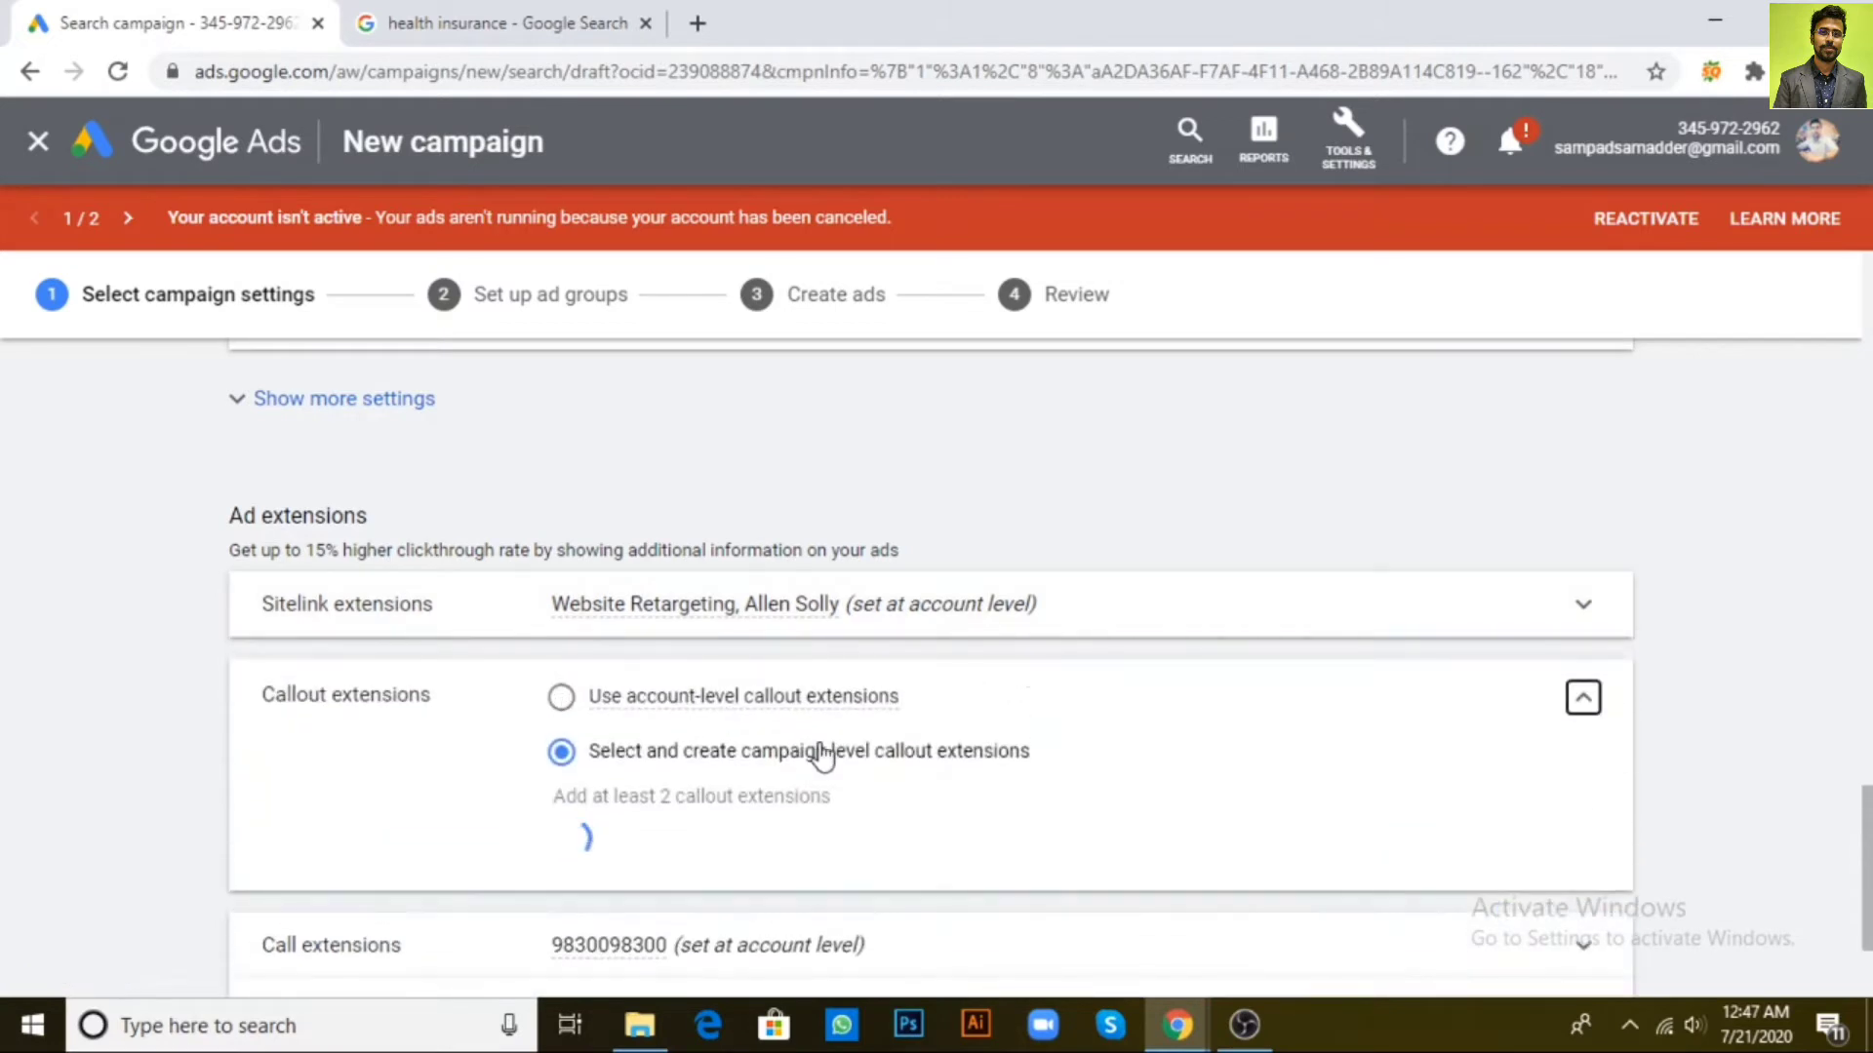
pyautogui.scroll(-4, 683, 756)
pyautogui.scroll(-6, 966, 759)
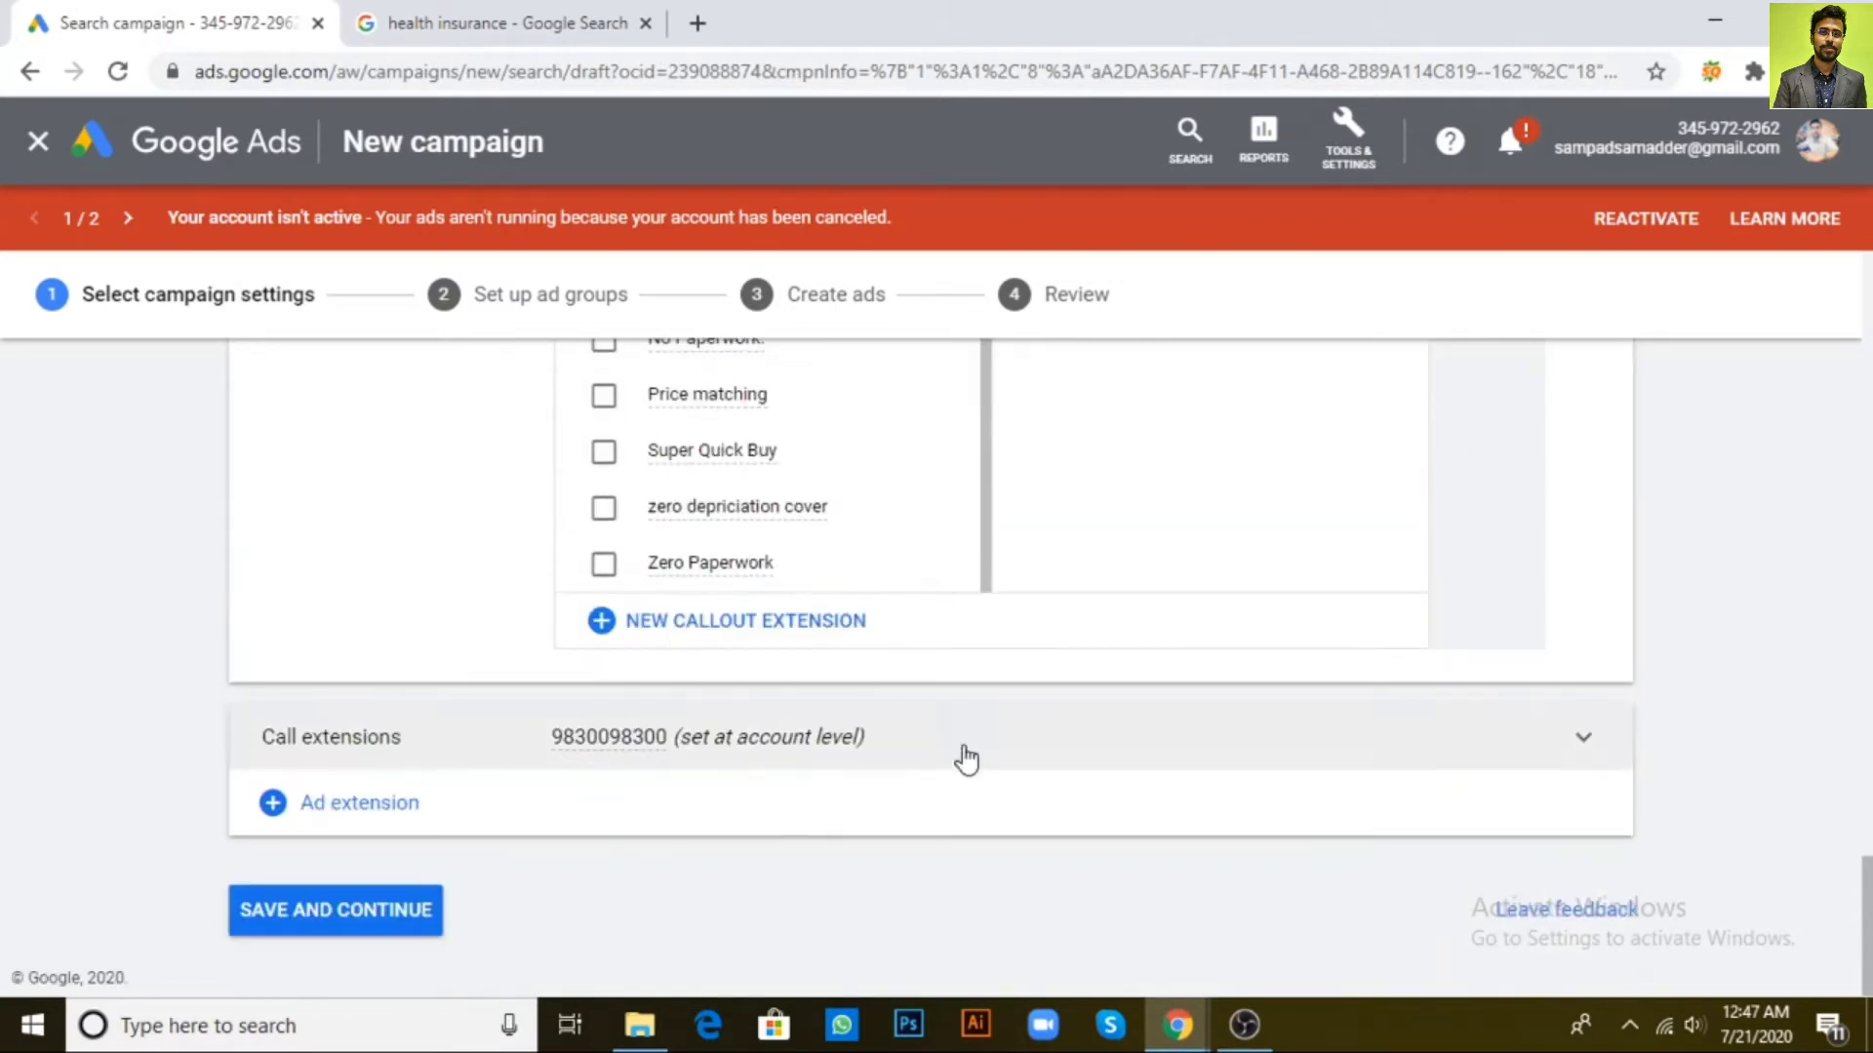
pyautogui.scroll(6, 797, 533)
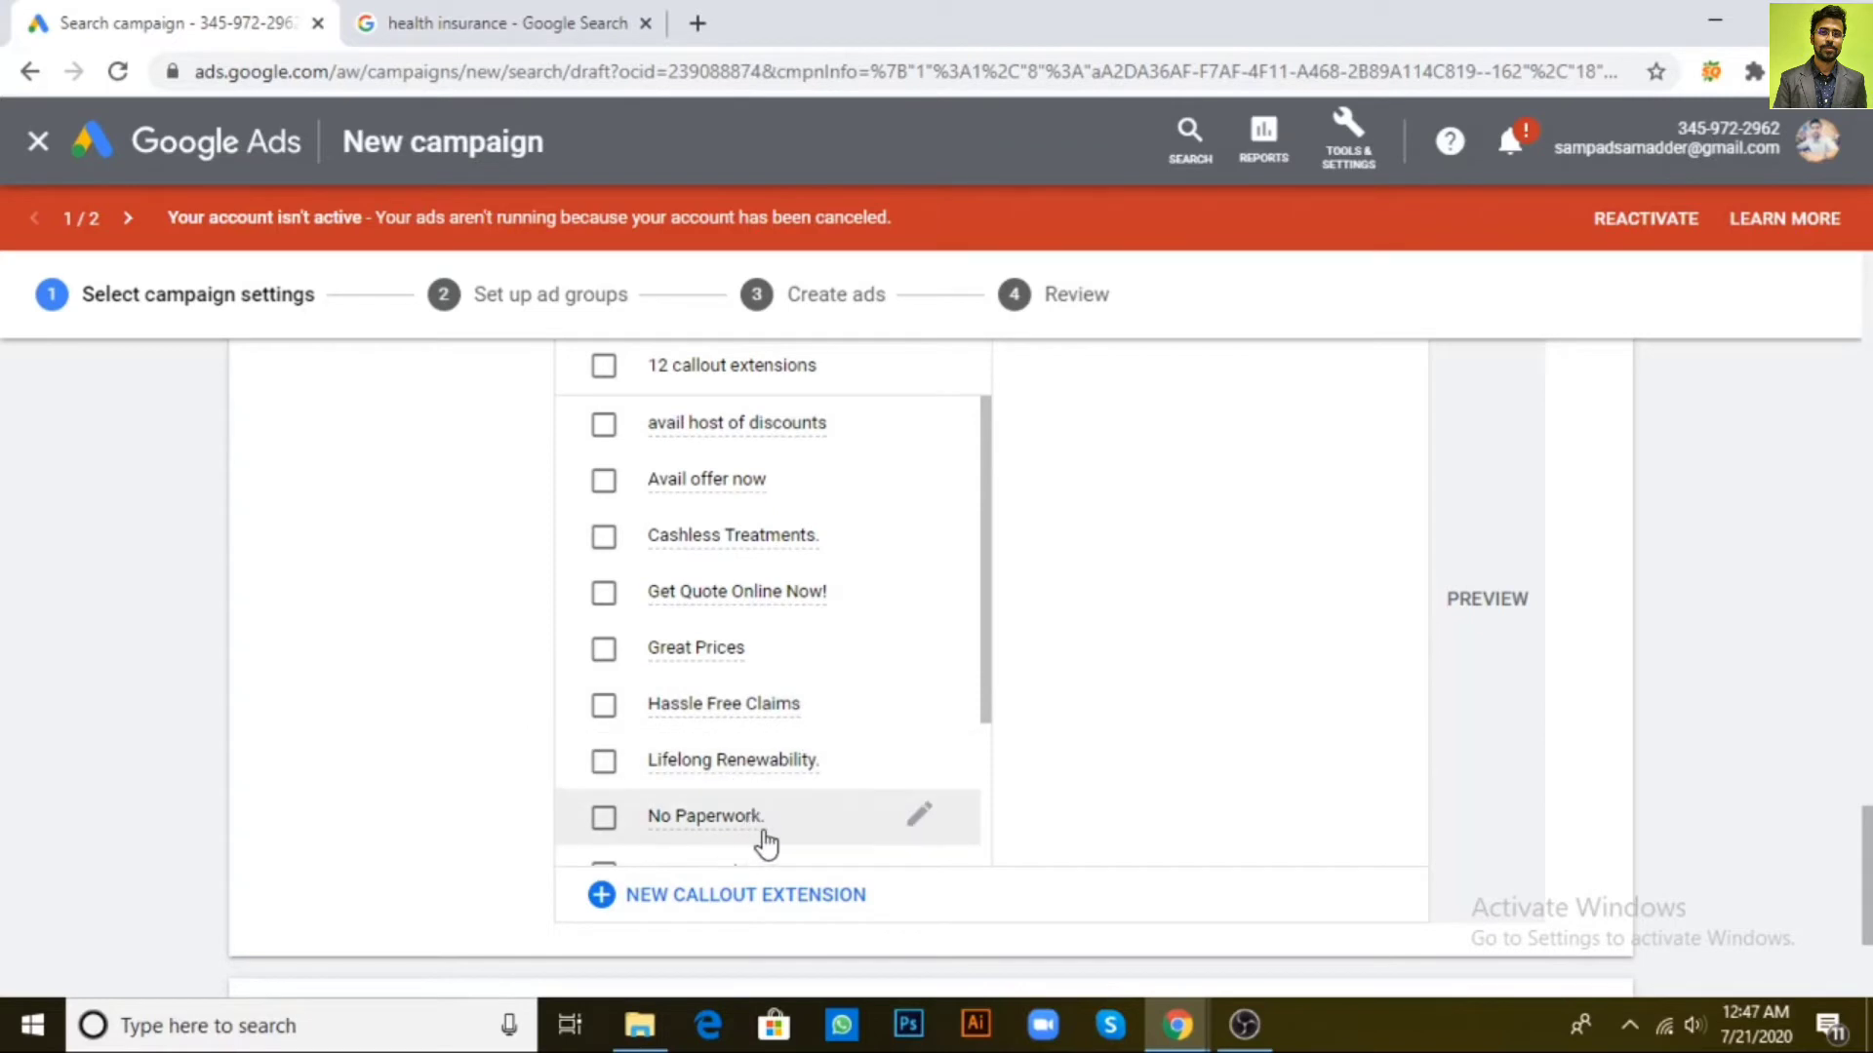
pyautogui.moveTo(764, 843)
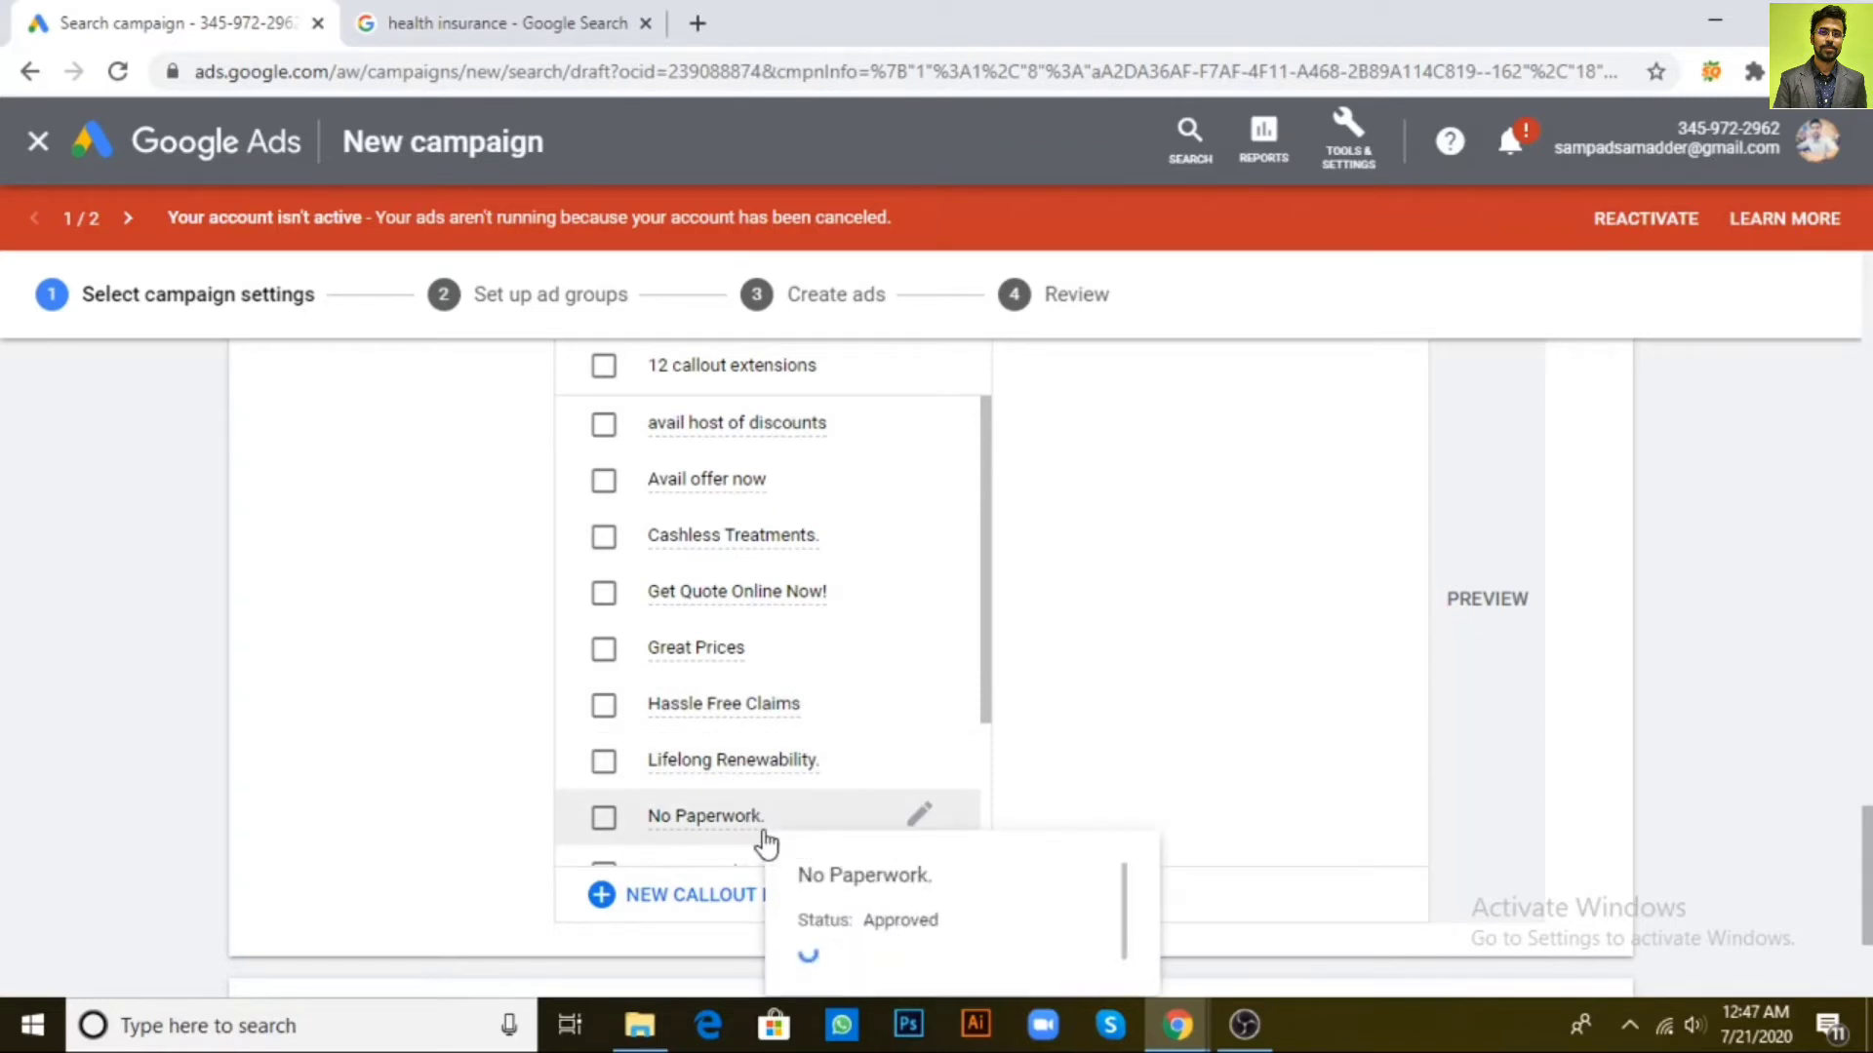
# Open a new callout extension form and compare its callout text fields with the callouts in the Policybazaar ad
pyautogui.click(756, 903)
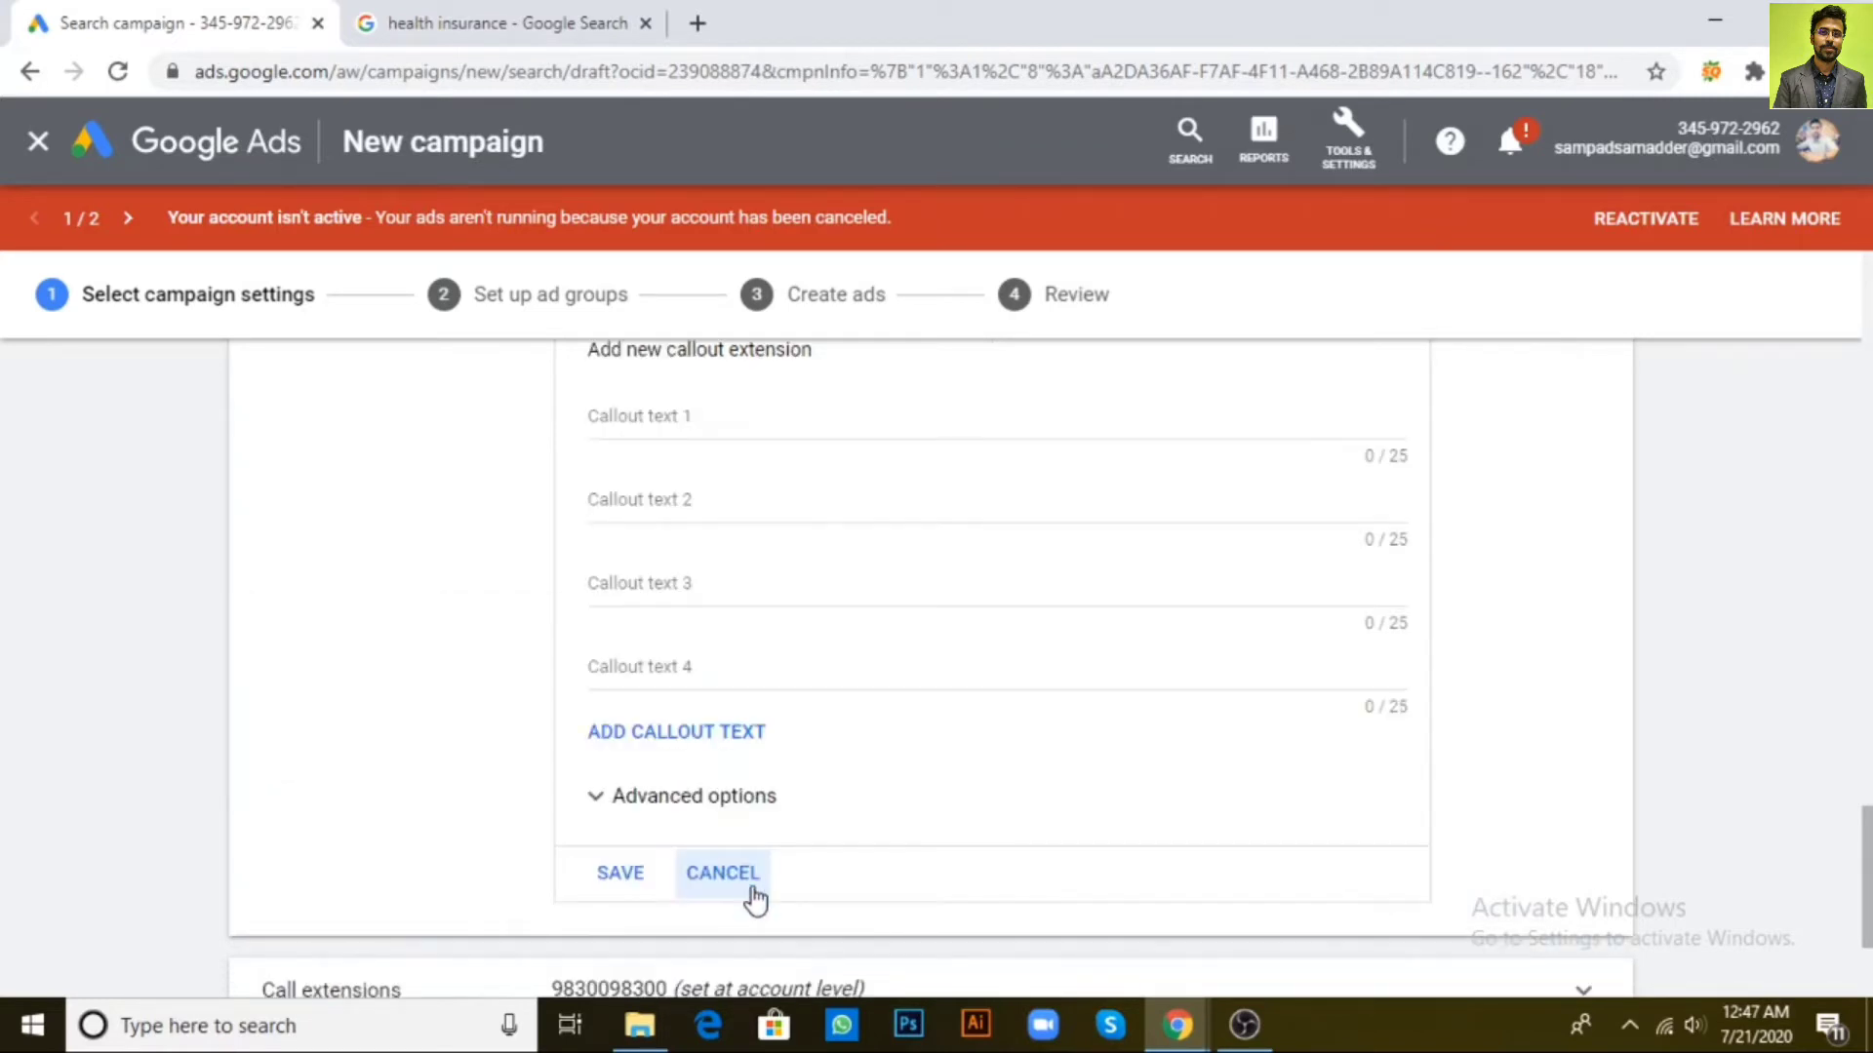
pyautogui.scroll(3, 880, 663)
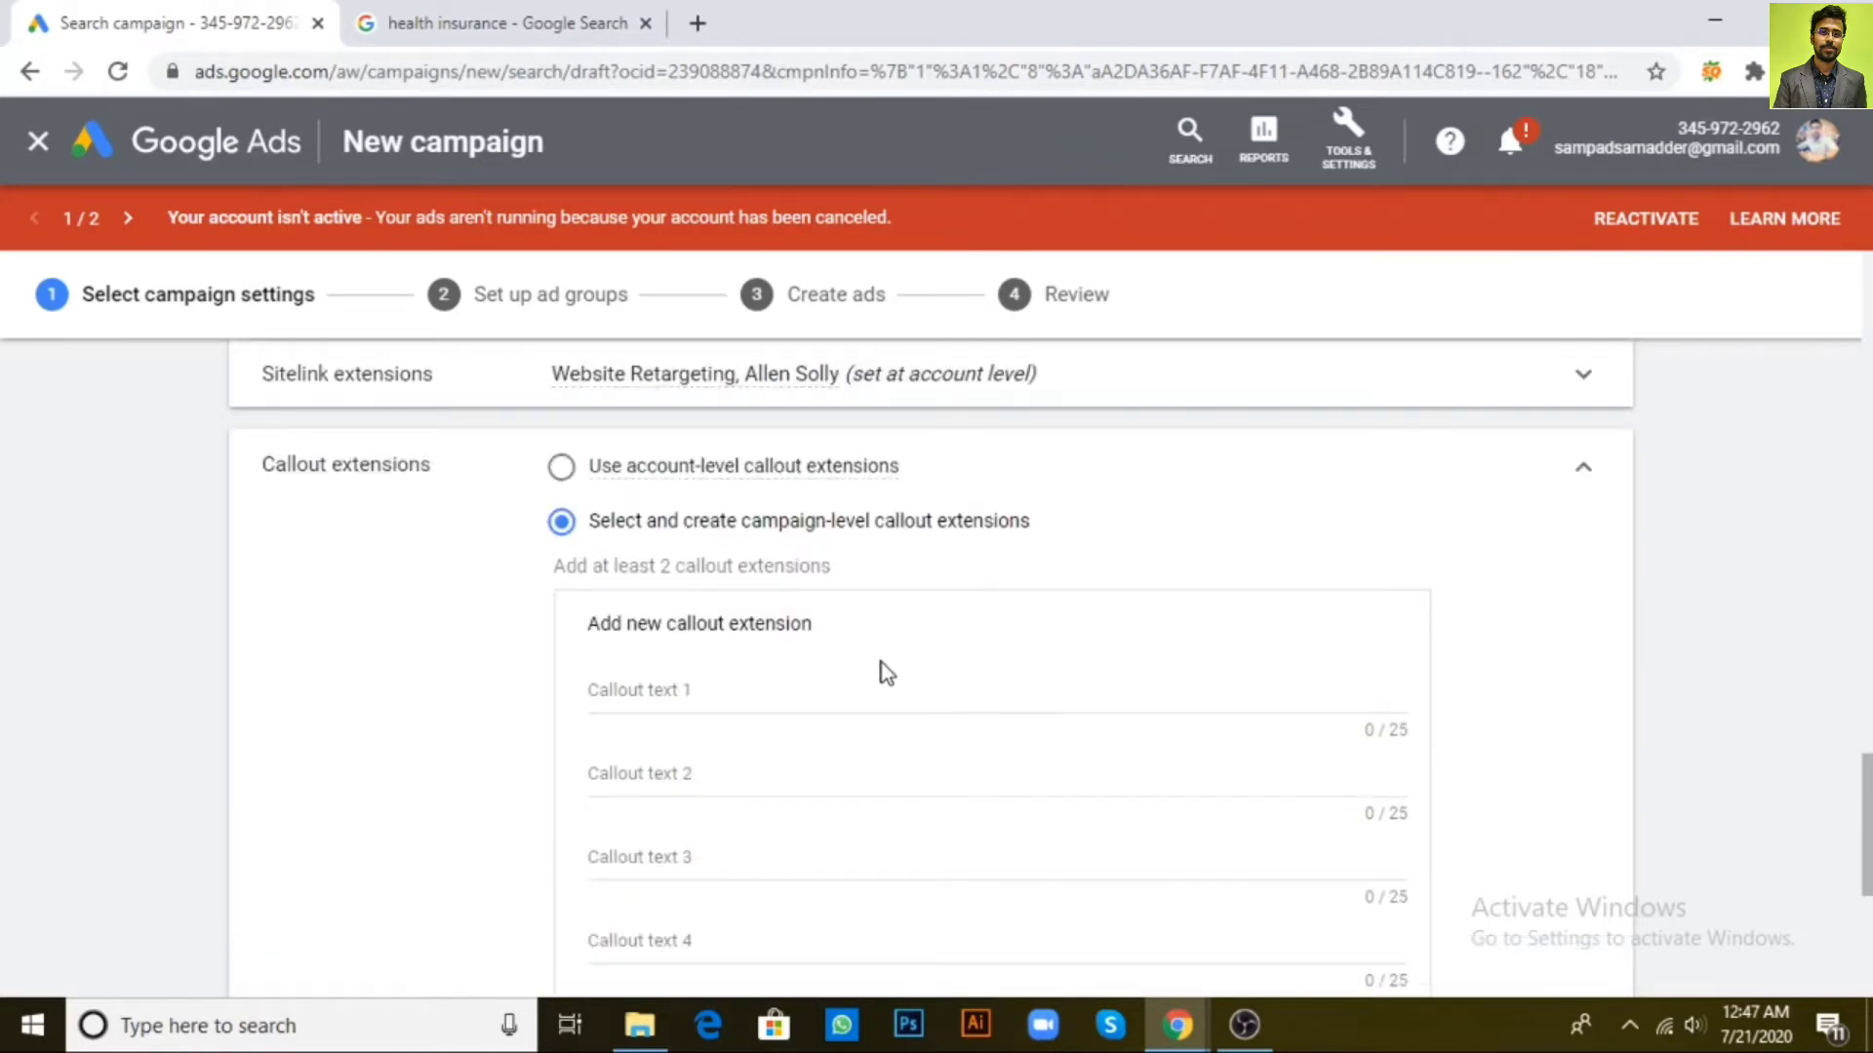
pyautogui.scroll(-1, 887, 673)
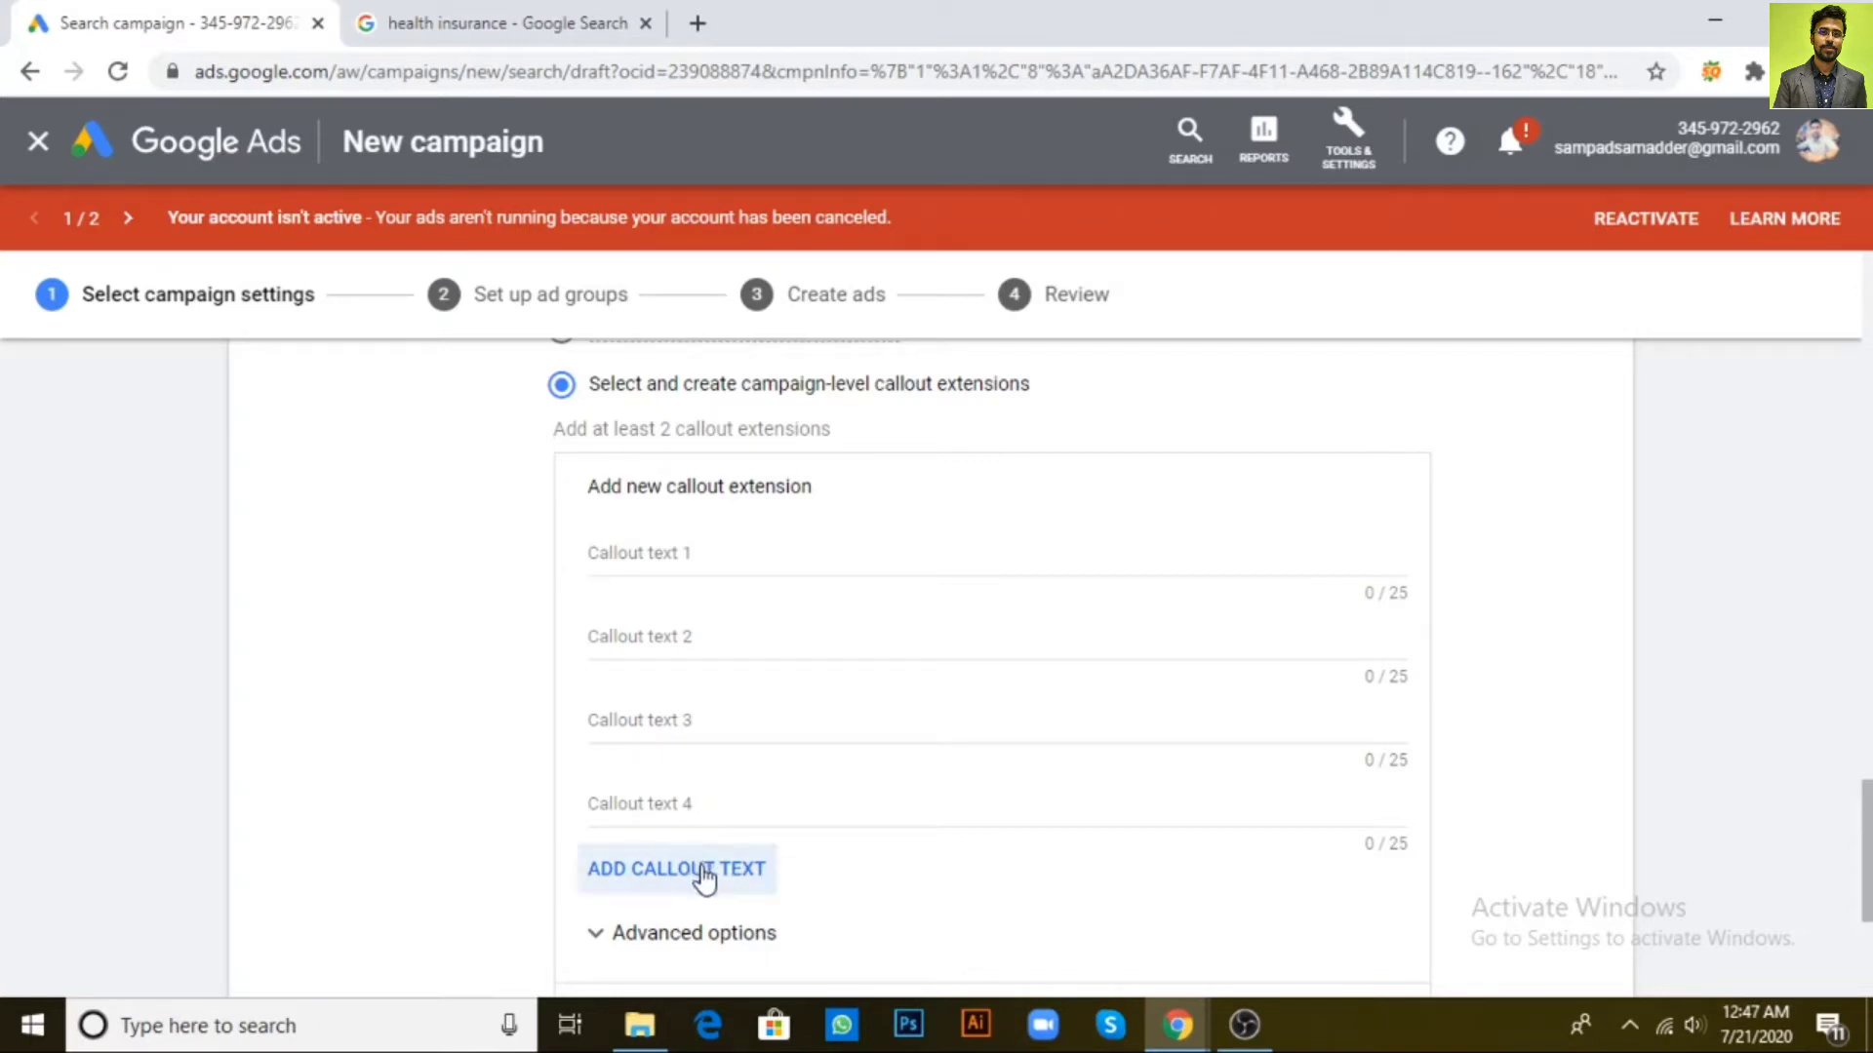
pyautogui.click(555, 19)
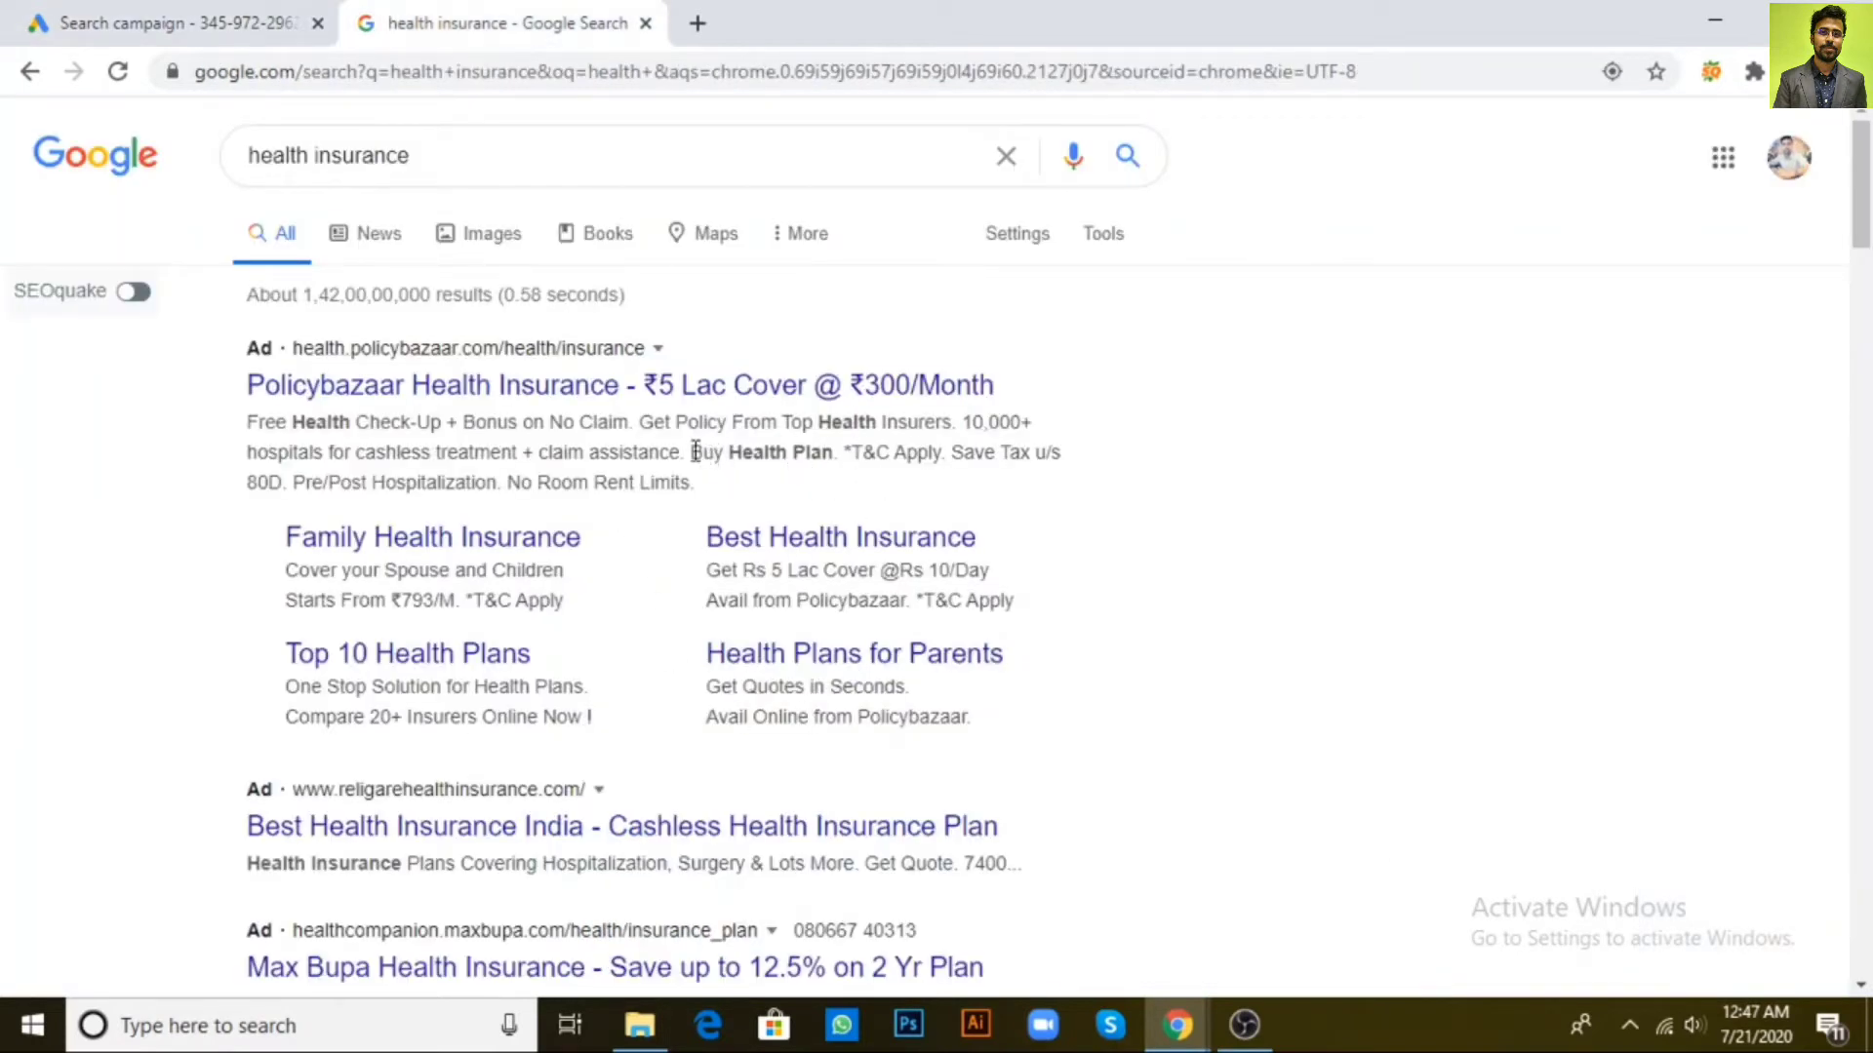
pyautogui.moveTo(689, 451); pyautogui.dragTo(724, 482)
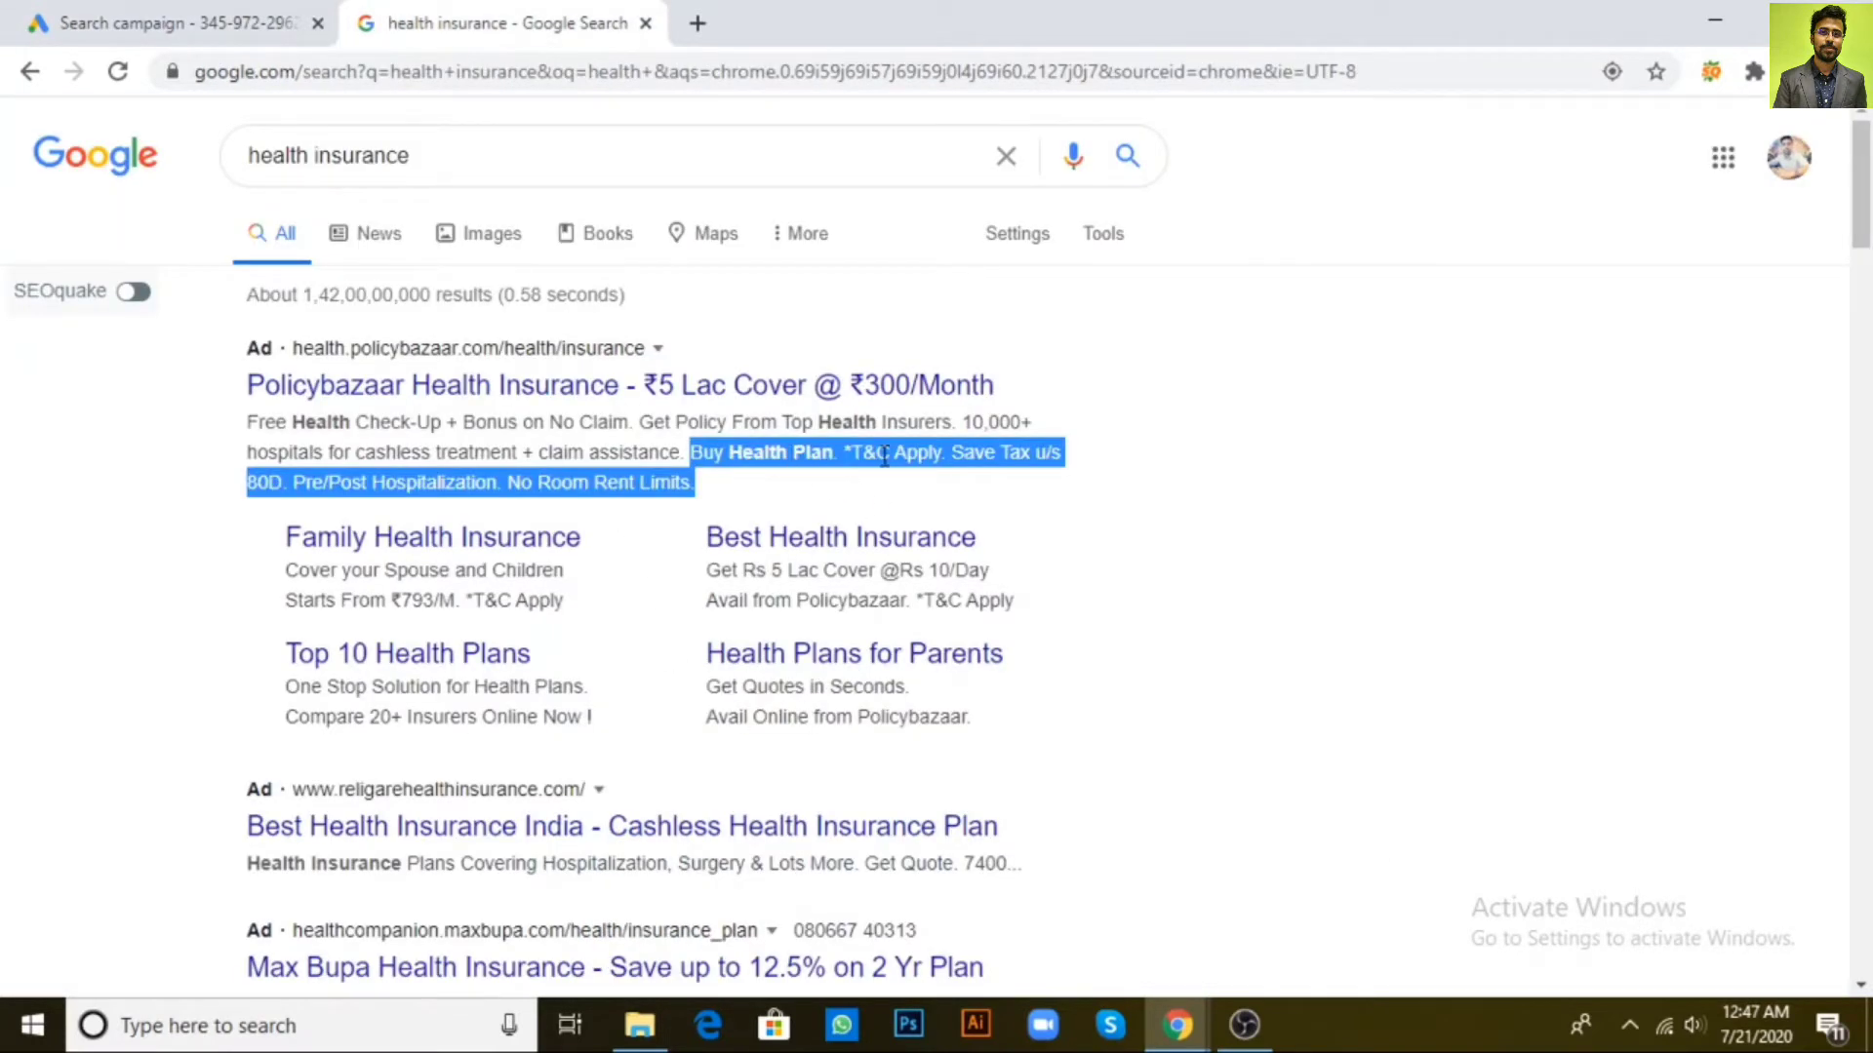
# Back in the campaign draft, cancel the new callout extension and collapse the callout section
pyautogui.click(195, 22)
pyautogui.scroll(-4, 786, 685)
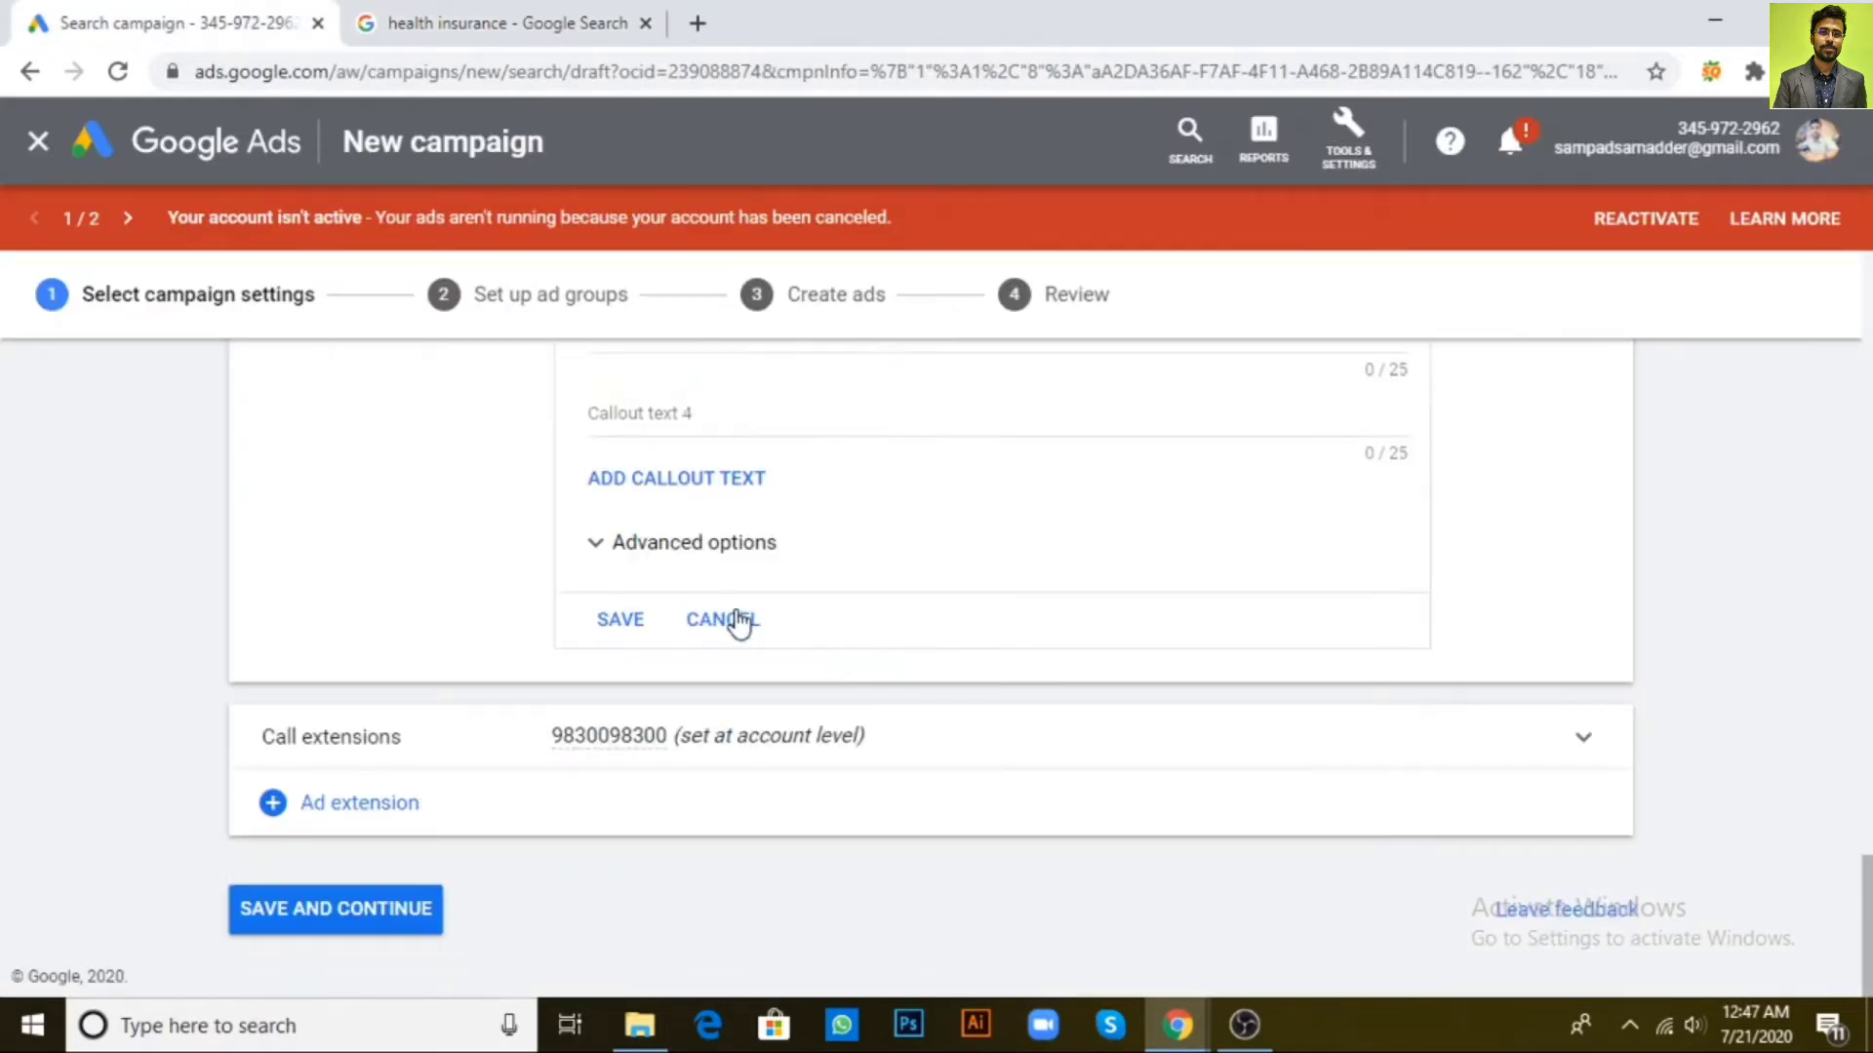
pyautogui.scroll(3, 1401, 646)
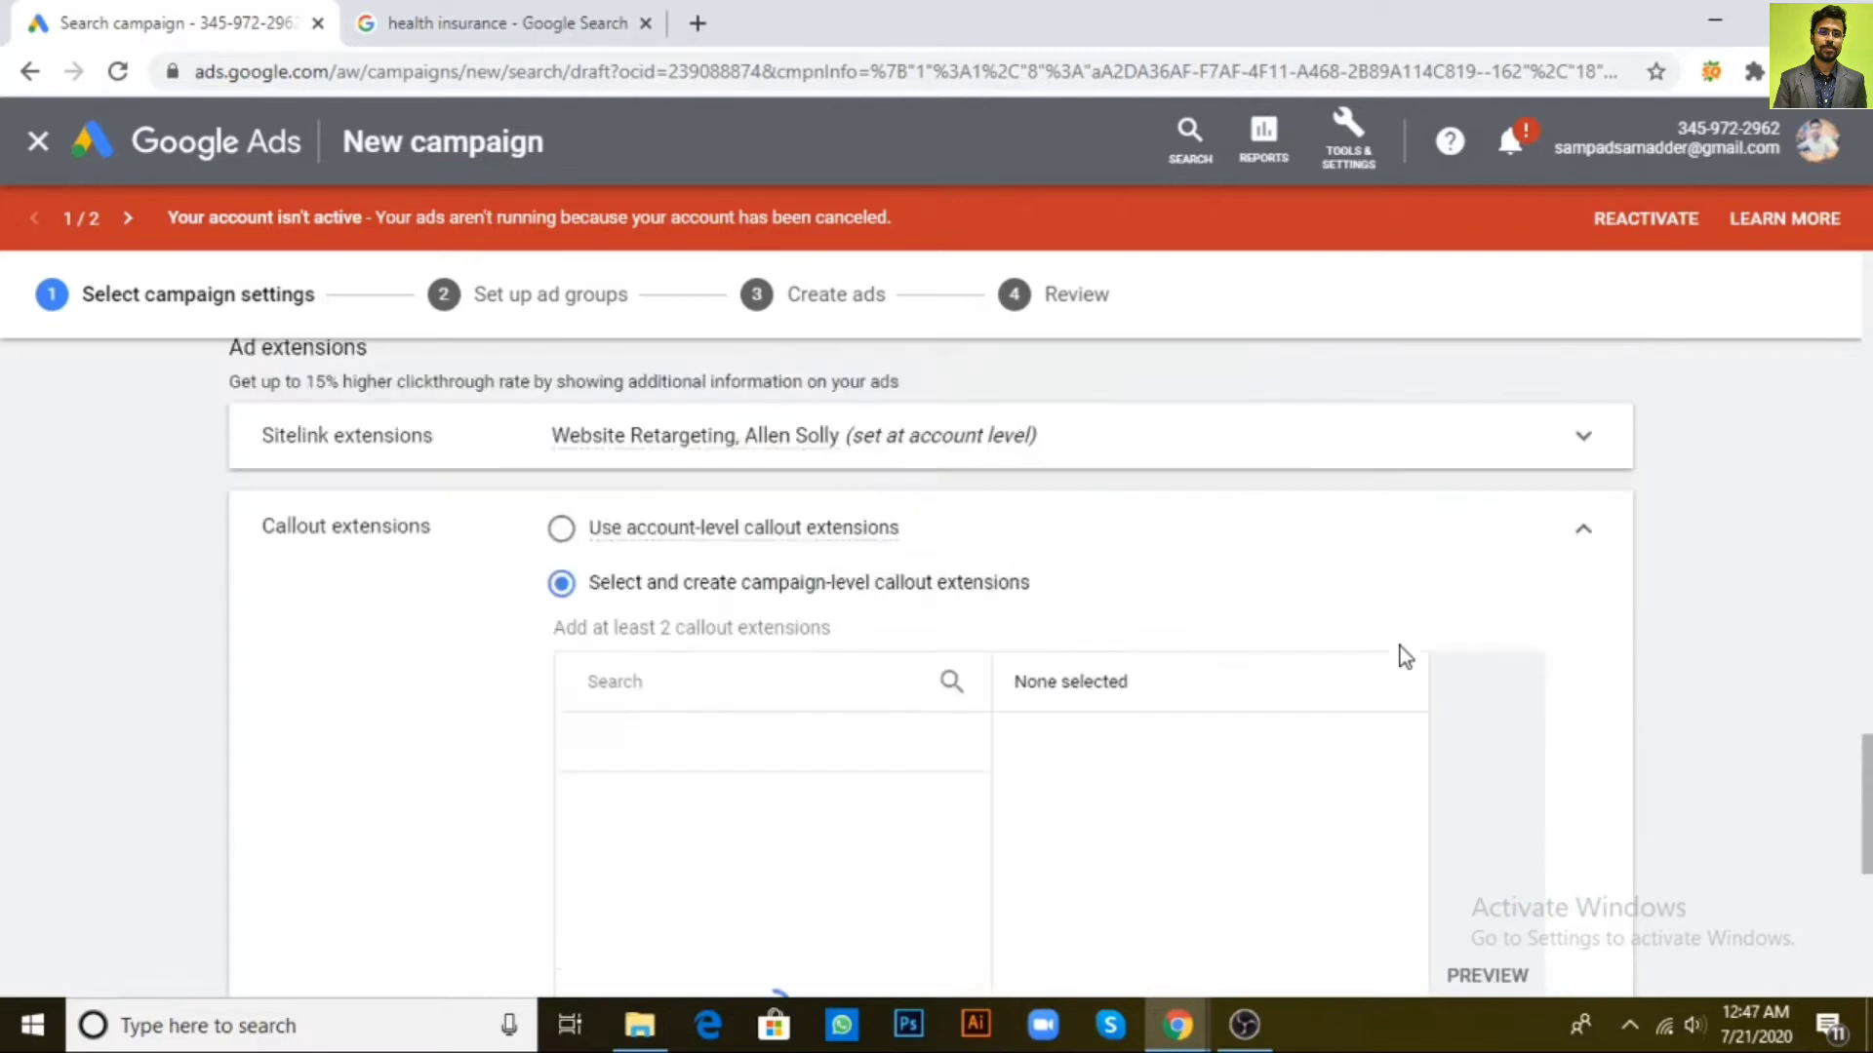
pyautogui.scroll(-3, 1693, 620)
pyautogui.scroll(3, 1549, 705)
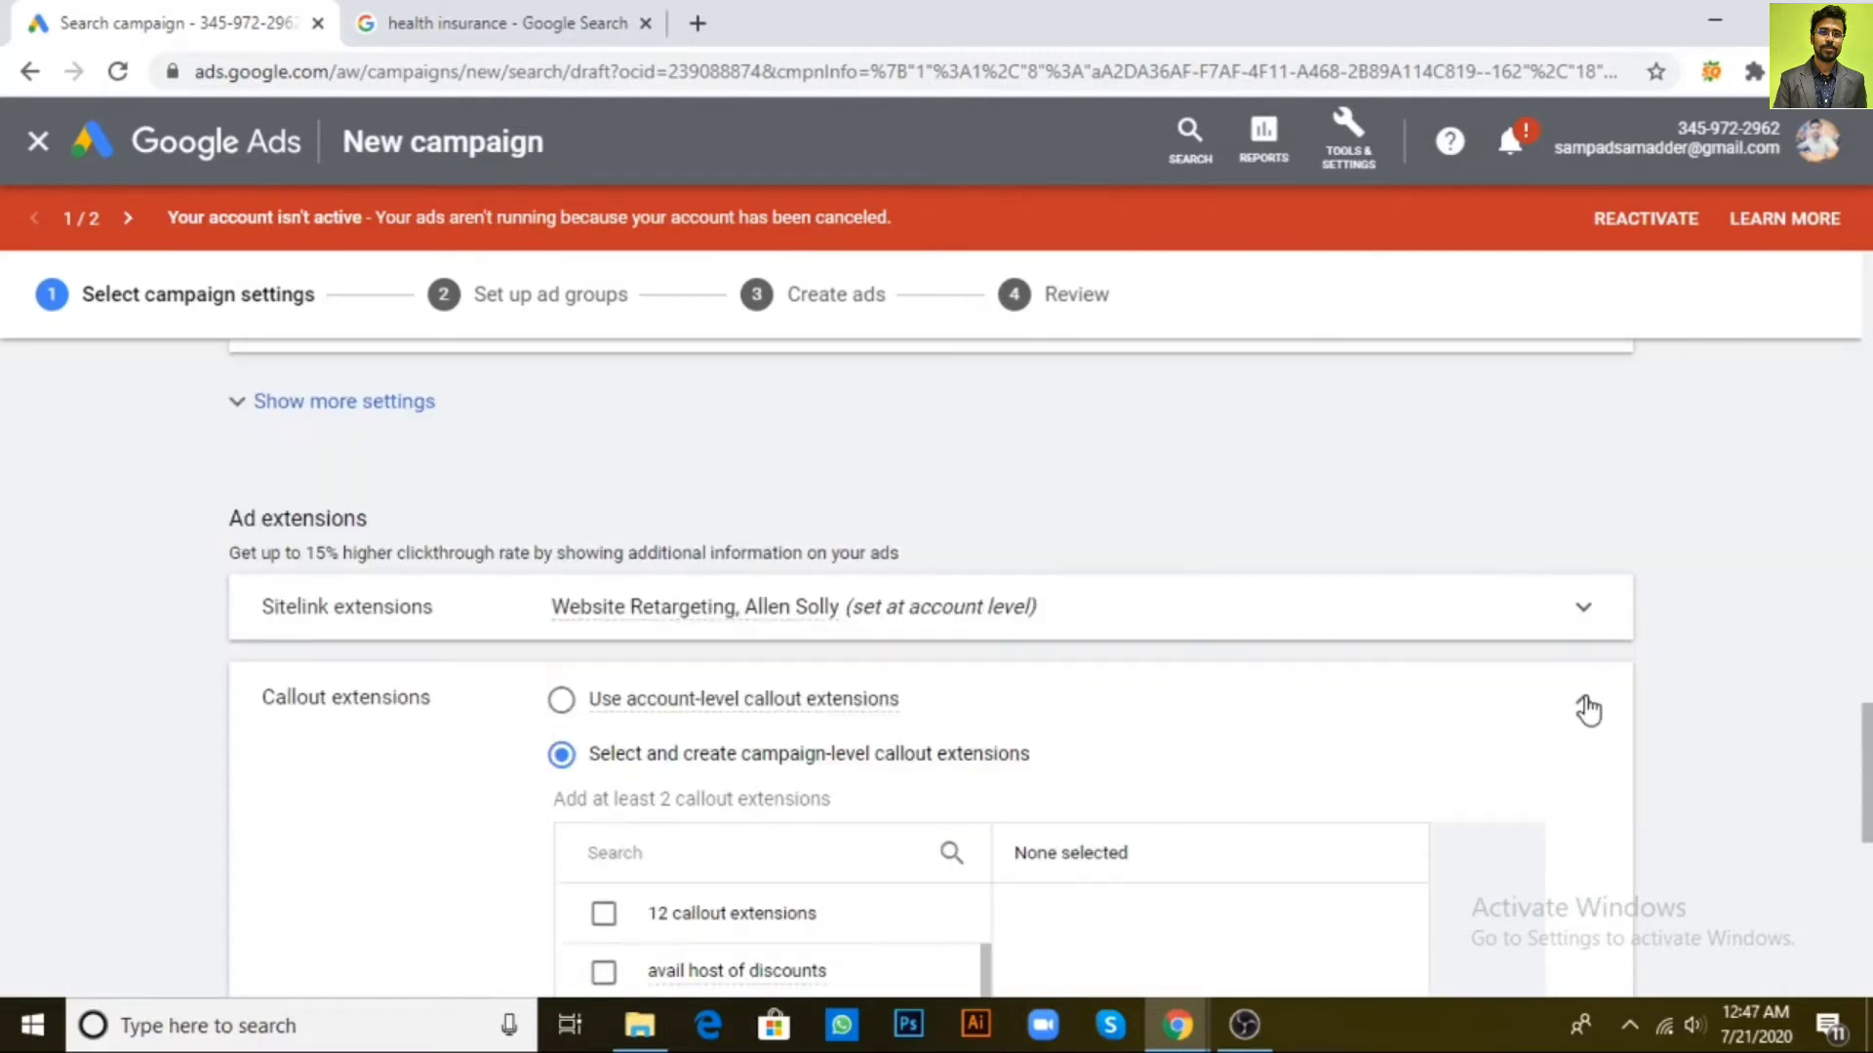
pyautogui.click(1584, 702)
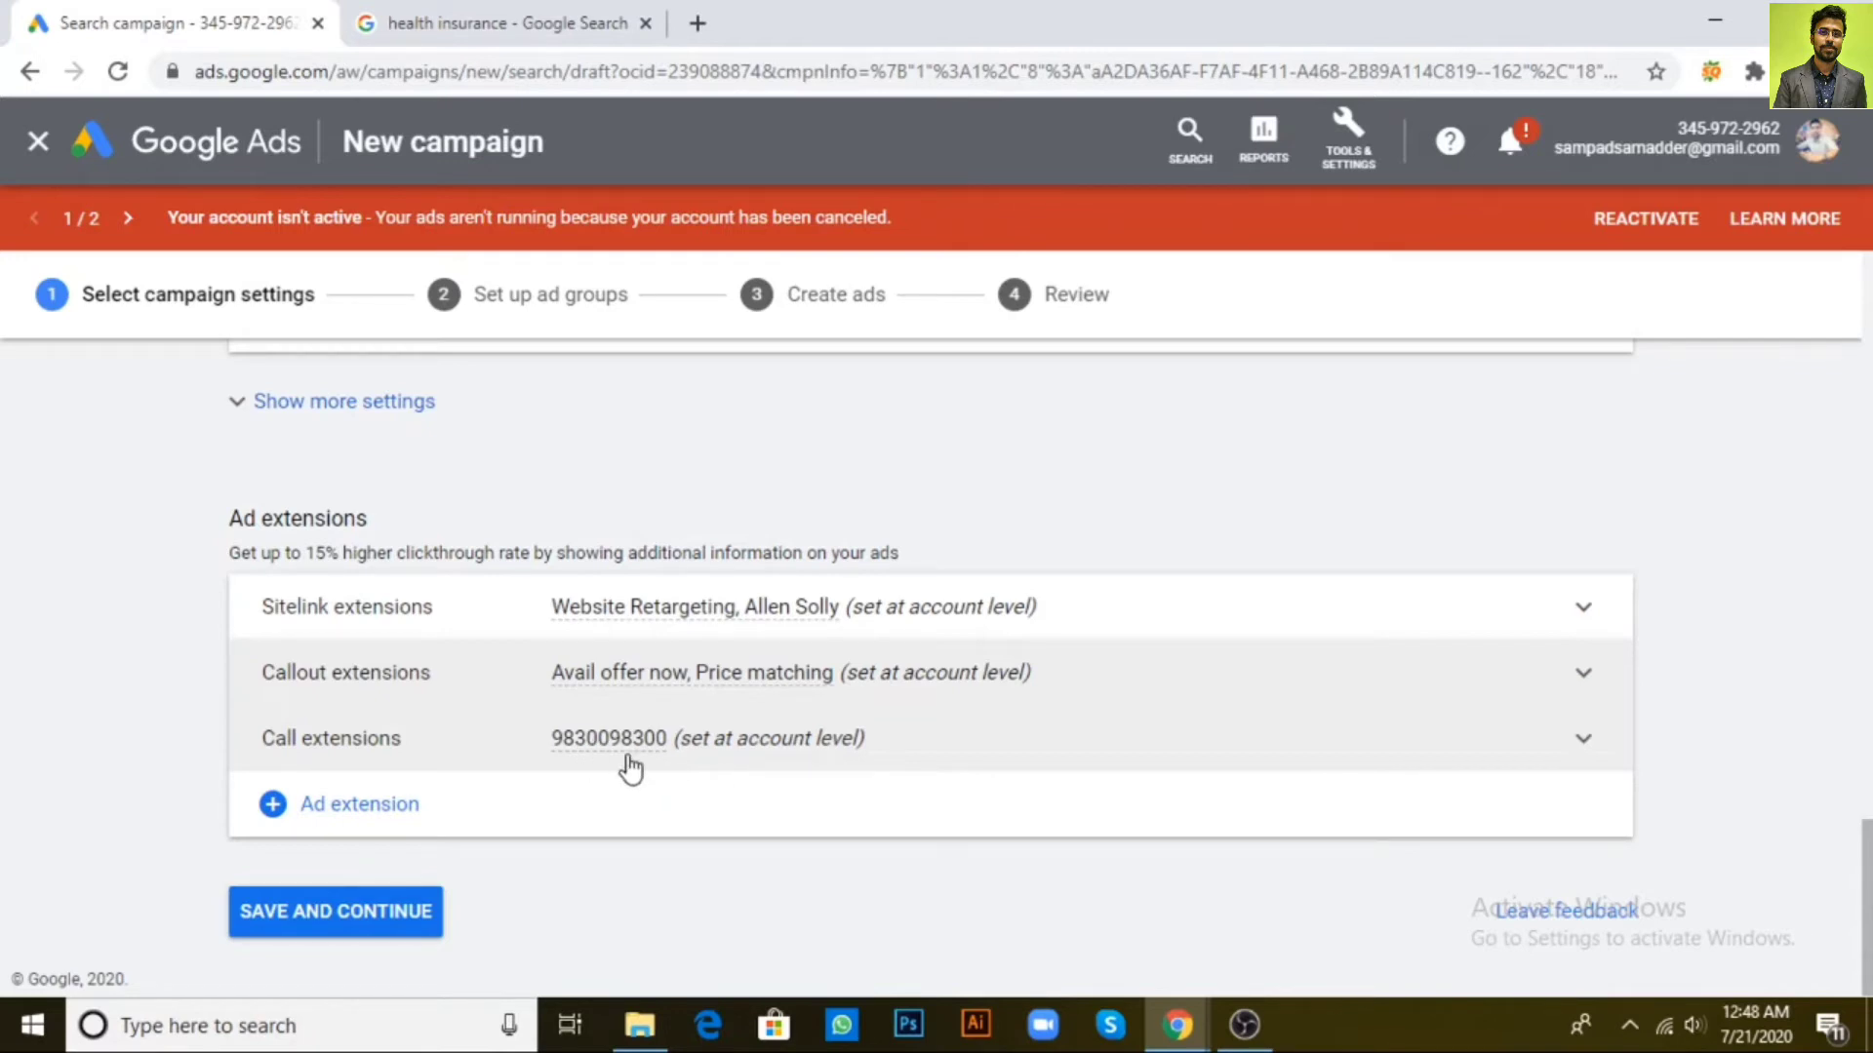
# Search Google Images for "call extensions", examine the wearebluebox.com mobile ad example and return to the campaign draft
pyautogui.click(461, 22)
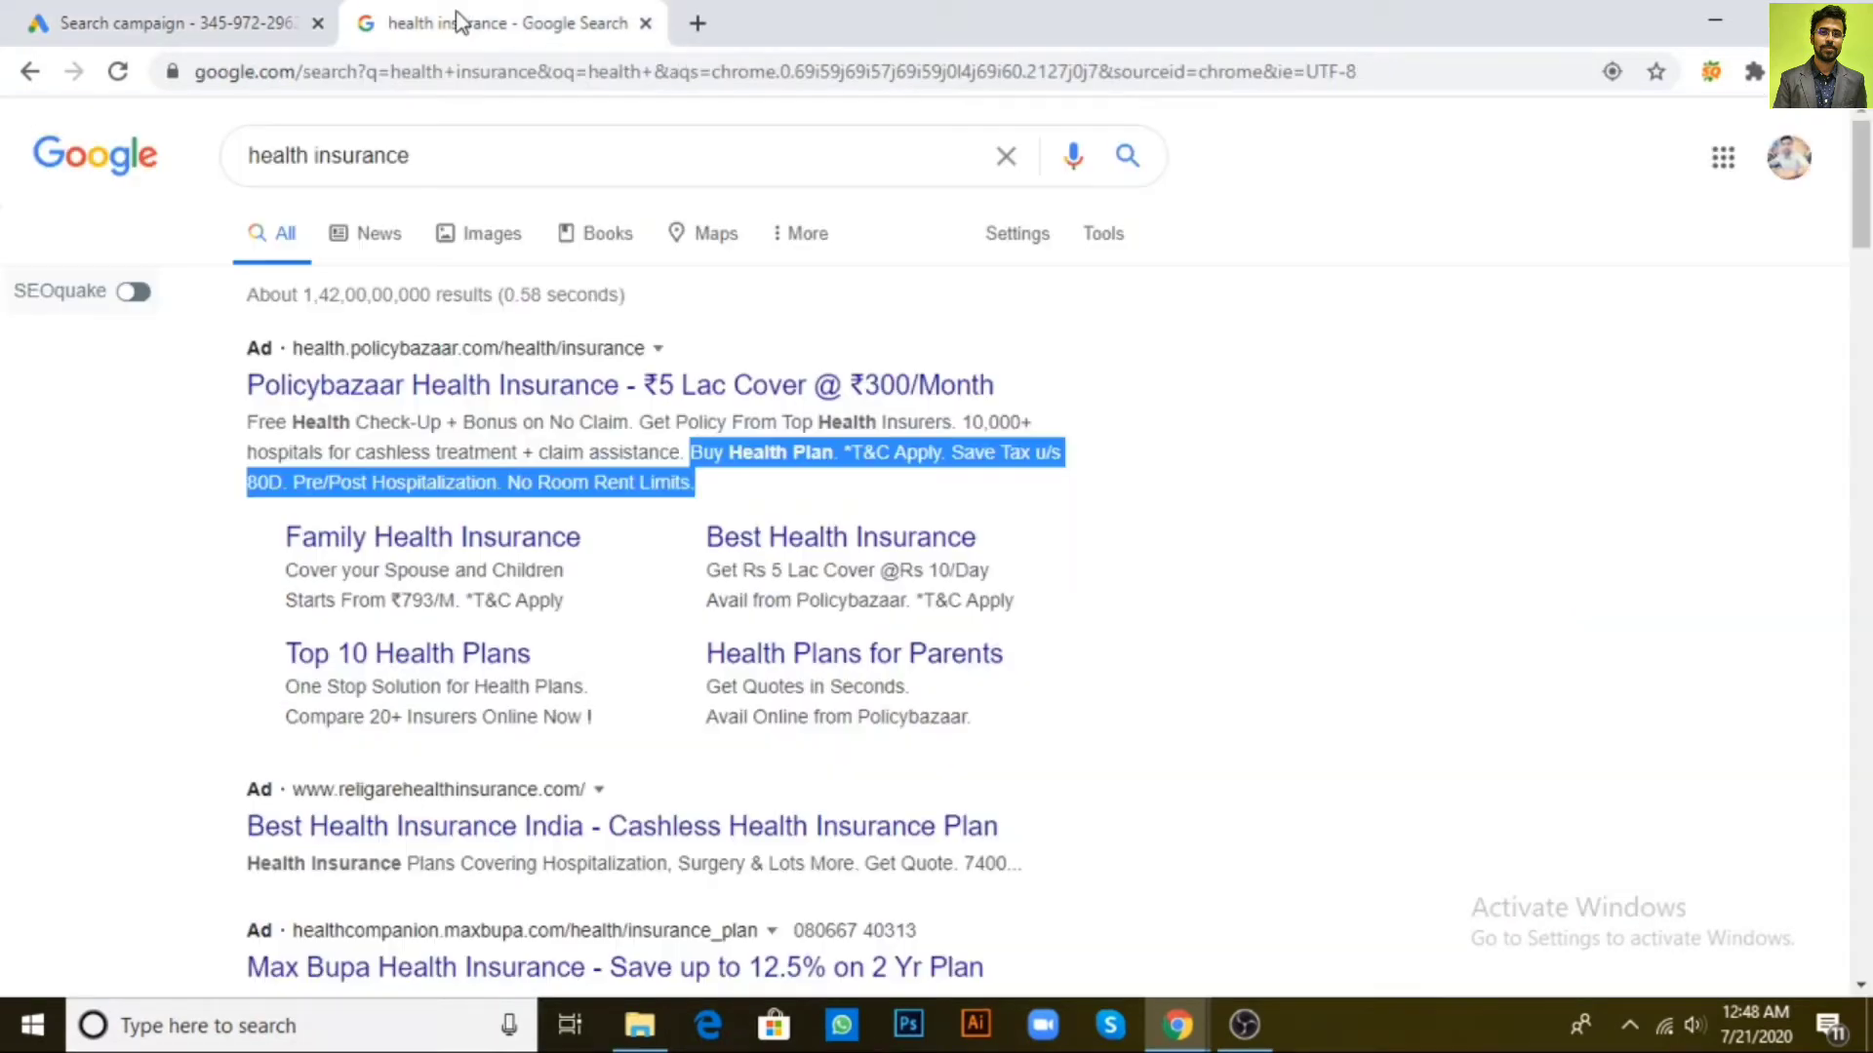
pyautogui.click(1400, 496)
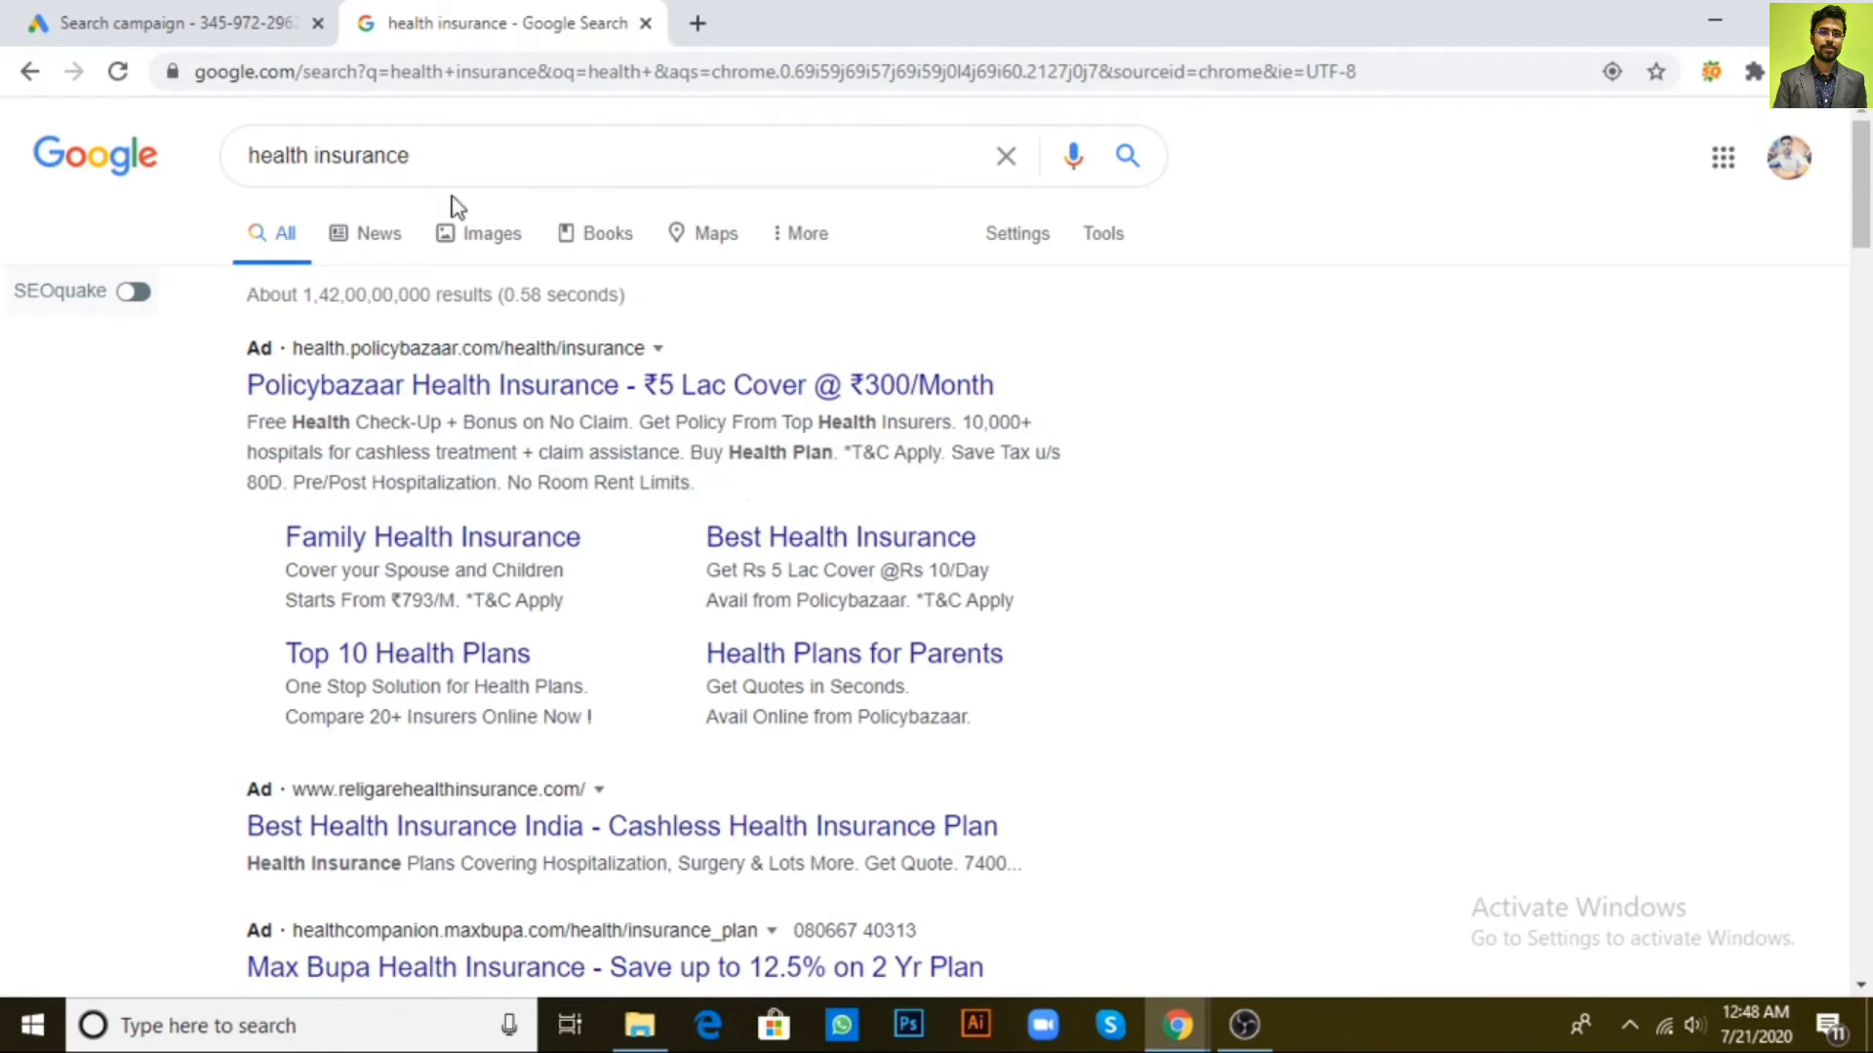
pyautogui.click(452, 161)
pyautogui.hotkey('ctrl', 'a')
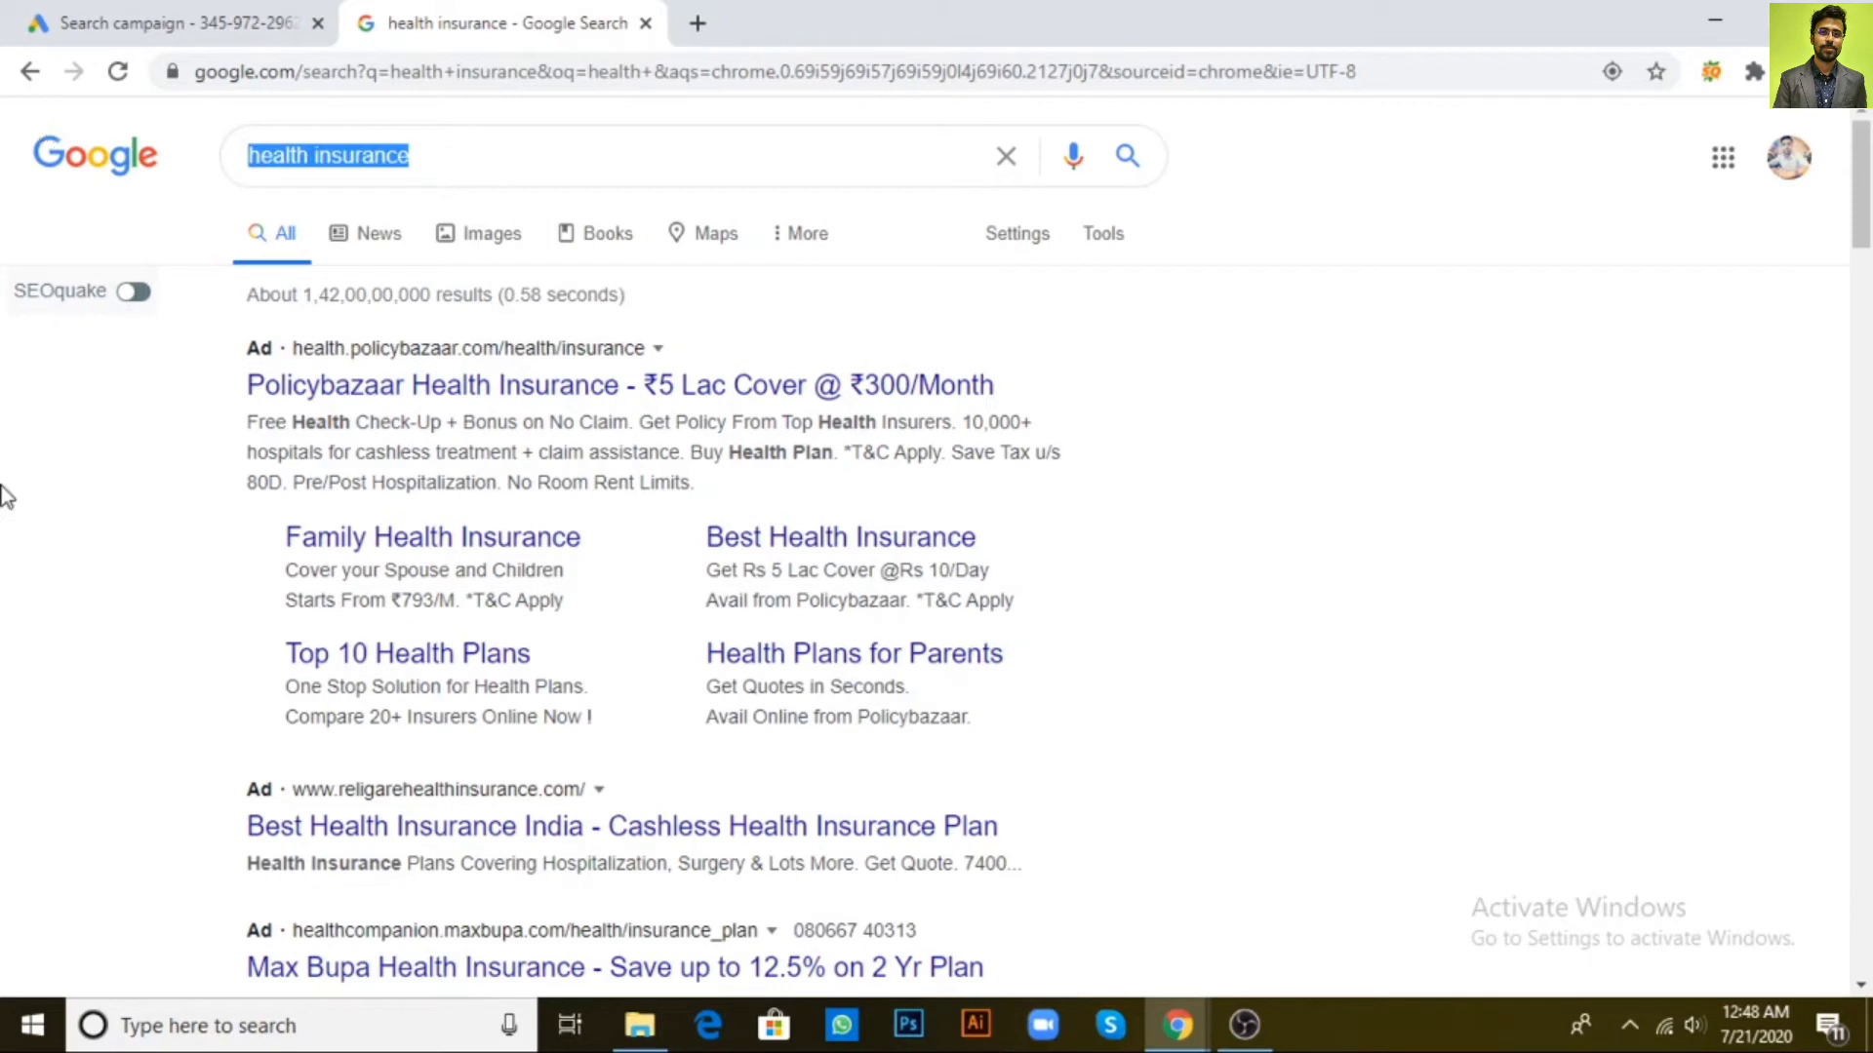
pyautogui.write('call exte')
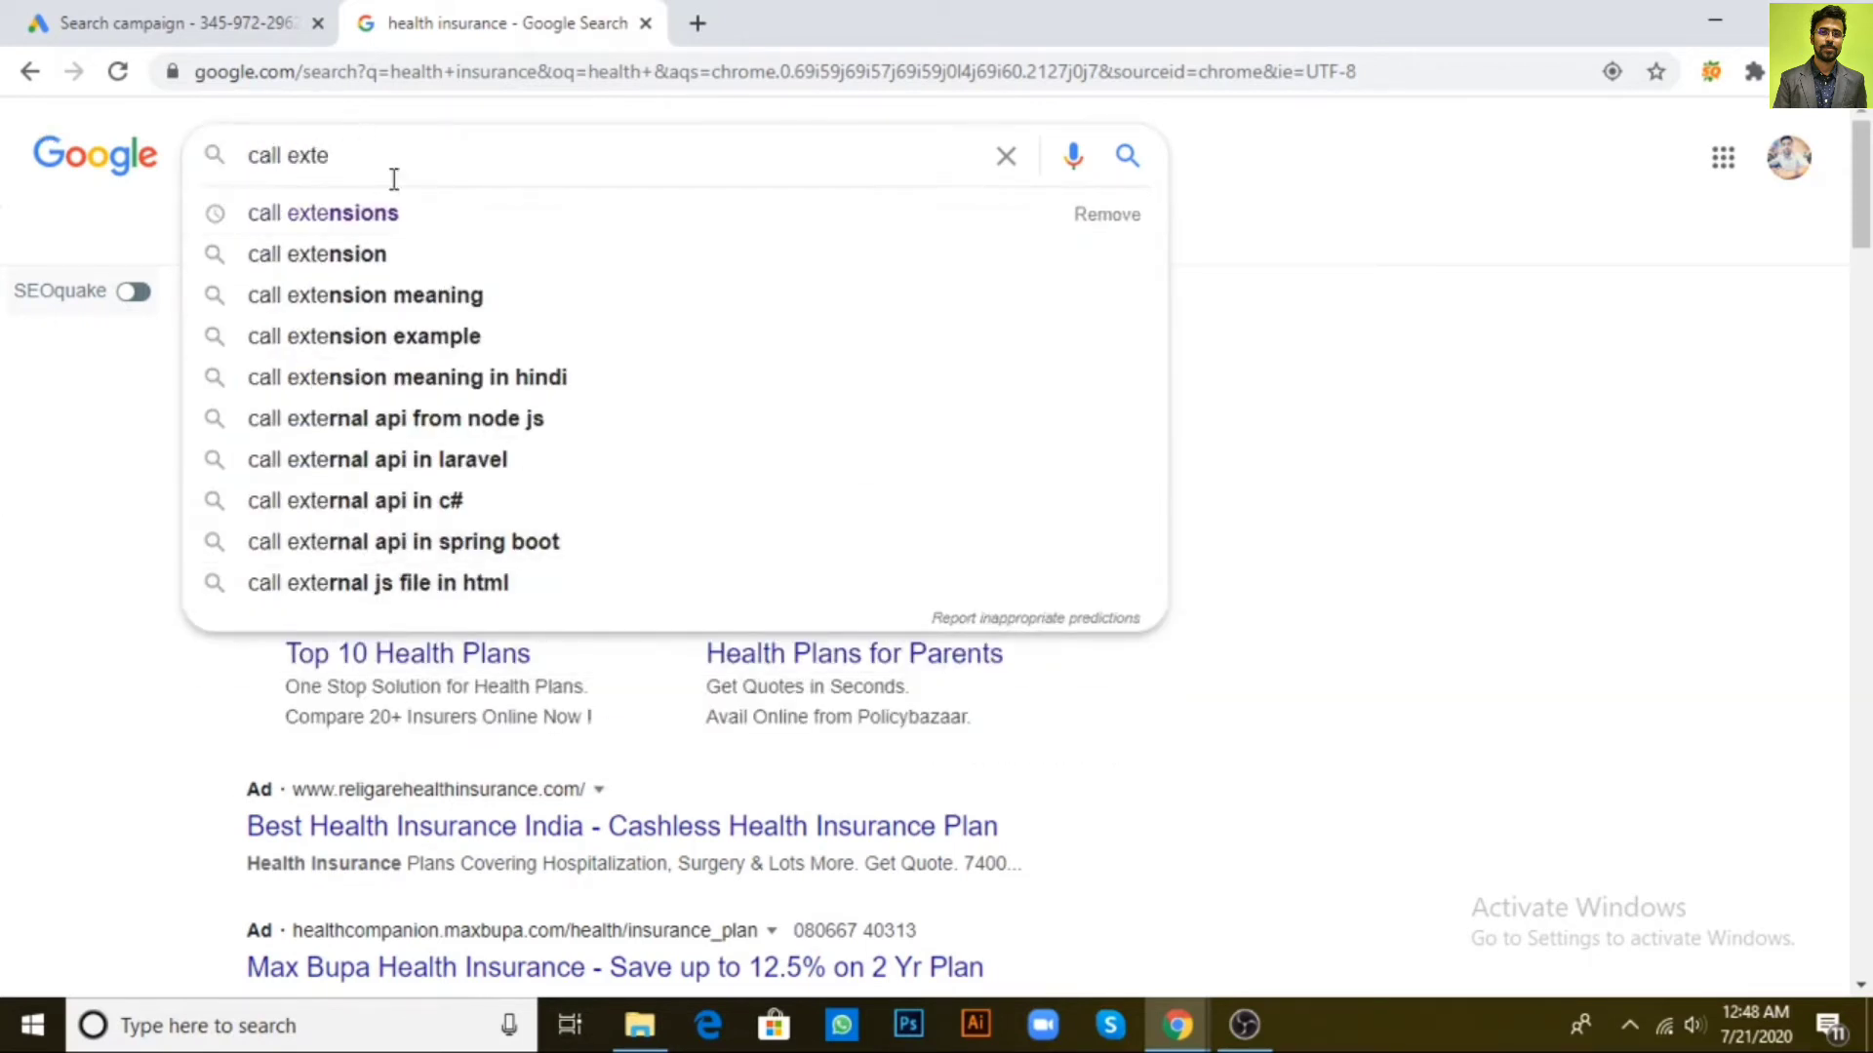
pyautogui.click(400, 213)
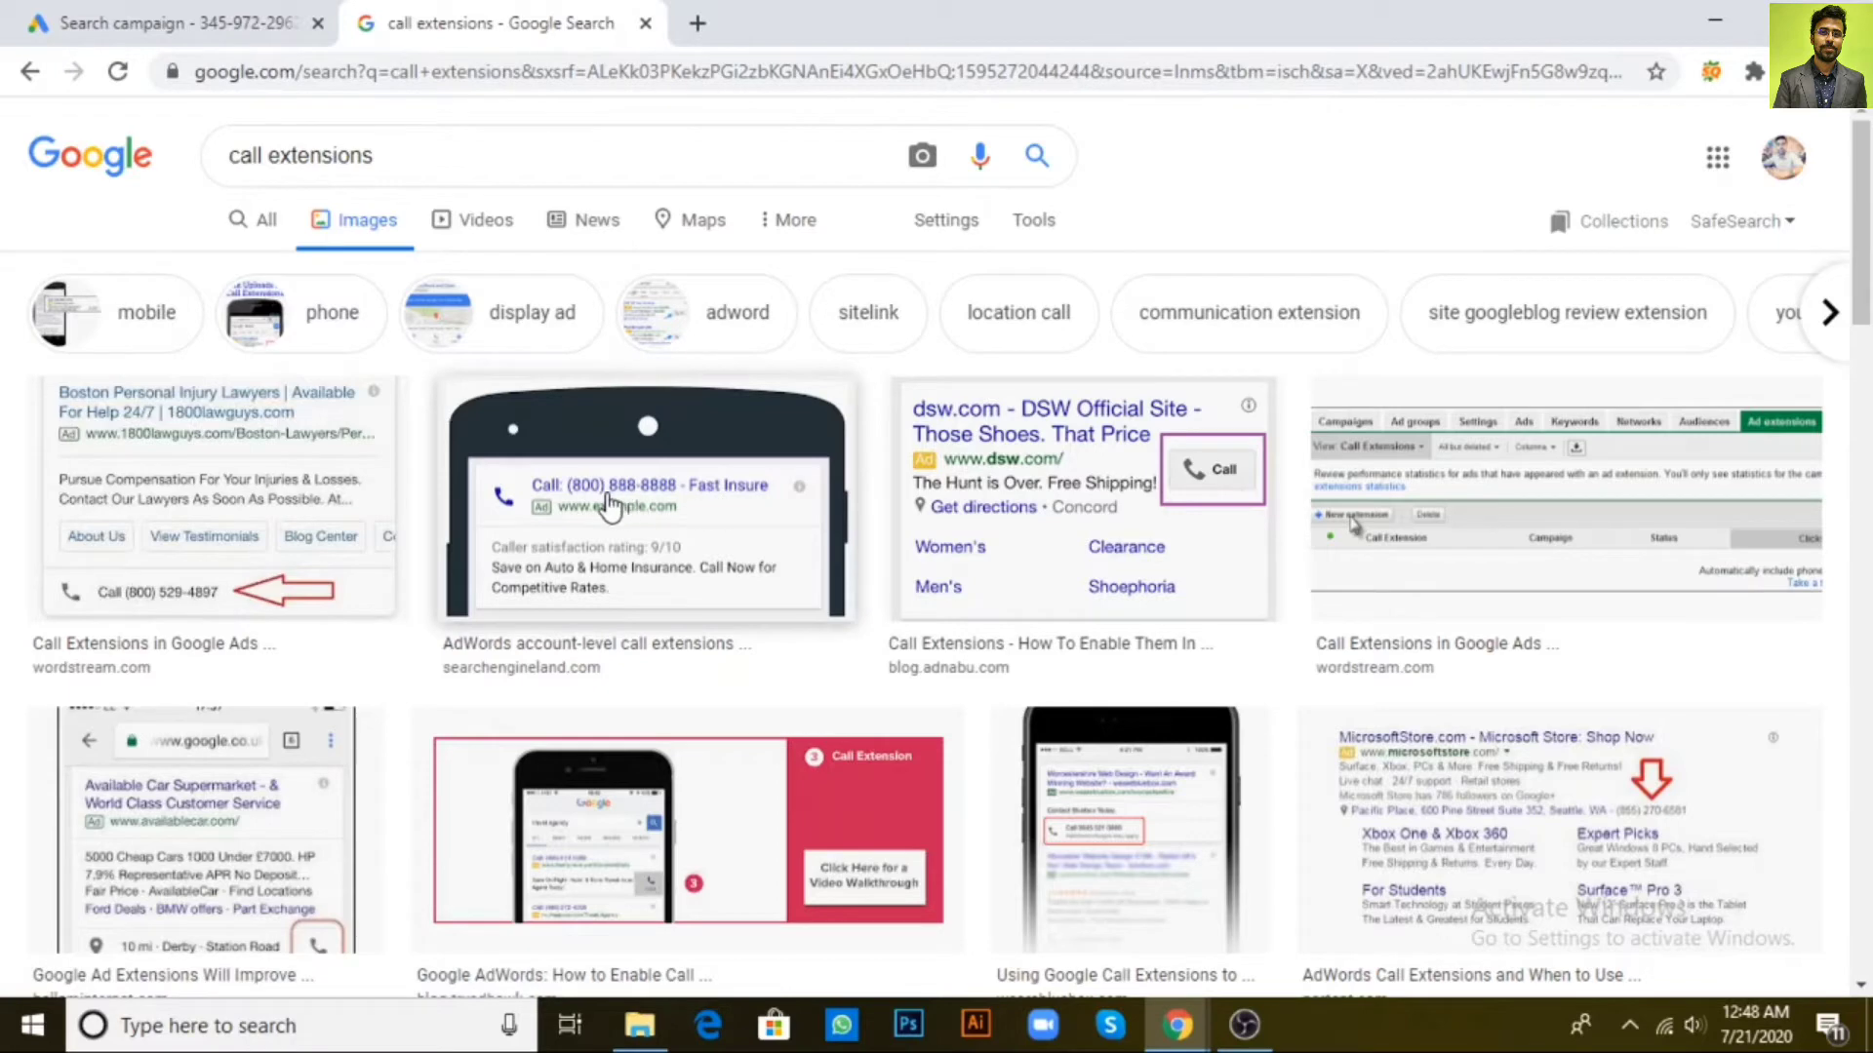
pyautogui.click(1219, 878)
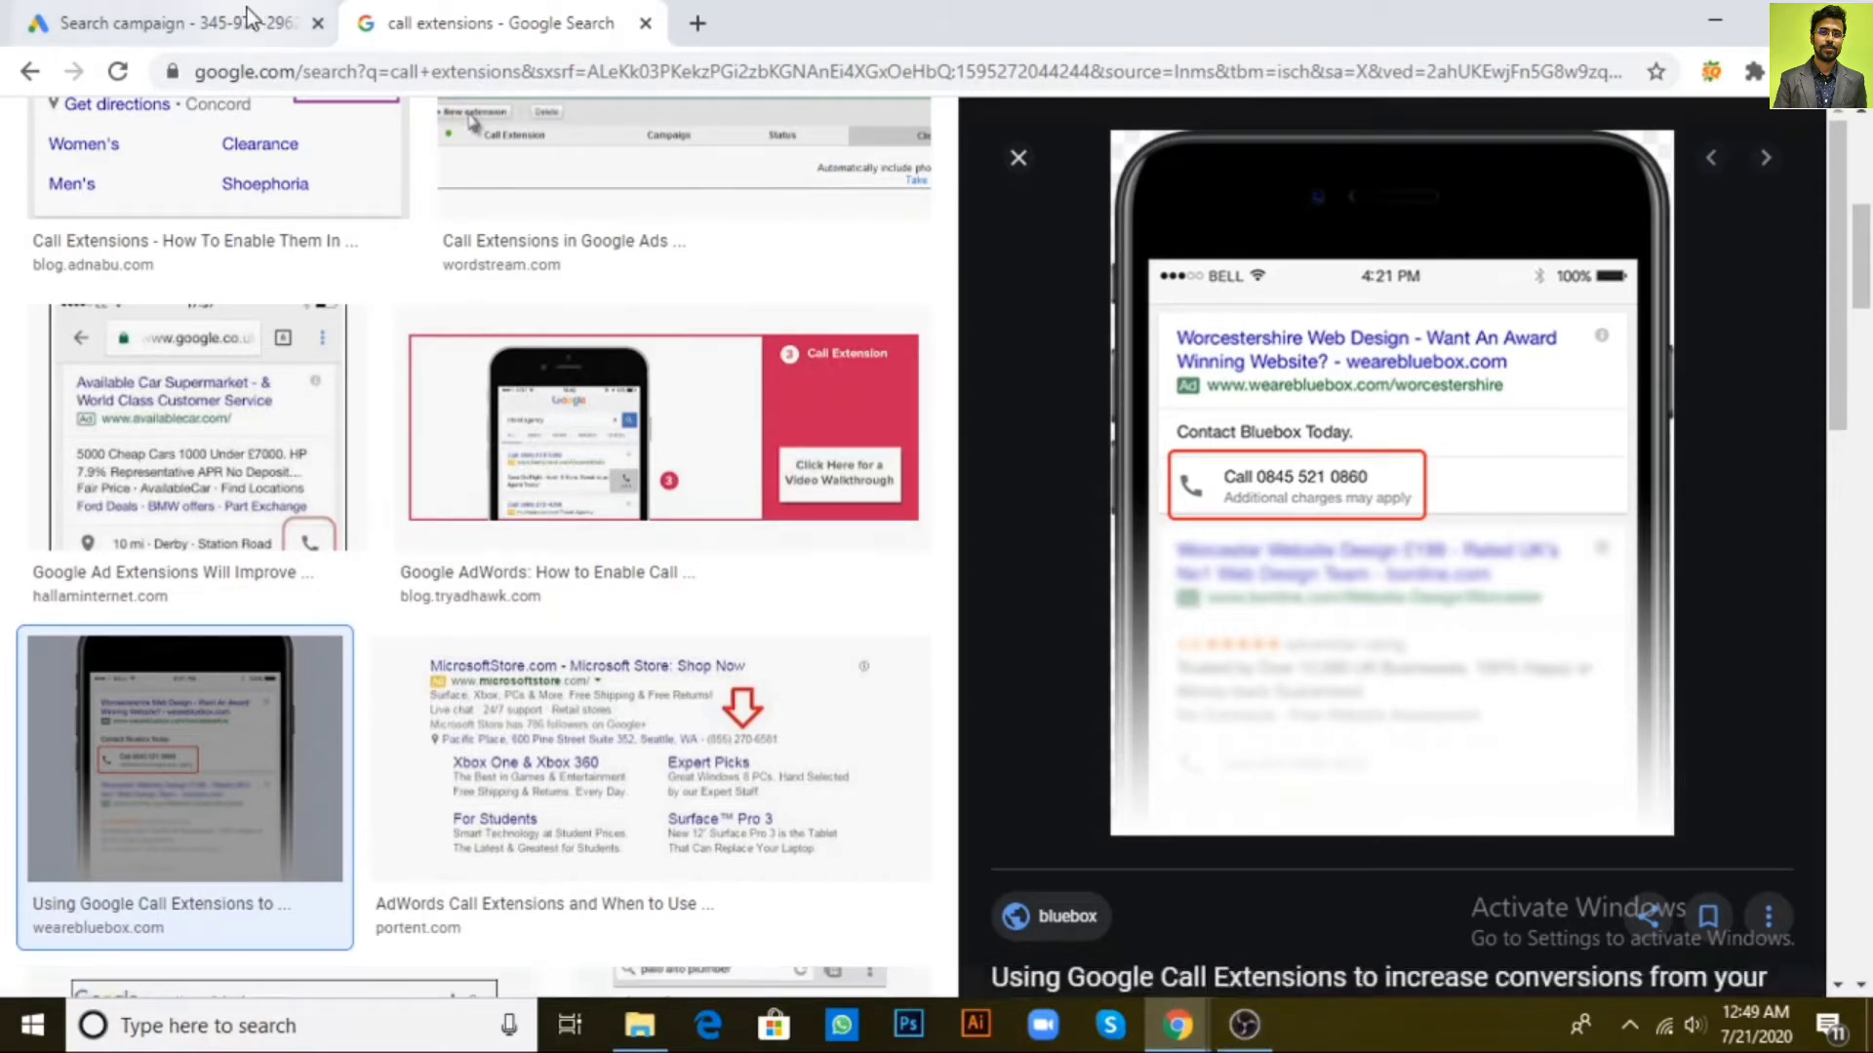
pyautogui.click(176, 22)
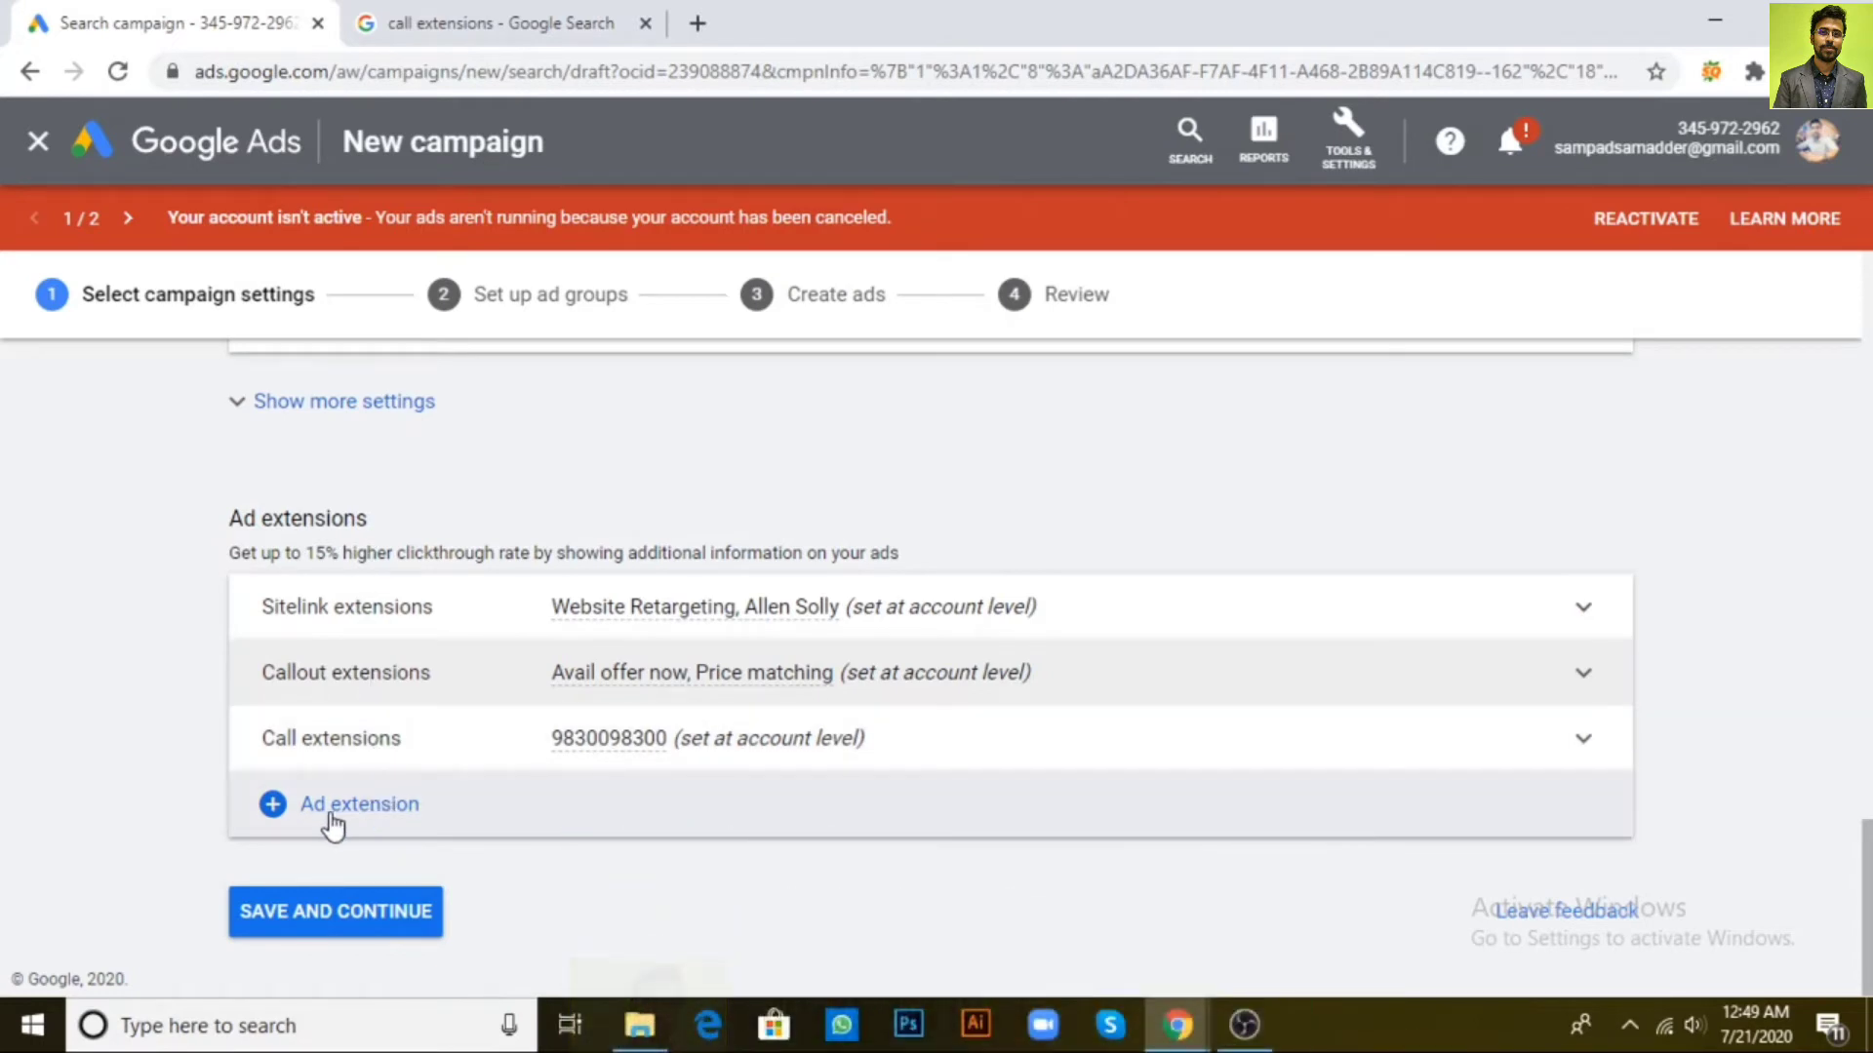
# Open the list of additional ad extension types in the campaign draft and search Google Images for "structured snippet extensions"
pyautogui.click(333, 825)
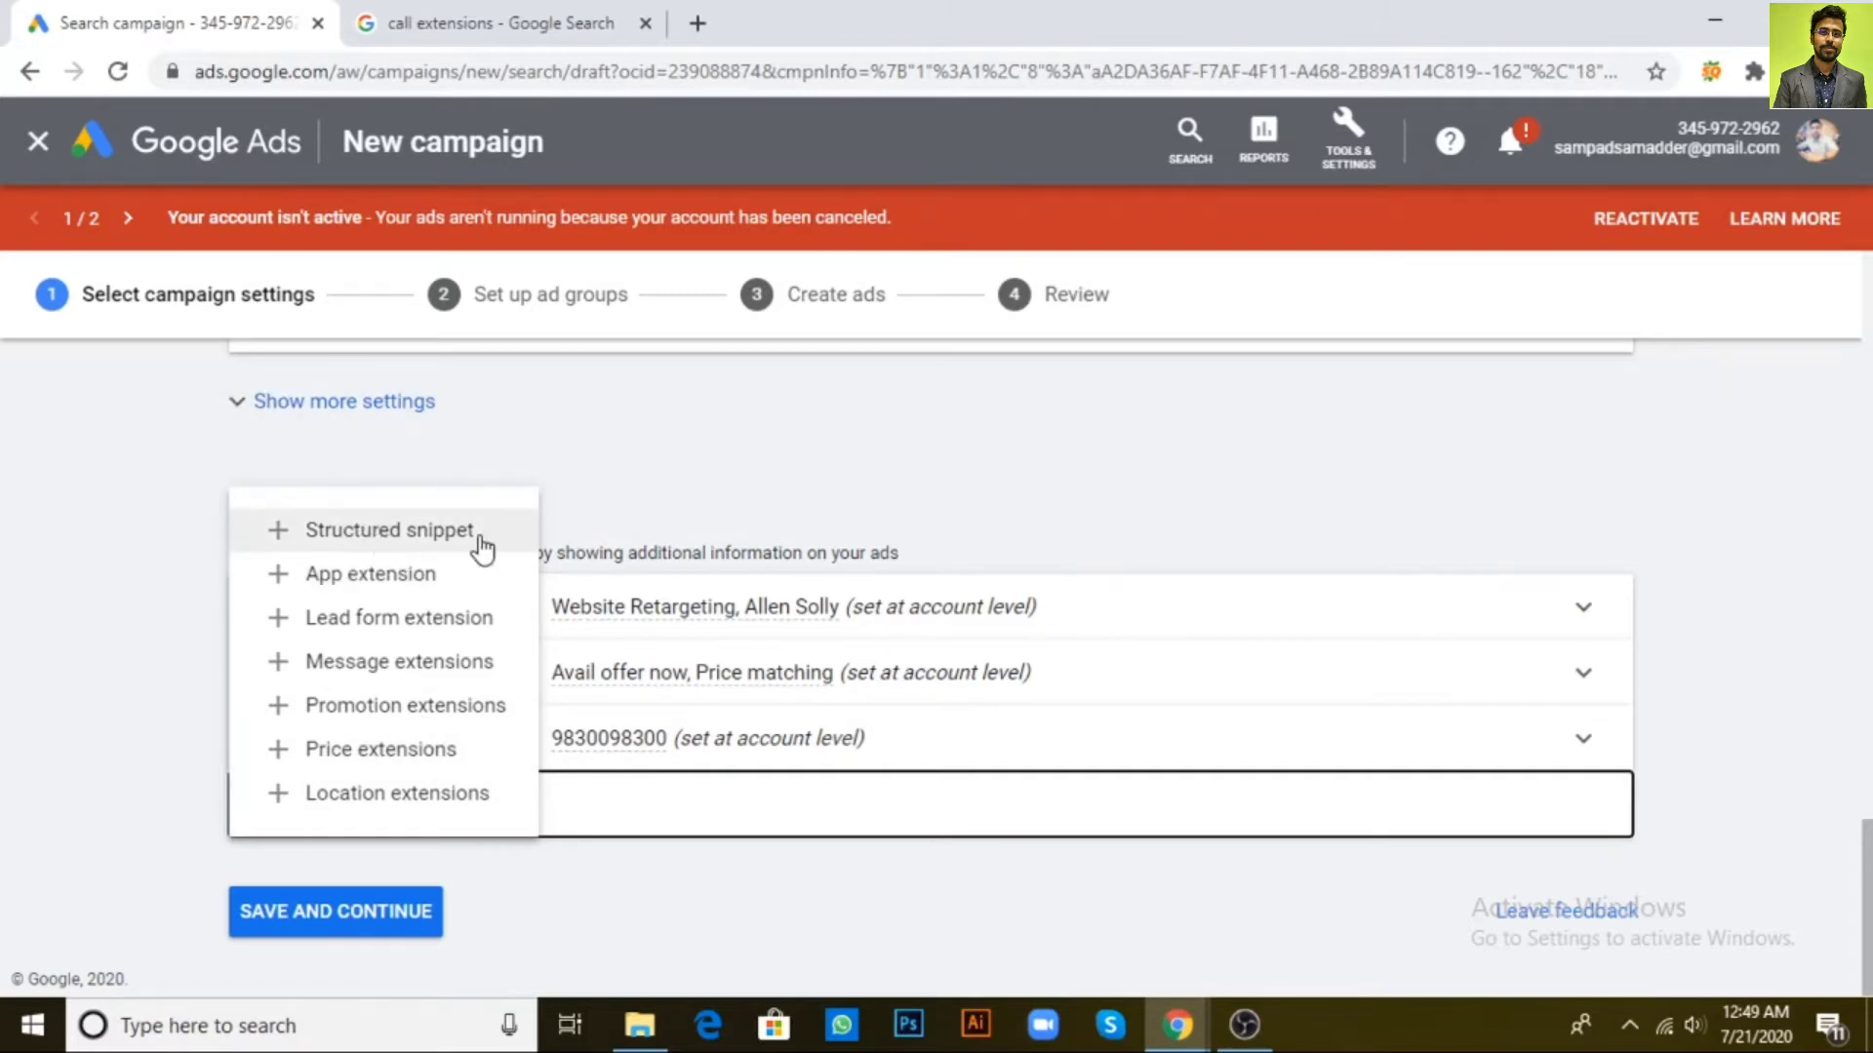
pyautogui.click(546, 8)
pyautogui.scroll(6, 485, 441)
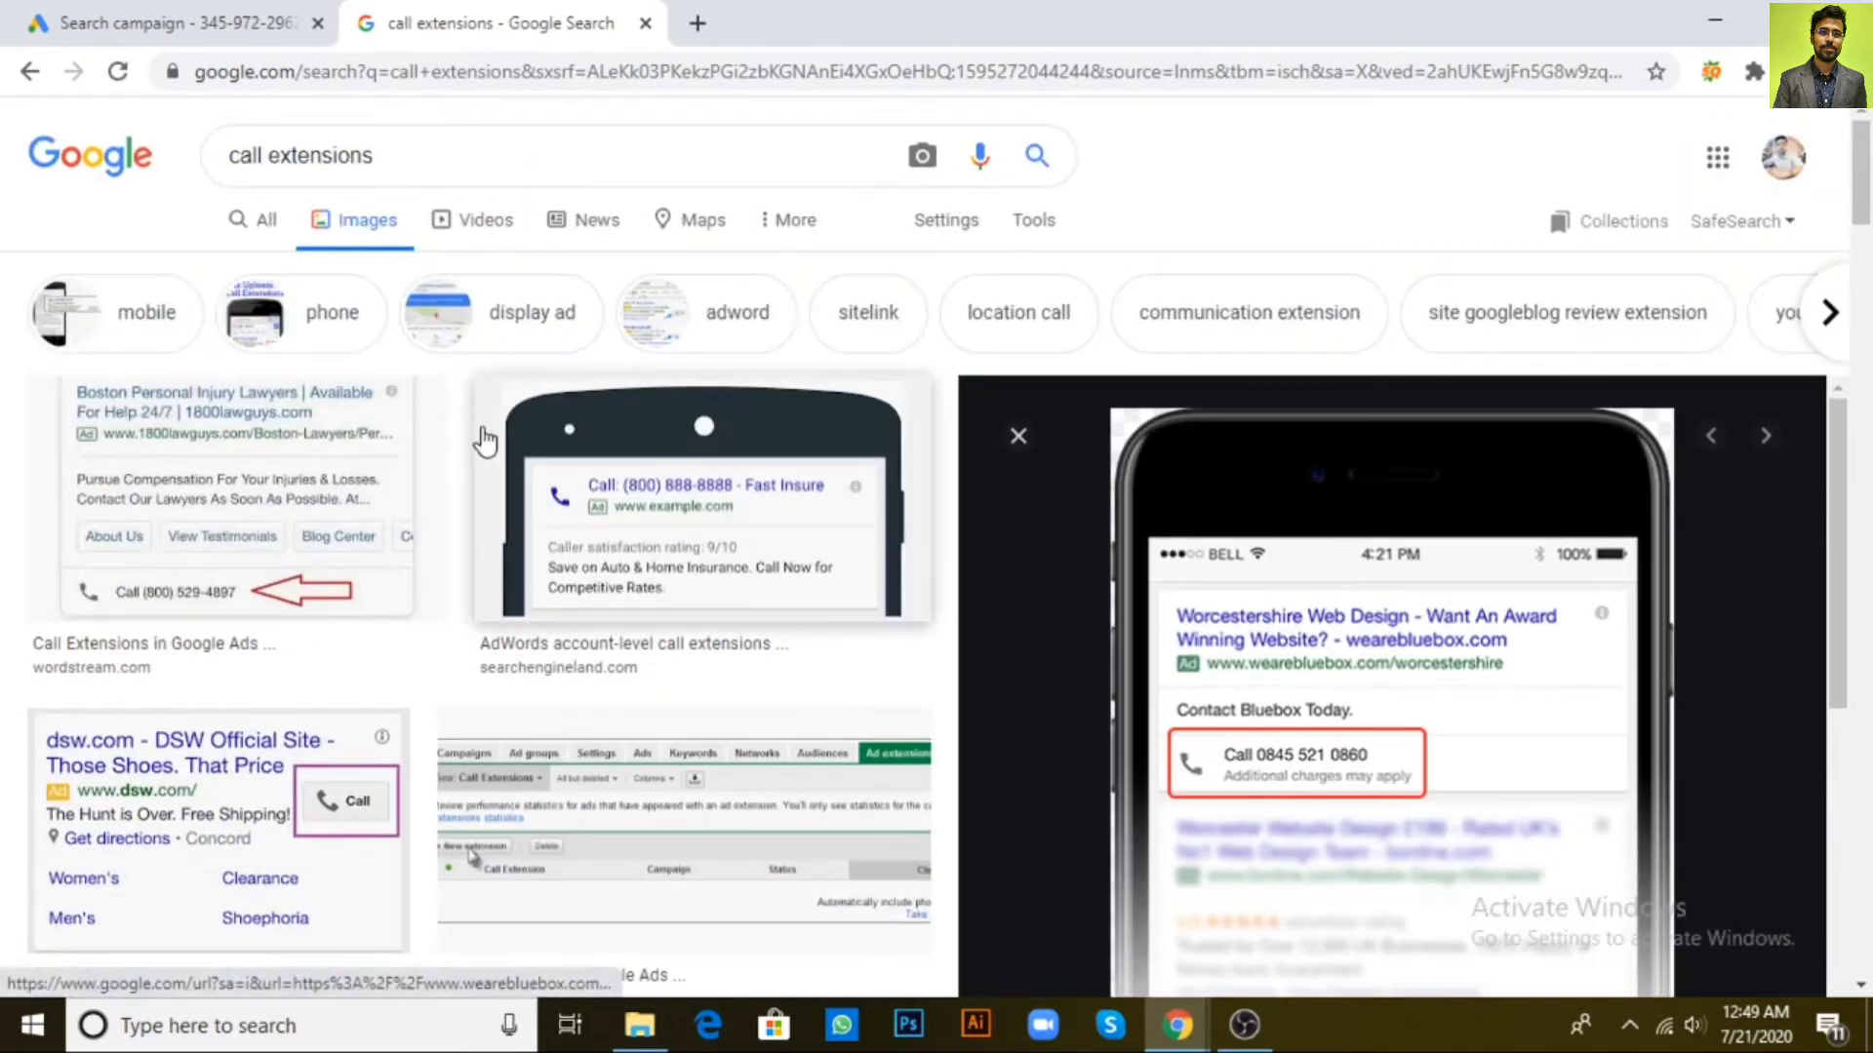
pyautogui.moveTo(263, 156); pyautogui.dragTo(196, 164)
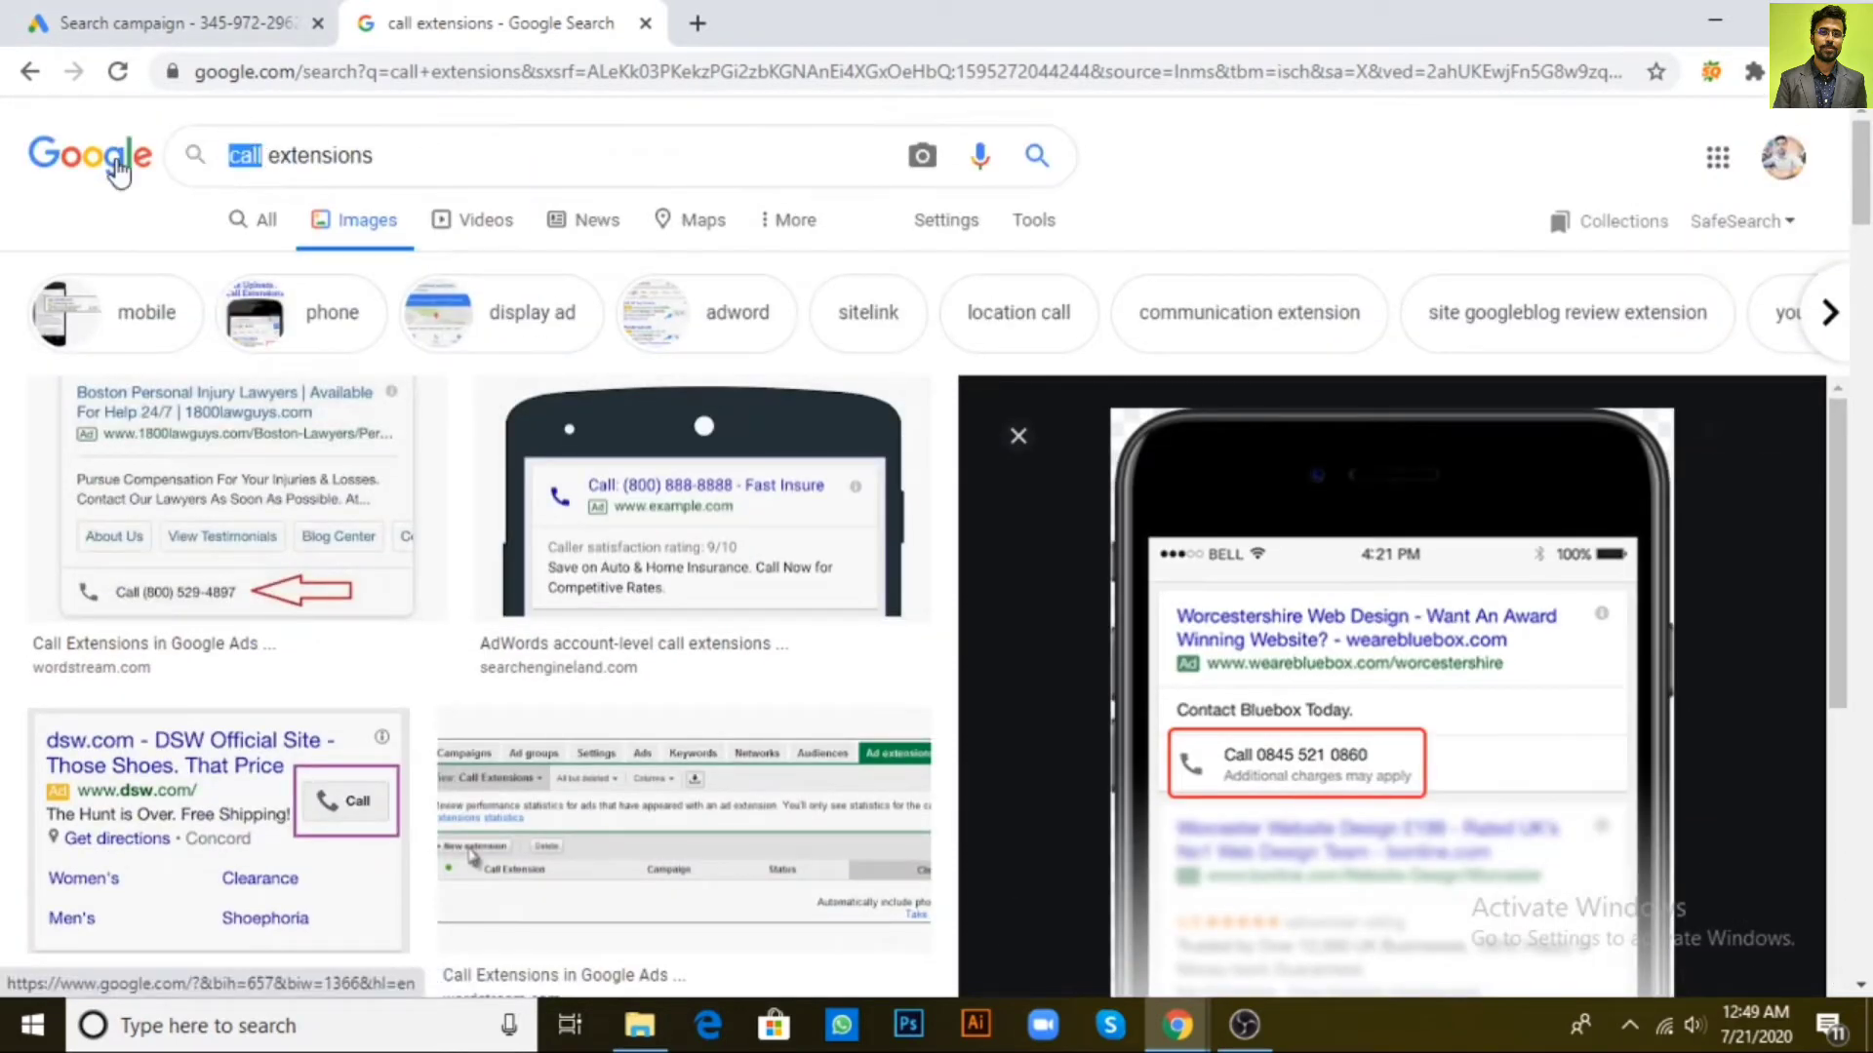
pyautogui.write('struc')
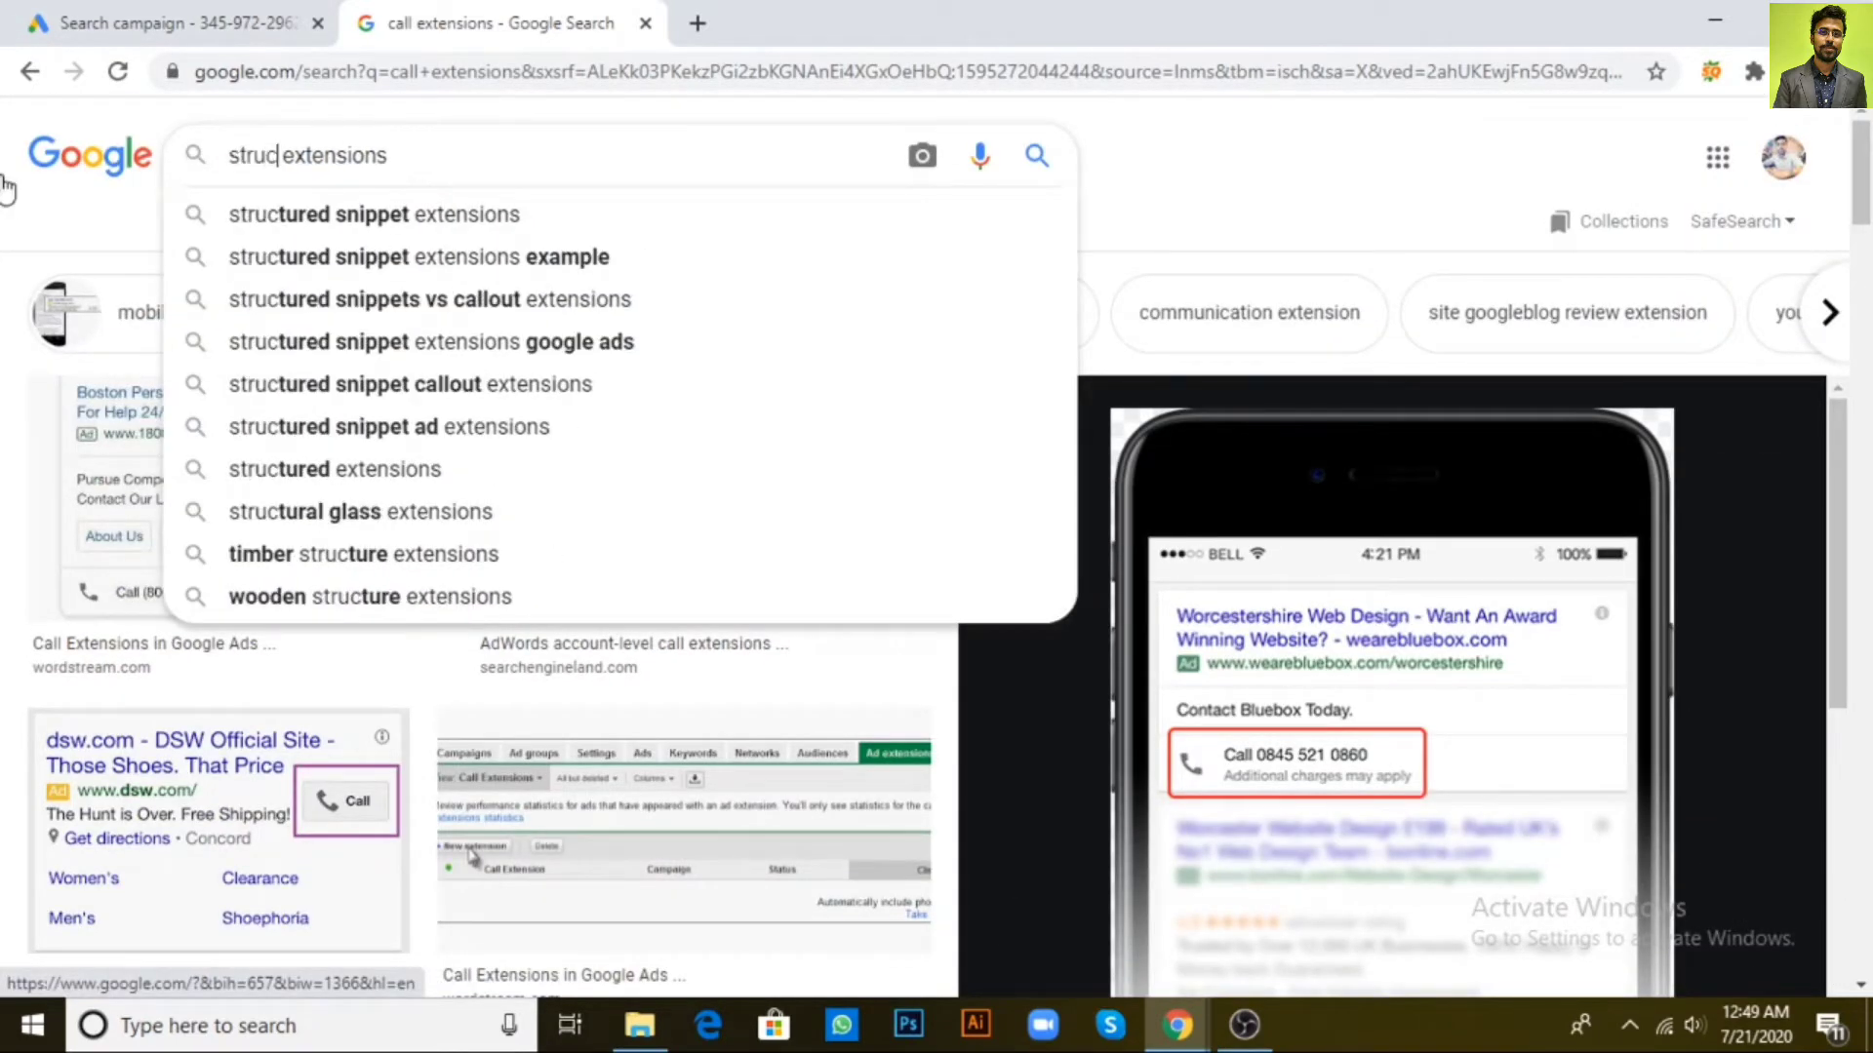
pyautogui.click(353, 215)
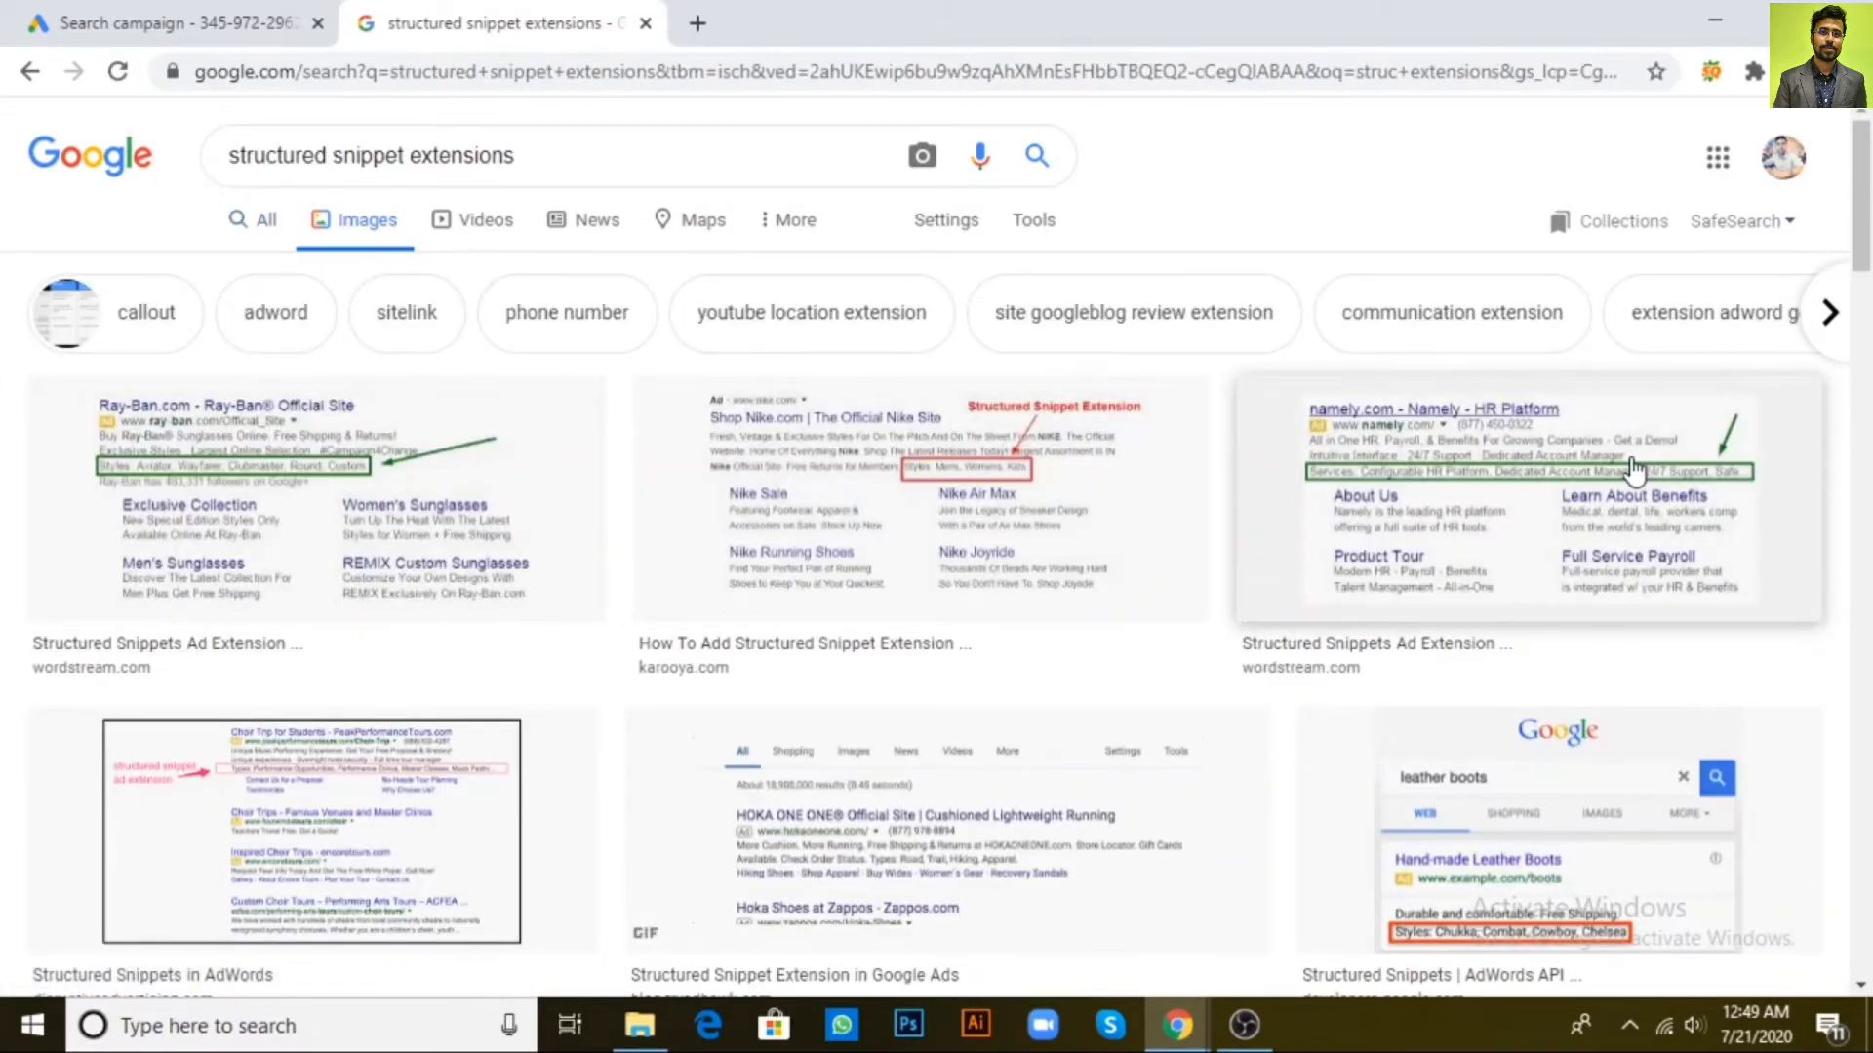
# Enlarge the results page and examine the leather boots, namely.com and tiresplus.com structured snippet examples
pyautogui.click(1535, 897)
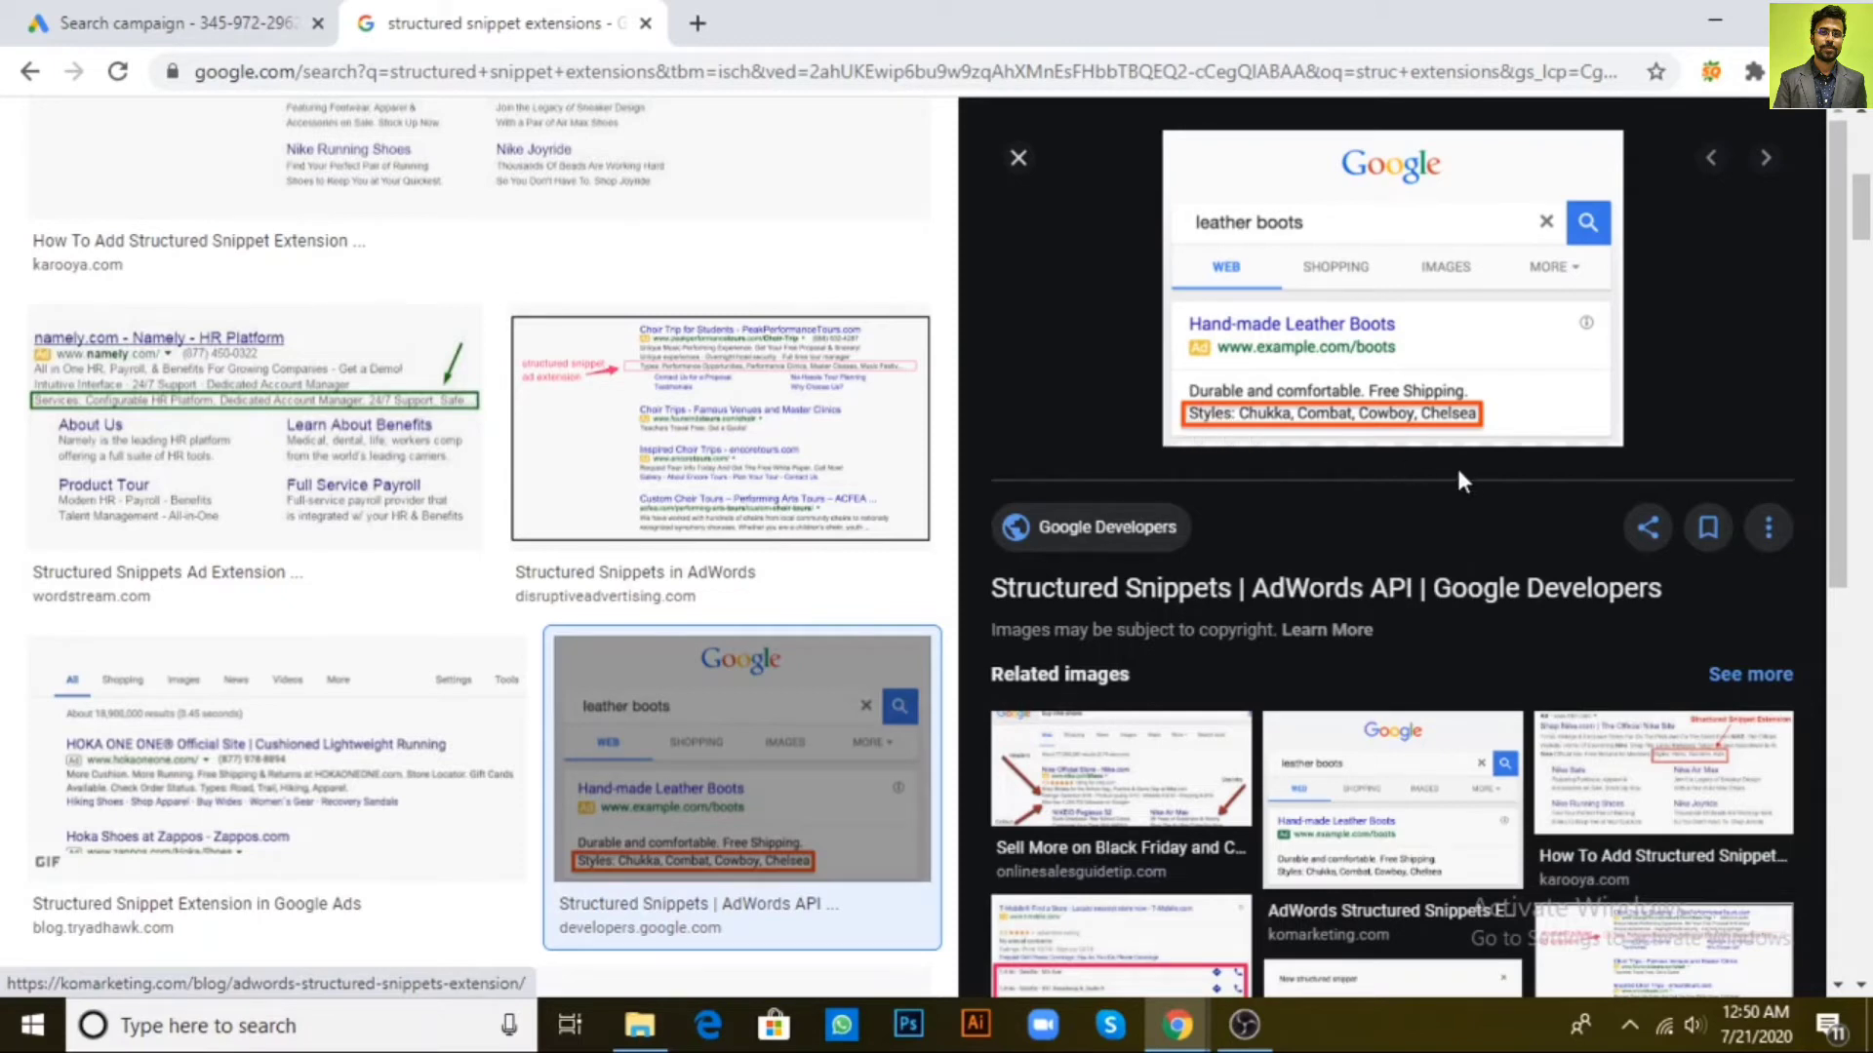
pyautogui.hotkey('ctrl', '+')
pyautogui.hotkey('ctrl', '+')
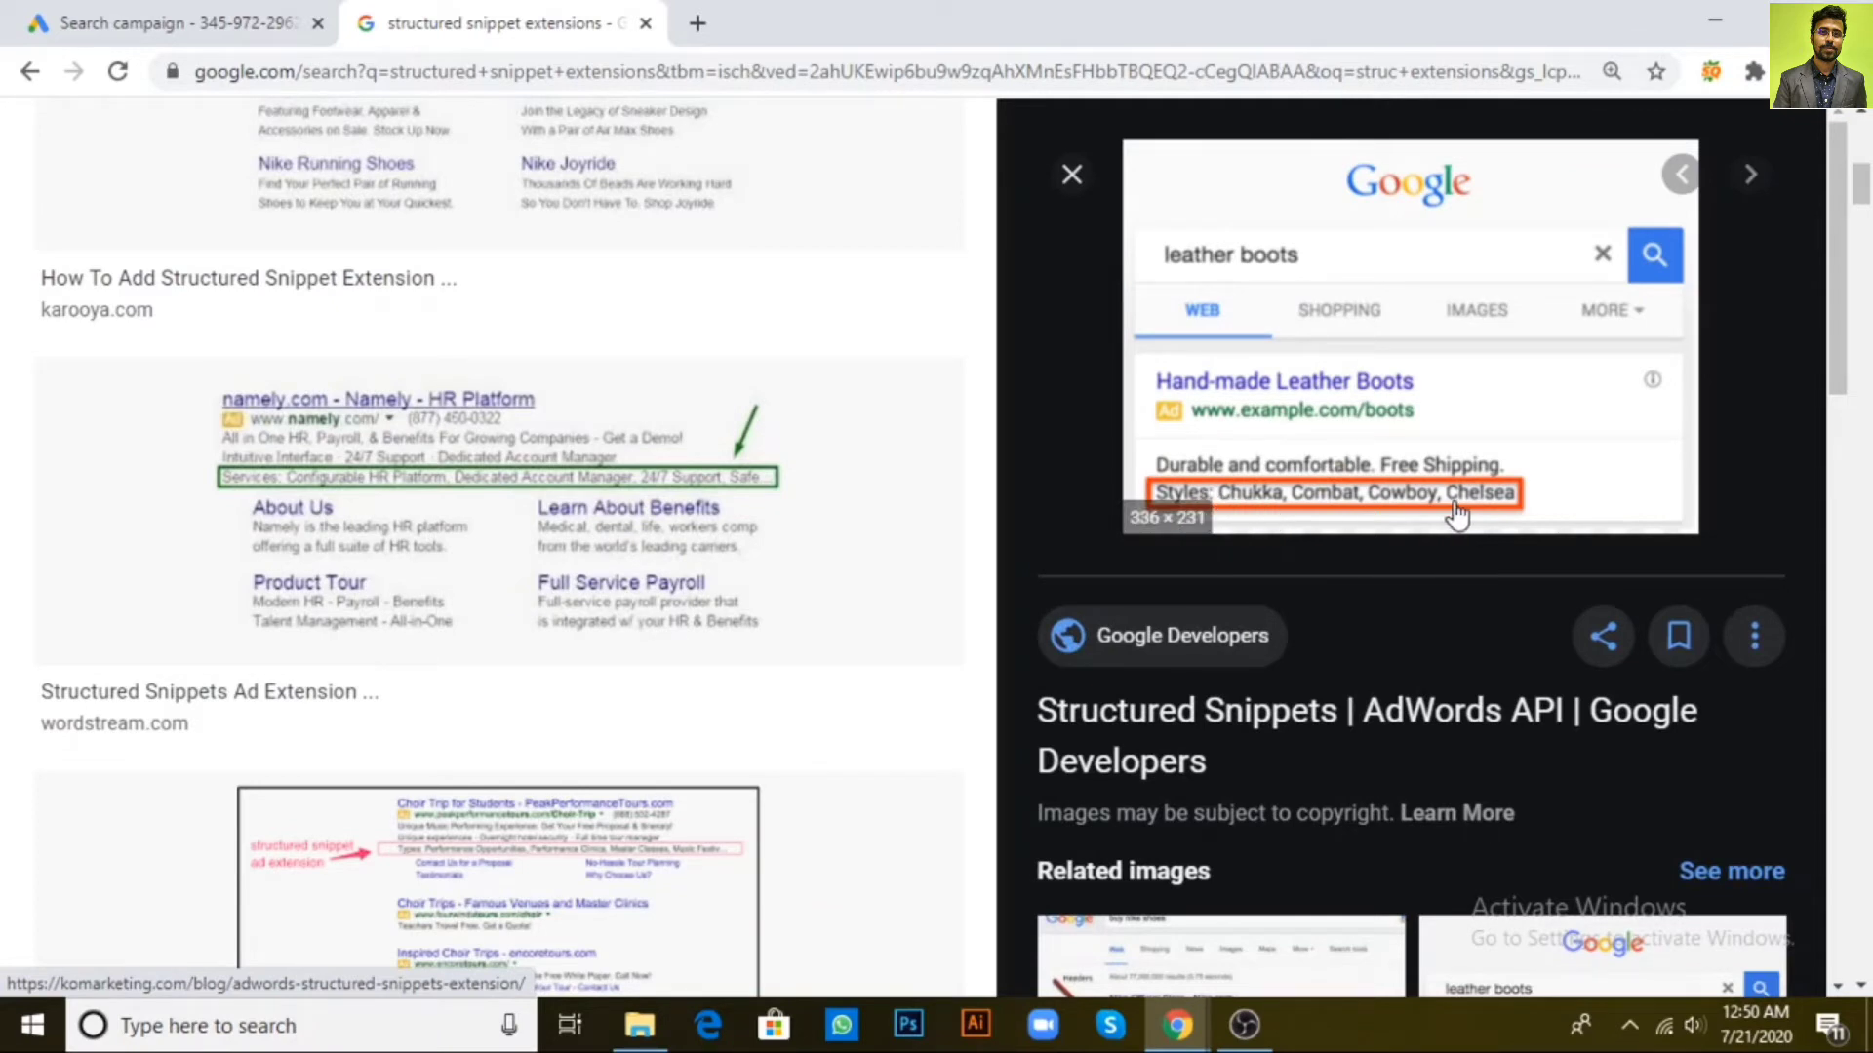
pyautogui.click(487, 402)
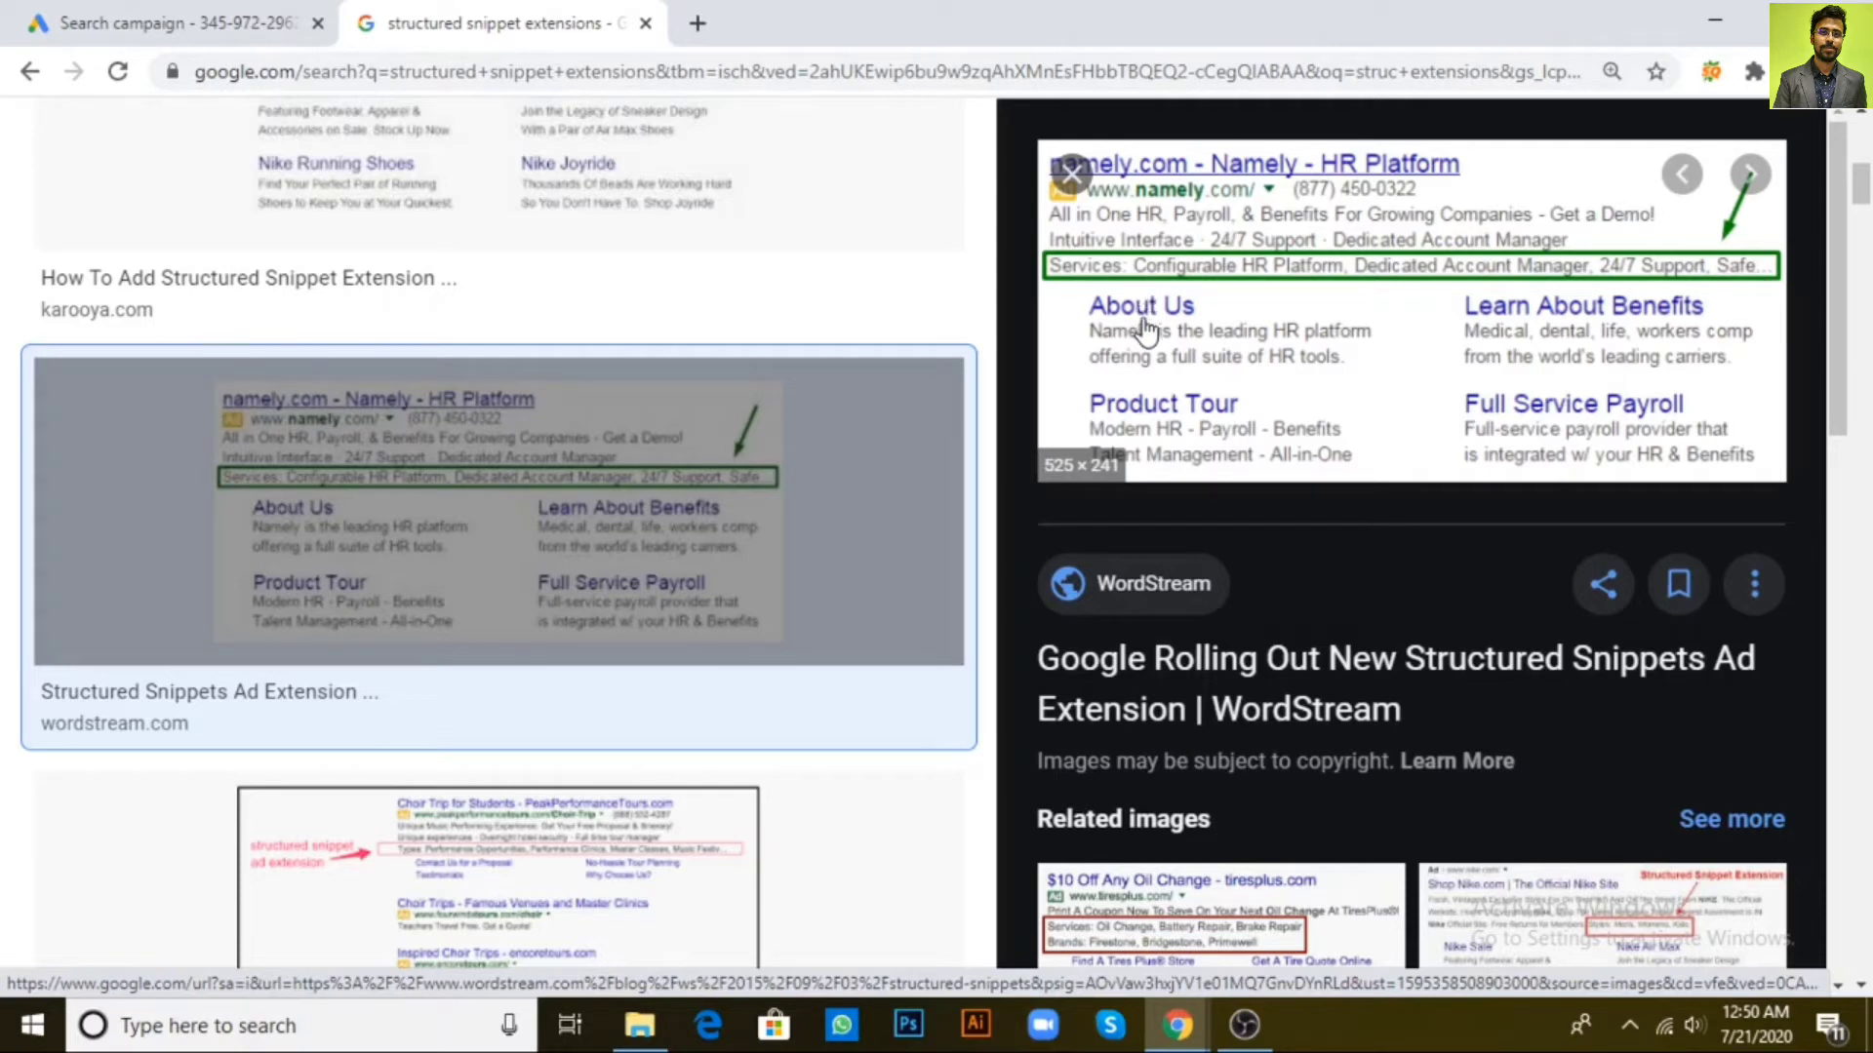
pyautogui.click(1186, 914)
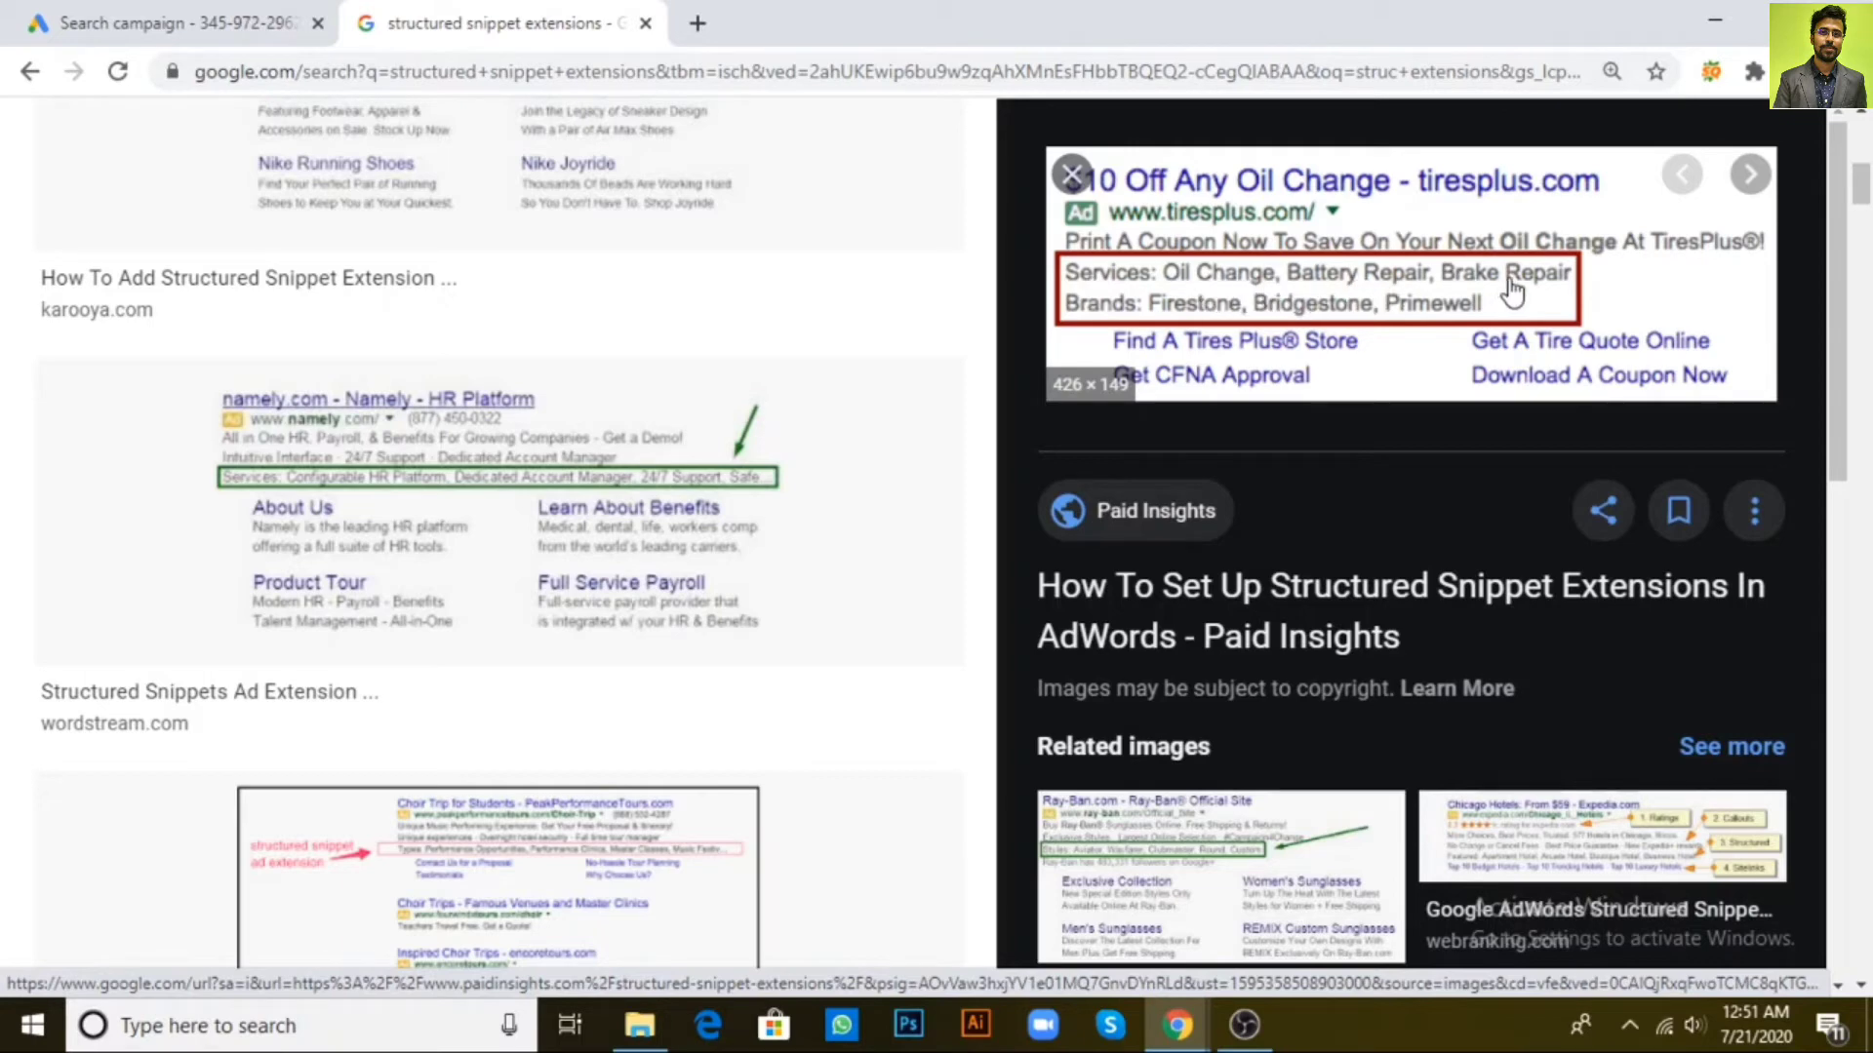
# Check the draft's extension list, search Google Images for "app extensions" and examine the Amazon mobile app ad example
pyautogui.click(93, 9)
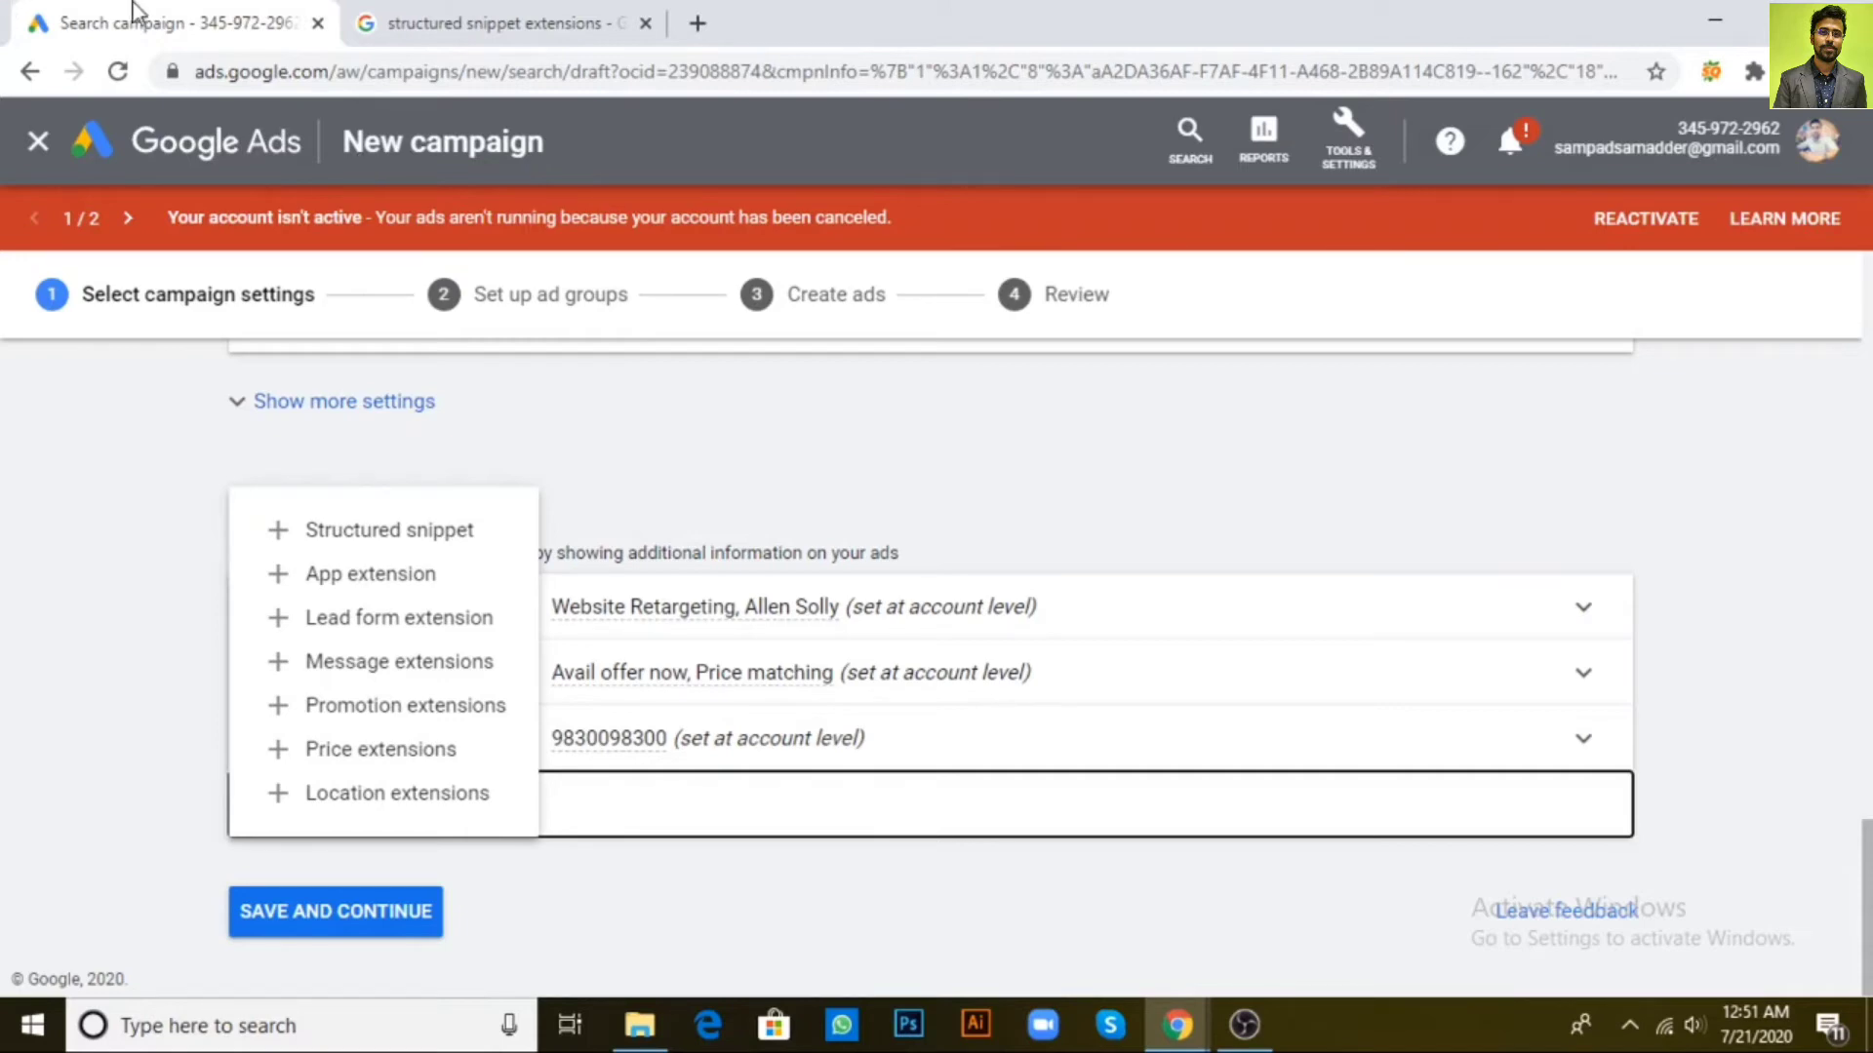
pyautogui.click(536, 23)
pyautogui.scroll(10, 453, 343)
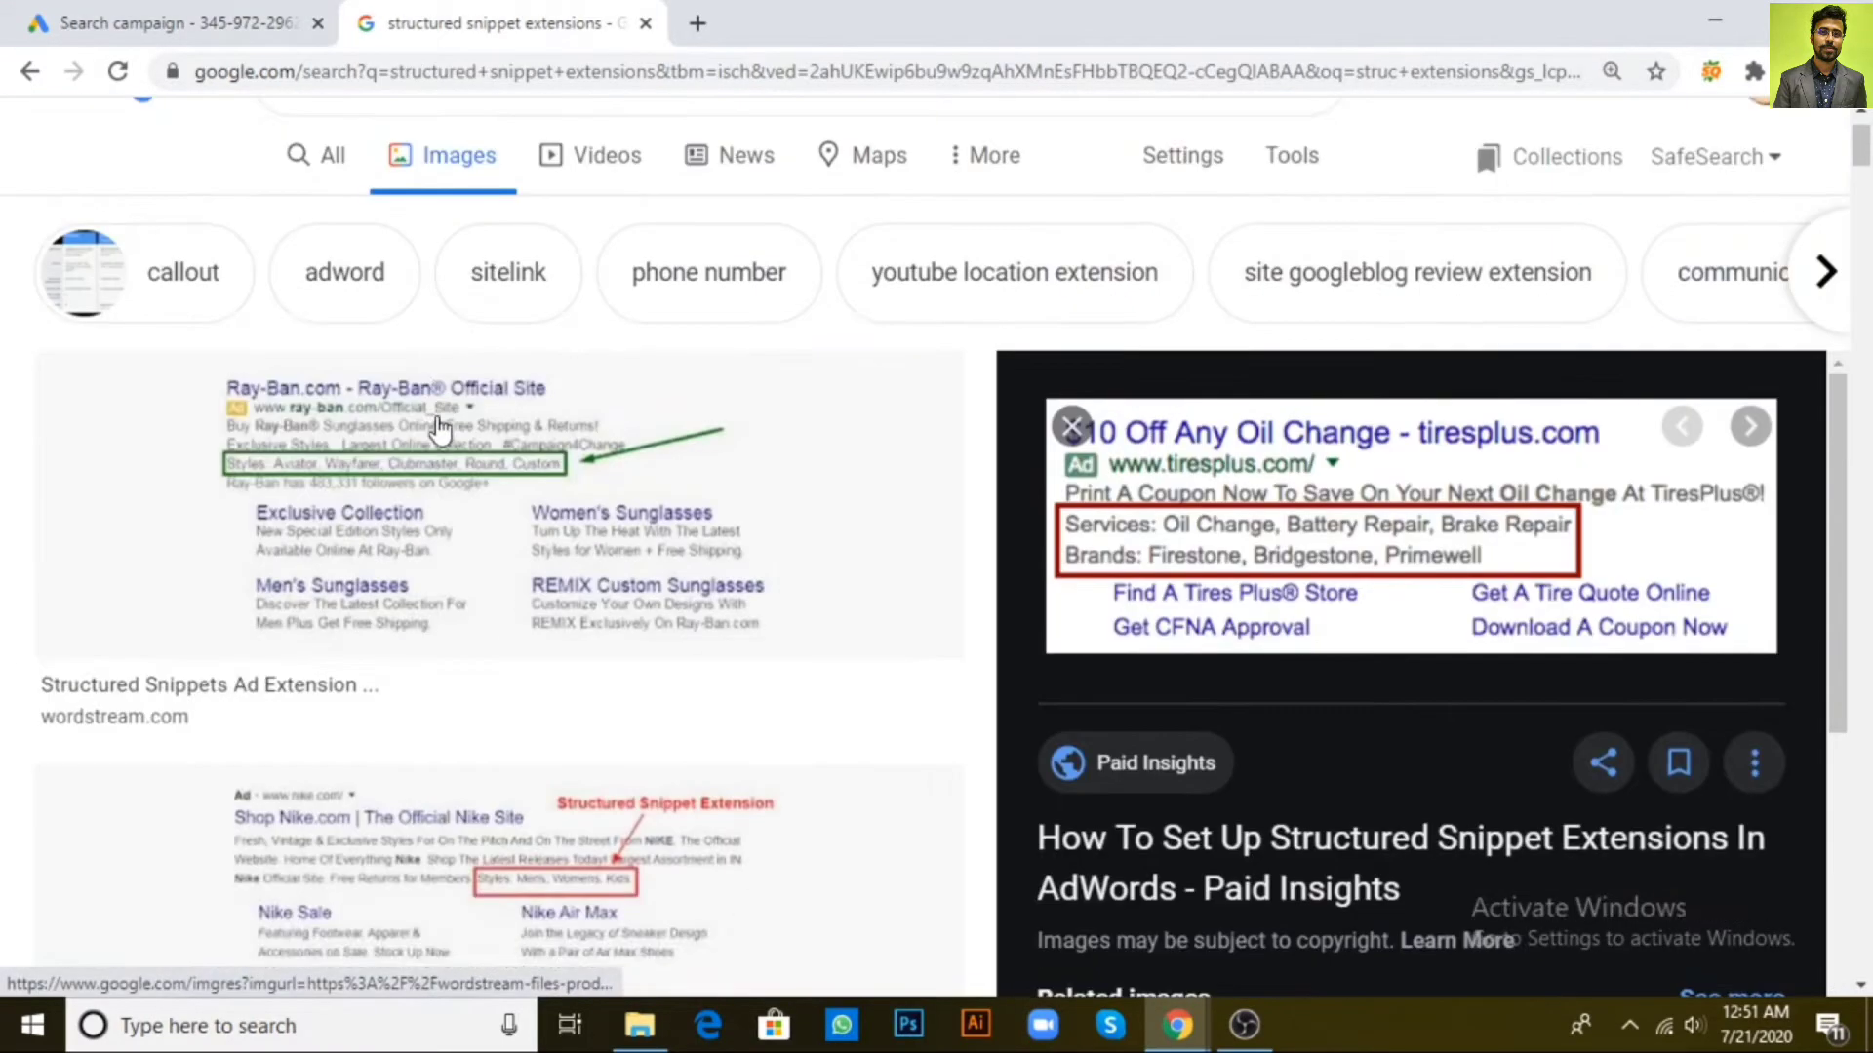
pyautogui.moveTo(512, 173); pyautogui.dragTo(283, 174)
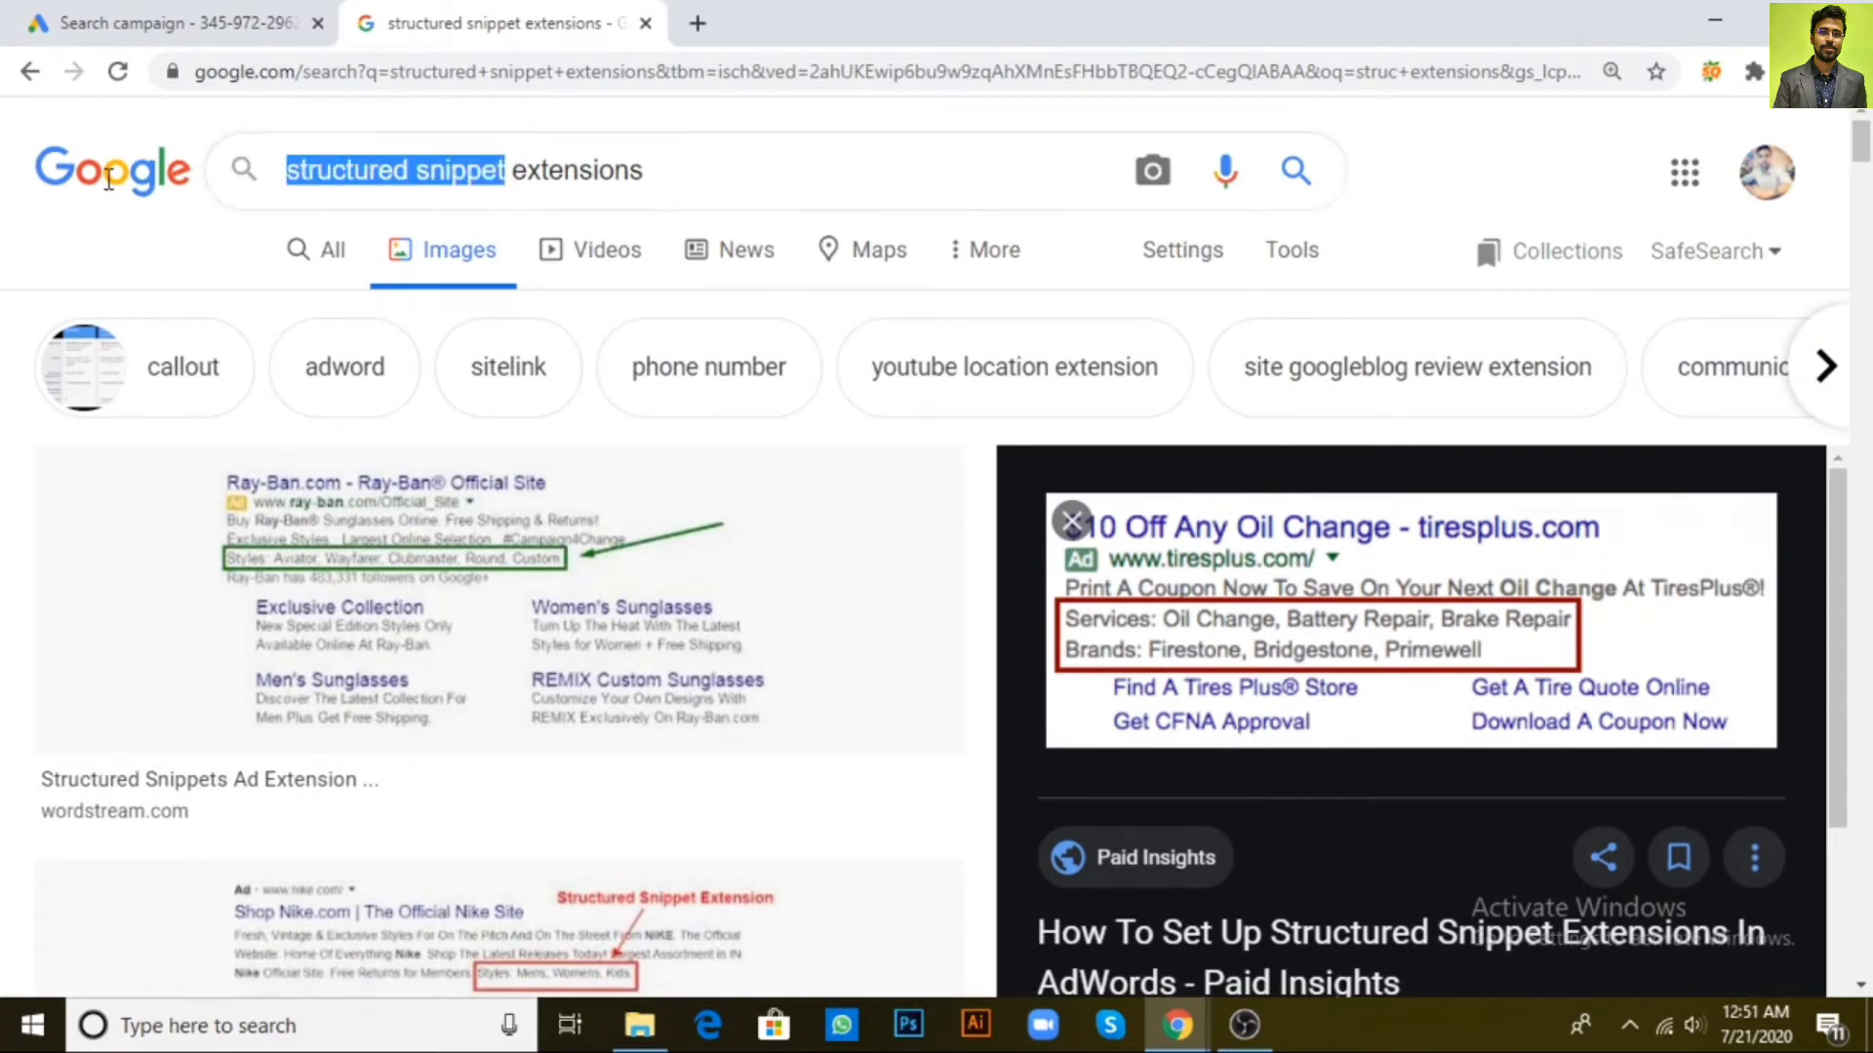
pyautogui.write('app')
pyautogui.press('Return')
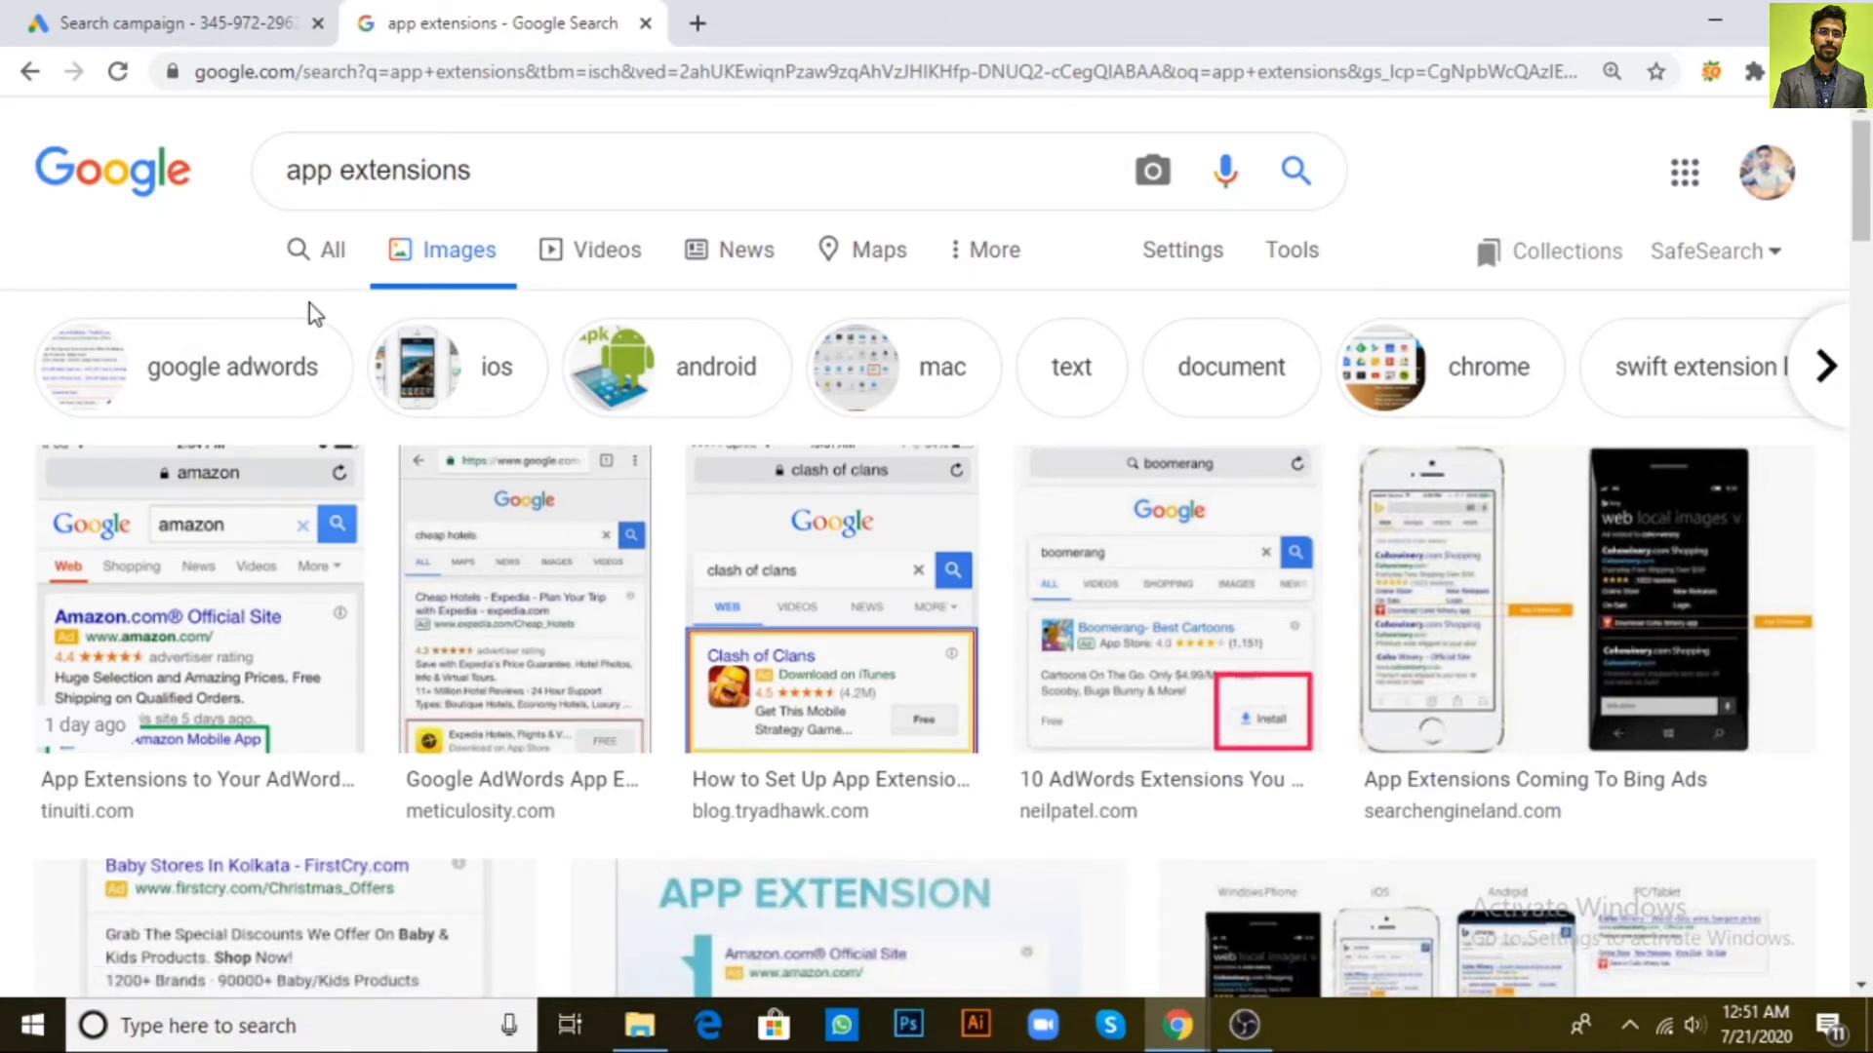
pyautogui.click(286, 667)
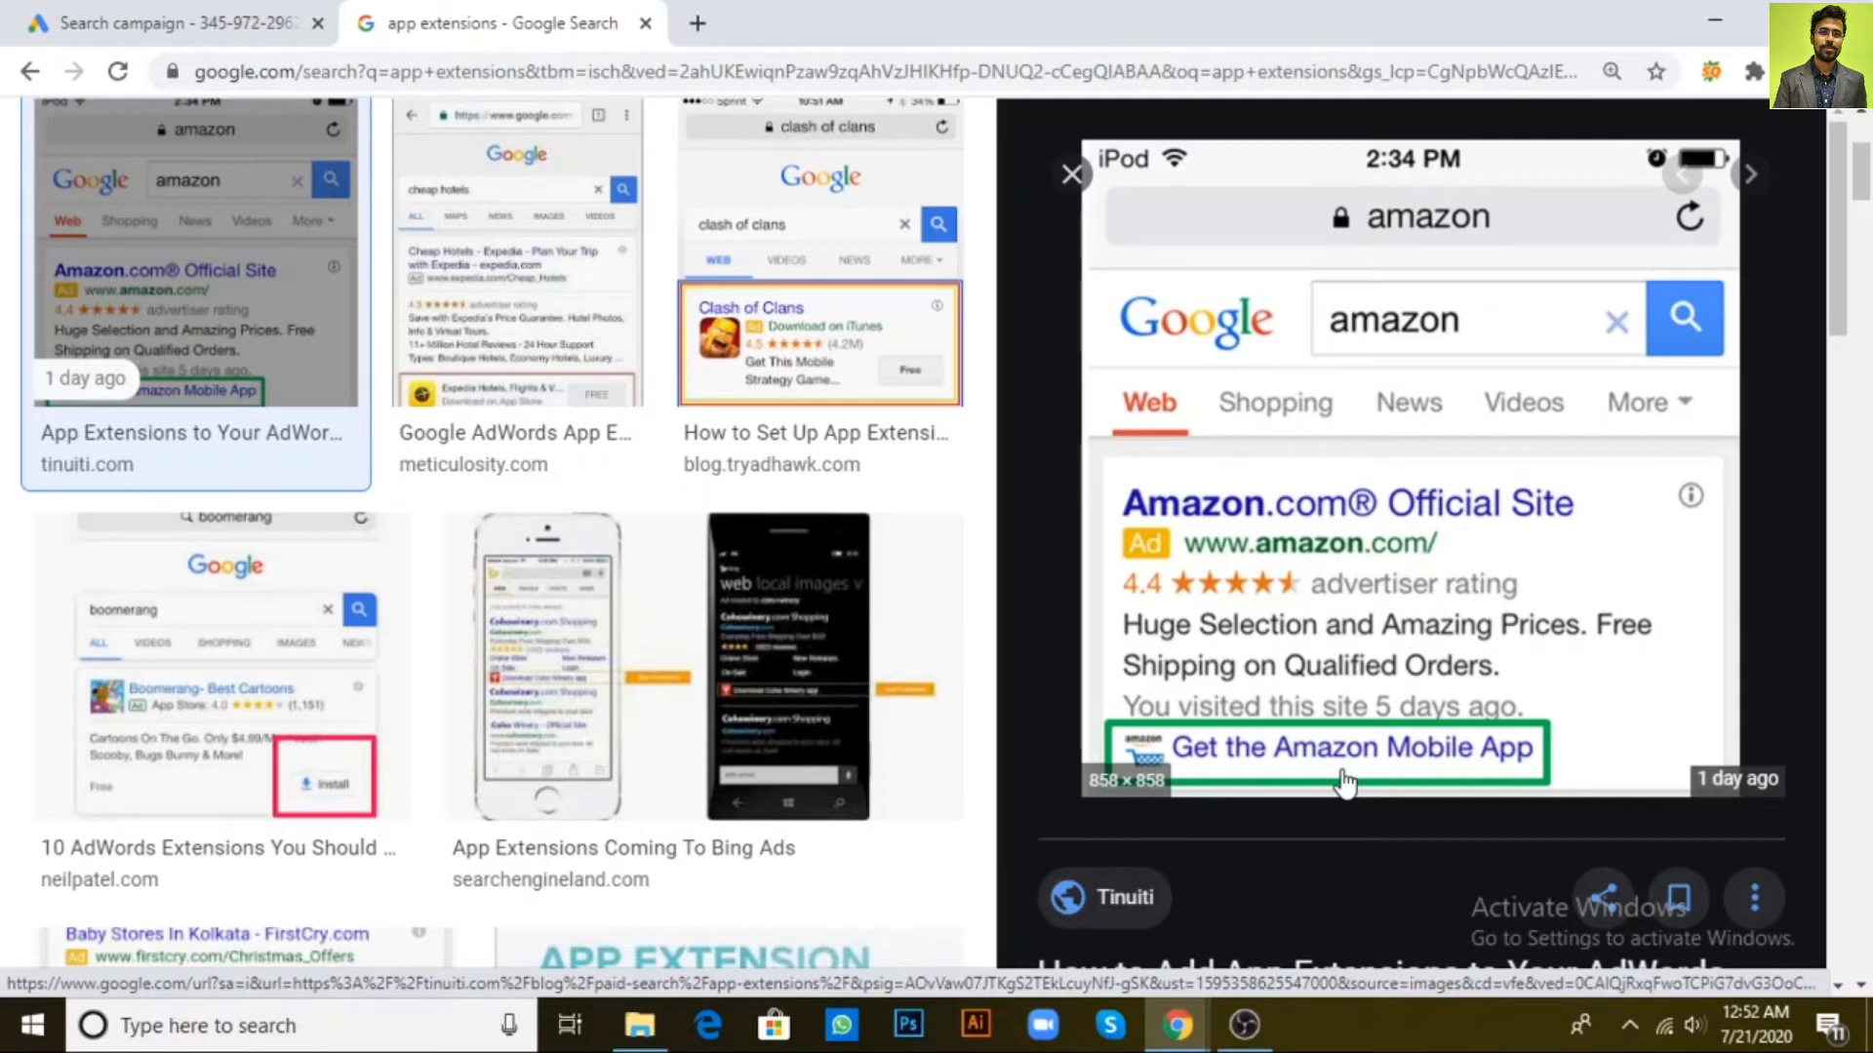
# Look up the lead form option in the draft, search Google Images for "lead extensions" and examine the Search Engine Journal example
pyautogui.click(68, 22)
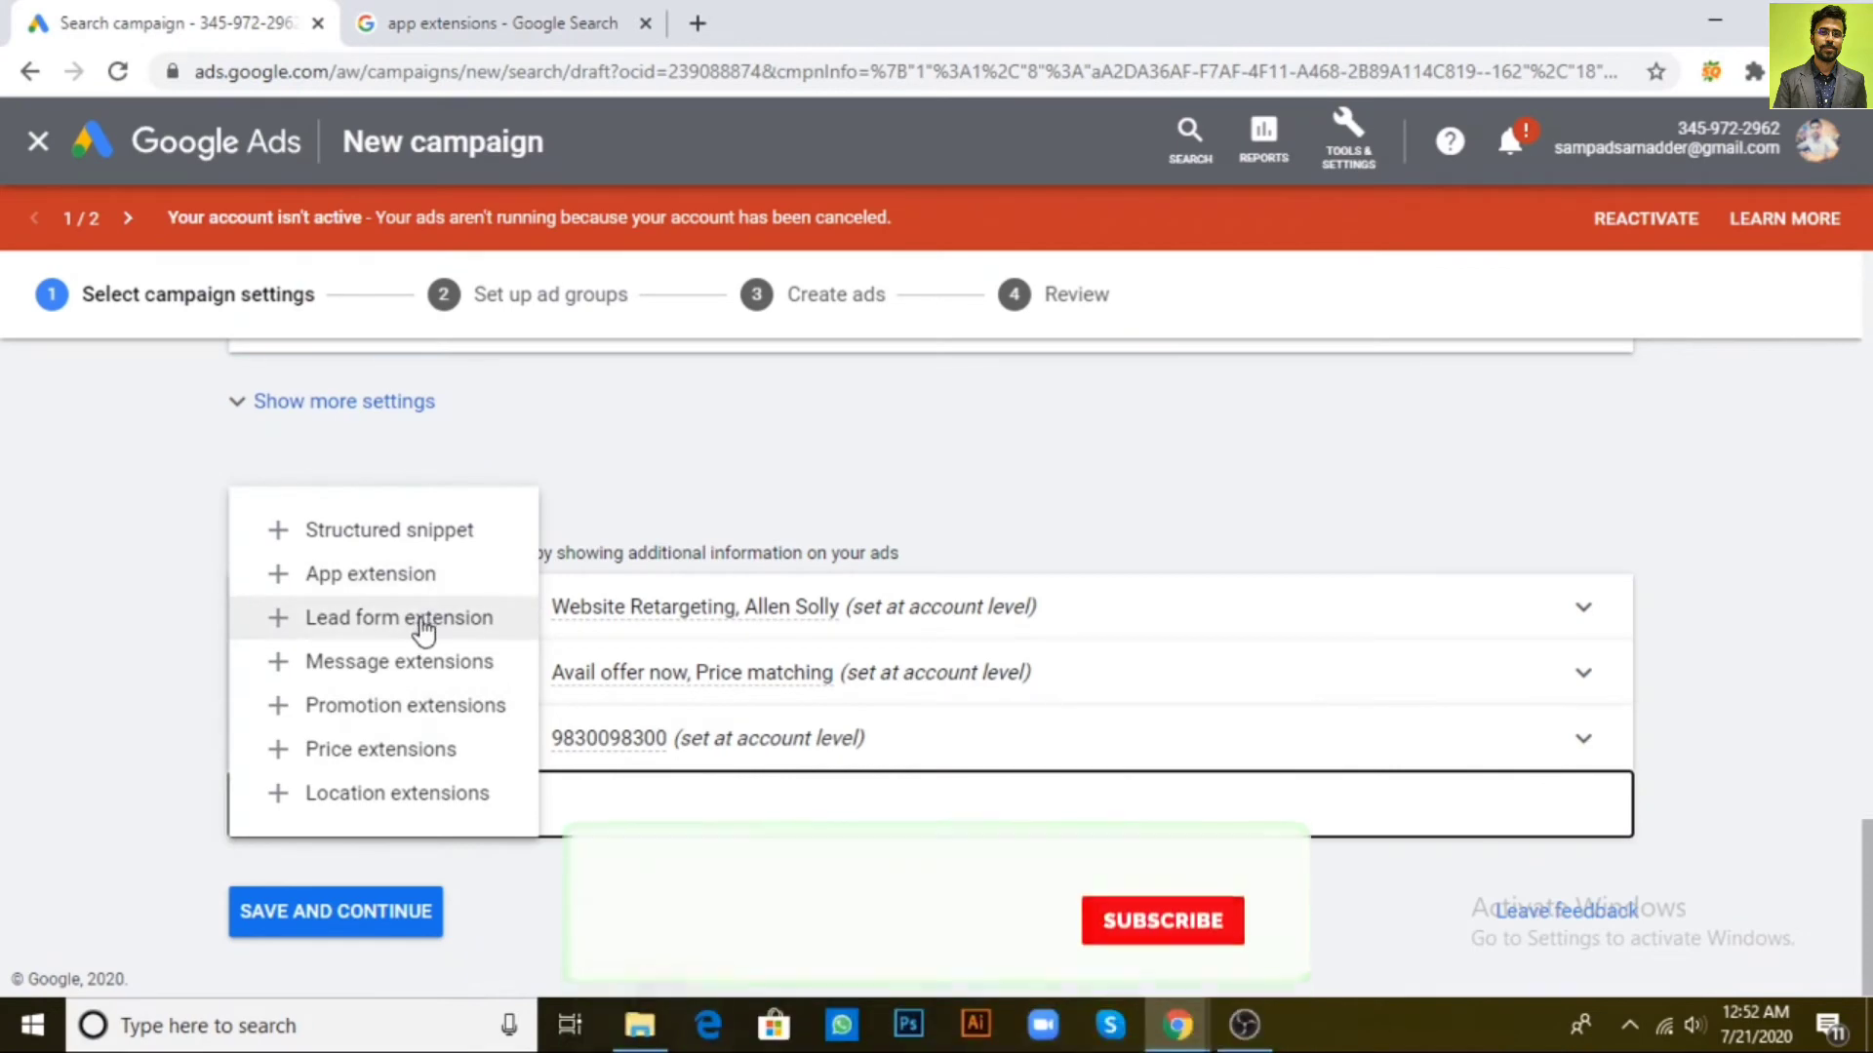
pyautogui.click(590, 19)
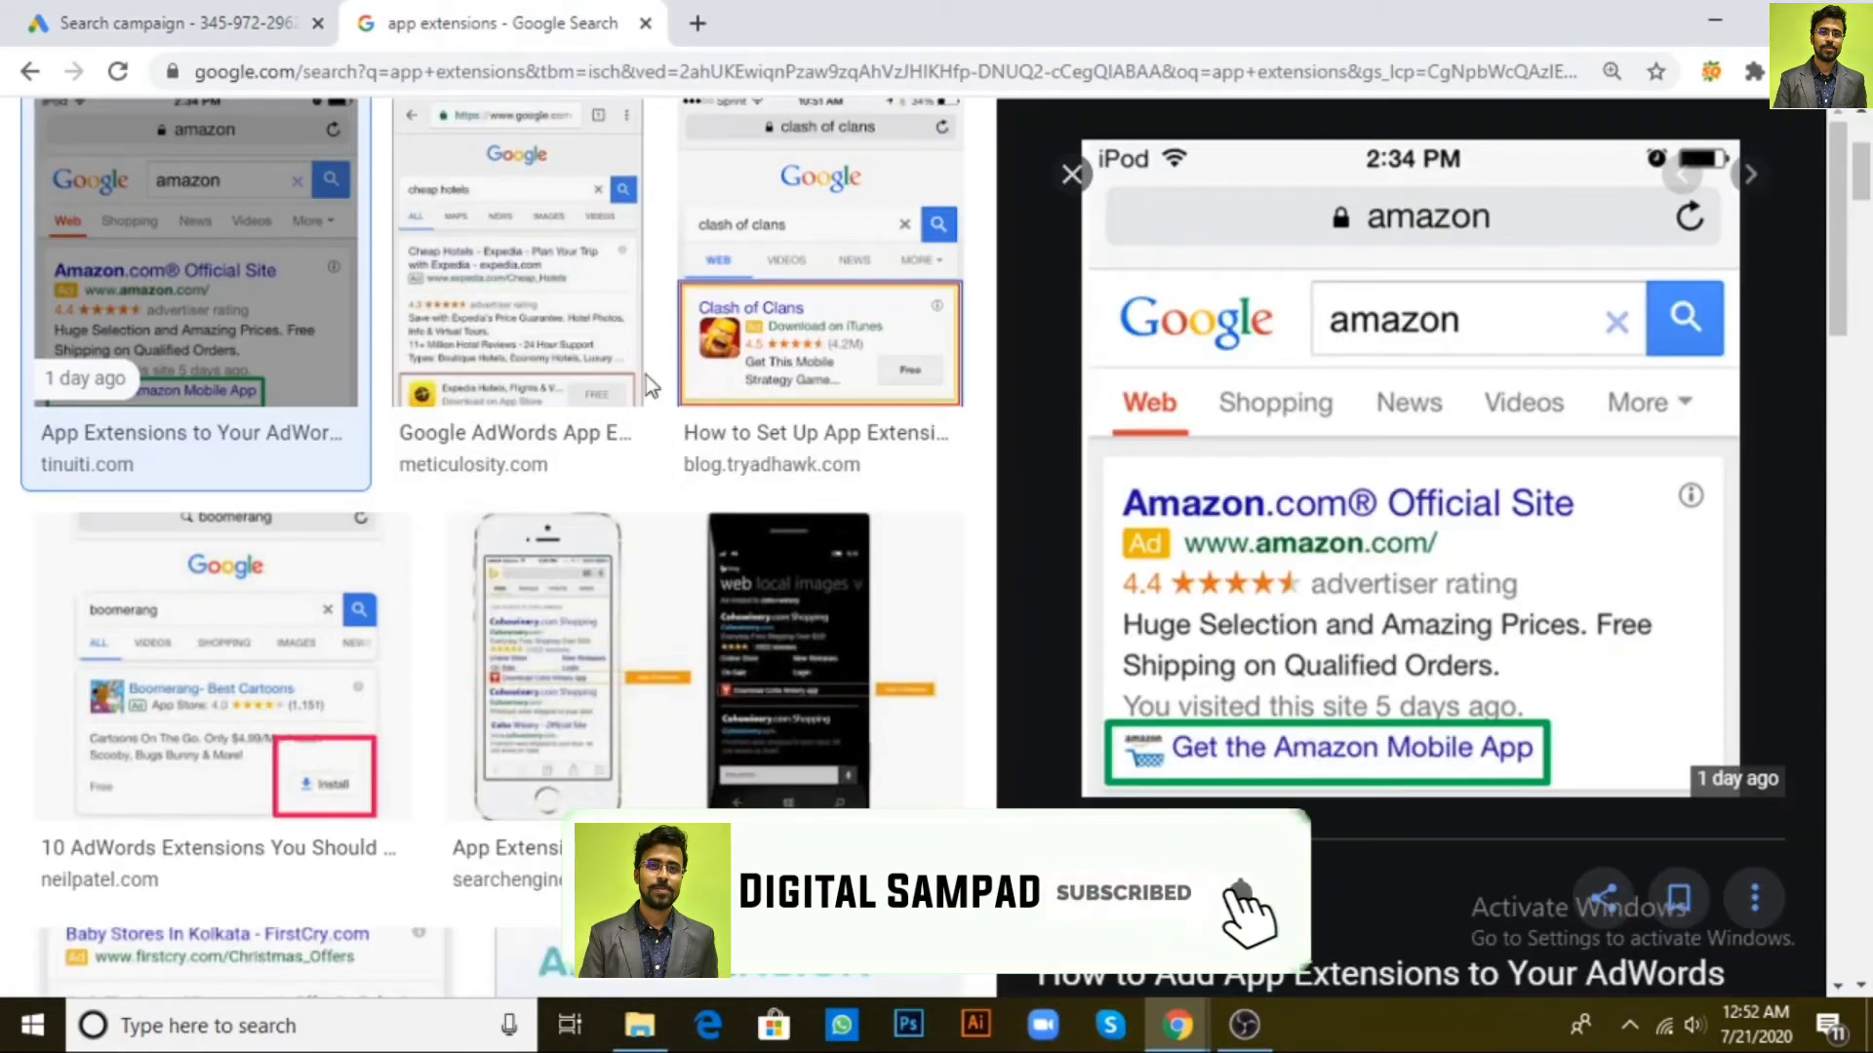
pyautogui.doubleClick(305, 170)
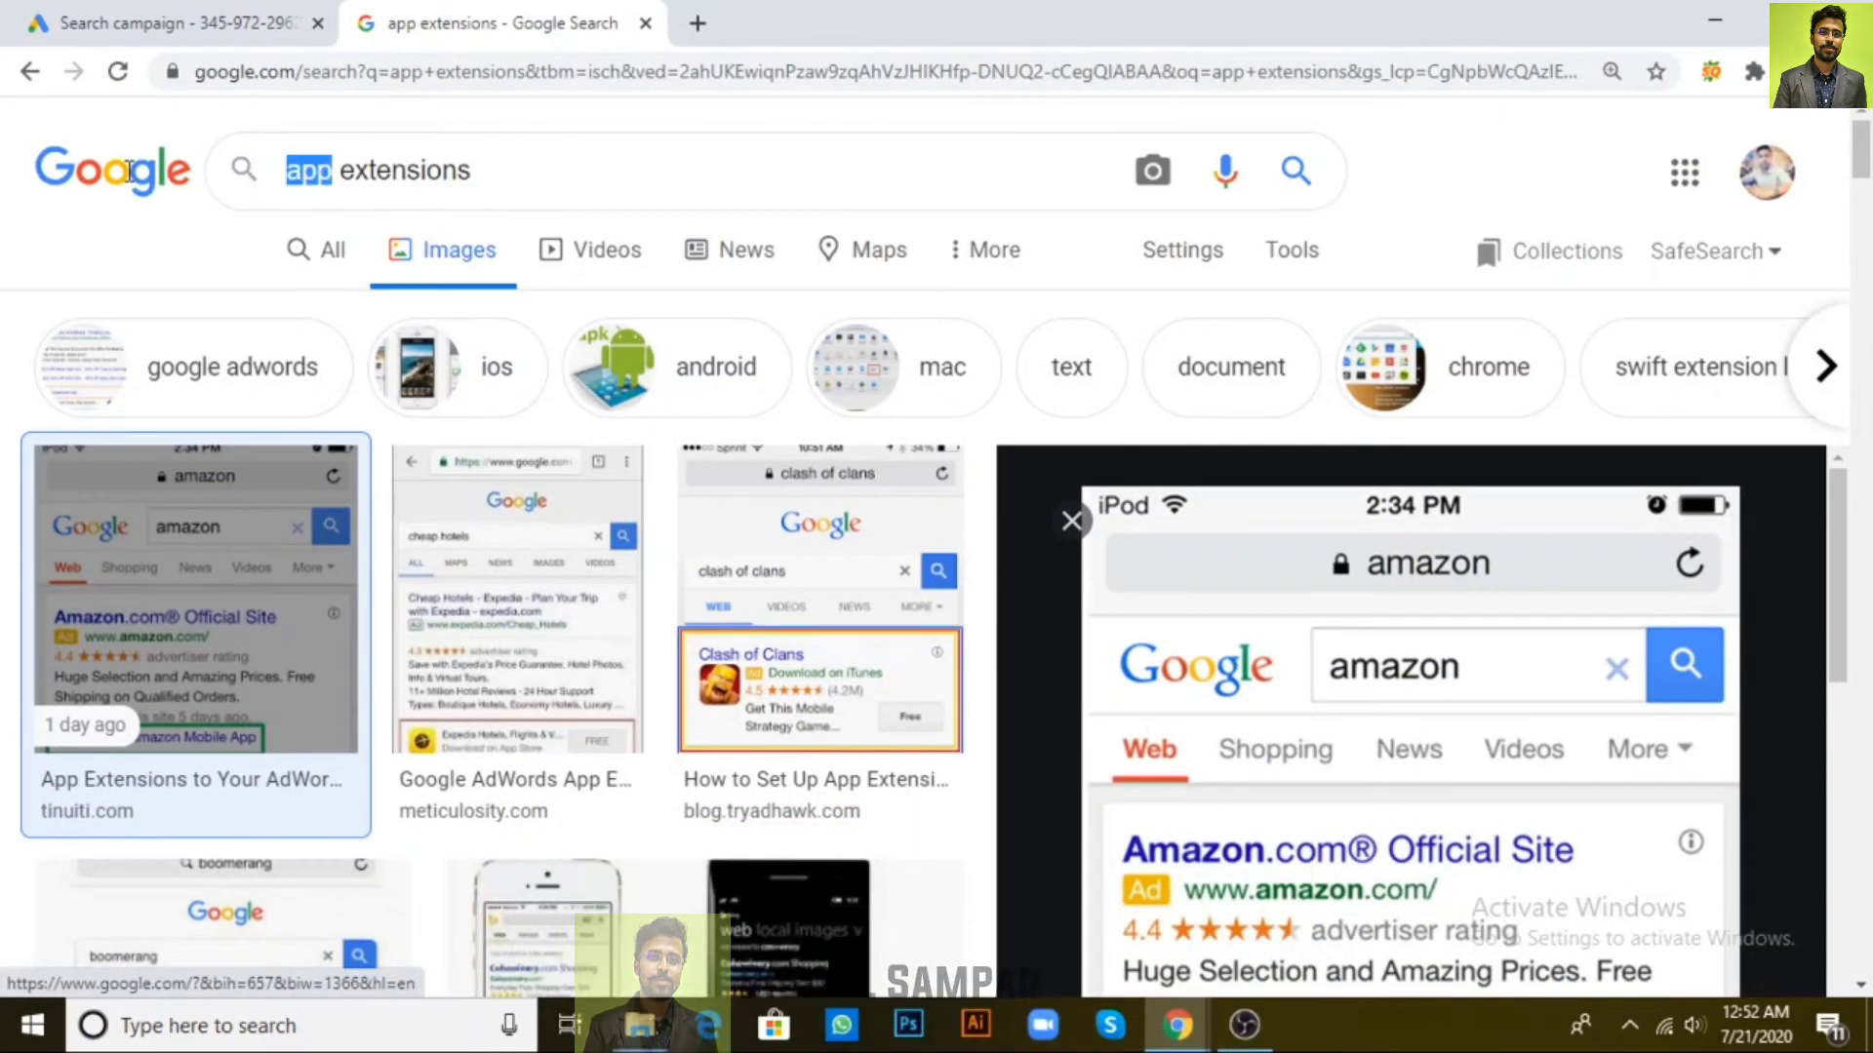
pyautogui.write('lead')
pyautogui.press('Return')
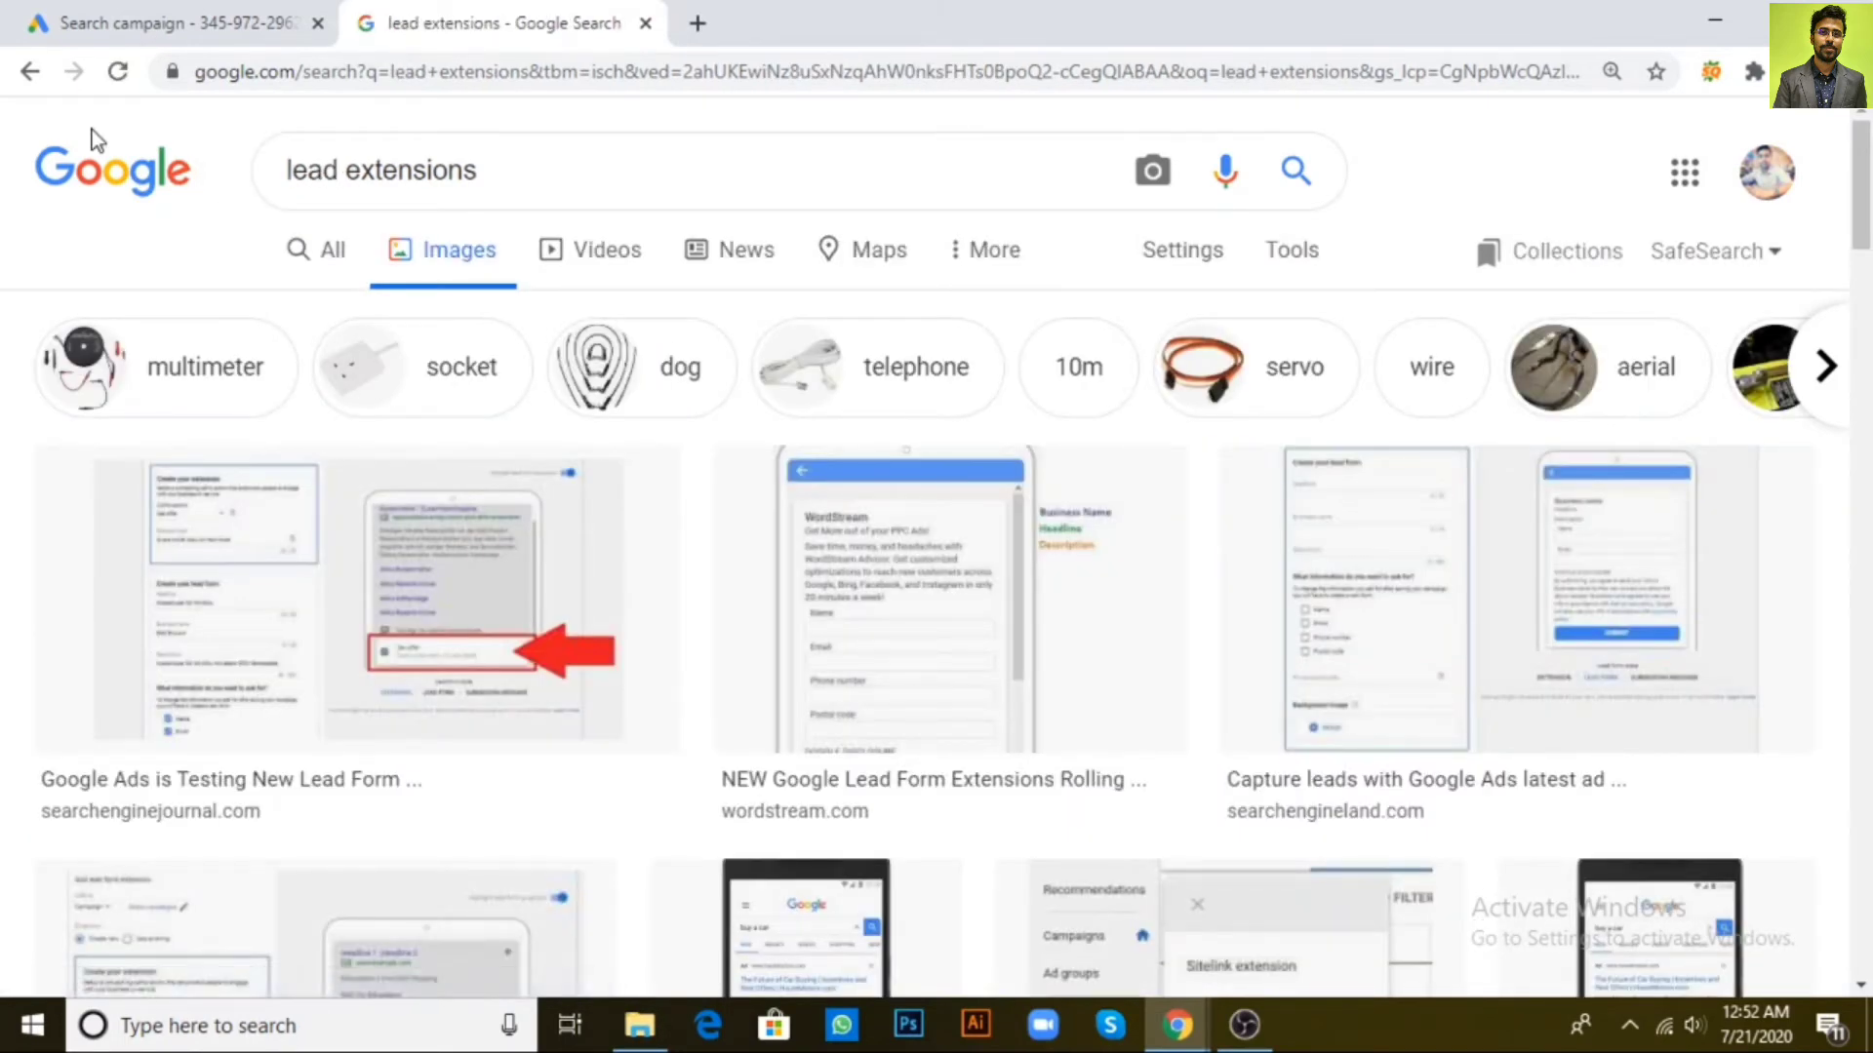
pyautogui.click(505, 632)
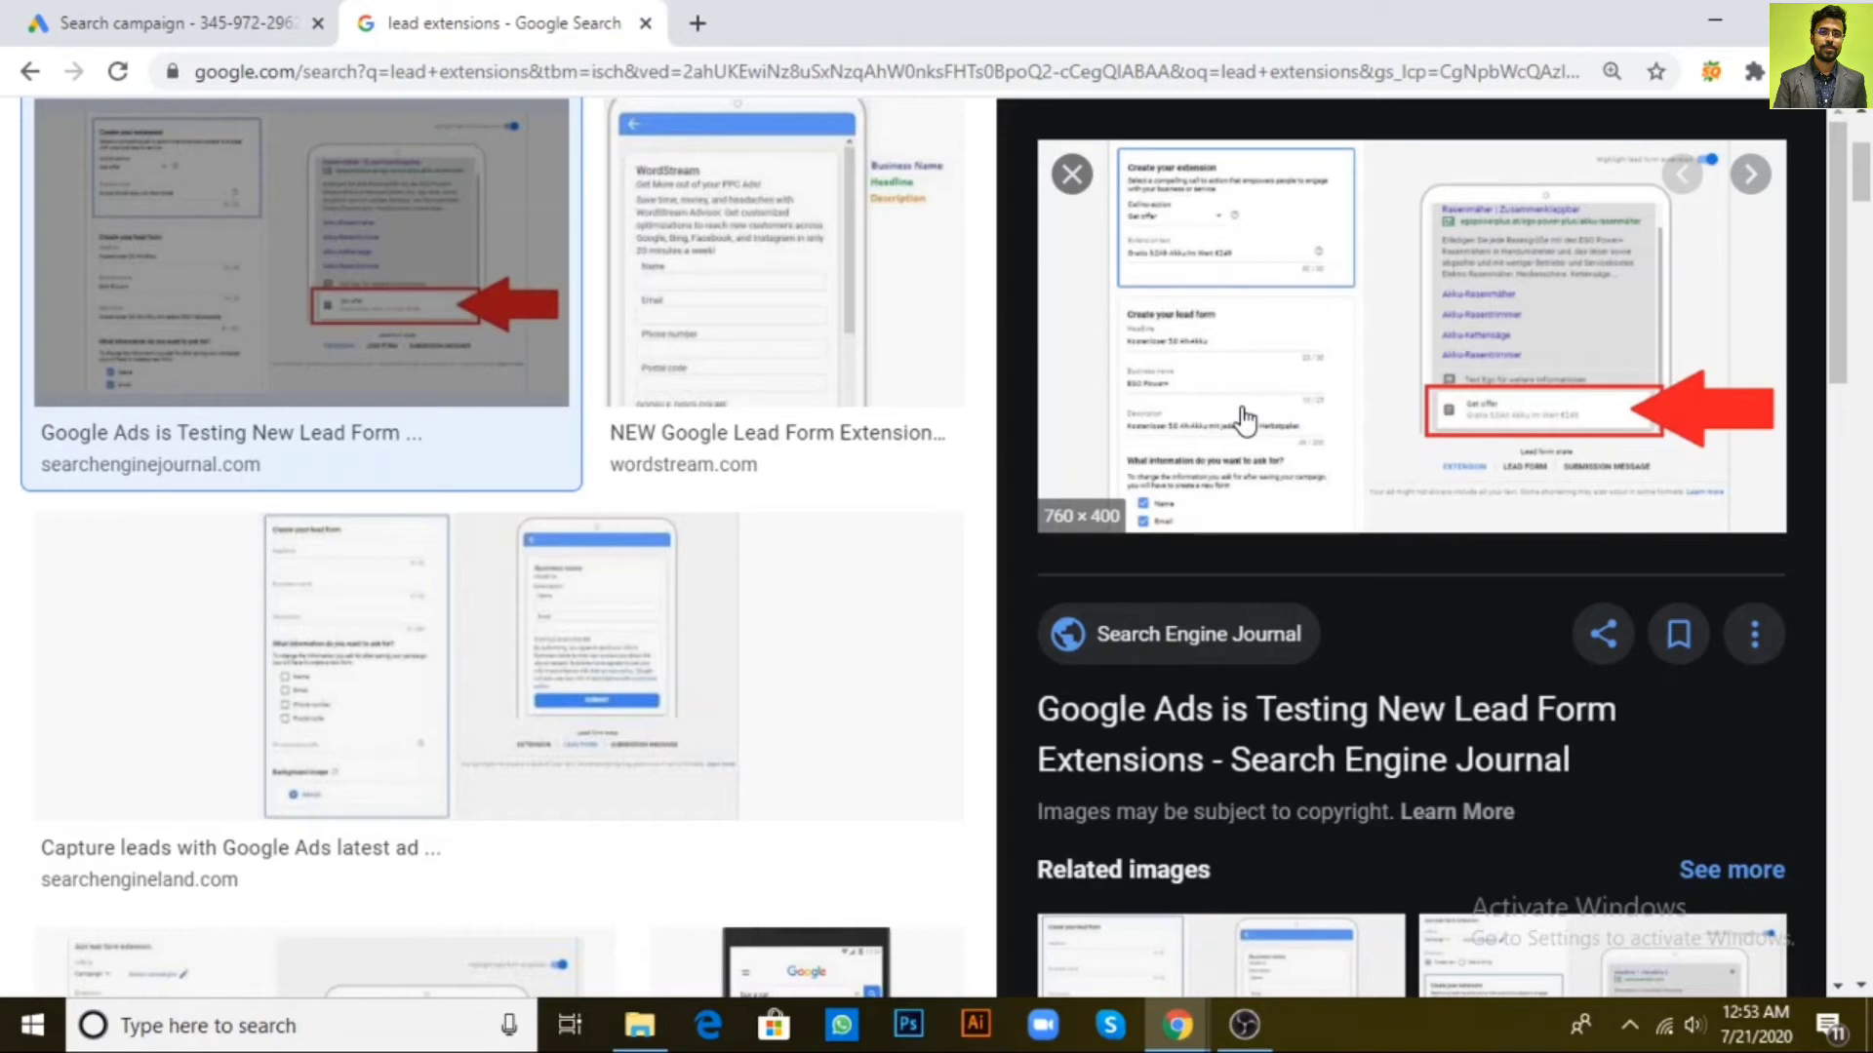
# Check the message option in the draft, search Google Images for "message extensions" and examine the Group Twenty Seven example
pyautogui.click(210, 19)
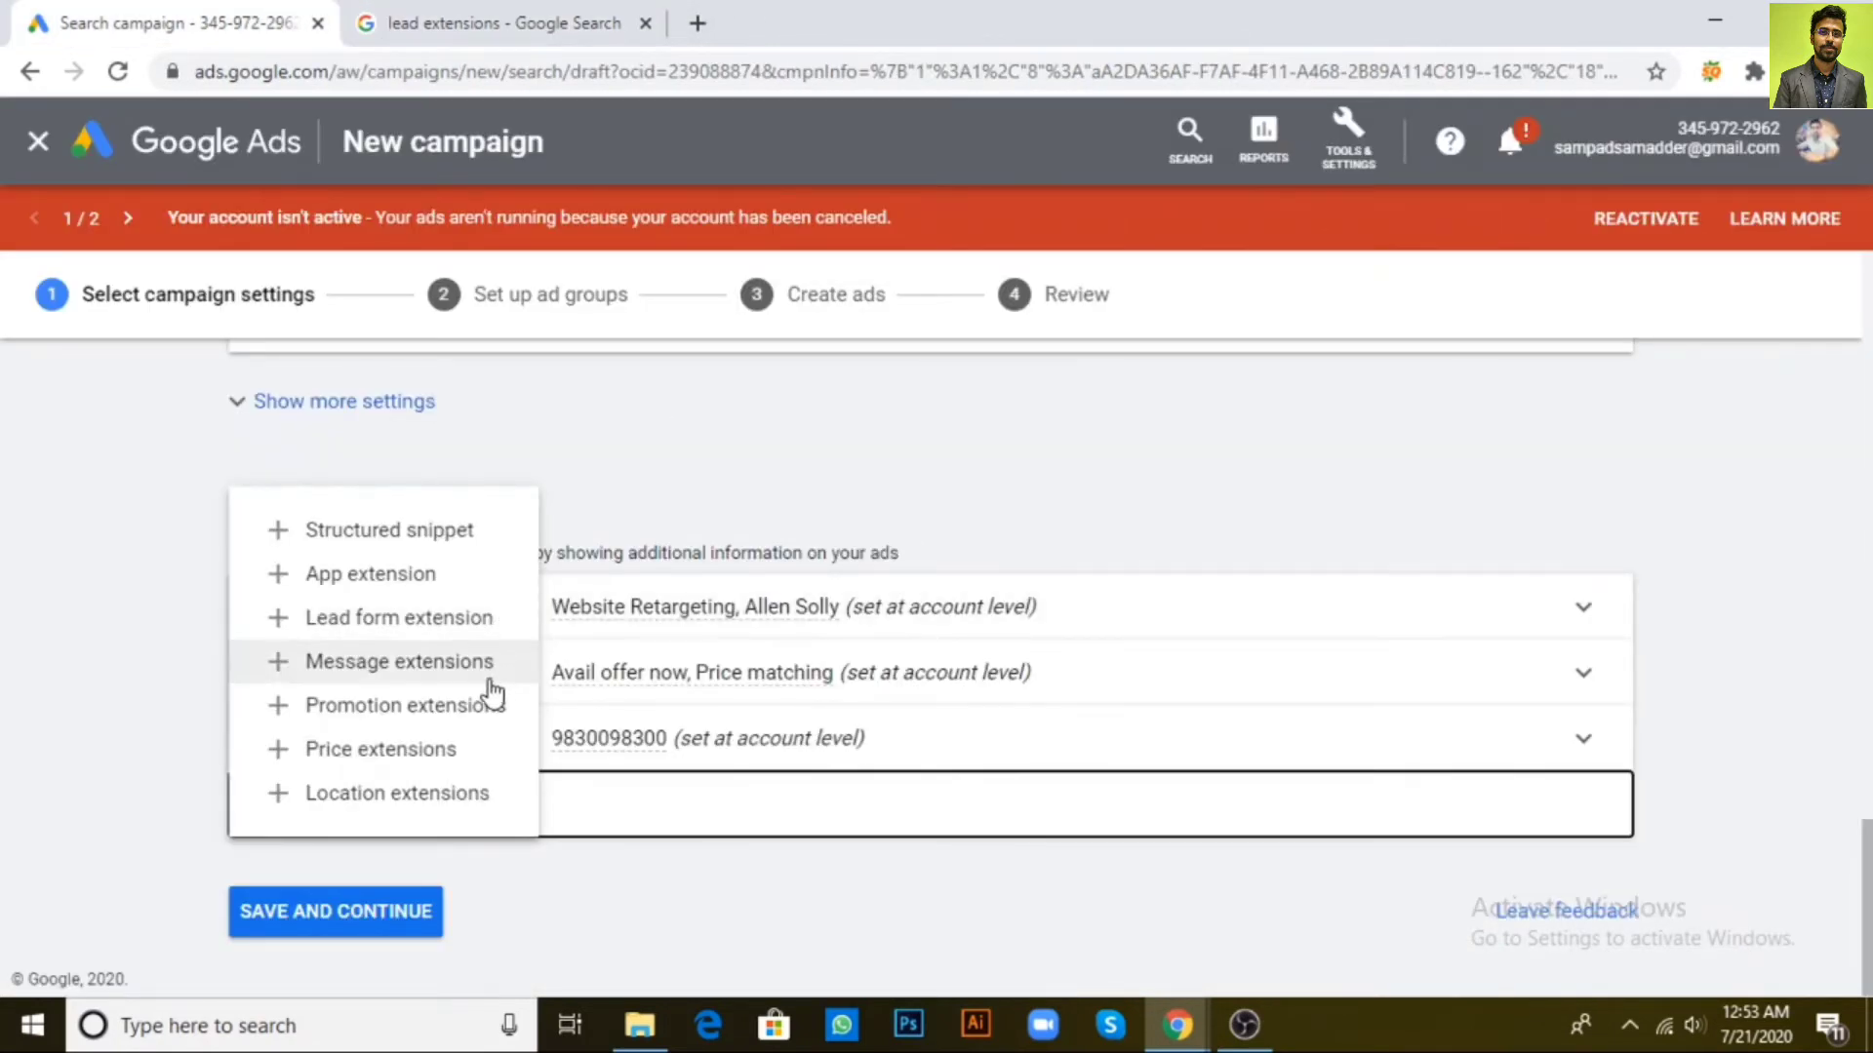
pyautogui.click(502, 22)
pyautogui.moveTo(339, 170); pyautogui.dragTo(234, 180)
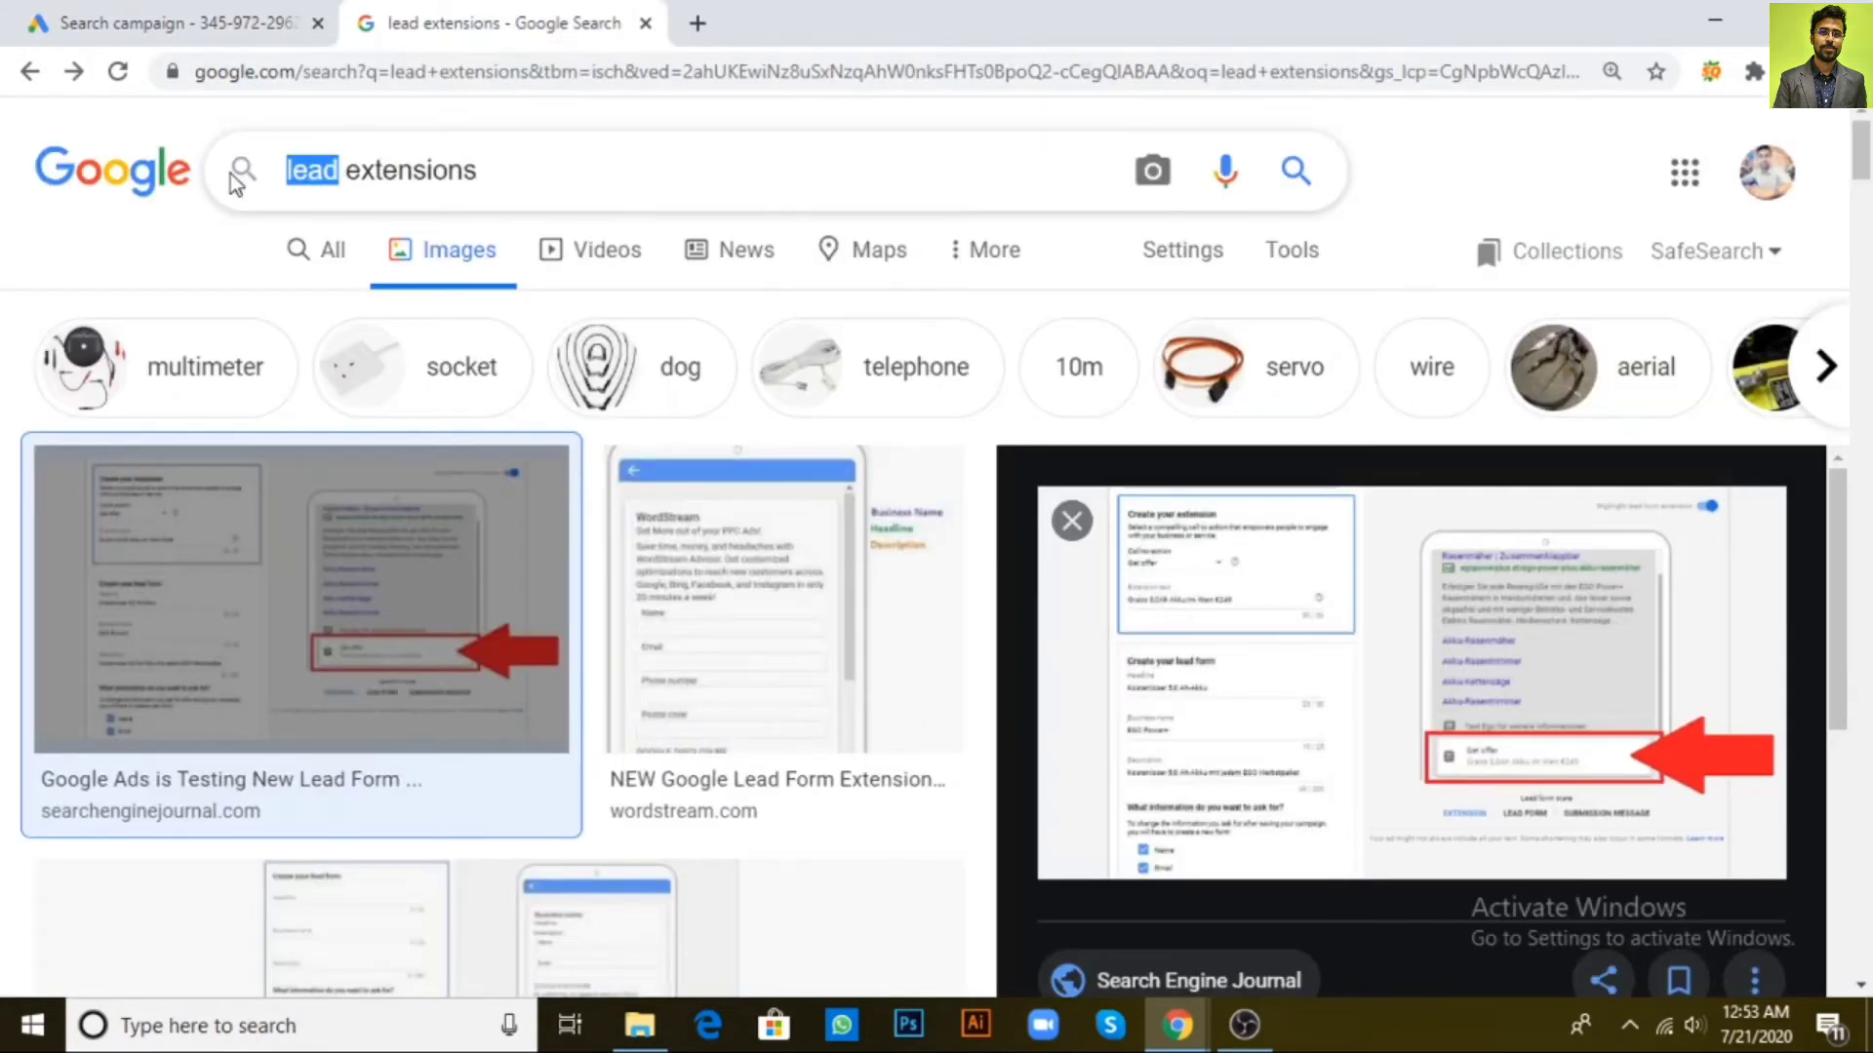
pyautogui.write('messa')
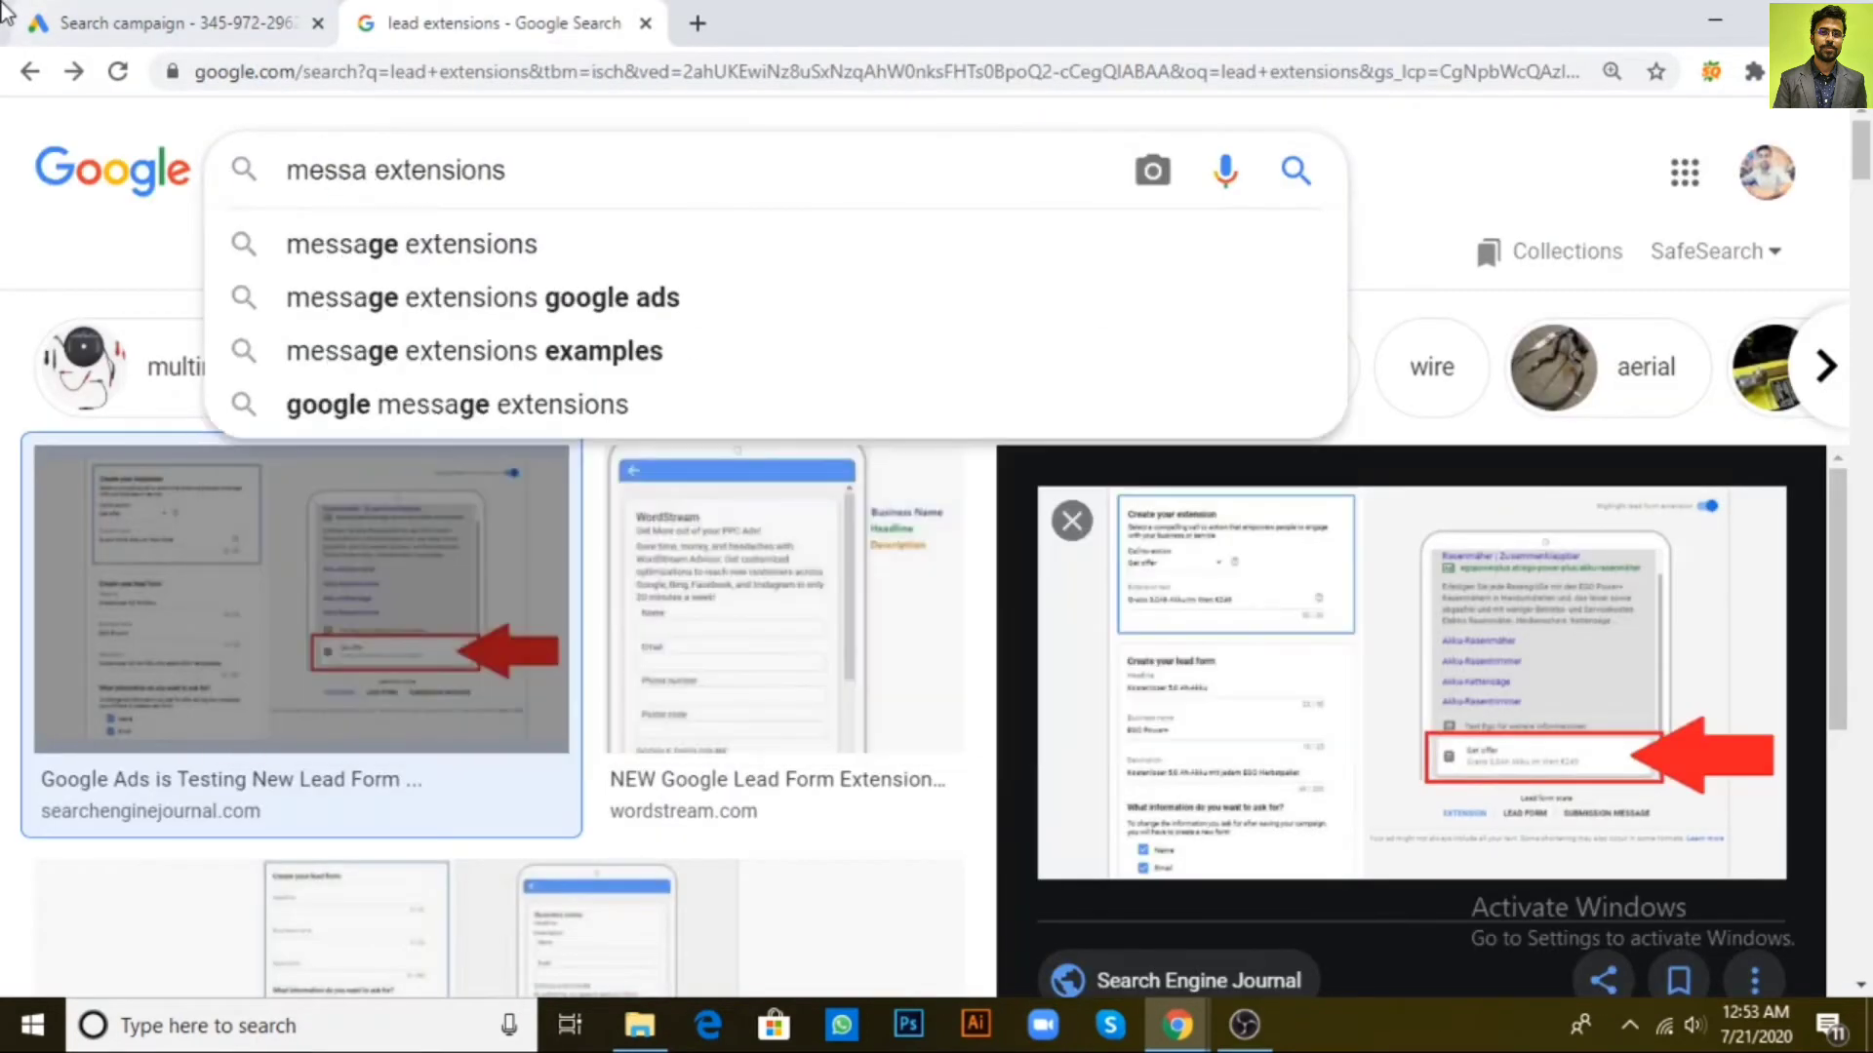
pyautogui.click(482, 259)
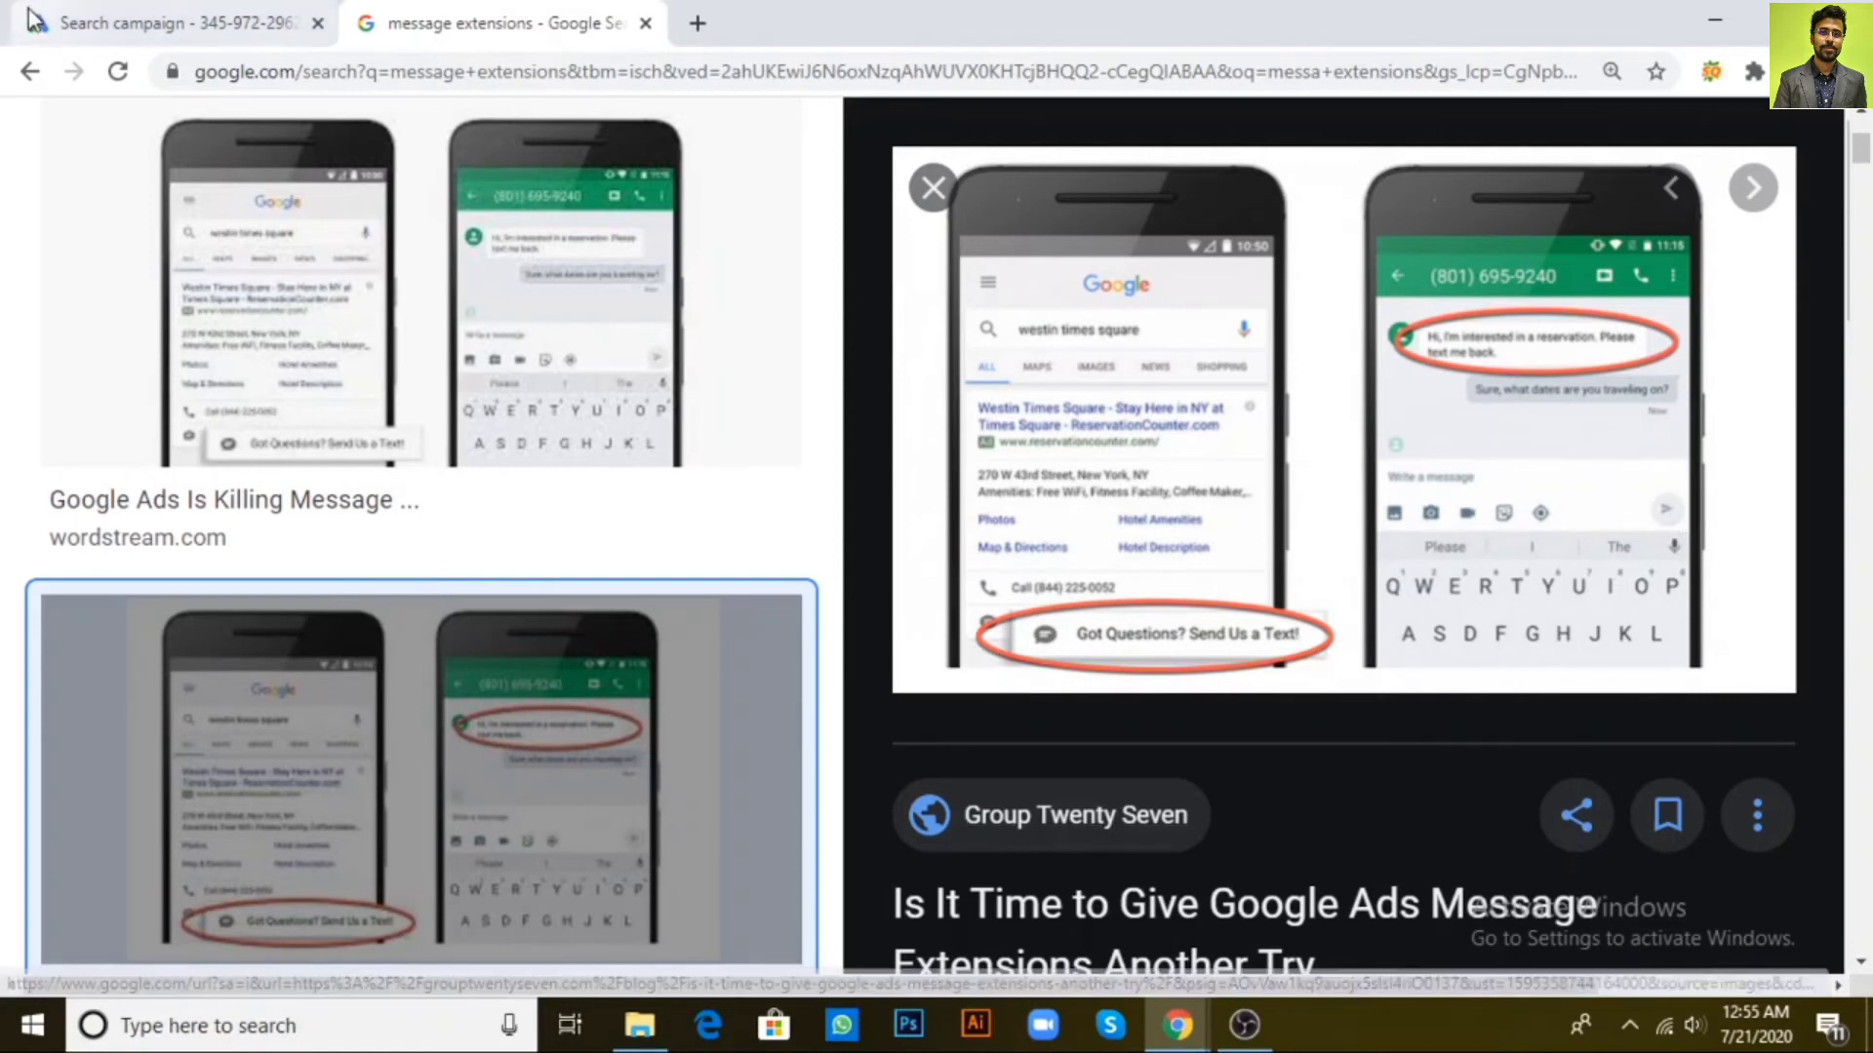
# Revisit the draft's extension list and search Google Images for "promotion extensions"
pyautogui.click(78, 14)
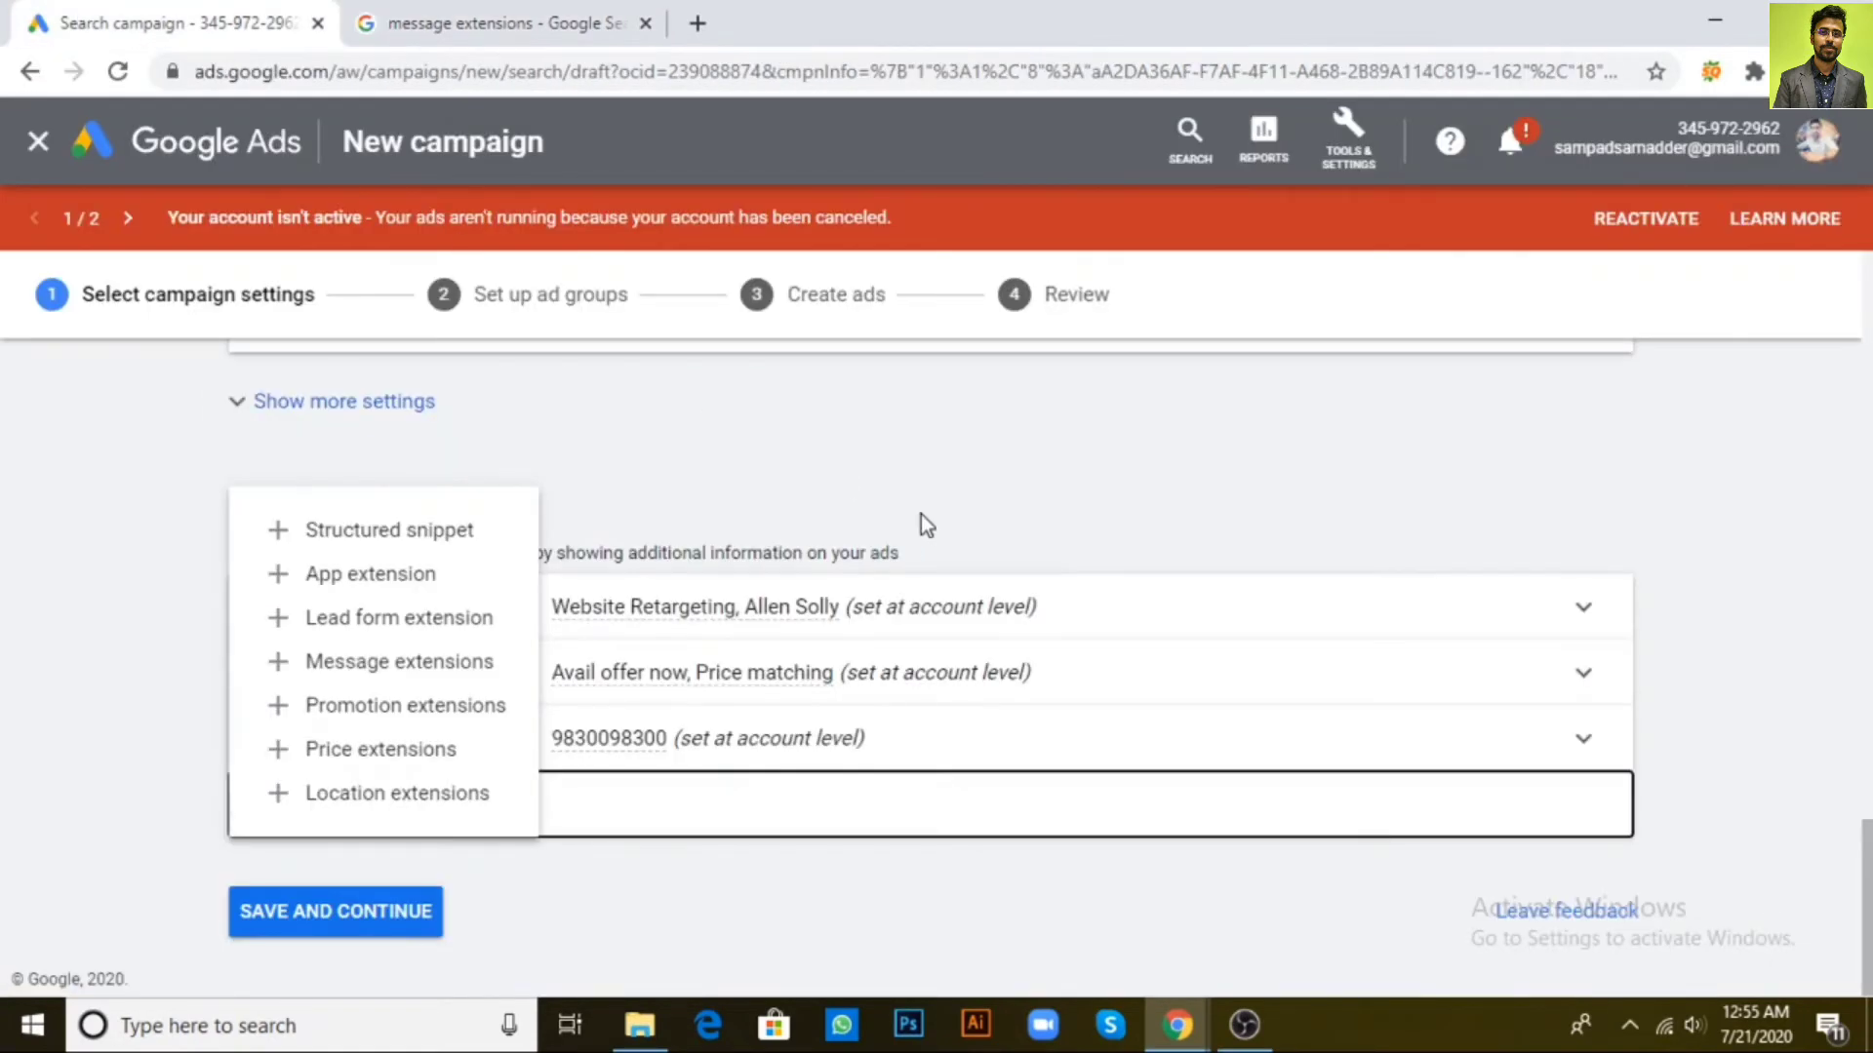
pyautogui.click(548, 14)
pyautogui.scroll(4, 598, 493)
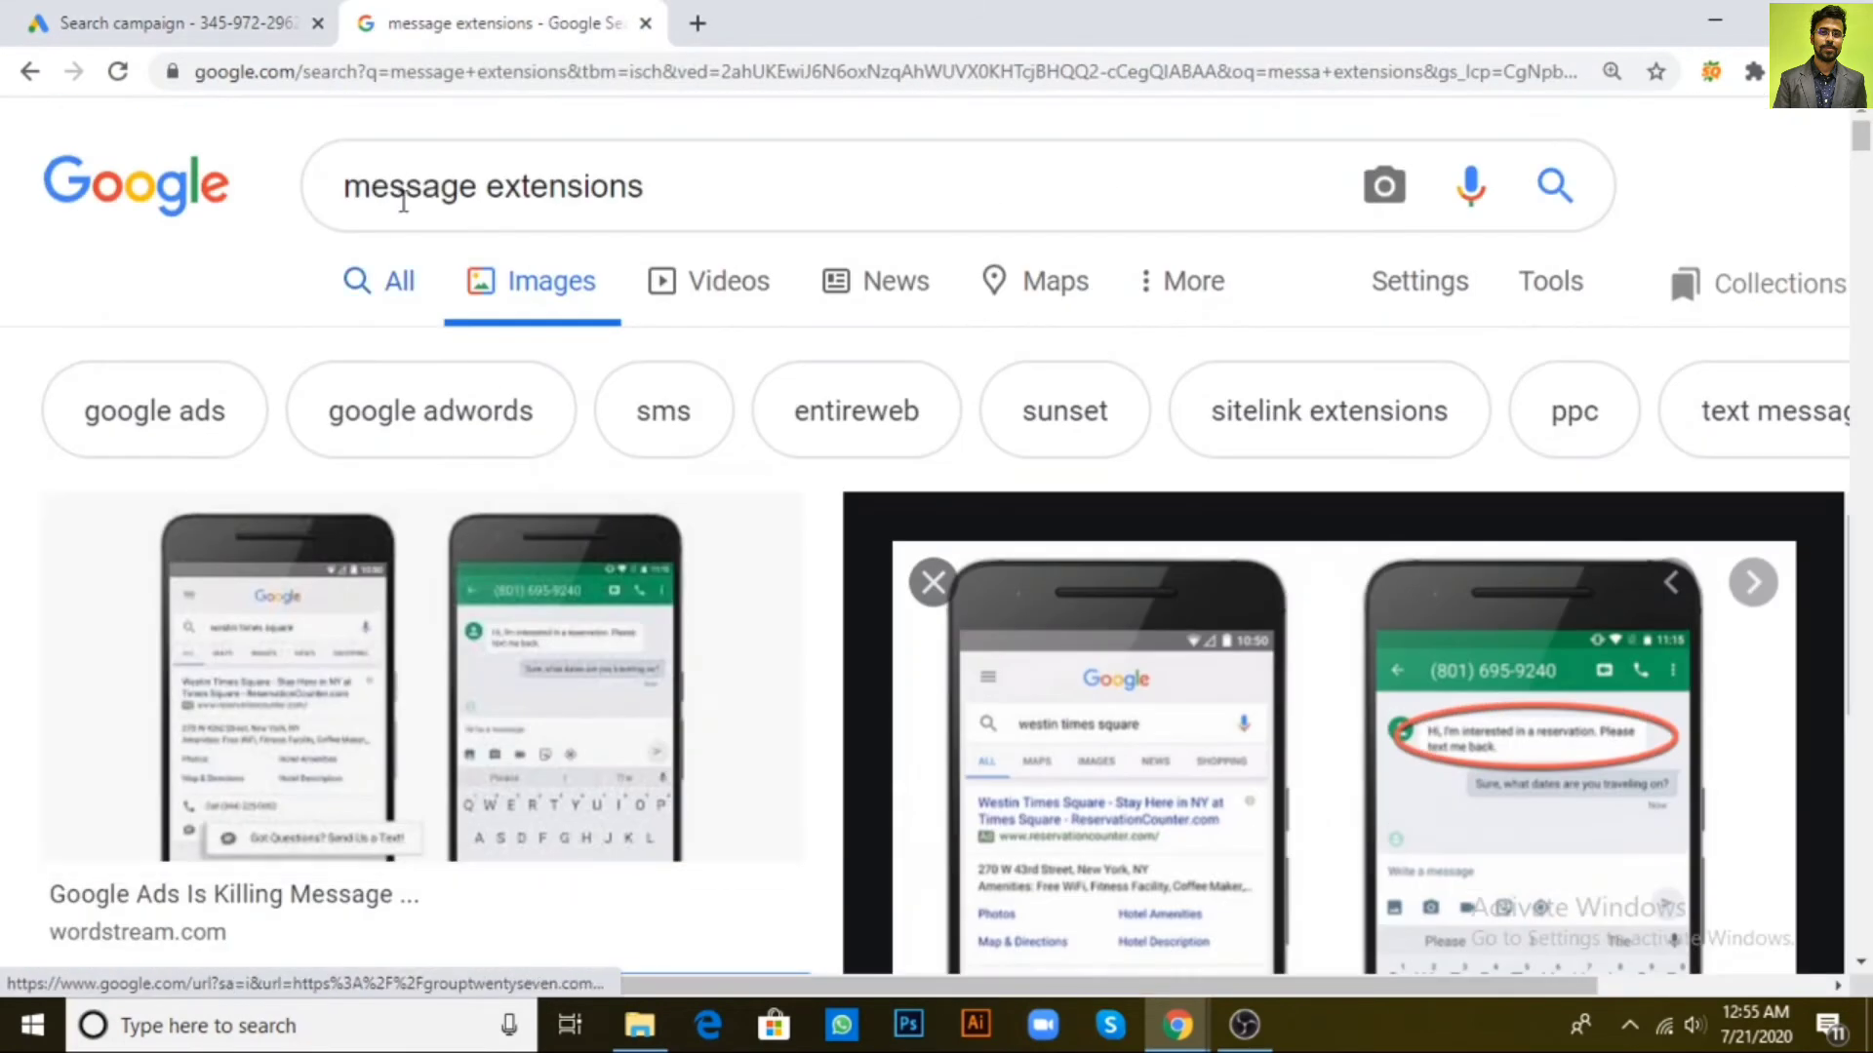
pyautogui.moveTo(477, 195); pyautogui.dragTo(136, 220)
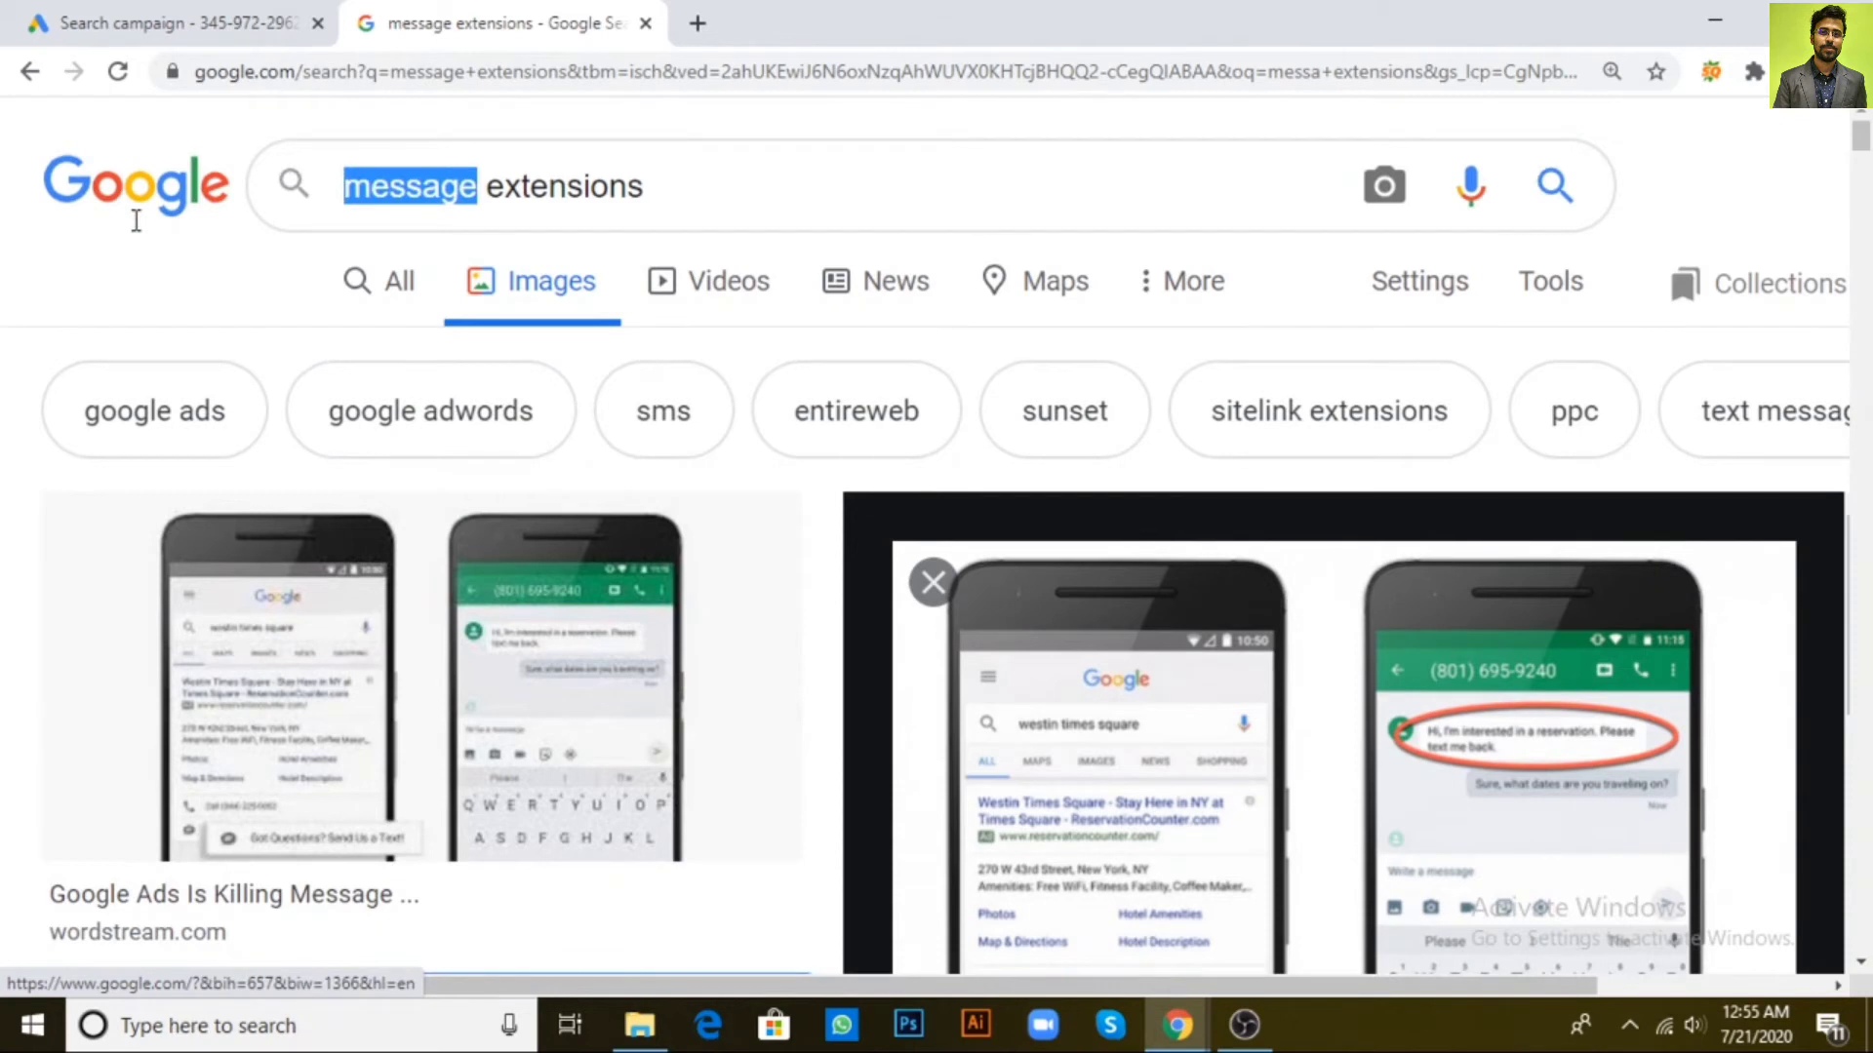
pyautogui.write('promo')
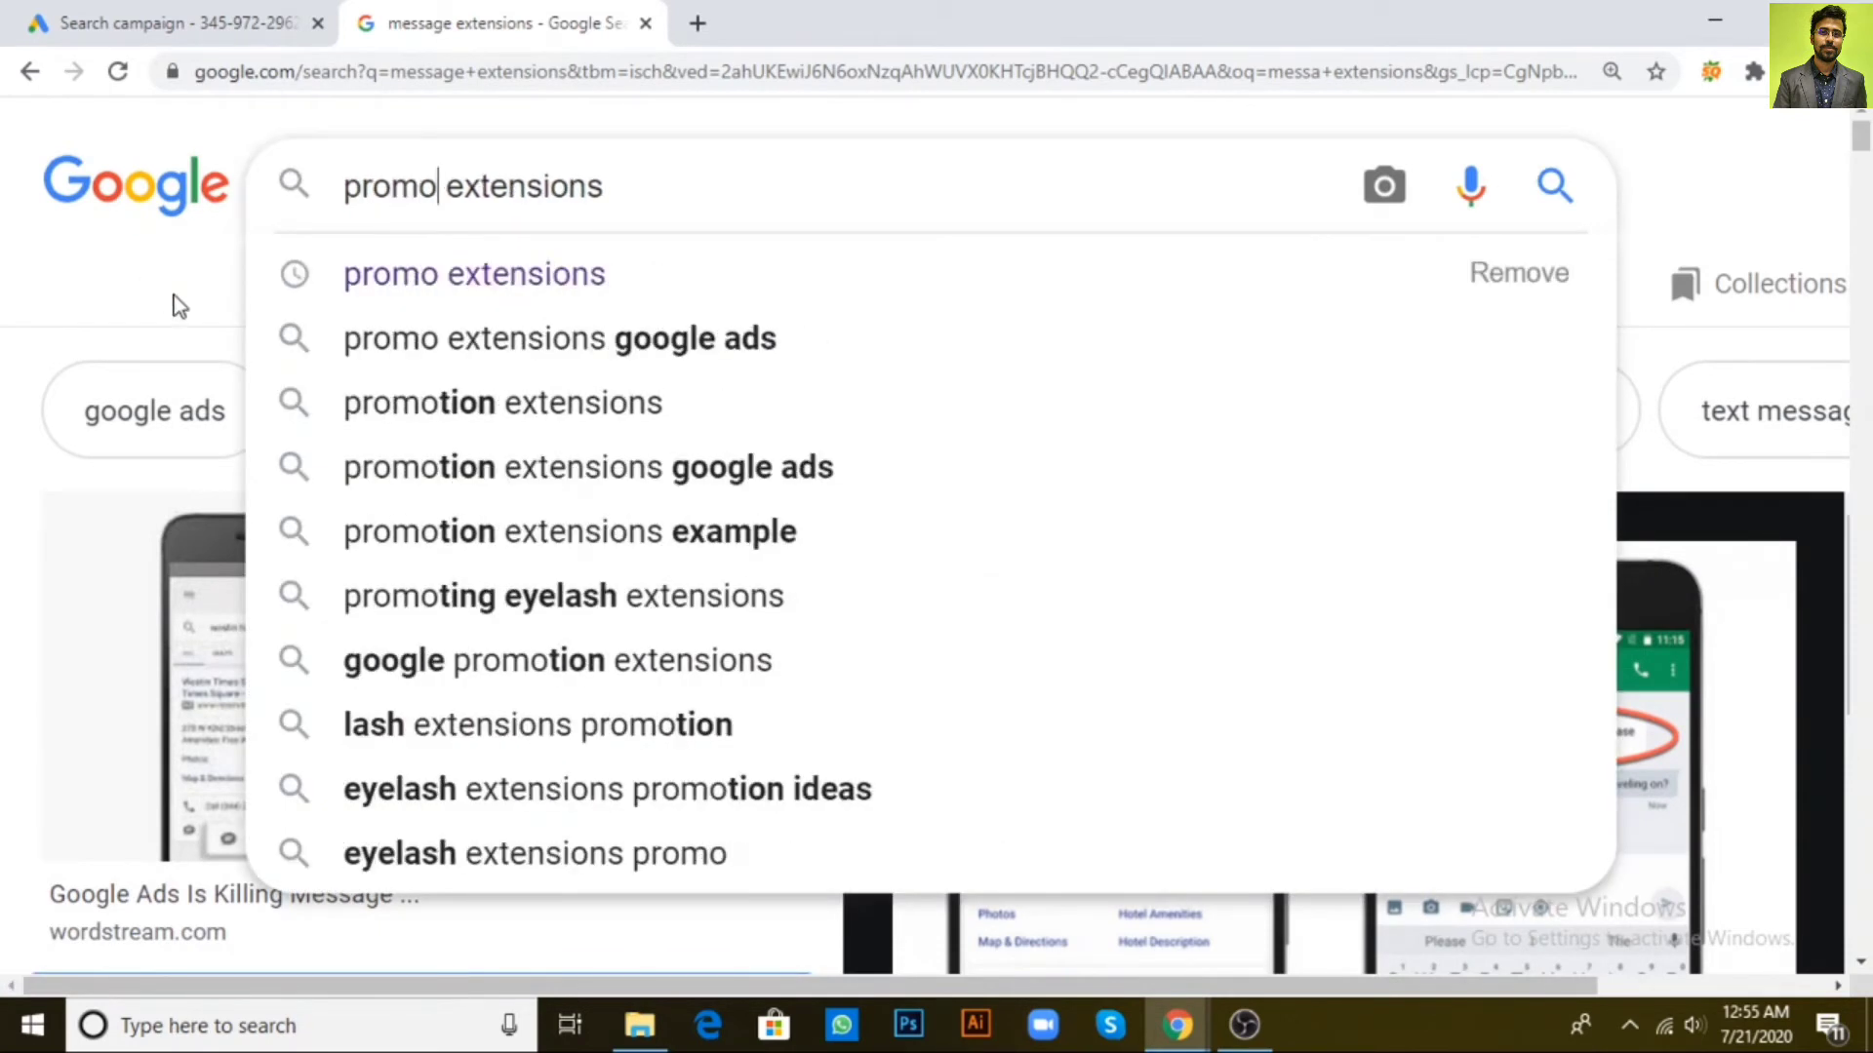
pyautogui.click(590, 419)
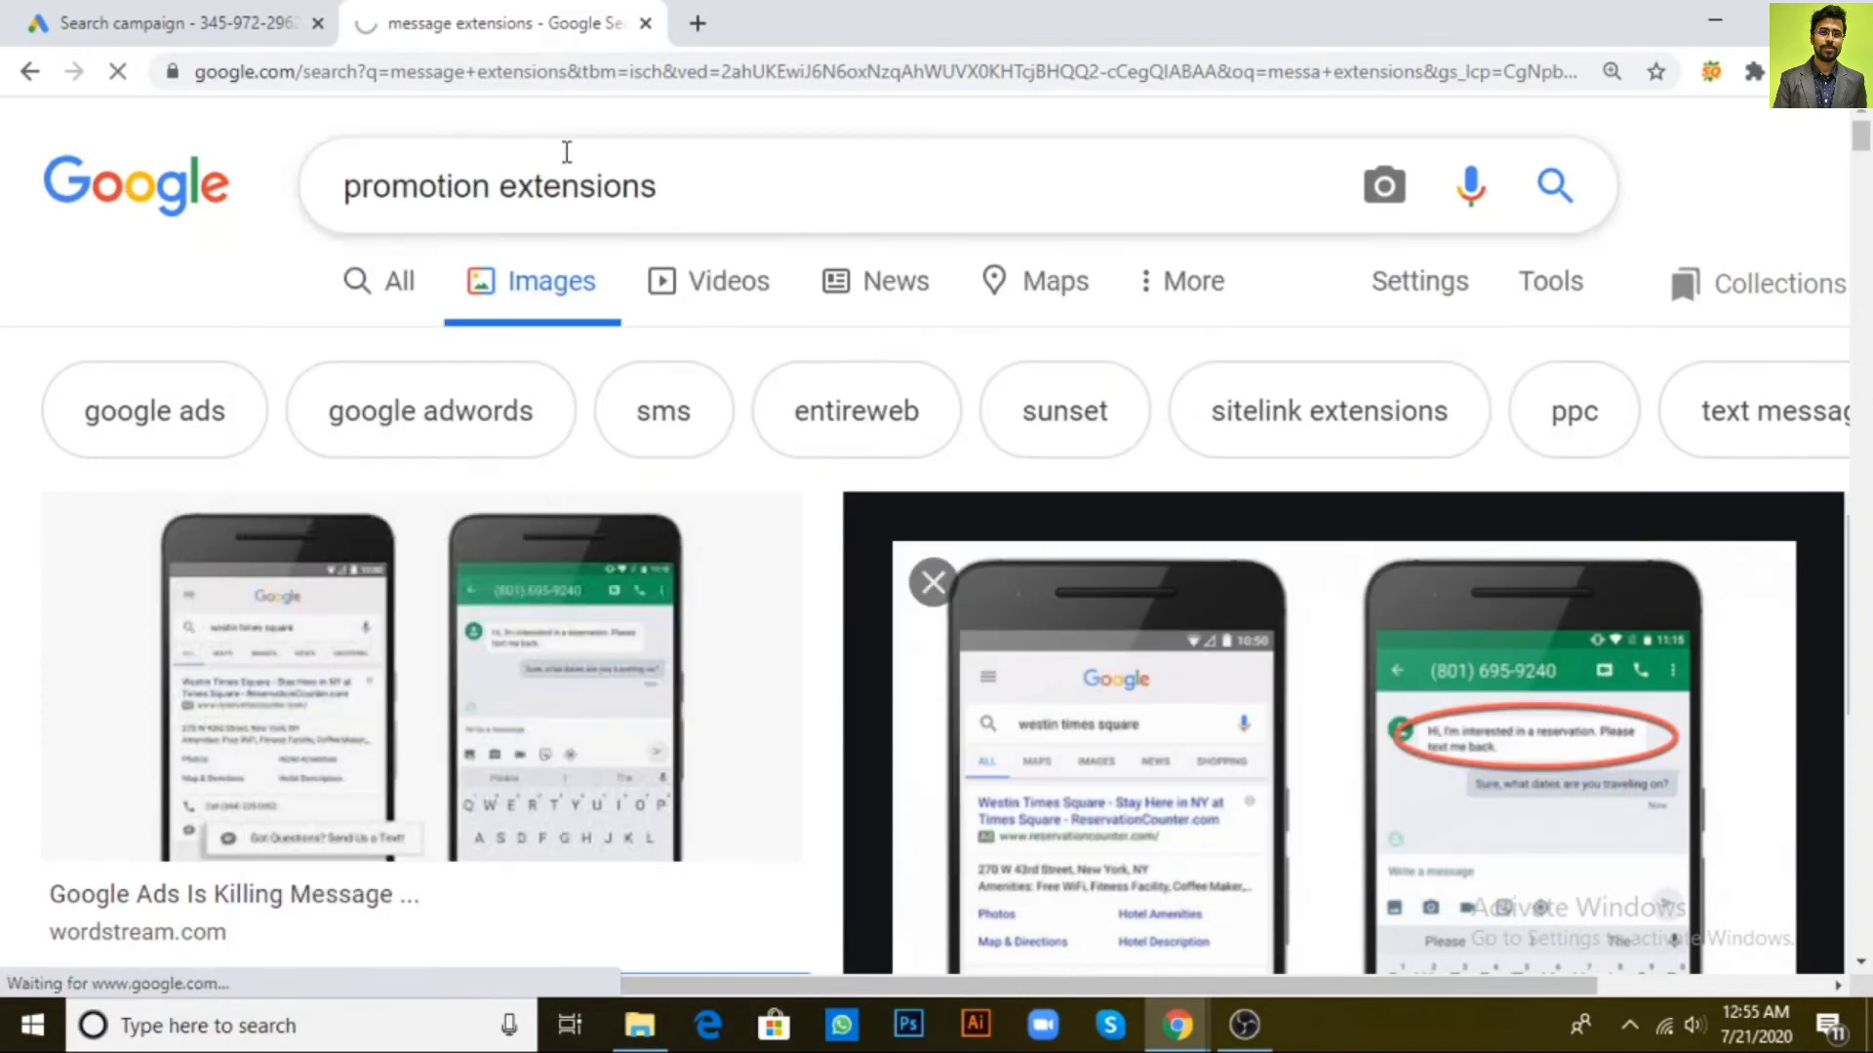
# Set the page zoom to 150% and examine the Talbots ad in the promotion extension results
pyautogui.hotkey('ctrl', '-')
pyautogui.hotkey('ctrl', '-')
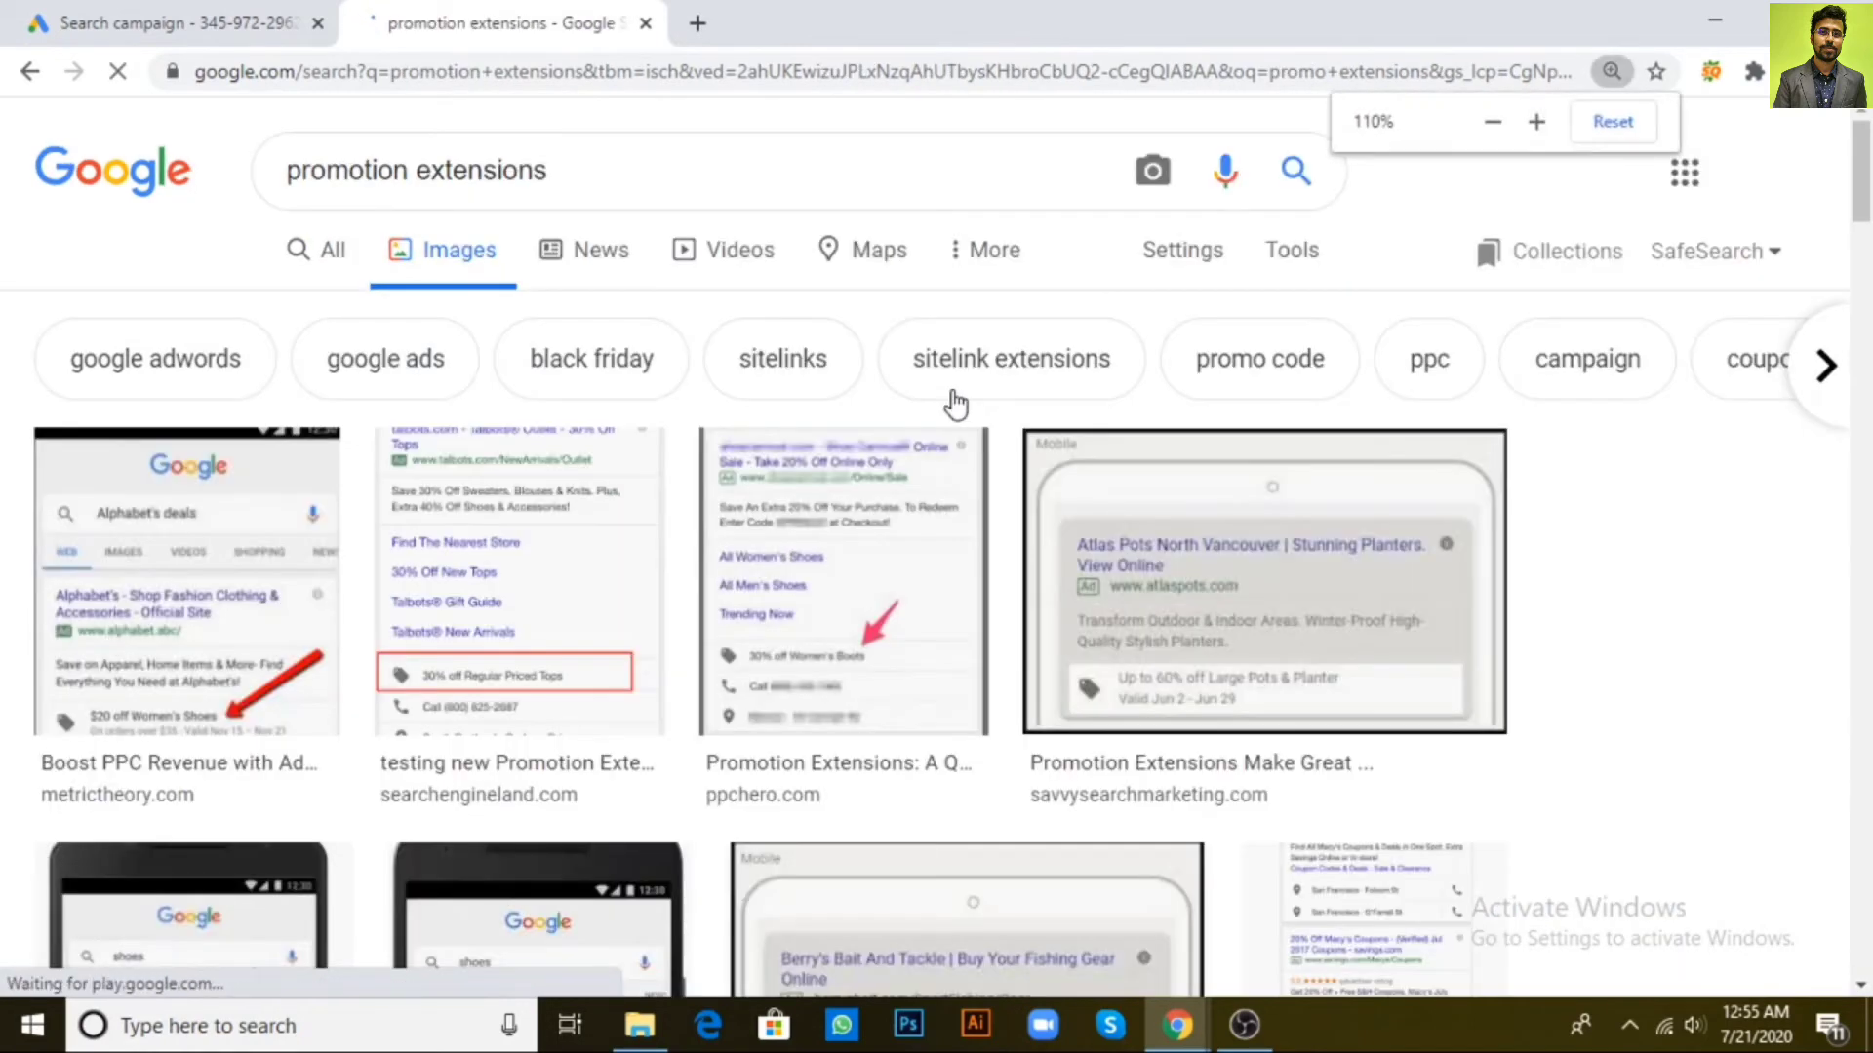
pyautogui.hotkey('ctrl', '+')
pyautogui.hotkey('ctrl', '+')
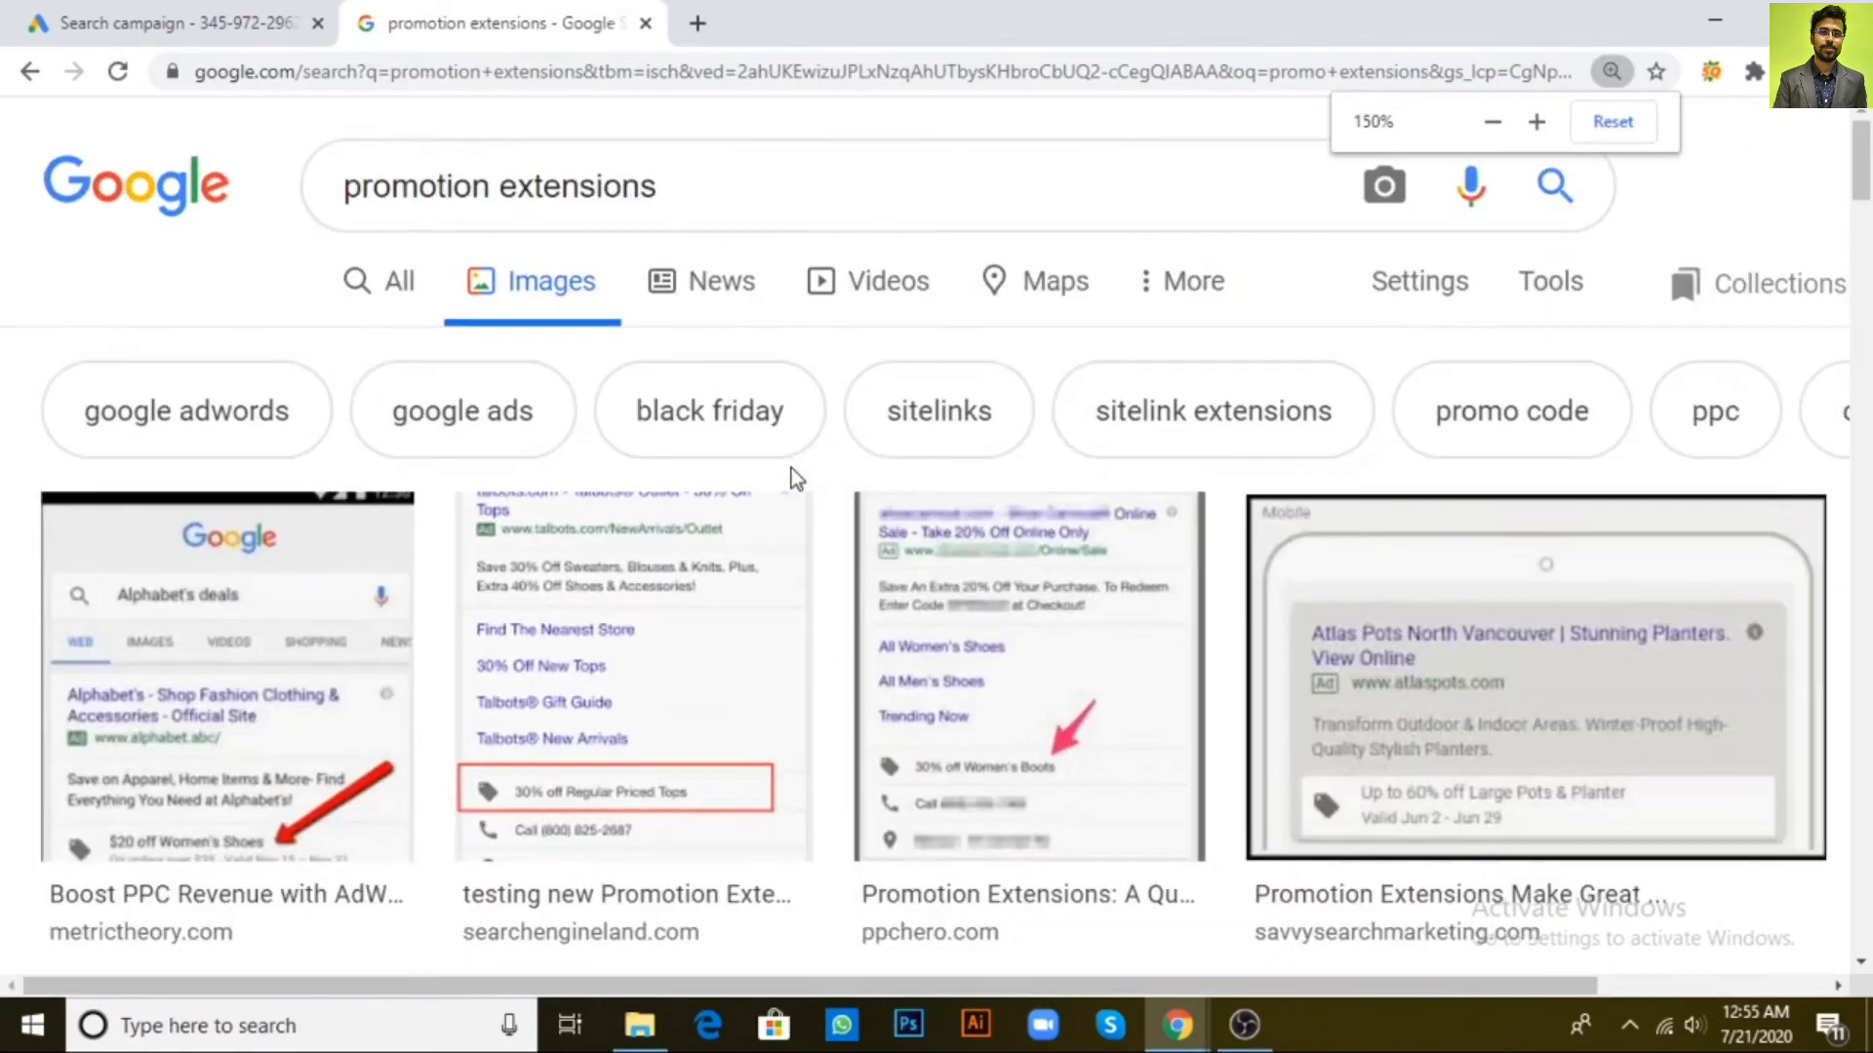
pyautogui.click(792, 478)
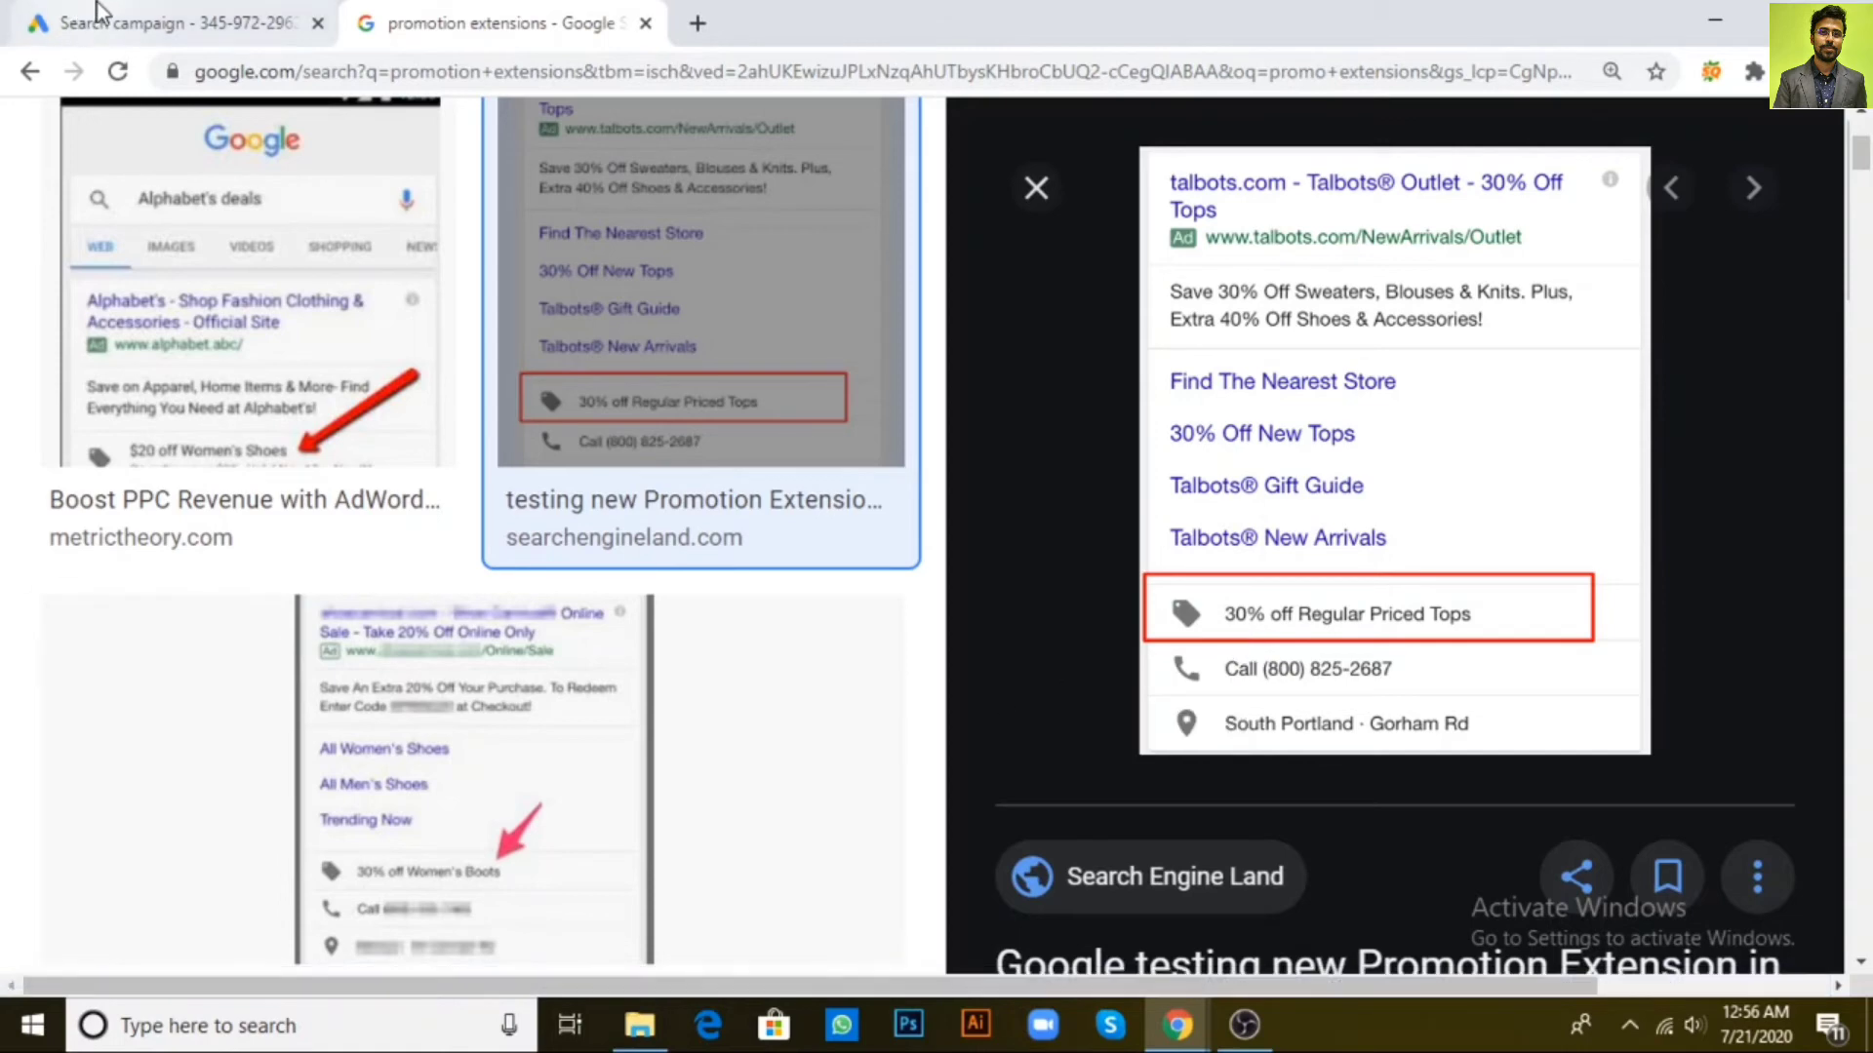
# Check the price option in the draft, search Google Images for "price extensions" and examine the Microsoft Advertising Help example
pyautogui.click(175, 22)
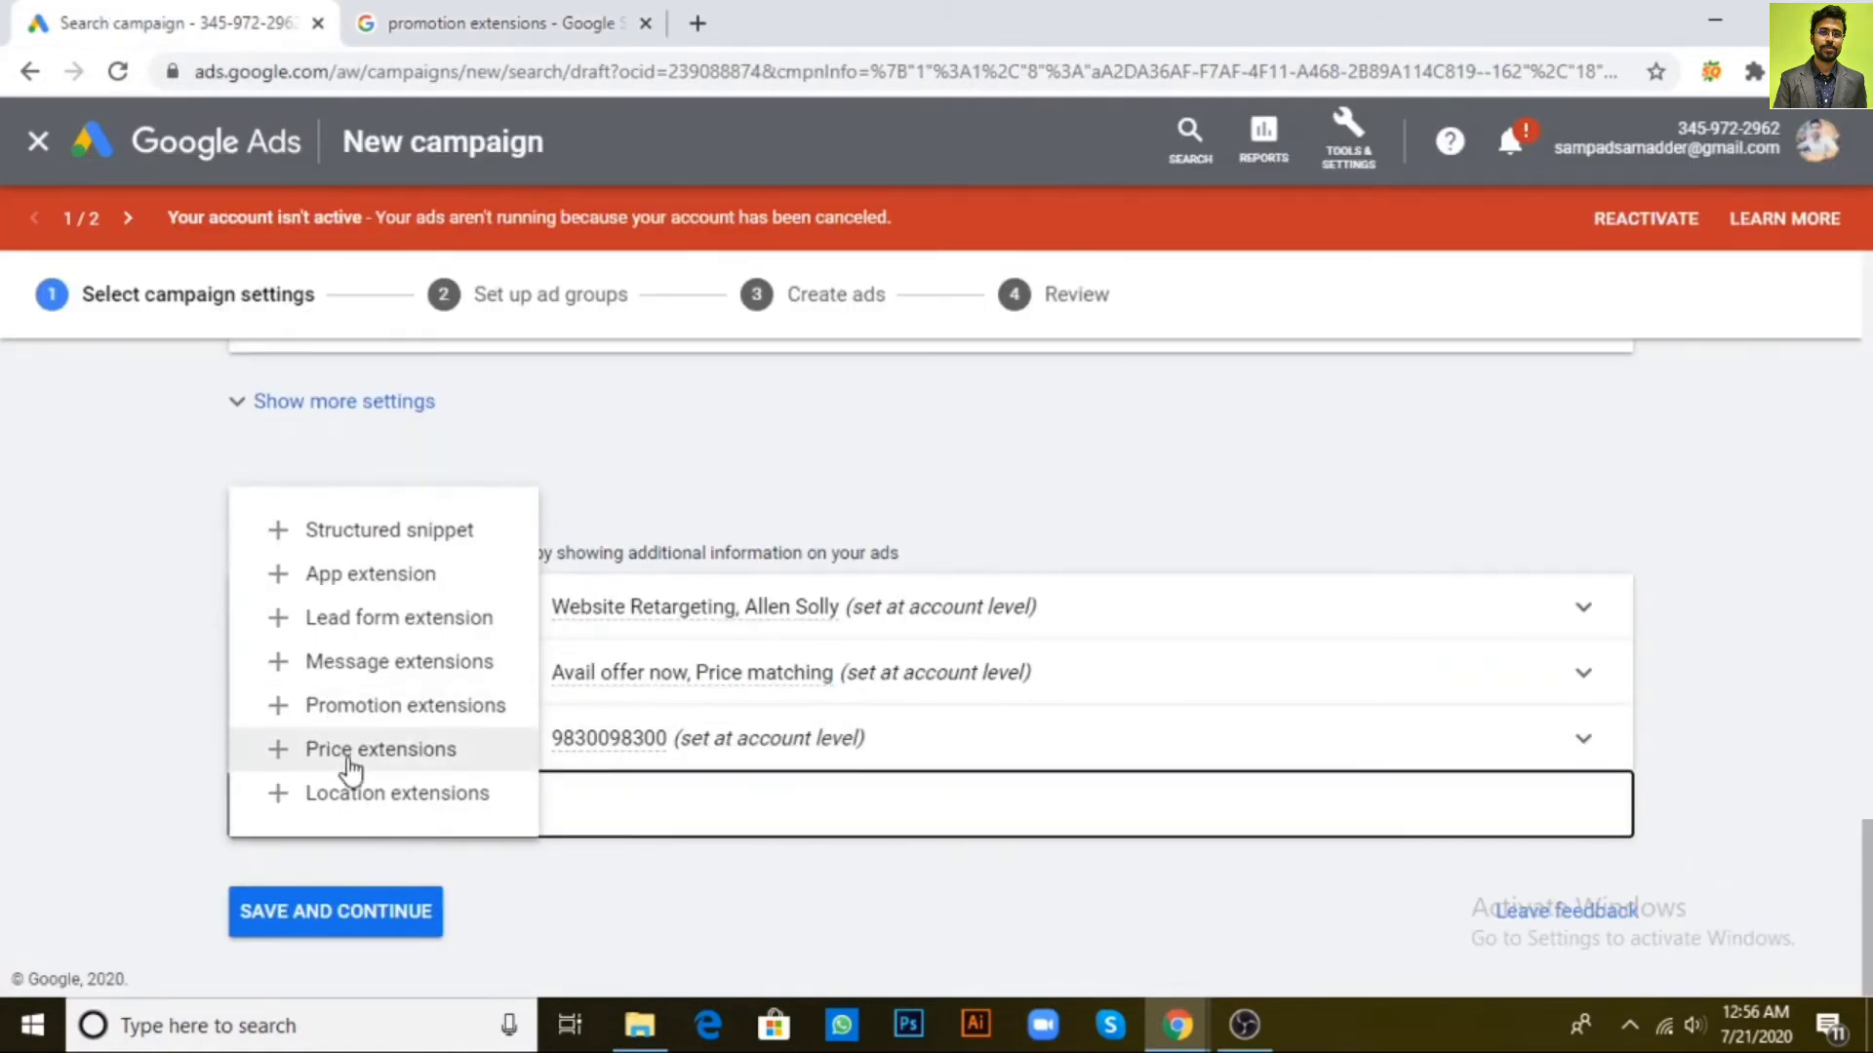
pyautogui.click(468, 23)
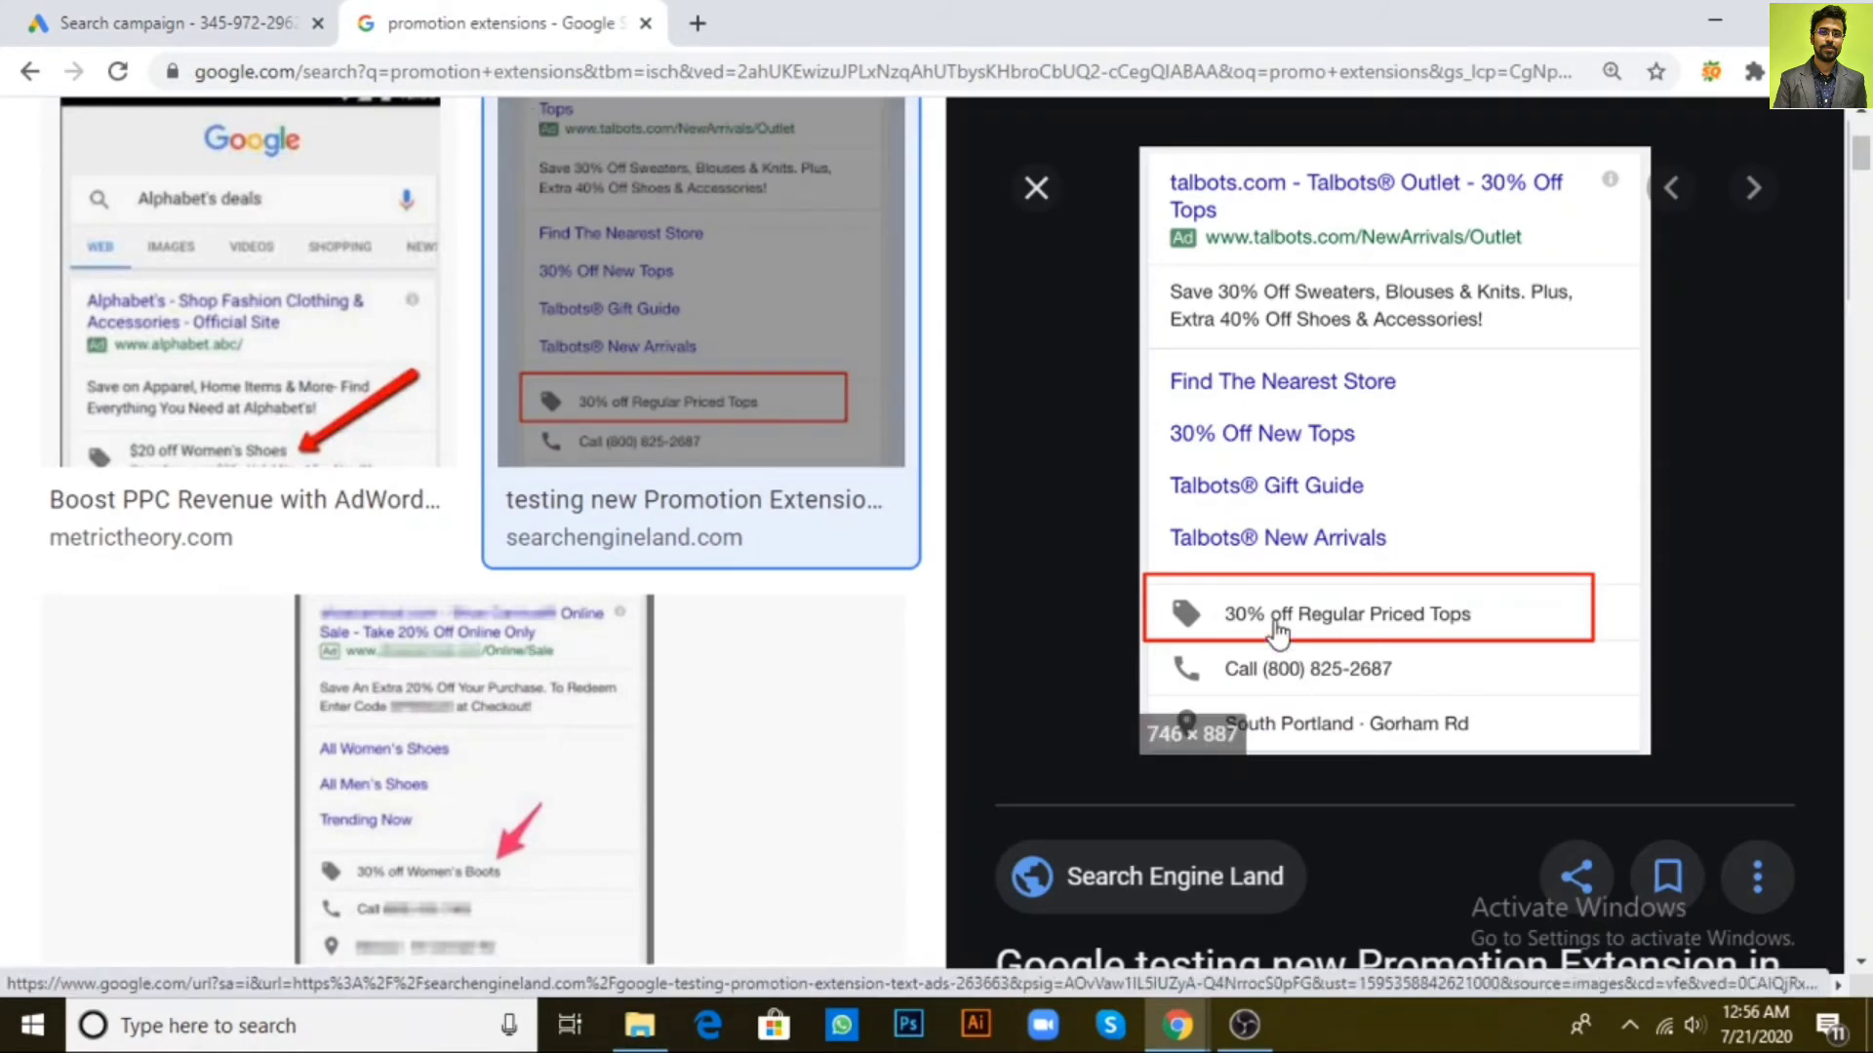
pyautogui.scroll(4, 1212, 514)
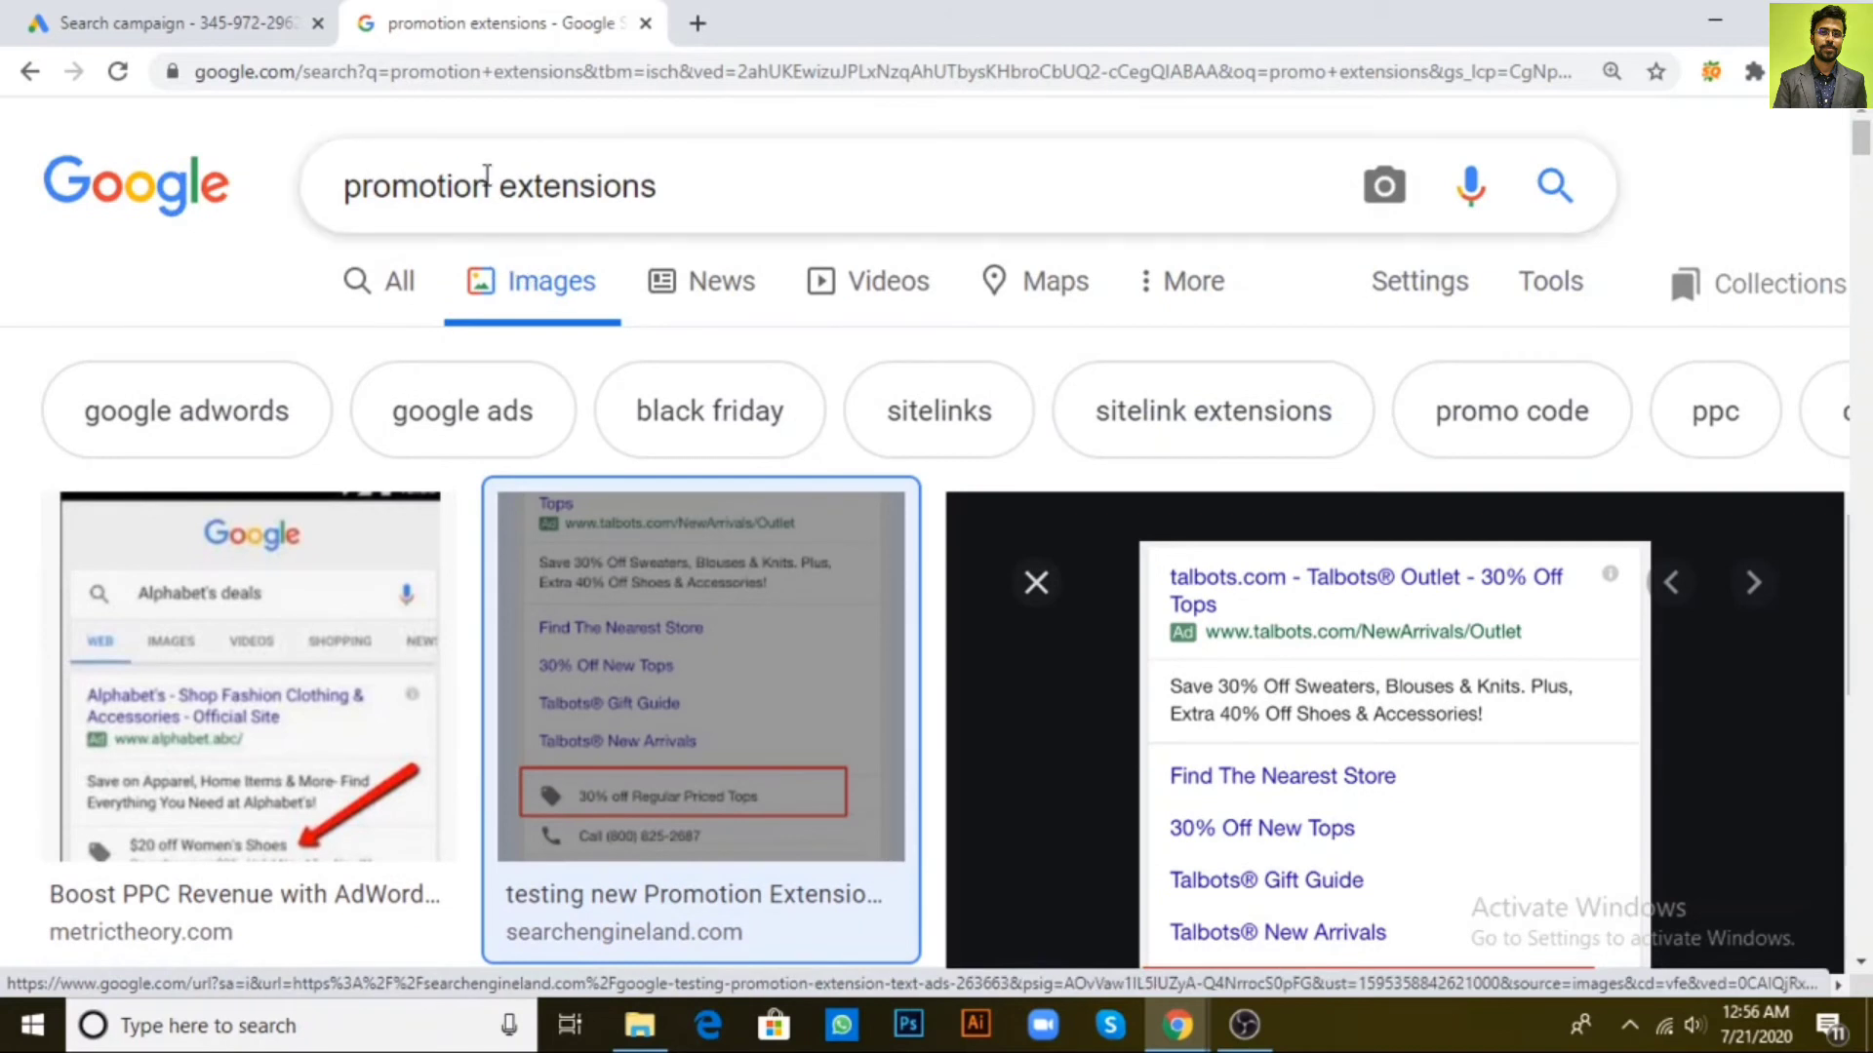
pyautogui.moveTo(492, 185); pyautogui.dragTo(380, 186)
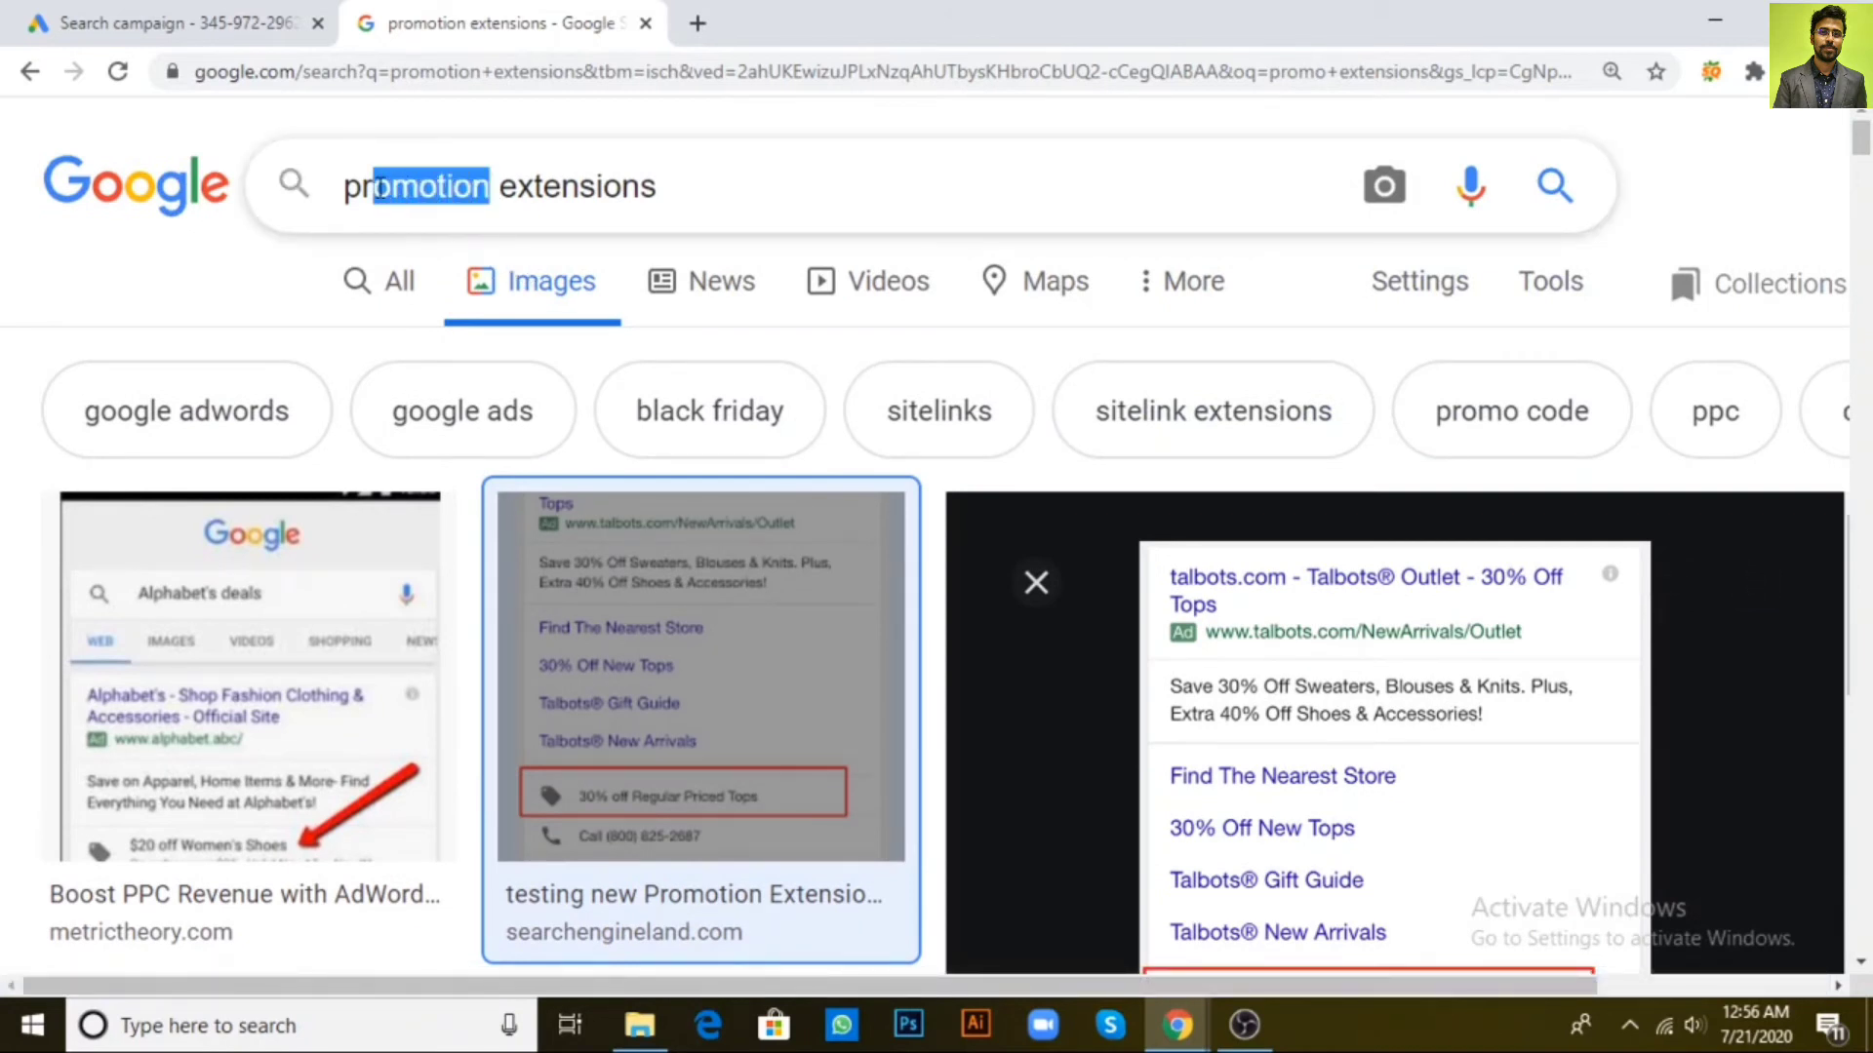
pyautogui.write('ice')
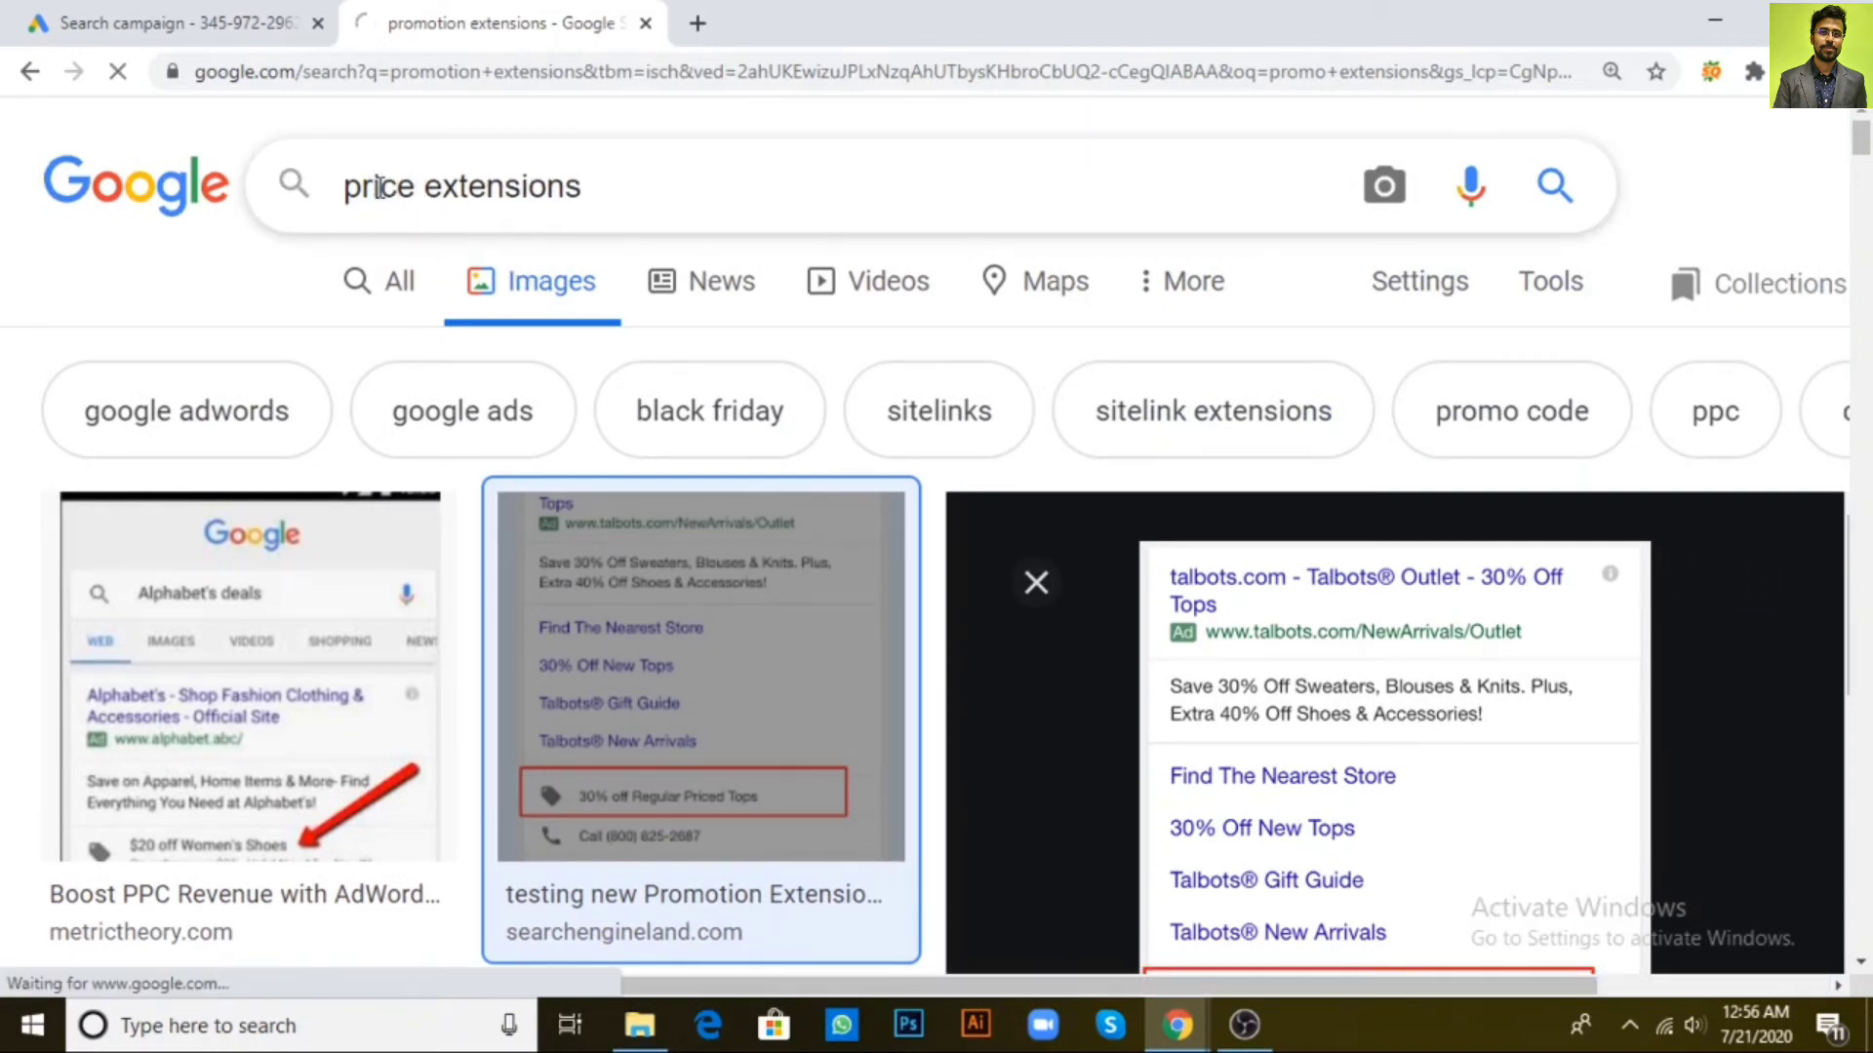
pyautogui.press('Return')
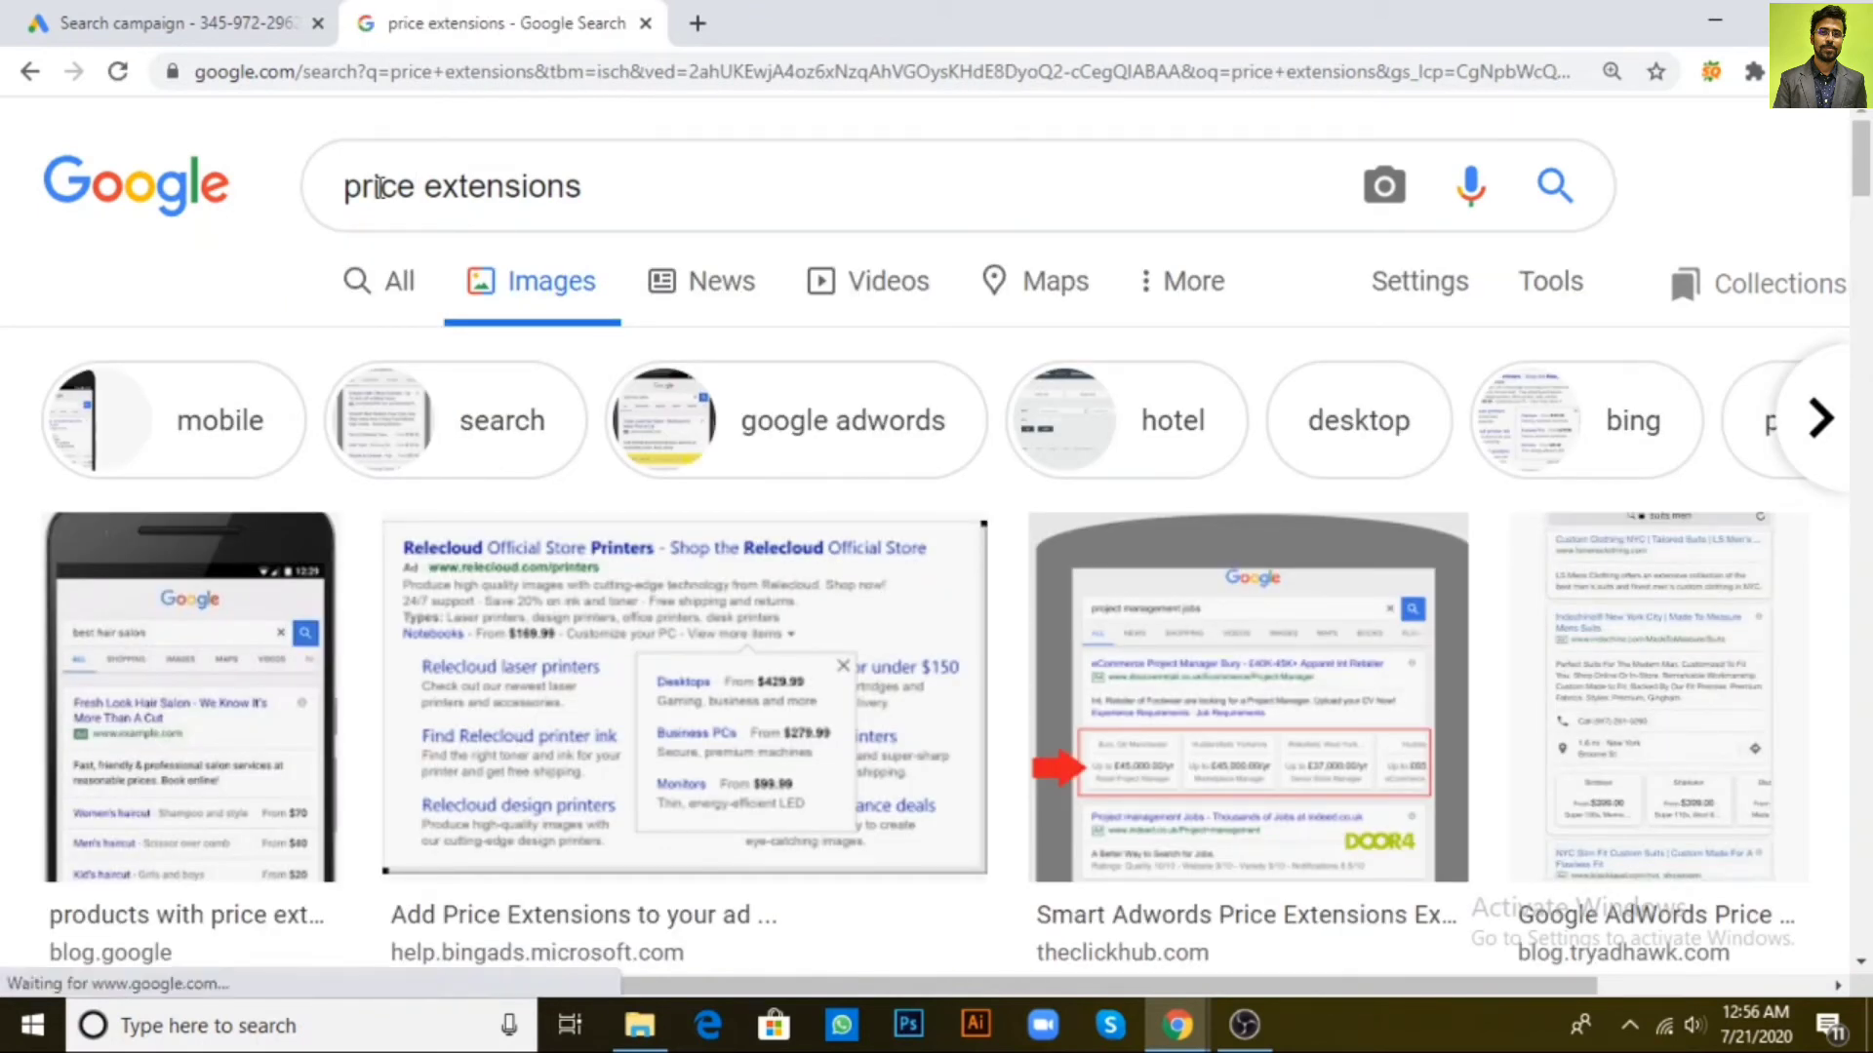
pyautogui.click(683, 693)
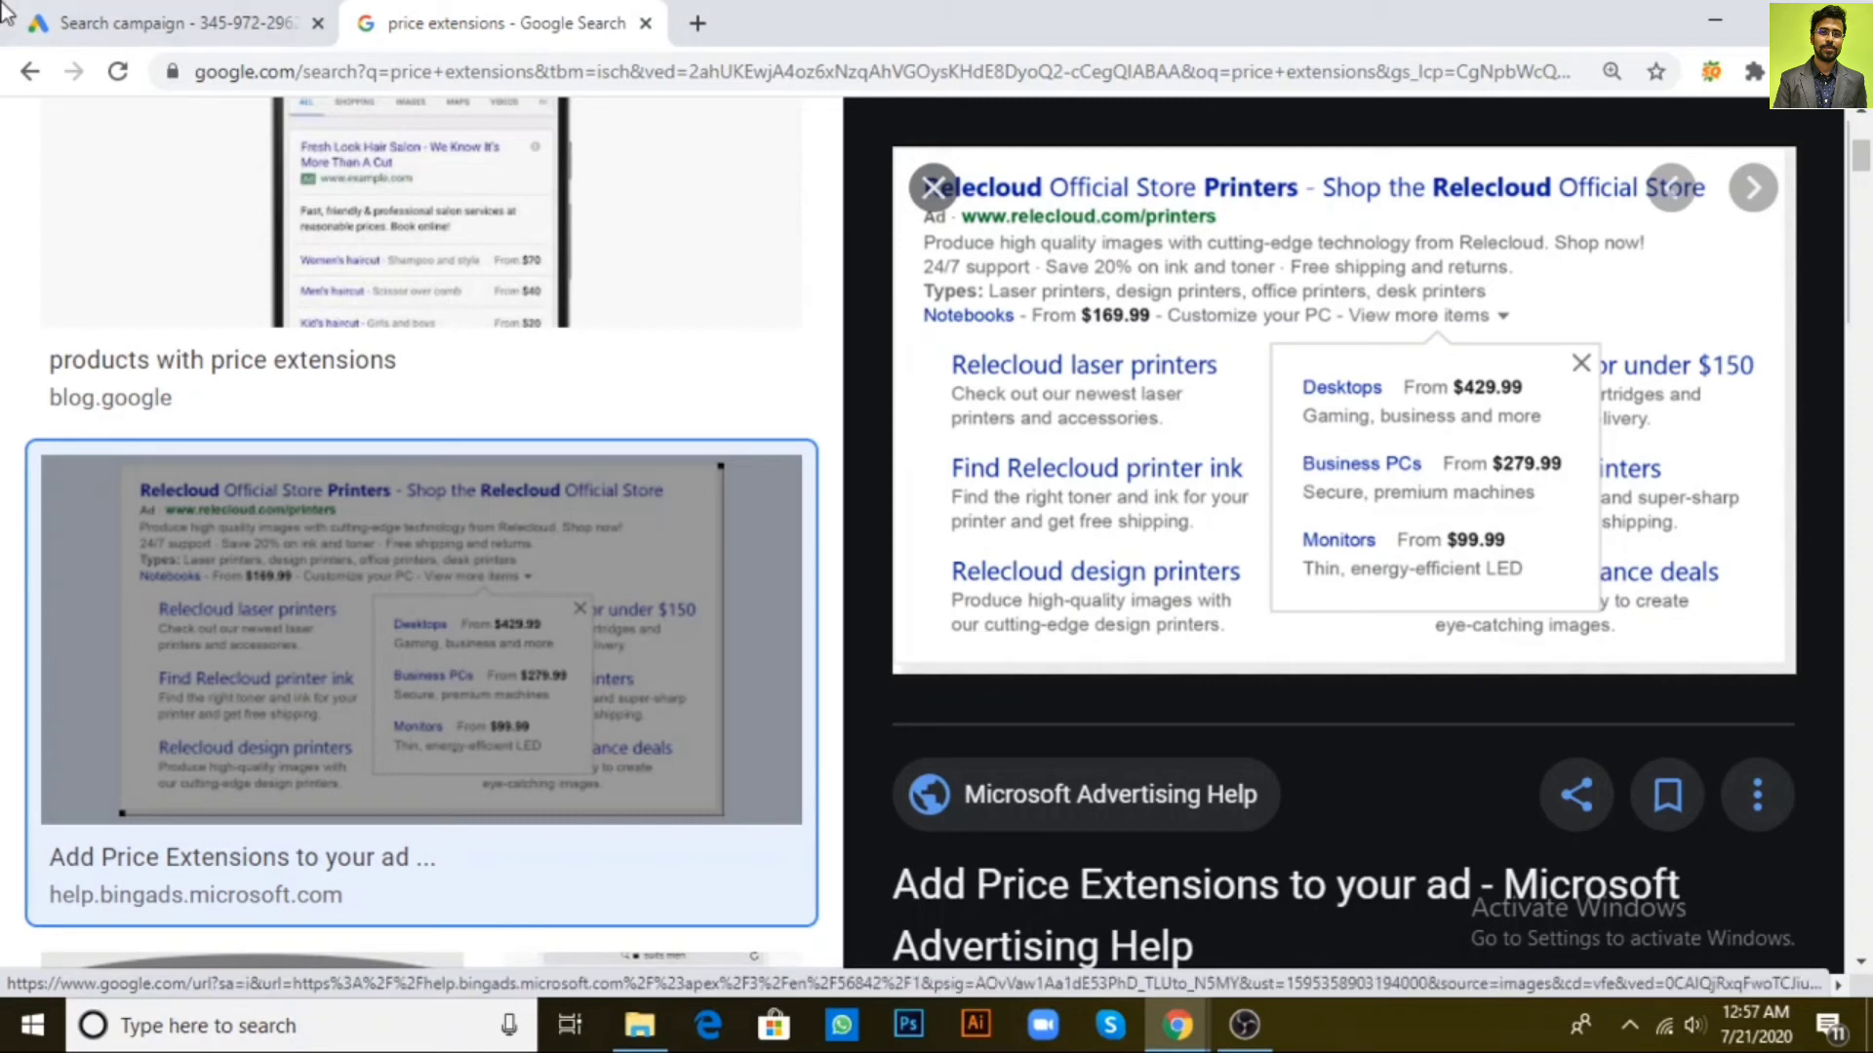
# Revisit the draft's extension list and search Google Images for "location extensions"
pyautogui.click(136, 22)
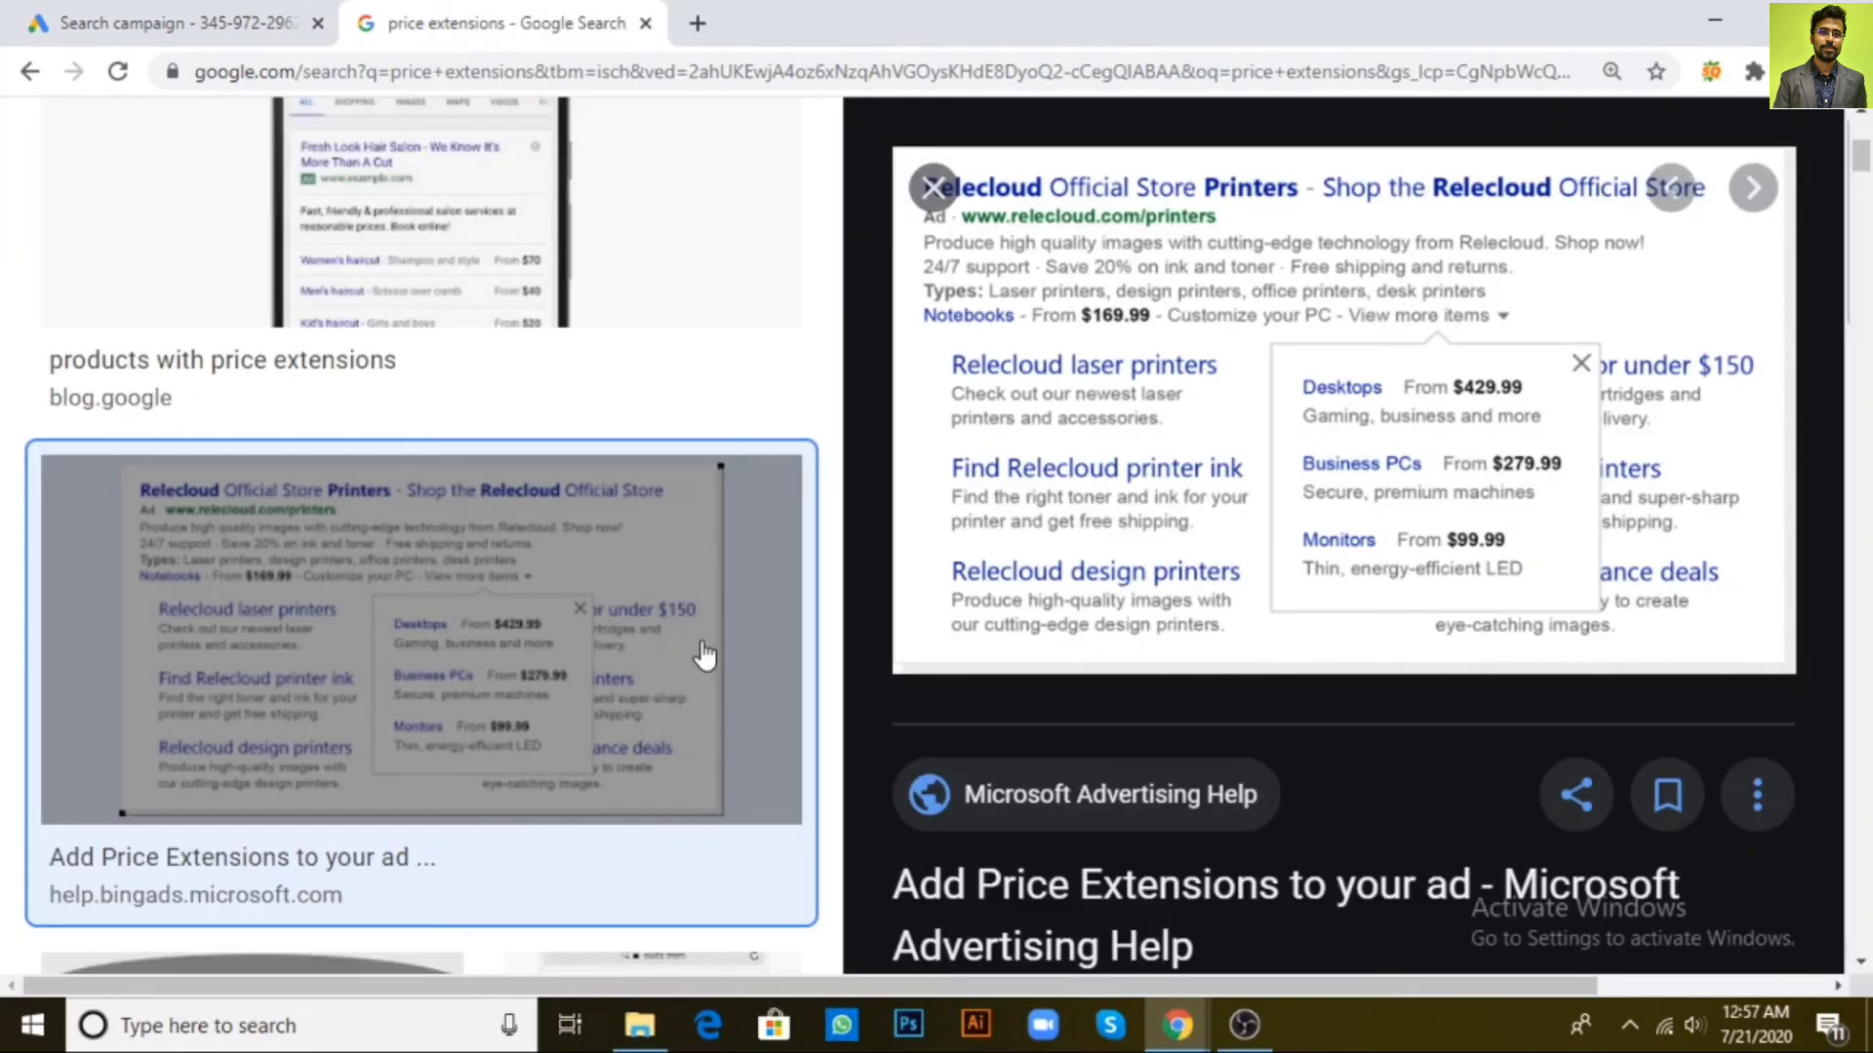
pyautogui.click(497, 22)
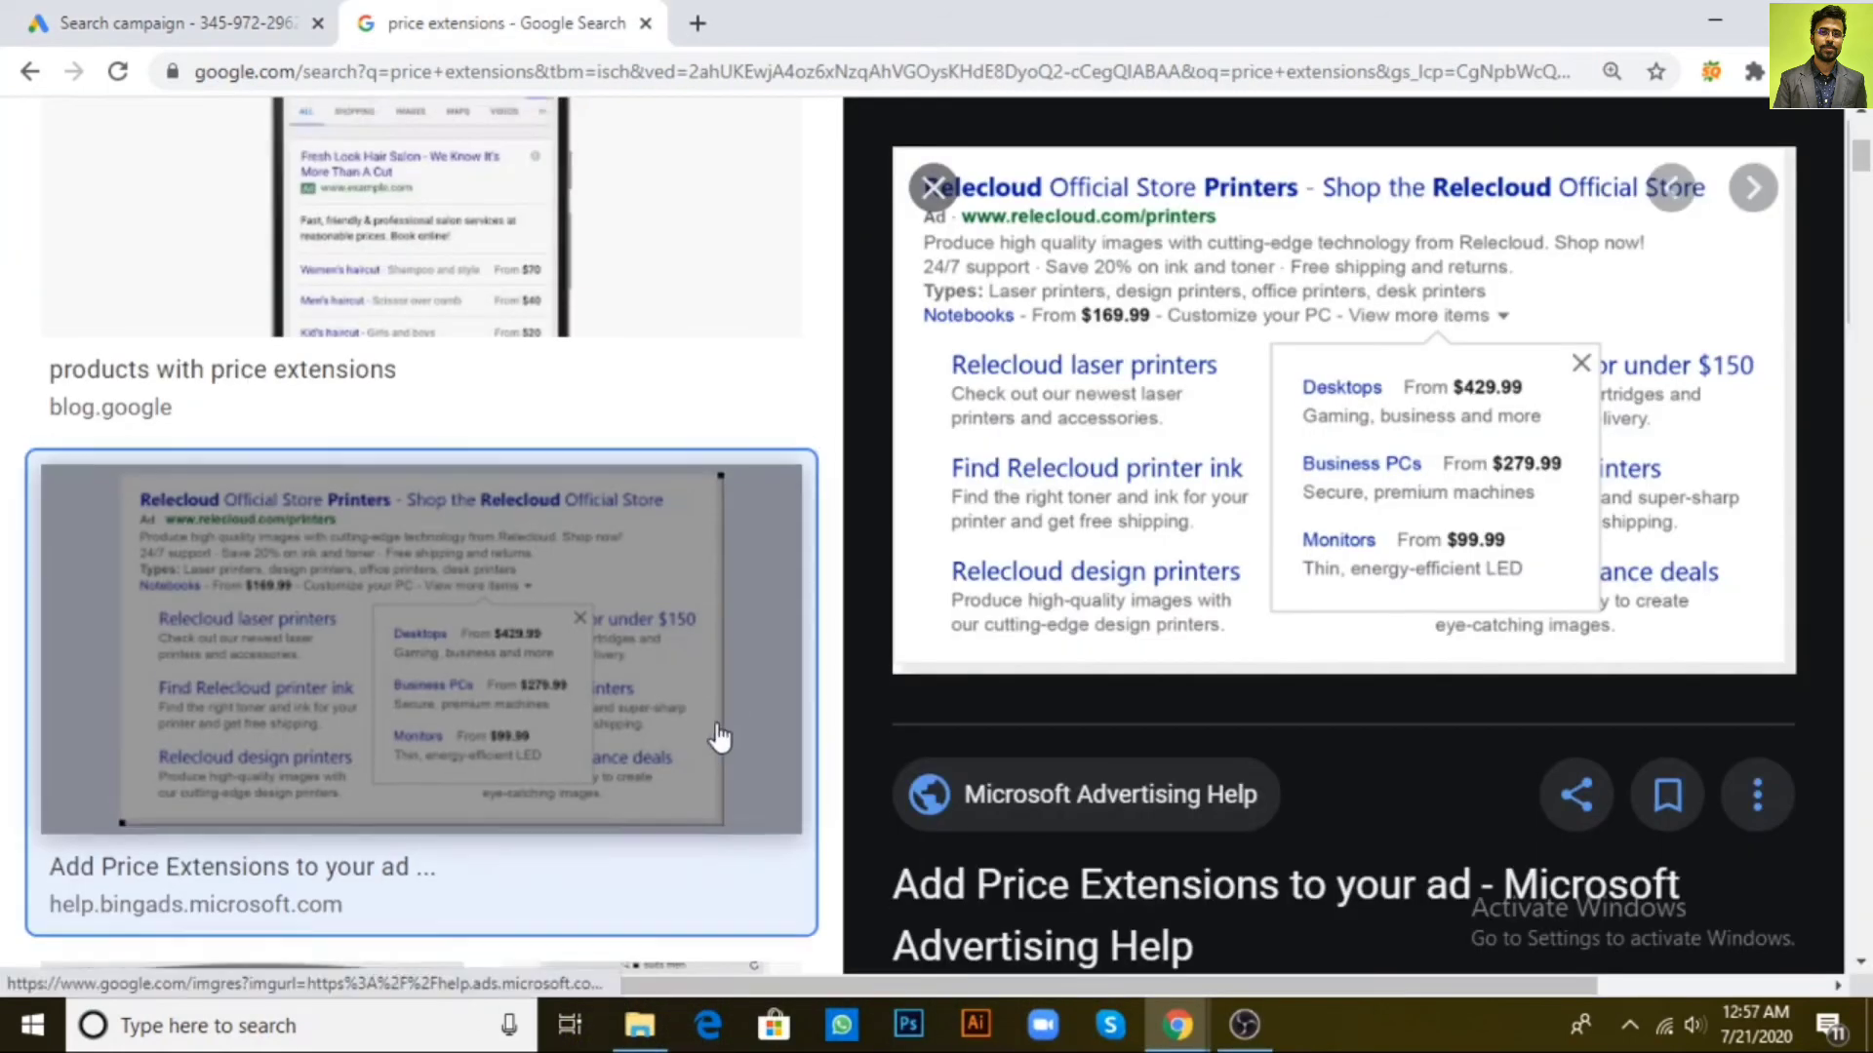
pyautogui.scroll(5, 719, 740)
pyautogui.moveTo(421, 188); pyautogui.dragTo(284, 205)
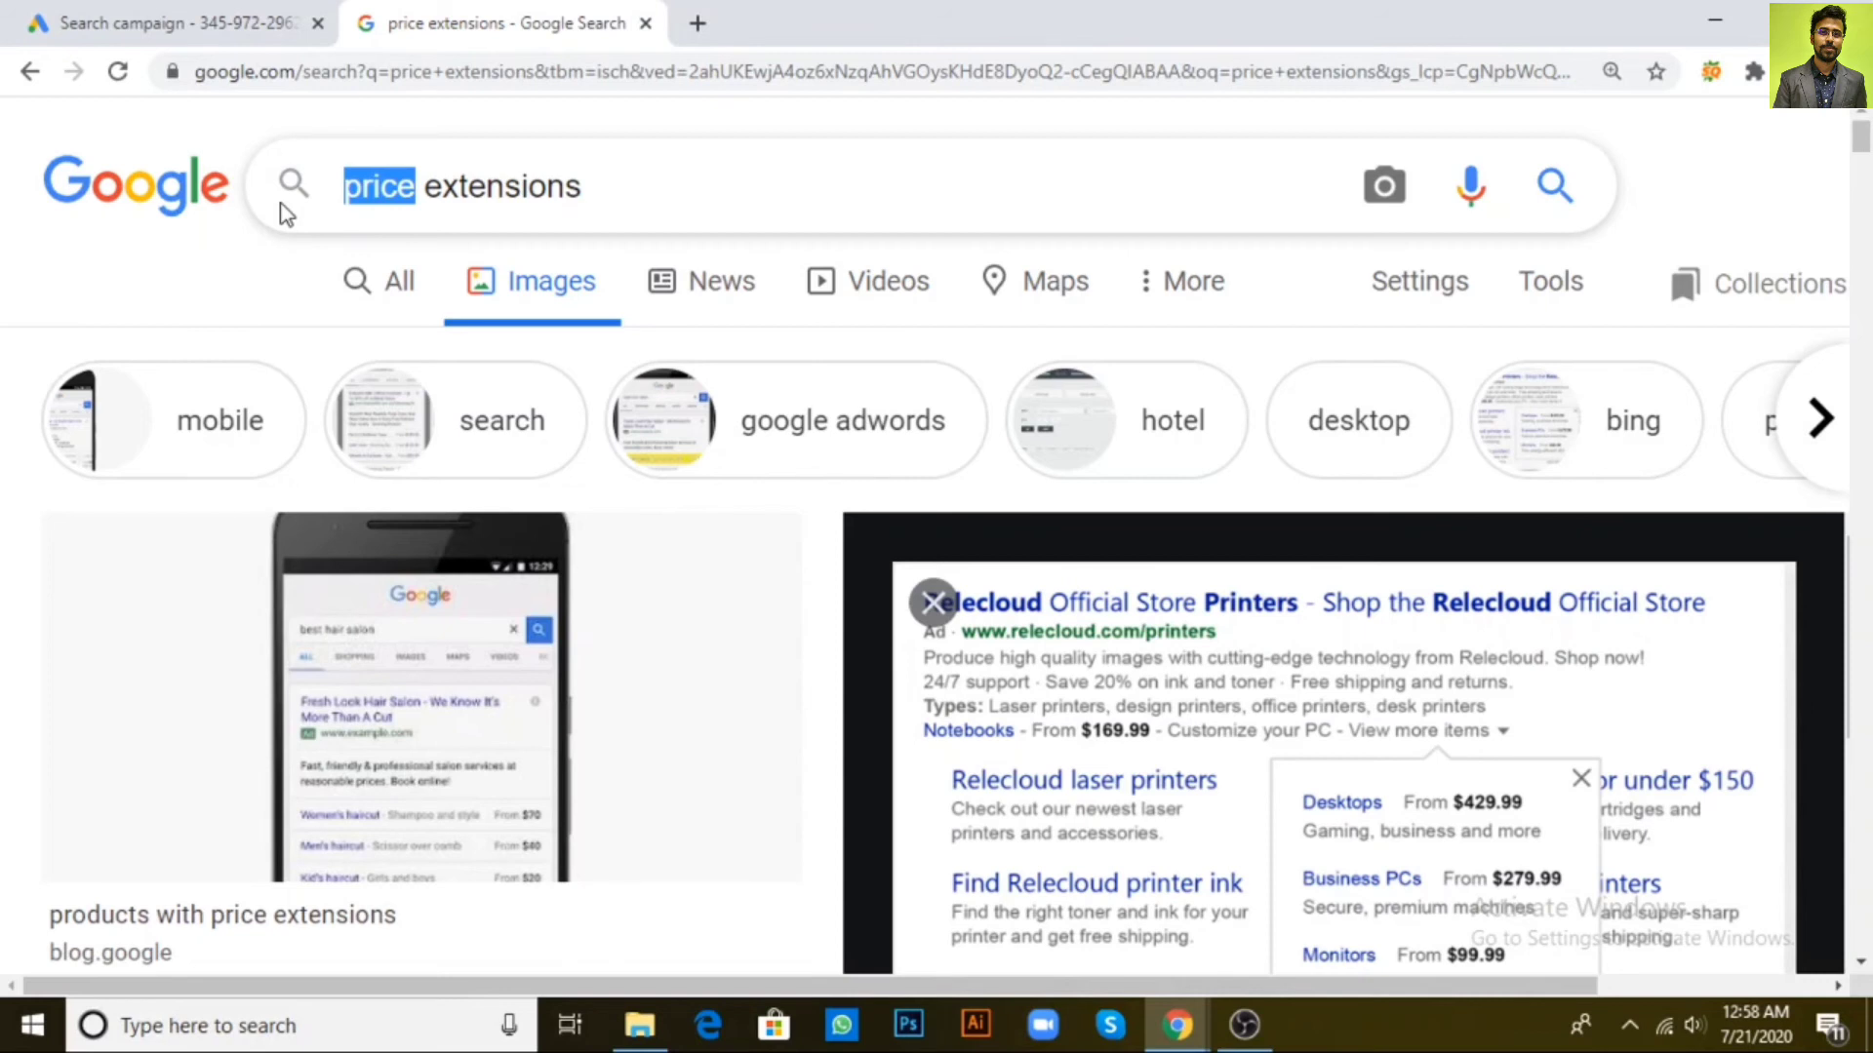
pyautogui.write('locati')
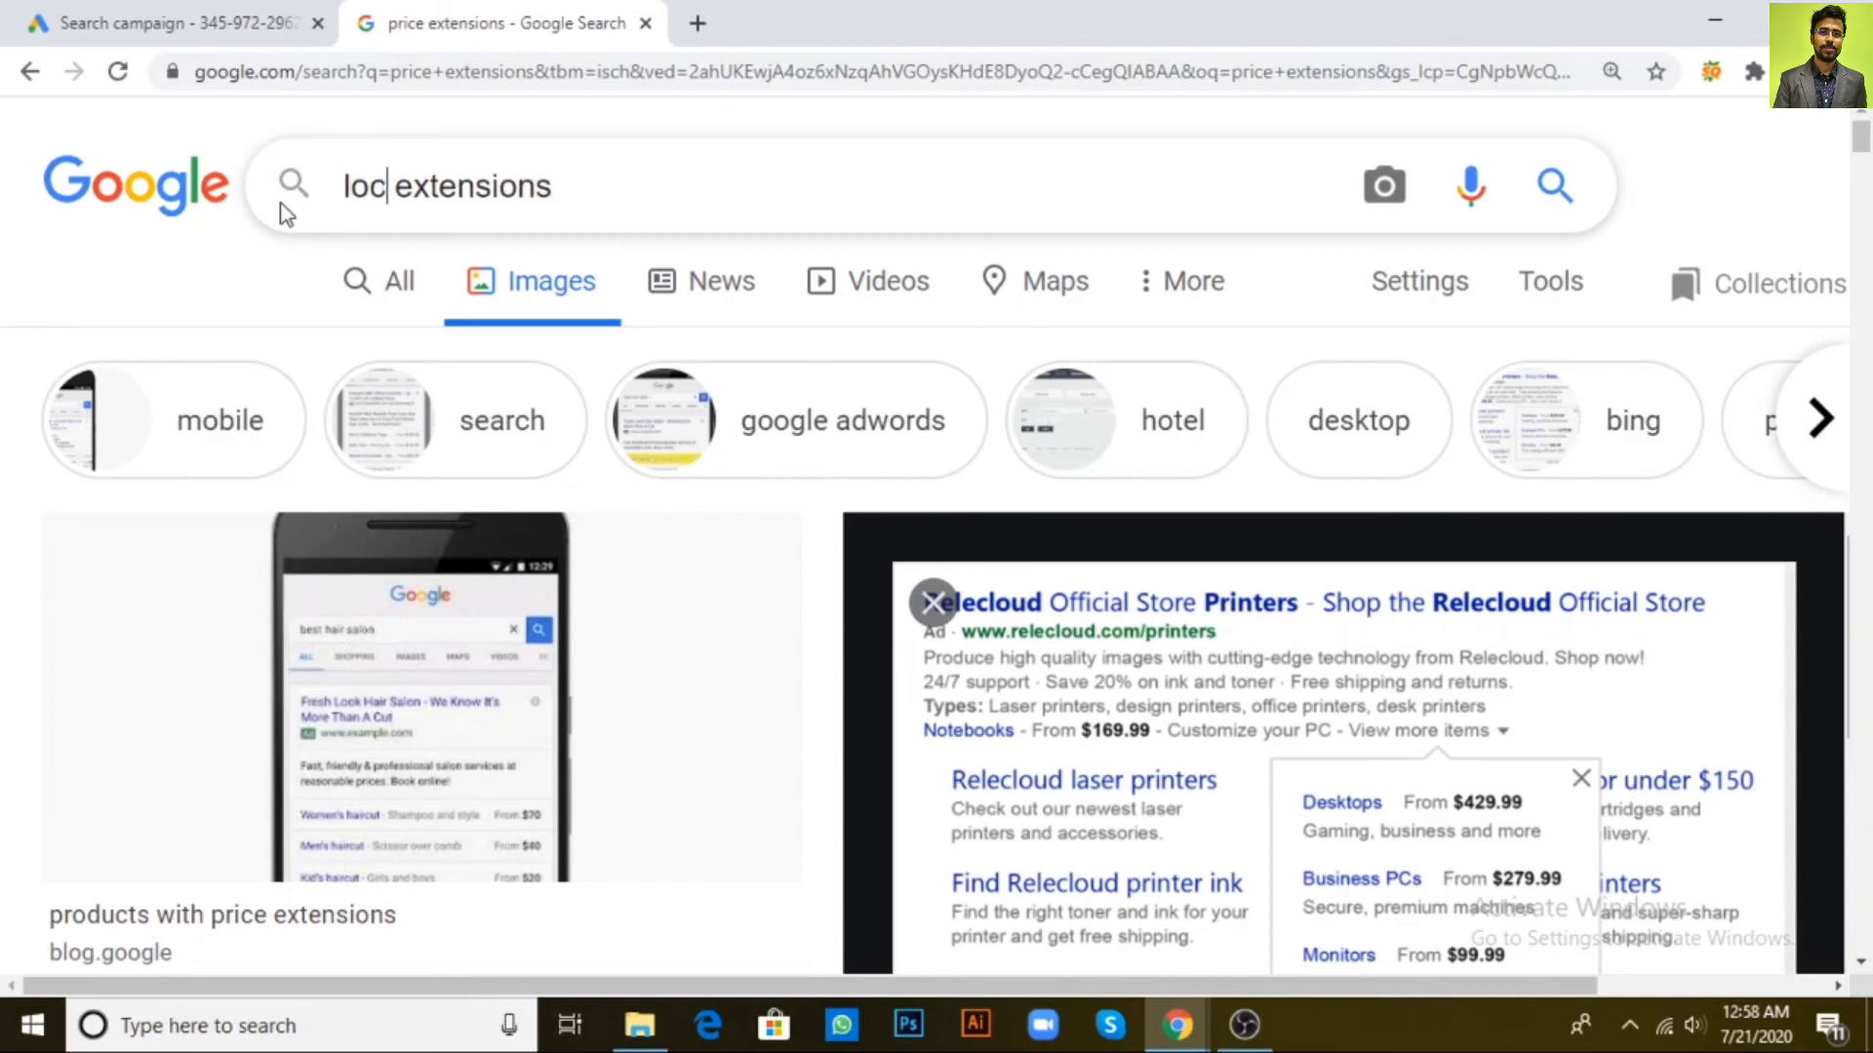
pyautogui.write('on')
pyautogui.press('Return')
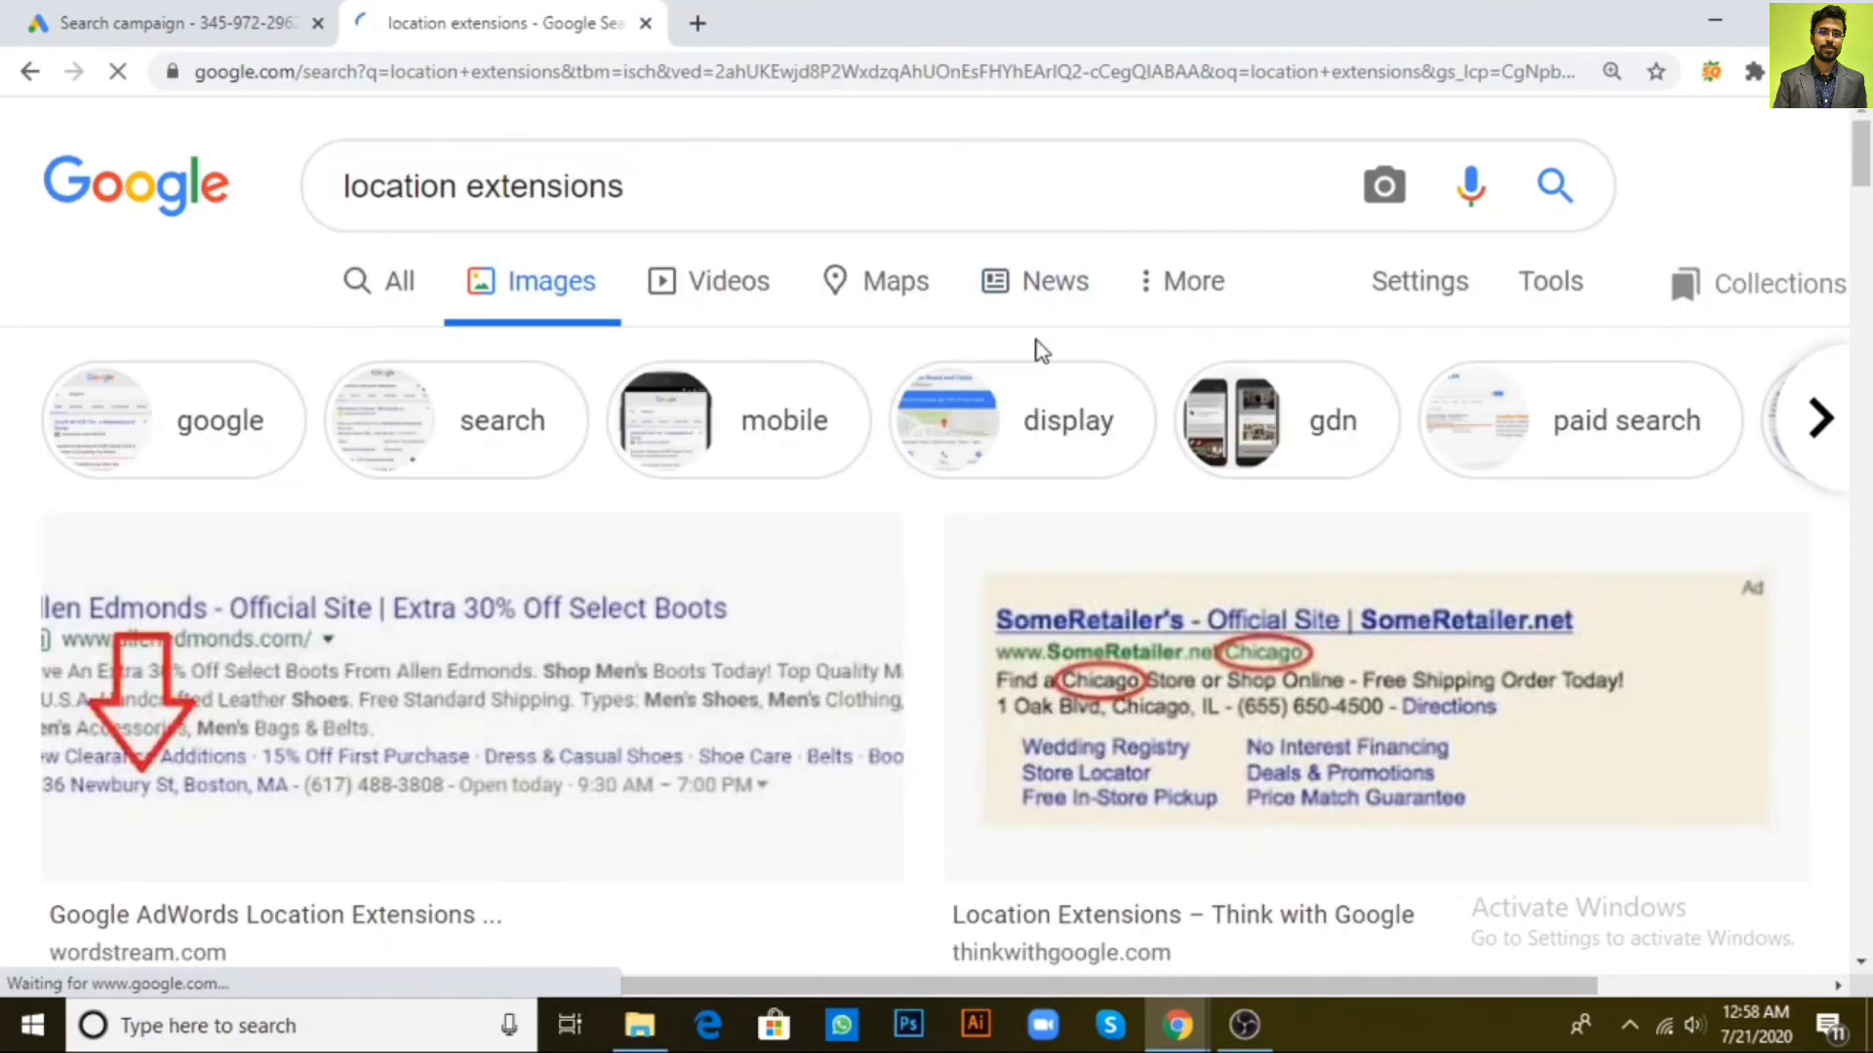
# Examine the Verizon Store Locator ad from Blast Analytics & Marketing and return to the Google Ads campaign draft
pyautogui.scroll(-5, 1585, 554)
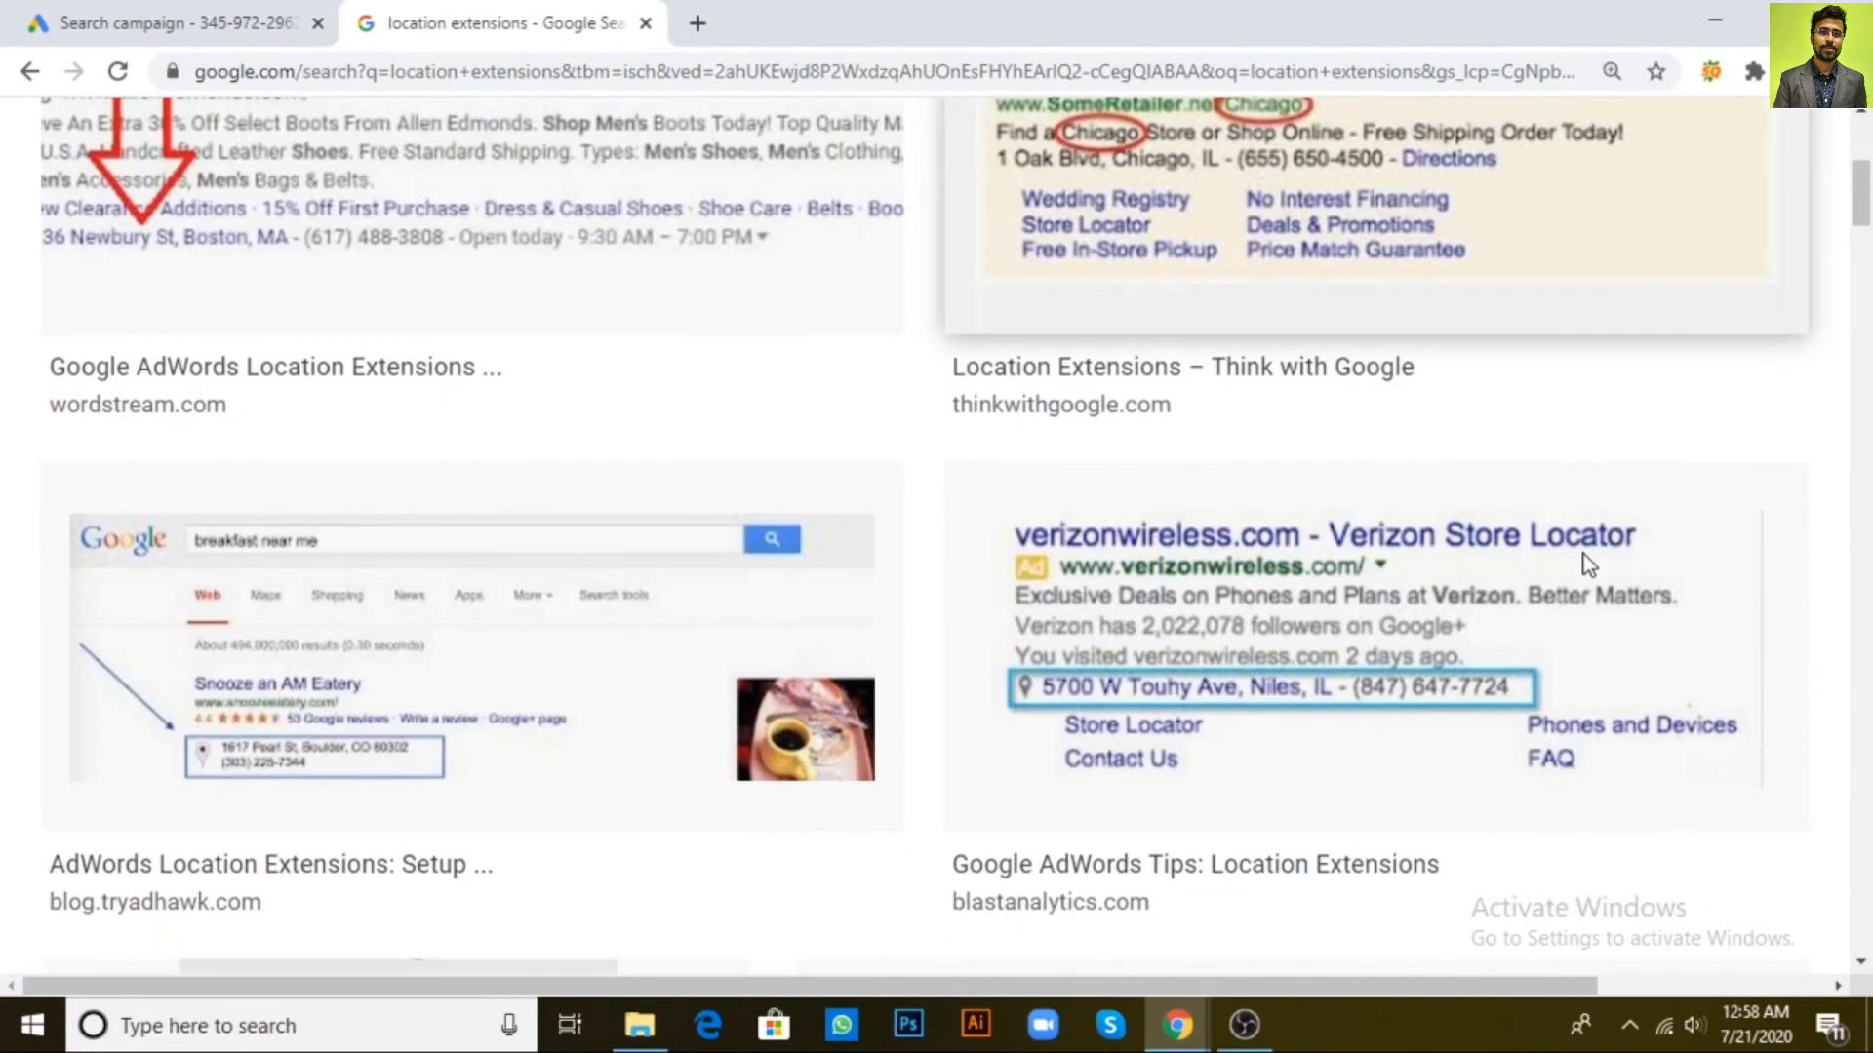
pyautogui.click(1331, 634)
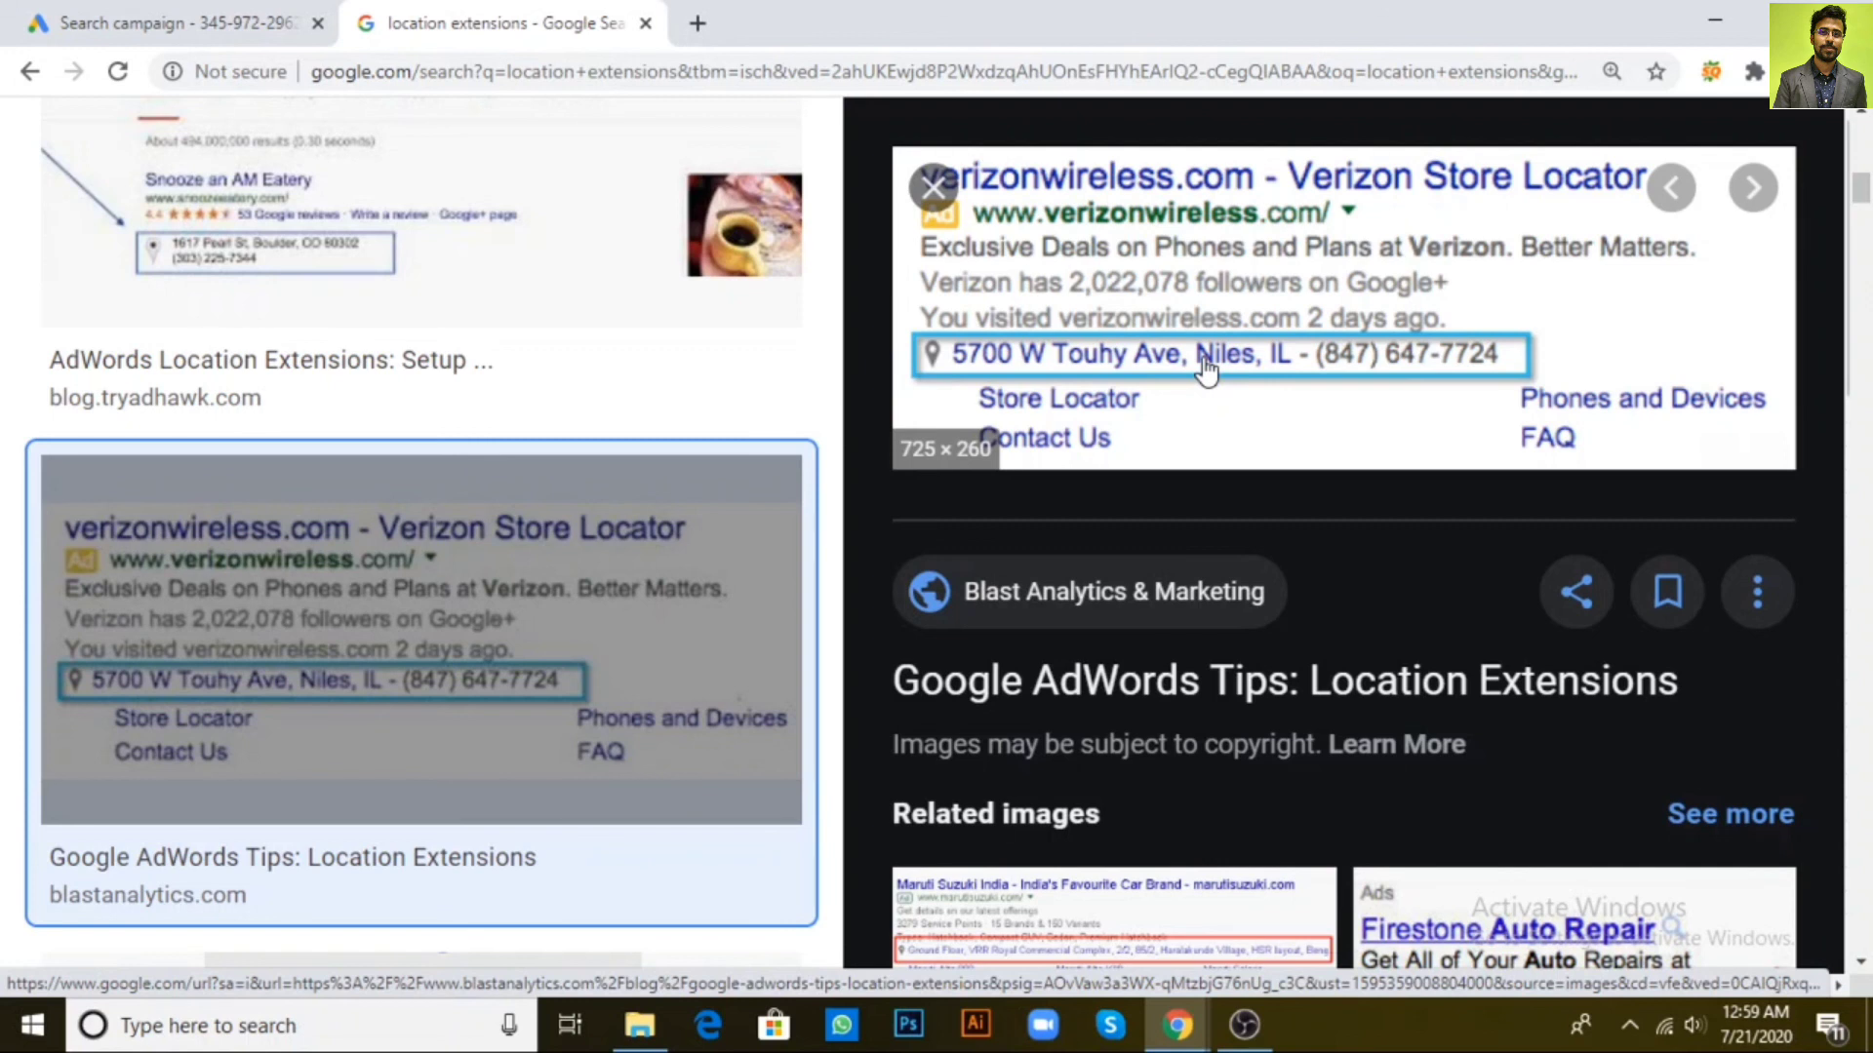
pyautogui.click(104, 20)
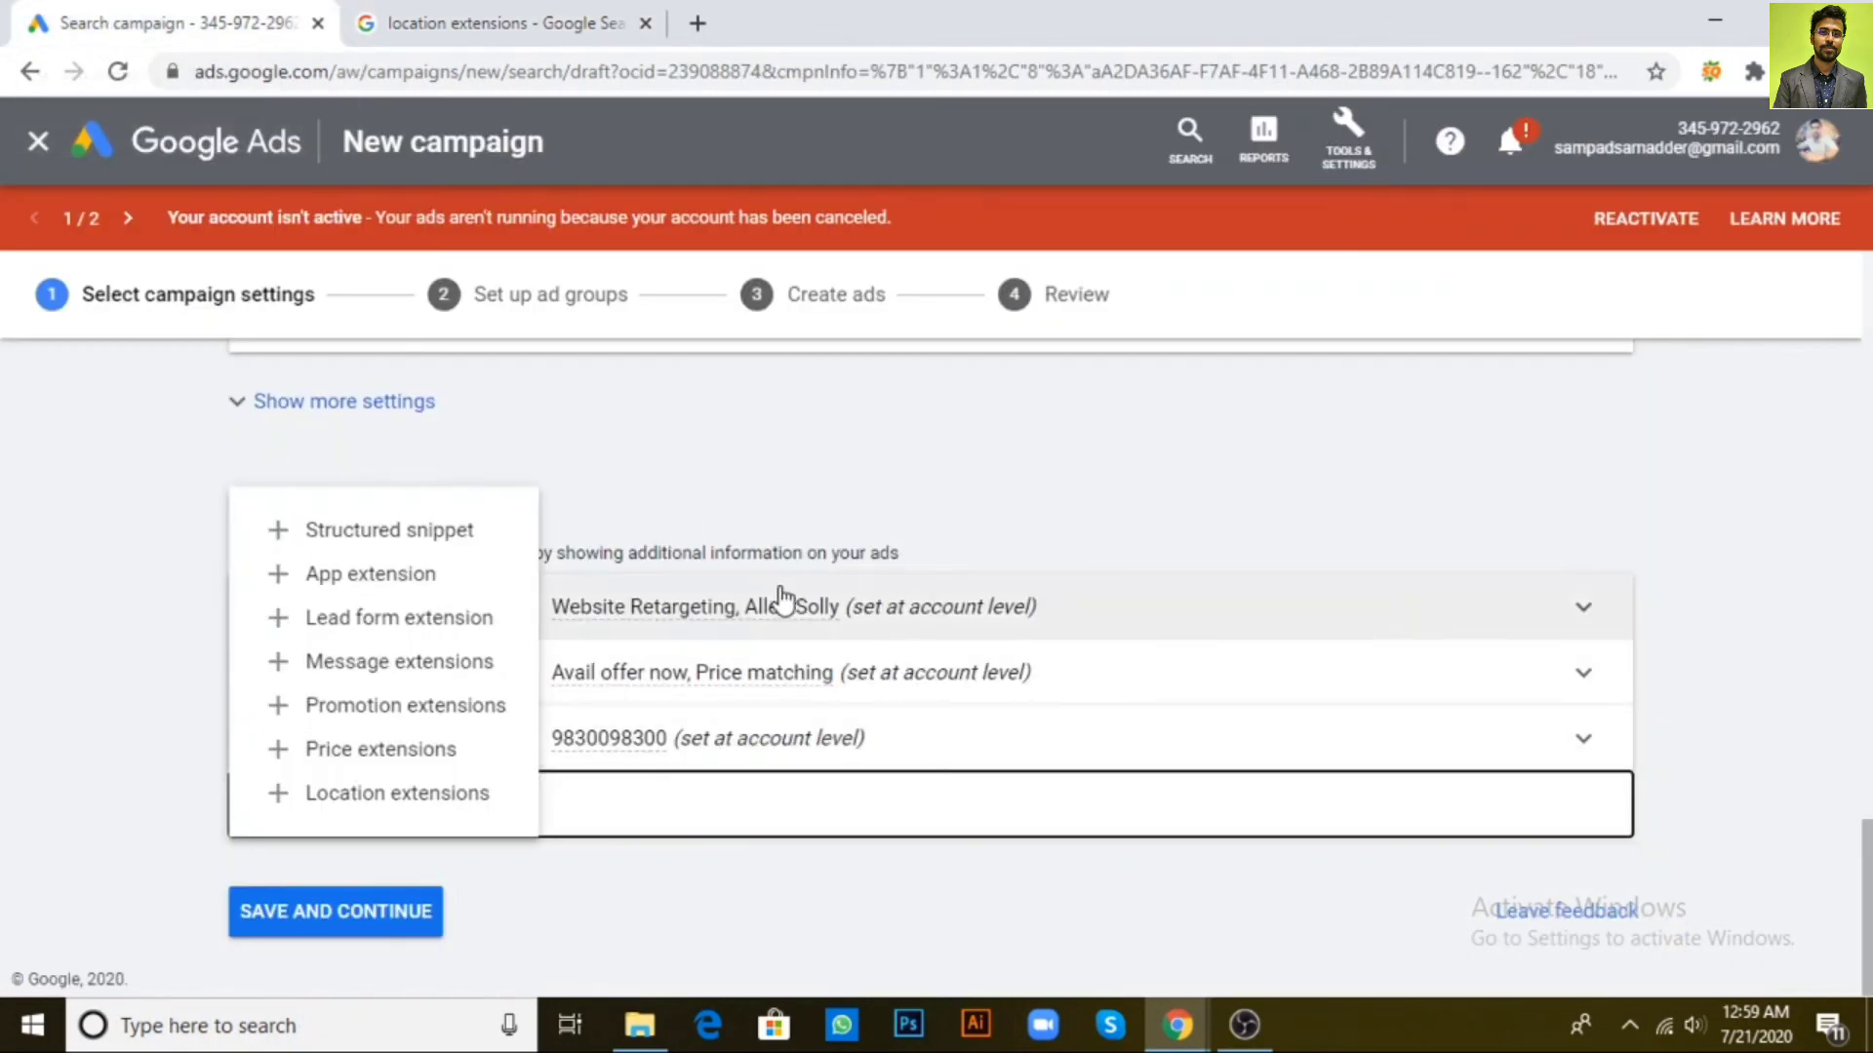